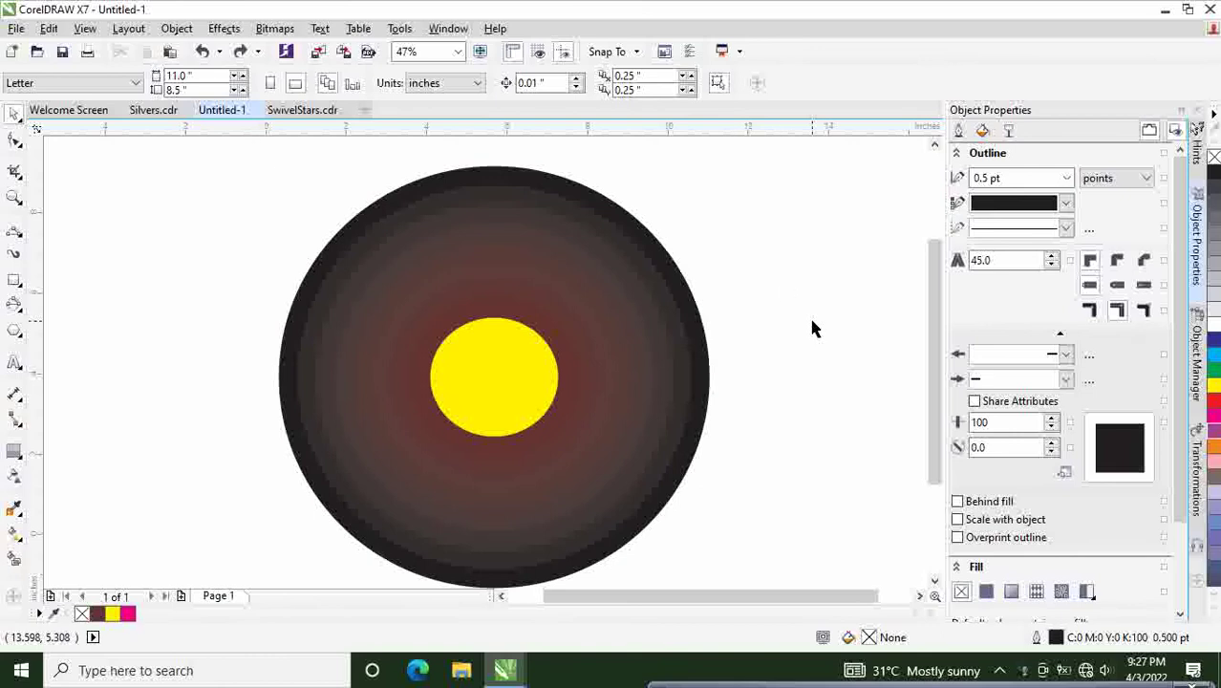
Step: Apply a yellow-to-white linear fountain fill running diagonally upward across the centre circle with the Interactive Fill tool
click(16, 559)
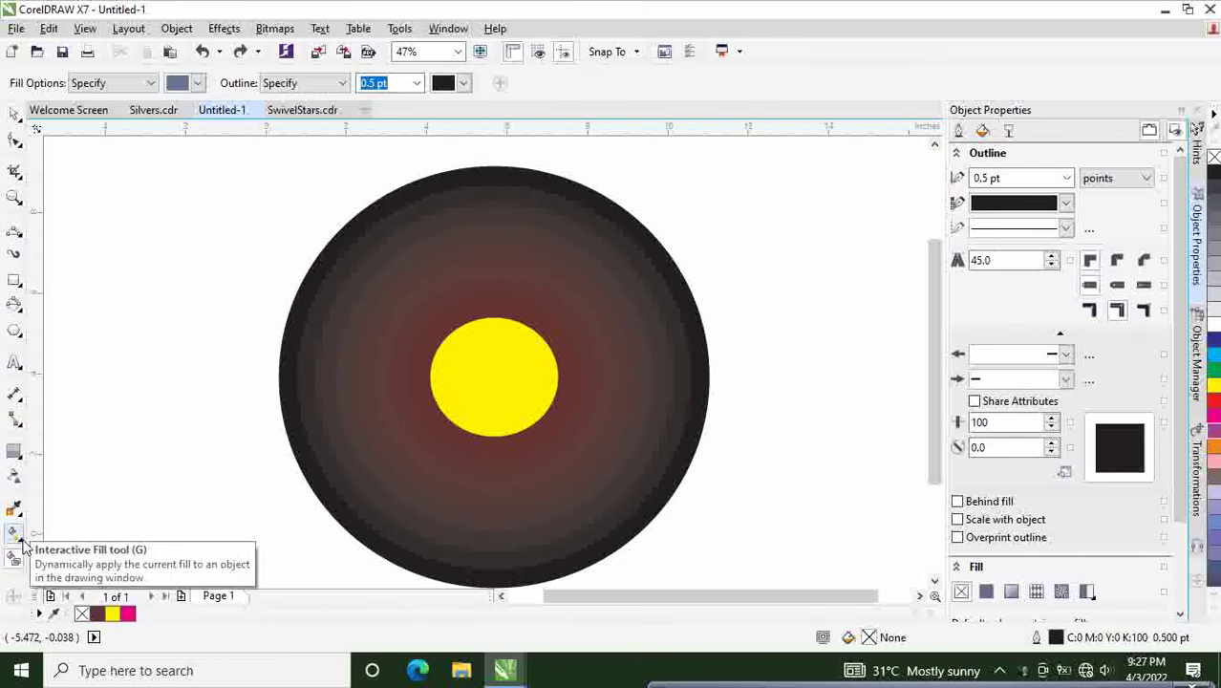
click(24, 546)
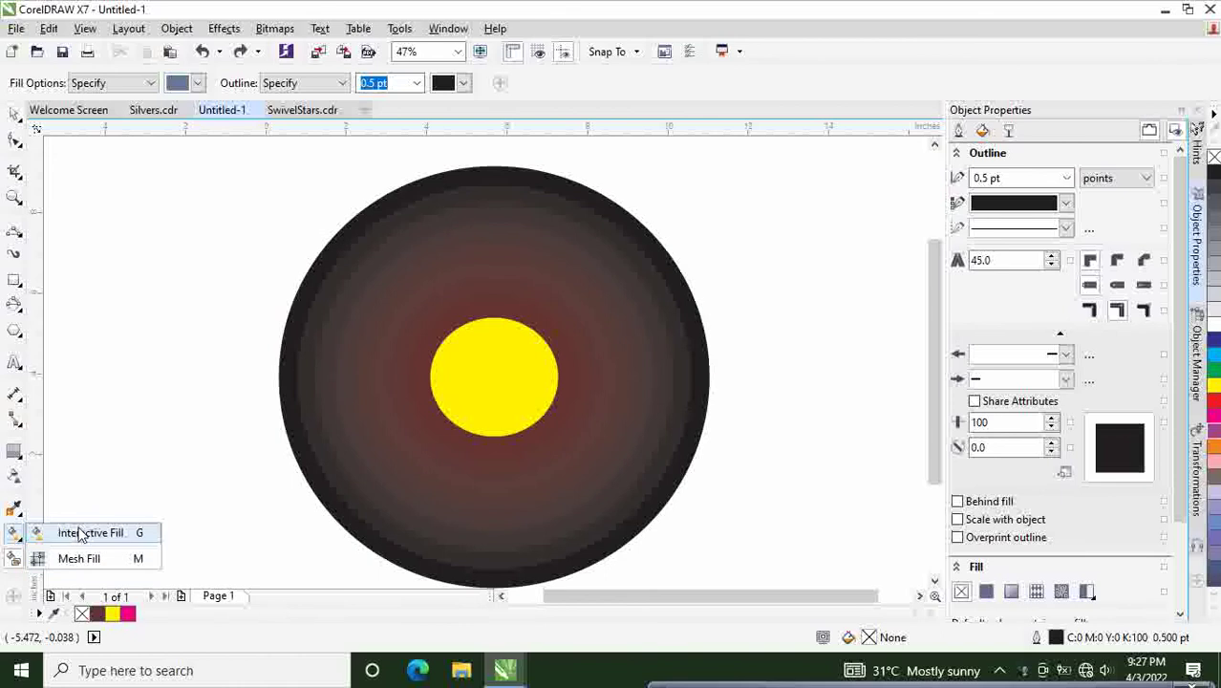
click(82, 532)
click(426, 388)
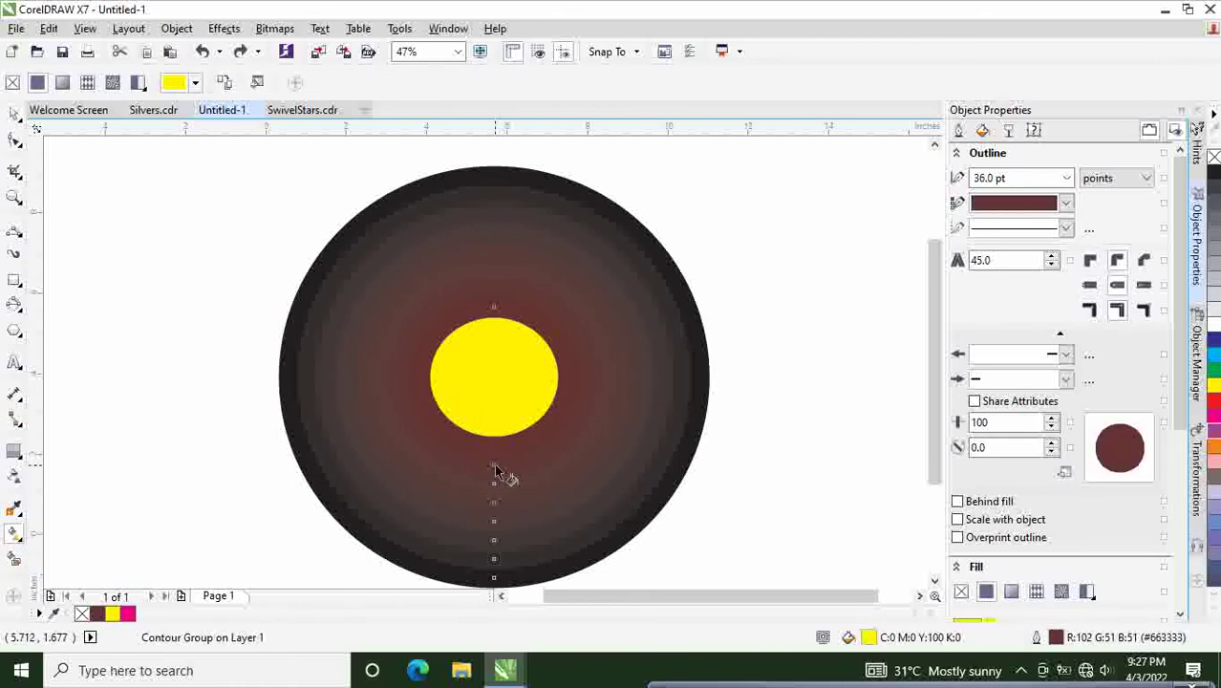
drag(410, 387, 601, 279)
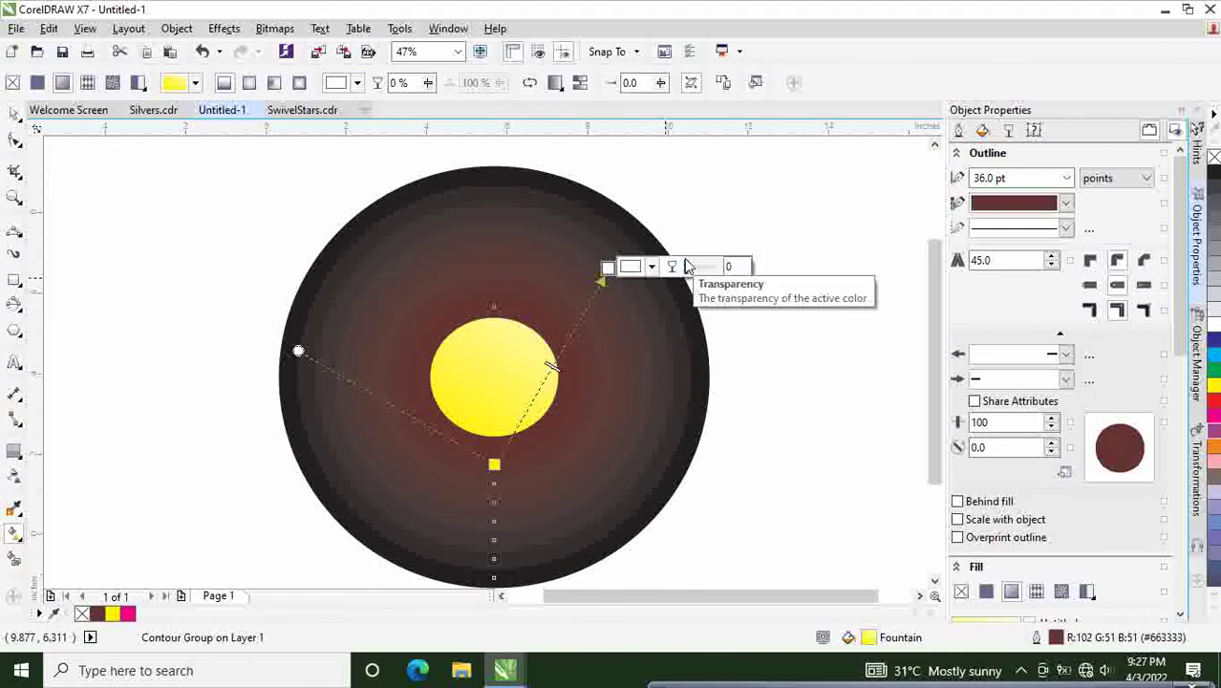
Step: Set the gradient's end node to dark red (C 27, M 100, Y 100, K 31) with 69% transparency, and deselect the artwork
click(702, 266)
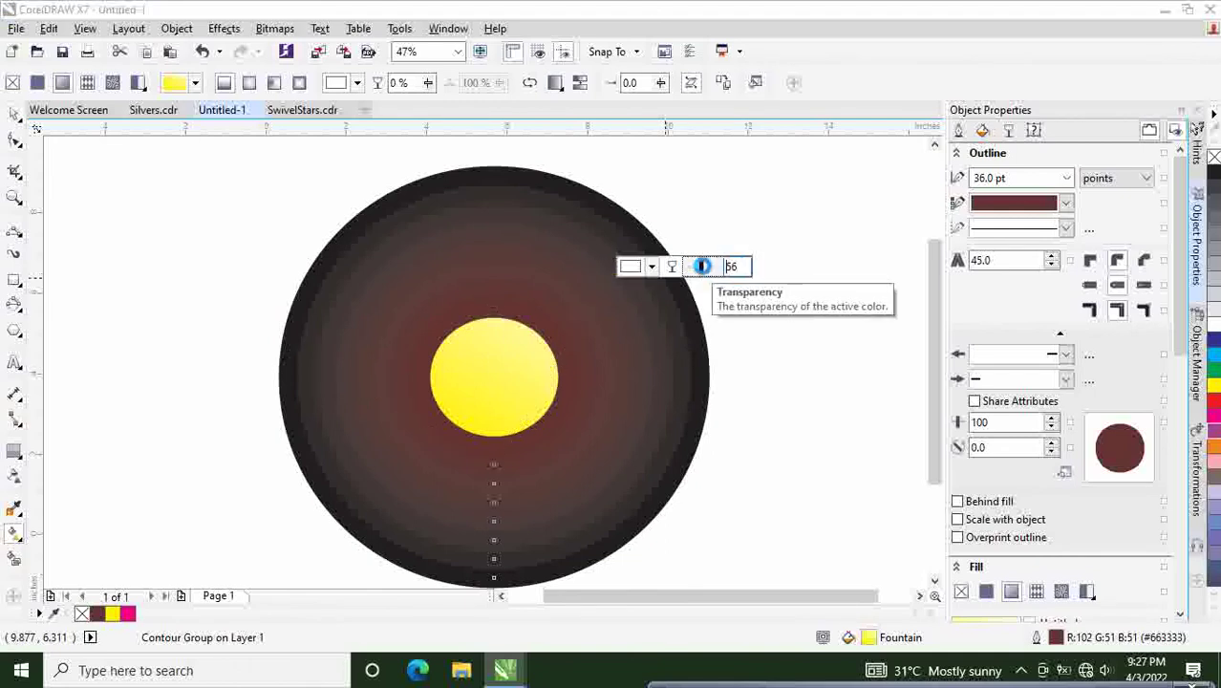
click(652, 268)
click(683, 372)
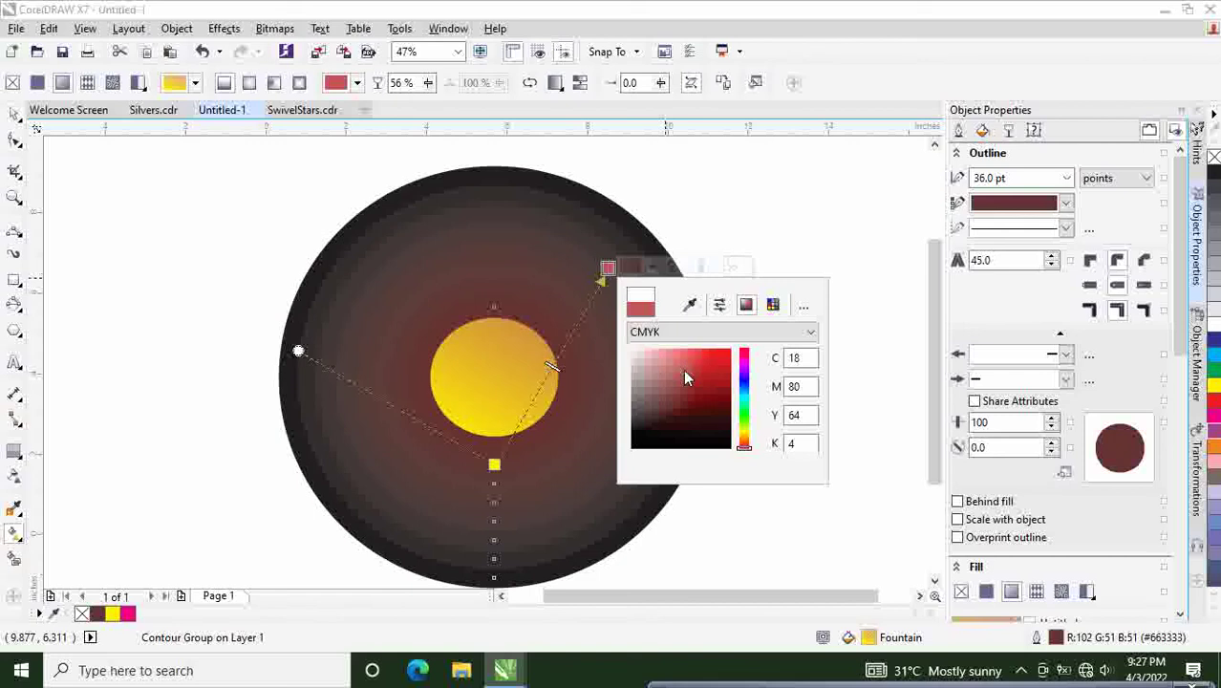
click(702, 425)
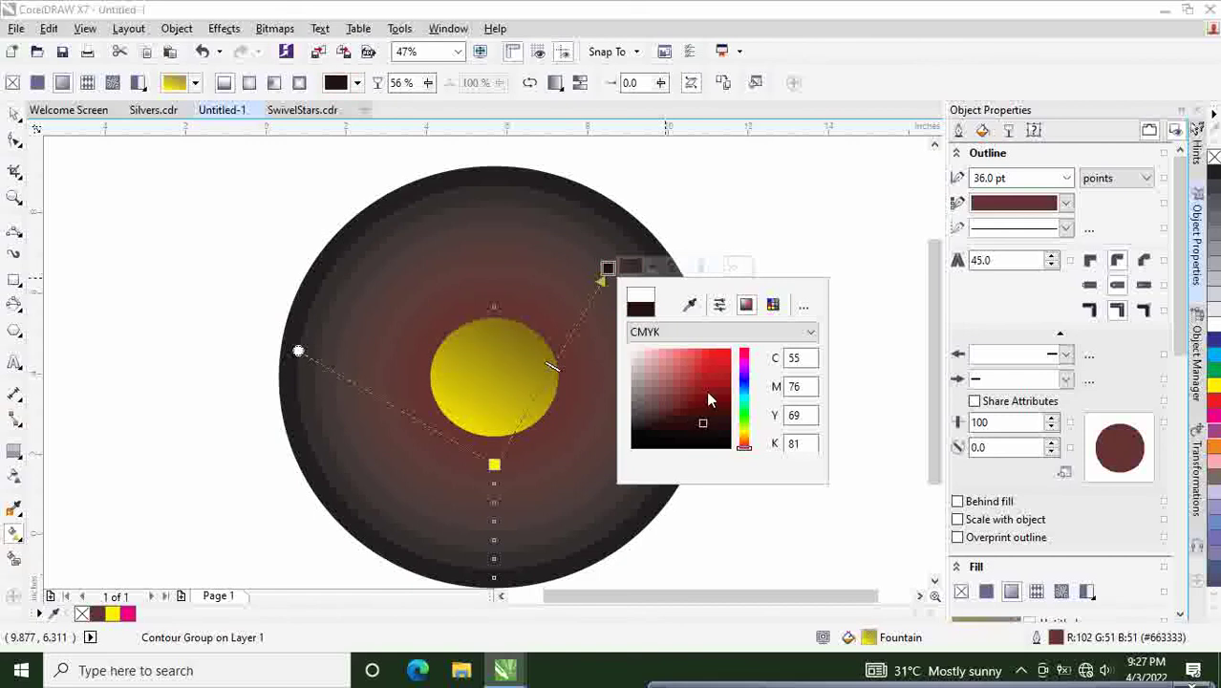
click(709, 385)
click(720, 362)
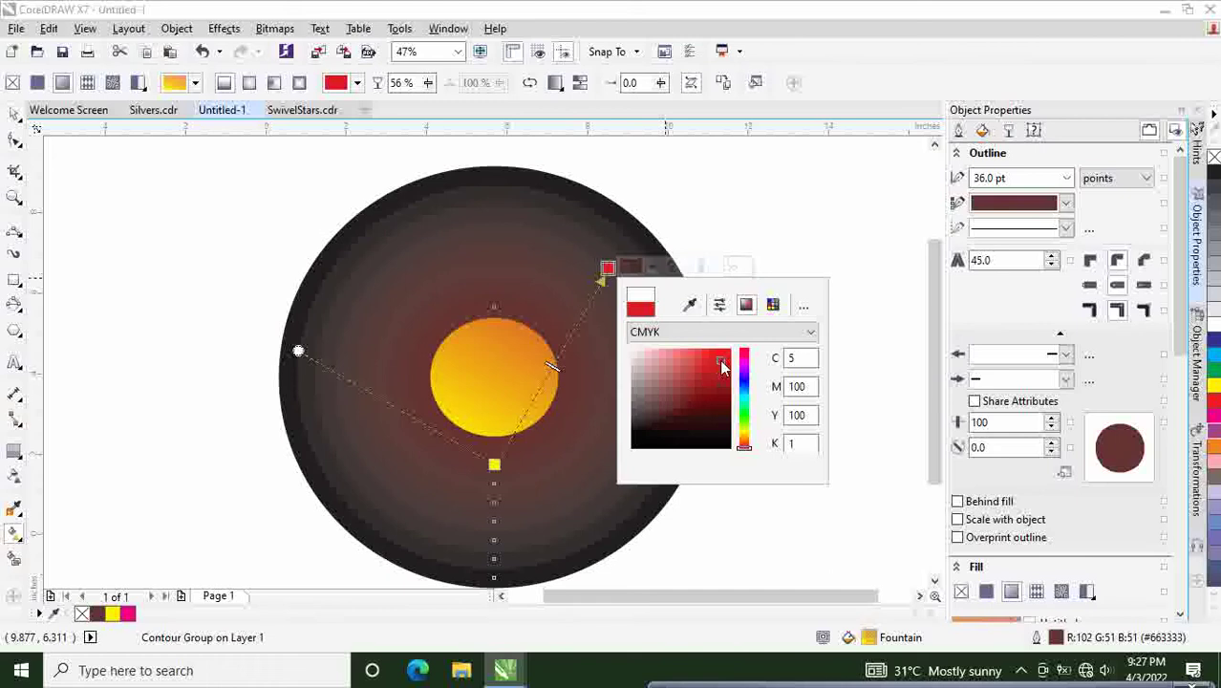
click(699, 378)
click(696, 391)
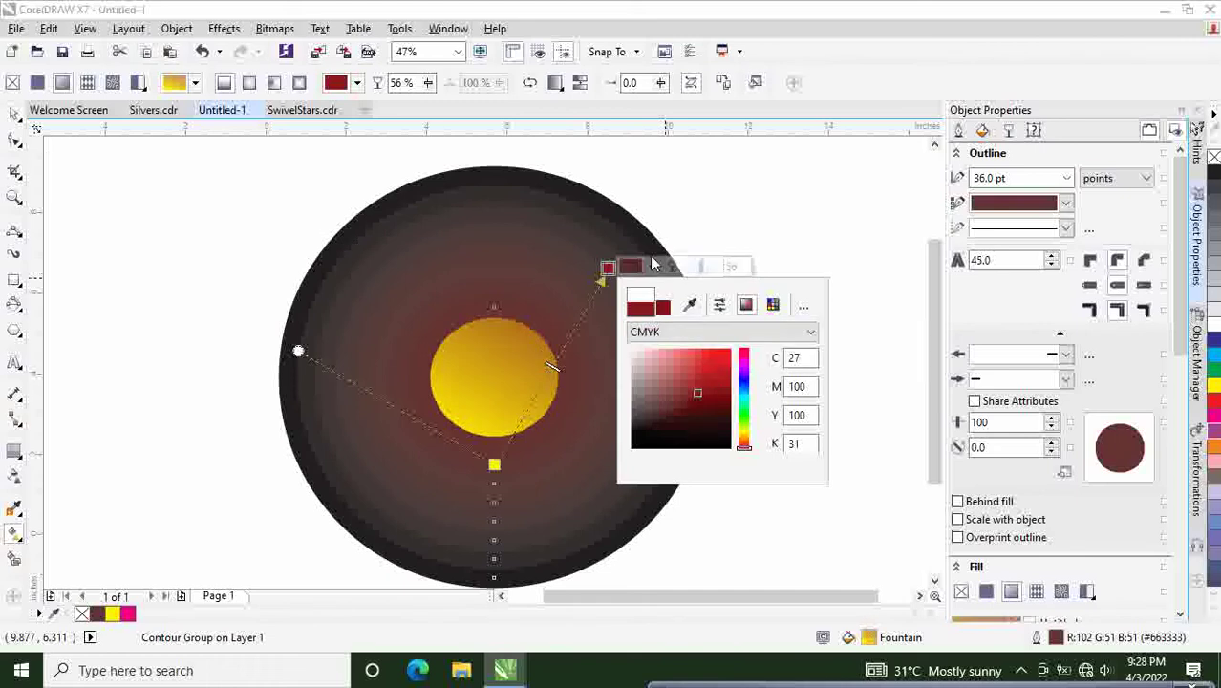
click(706, 268)
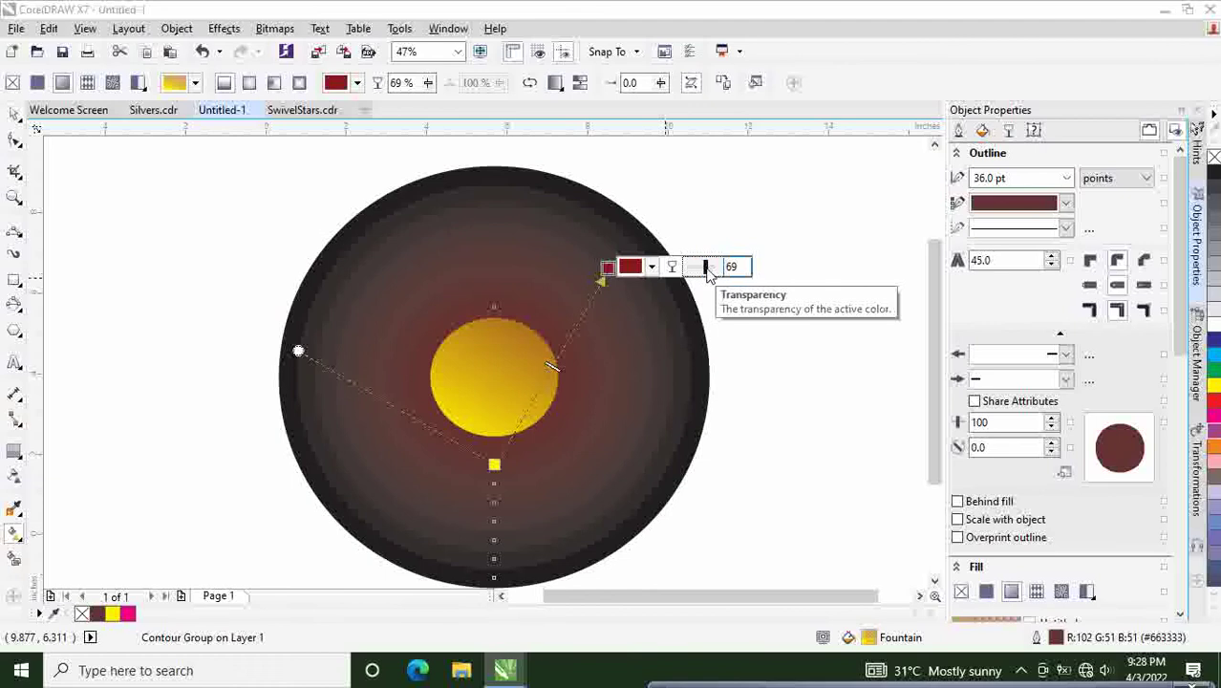
click(15, 114)
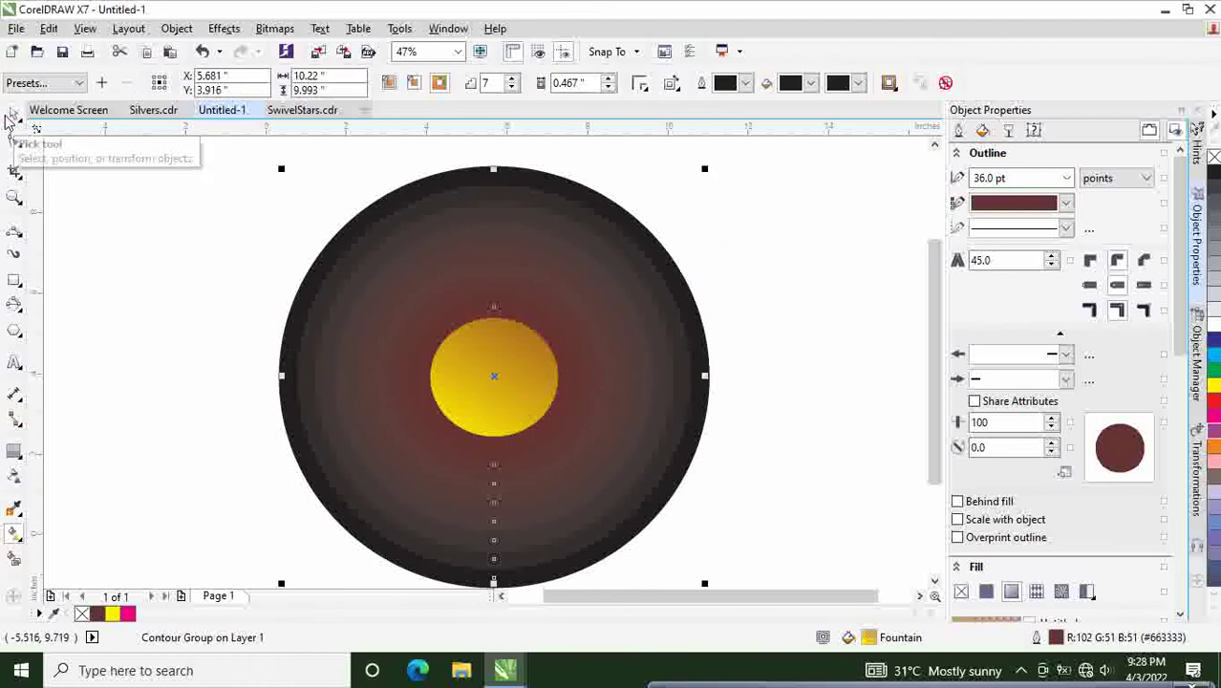
click(761, 369)
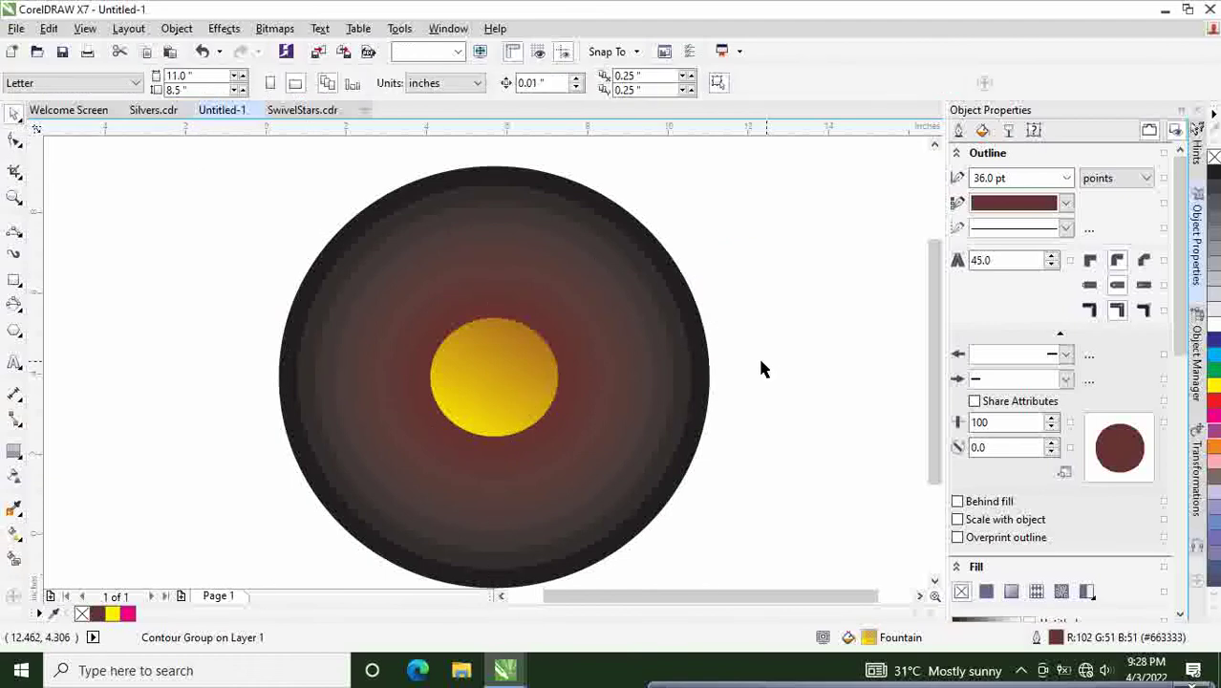
Step: Smart-fill a ring midway between the centre circle and the outer edge, giving it a 36 pt outline and a yellow fill
click(15, 559)
click(459, 430)
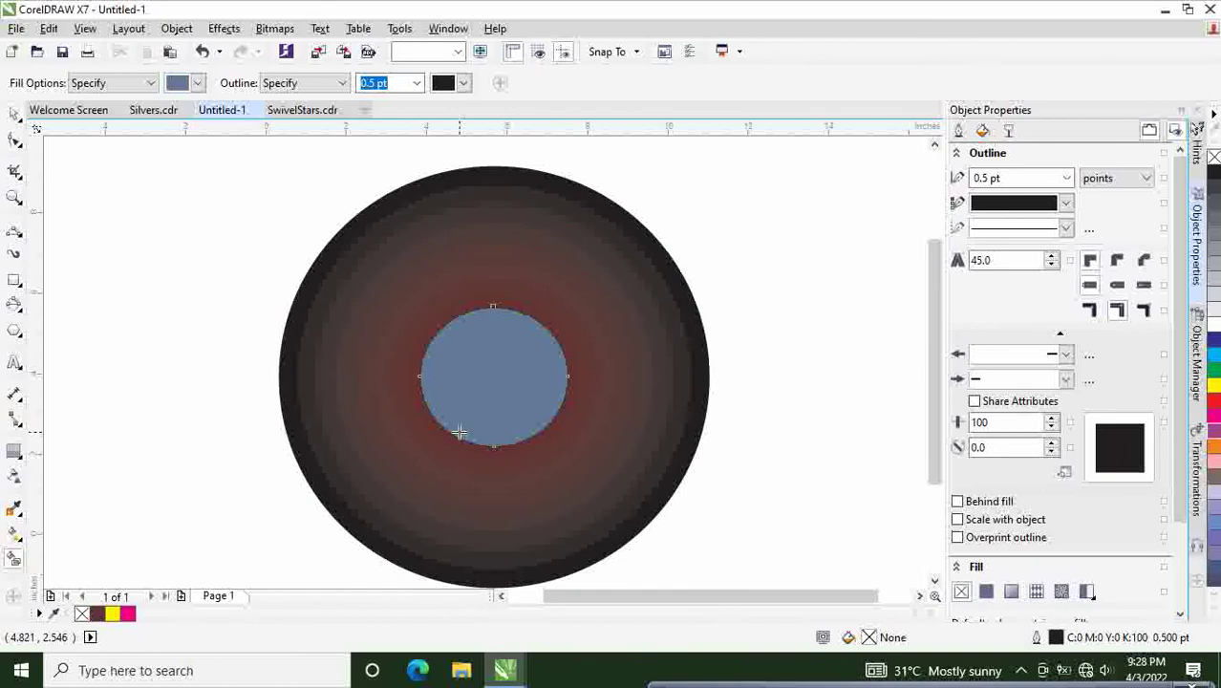
key(ctrl+z)
click(392, 449)
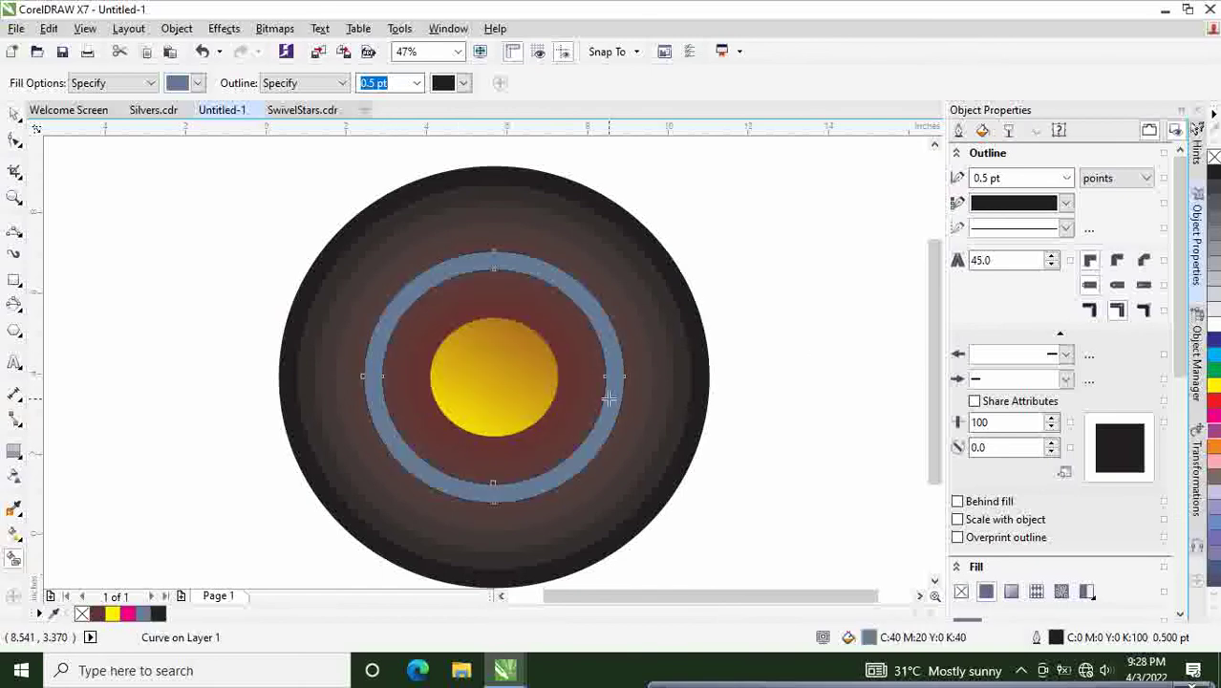
click(1069, 187)
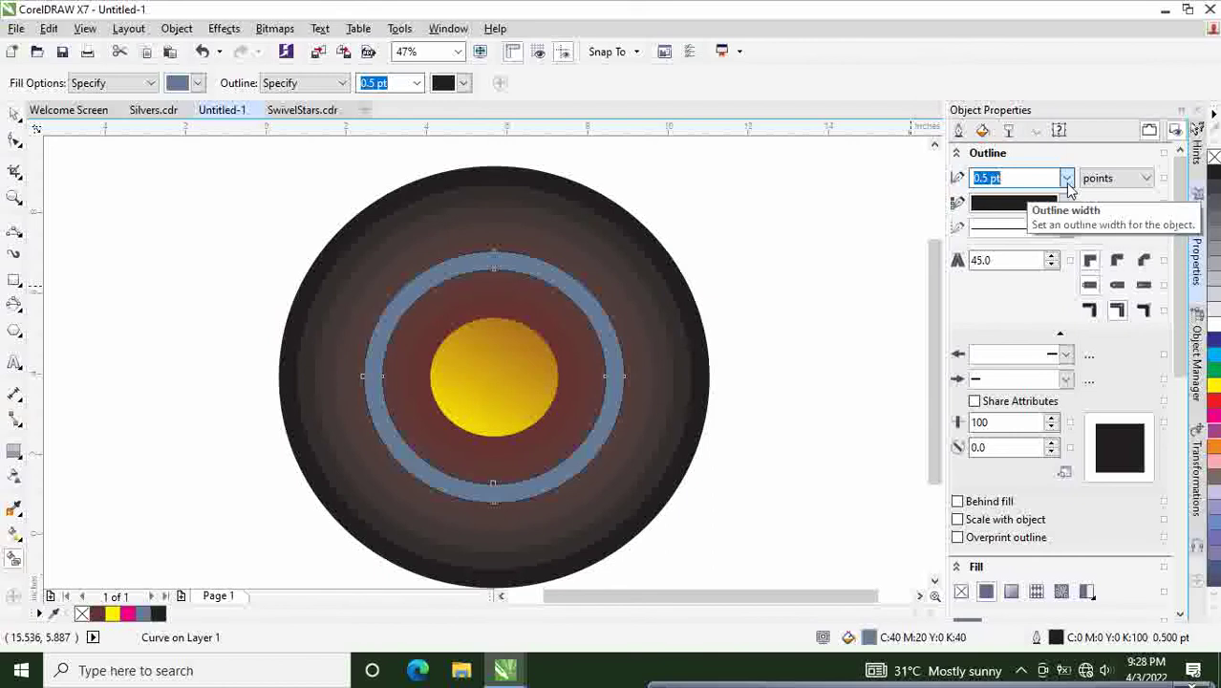
click(1067, 179)
click(998, 382)
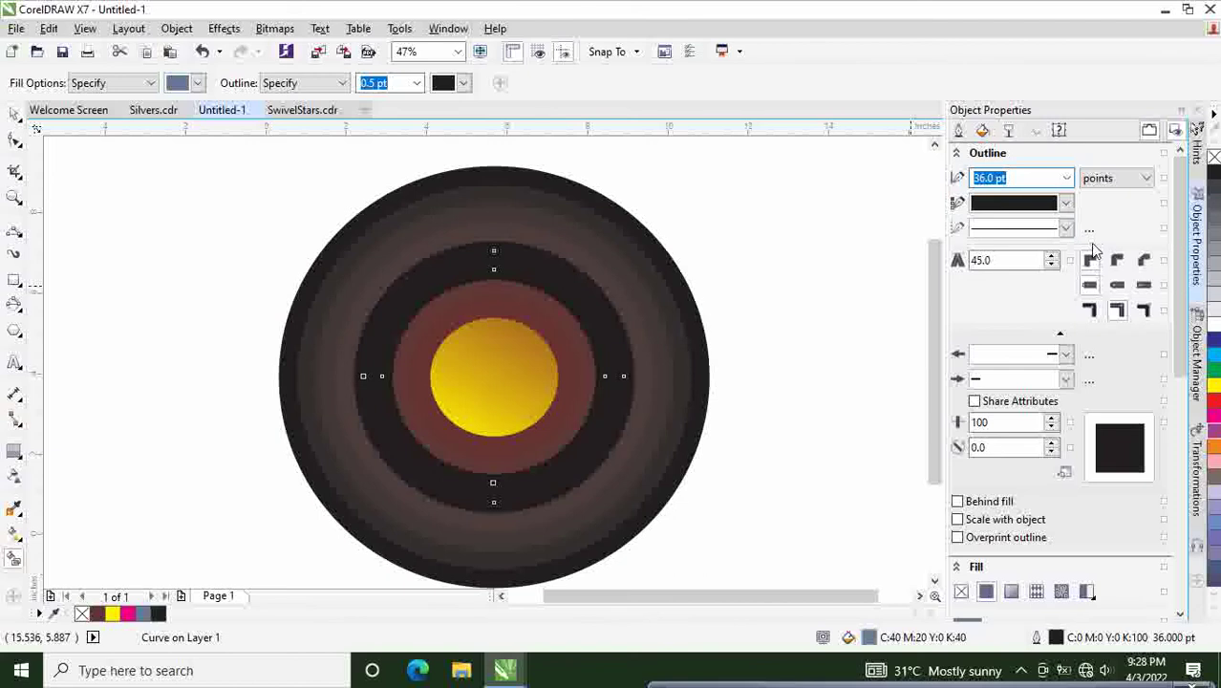
click(1213, 397)
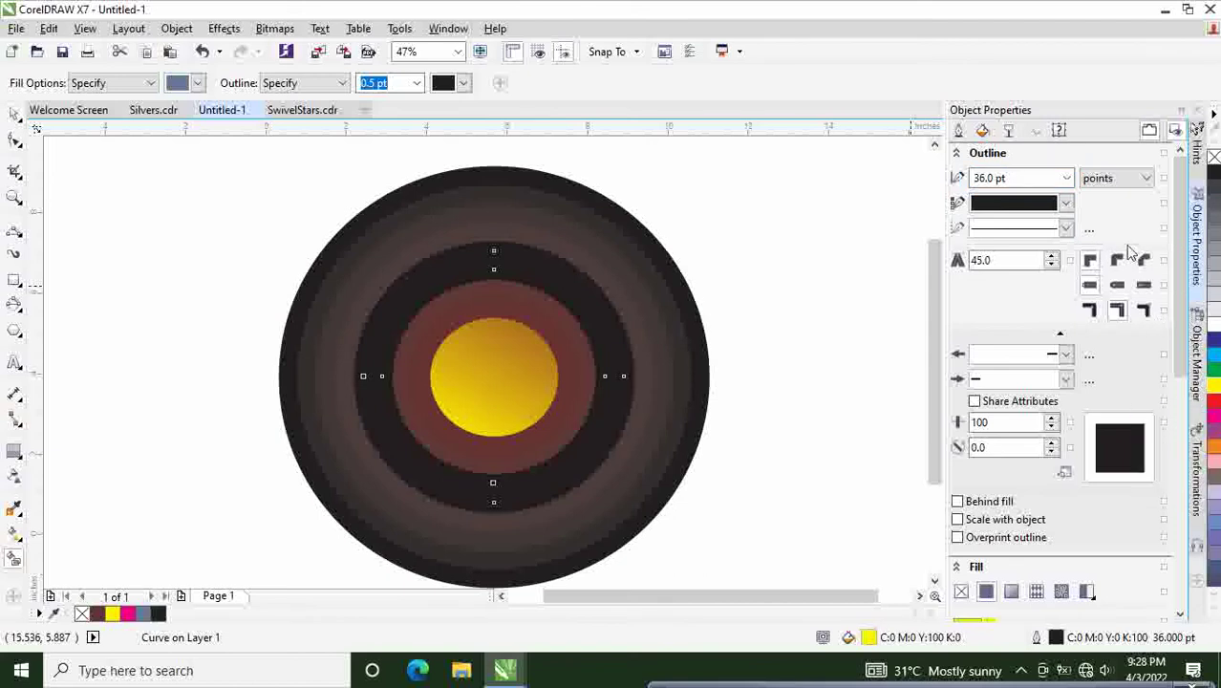
Step: Try yellow, dark brown, dark blue and magenta as the new ring's outline colour
click(1066, 205)
click(1016, 253)
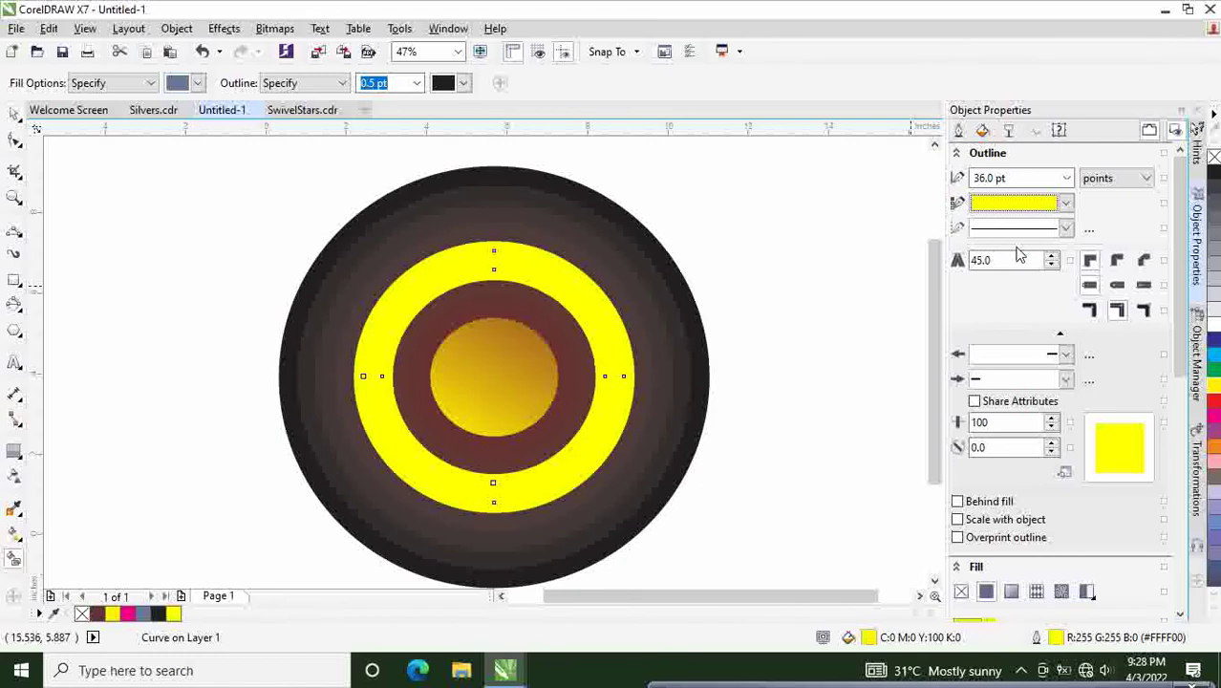
click(1065, 203)
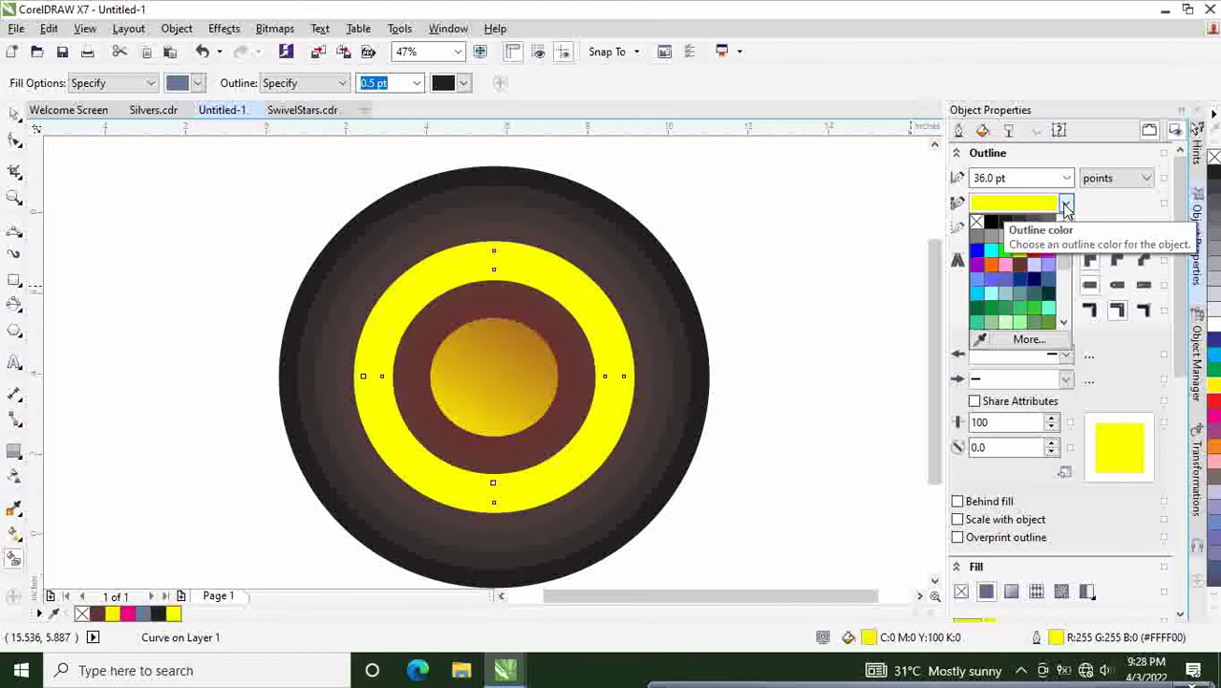
click(1021, 264)
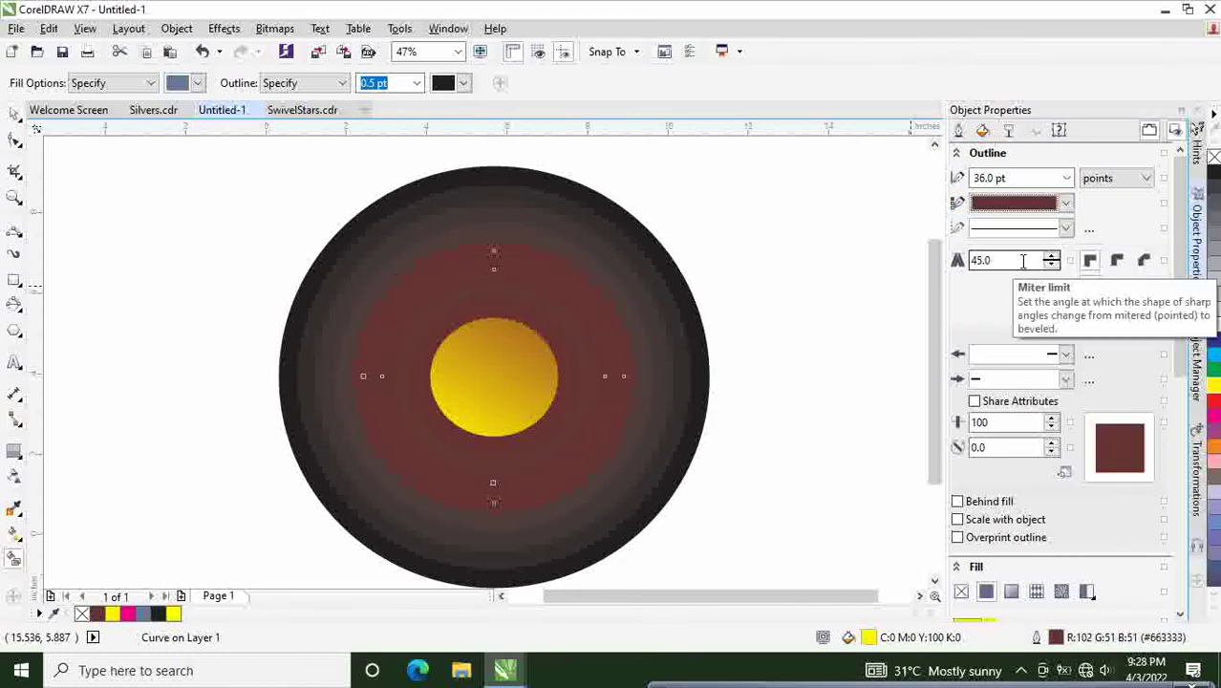
click(1065, 203)
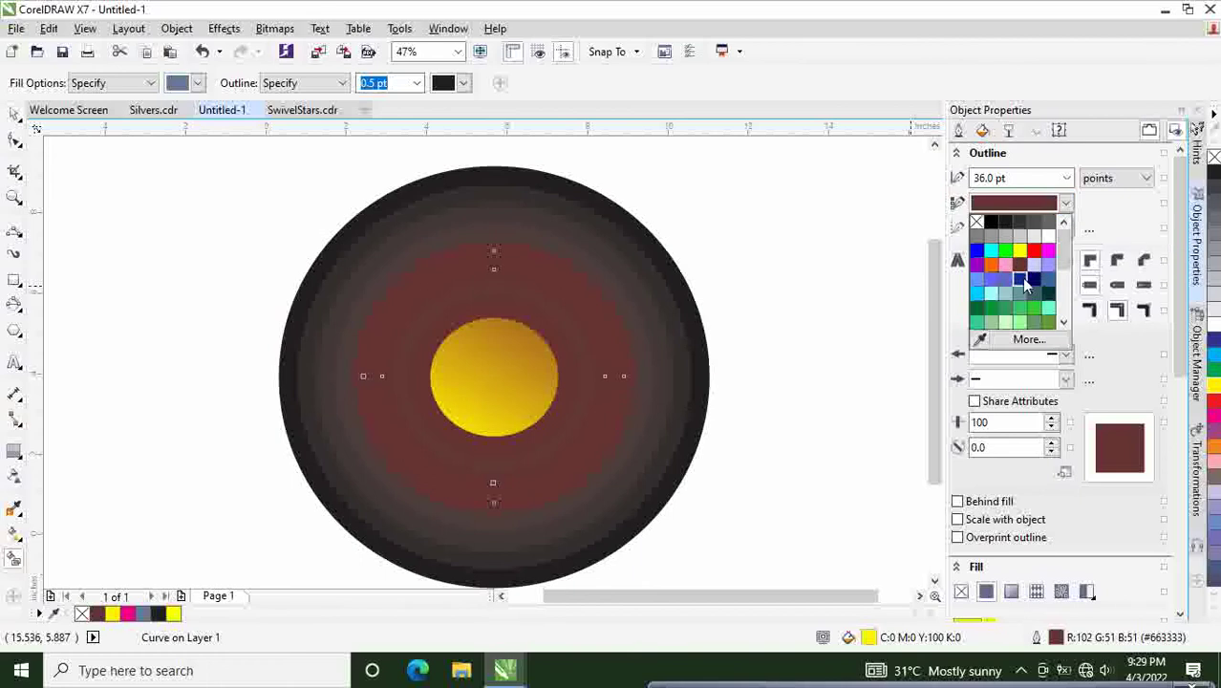
click(1022, 278)
click(1065, 203)
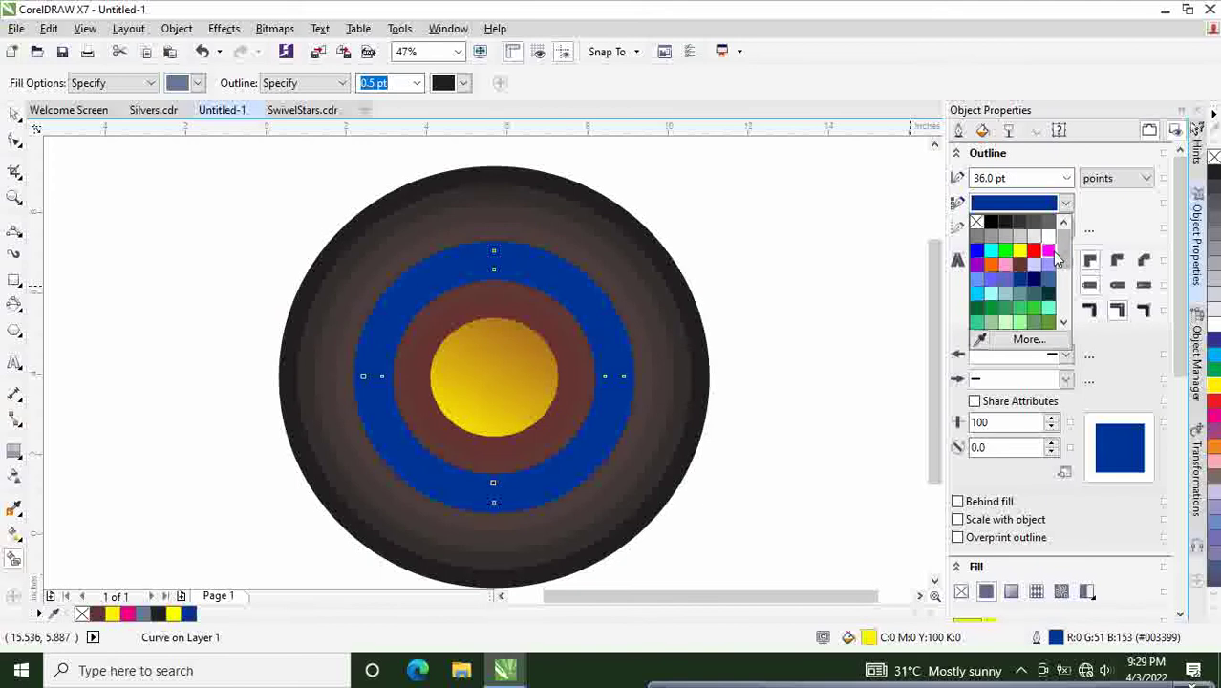
click(1048, 250)
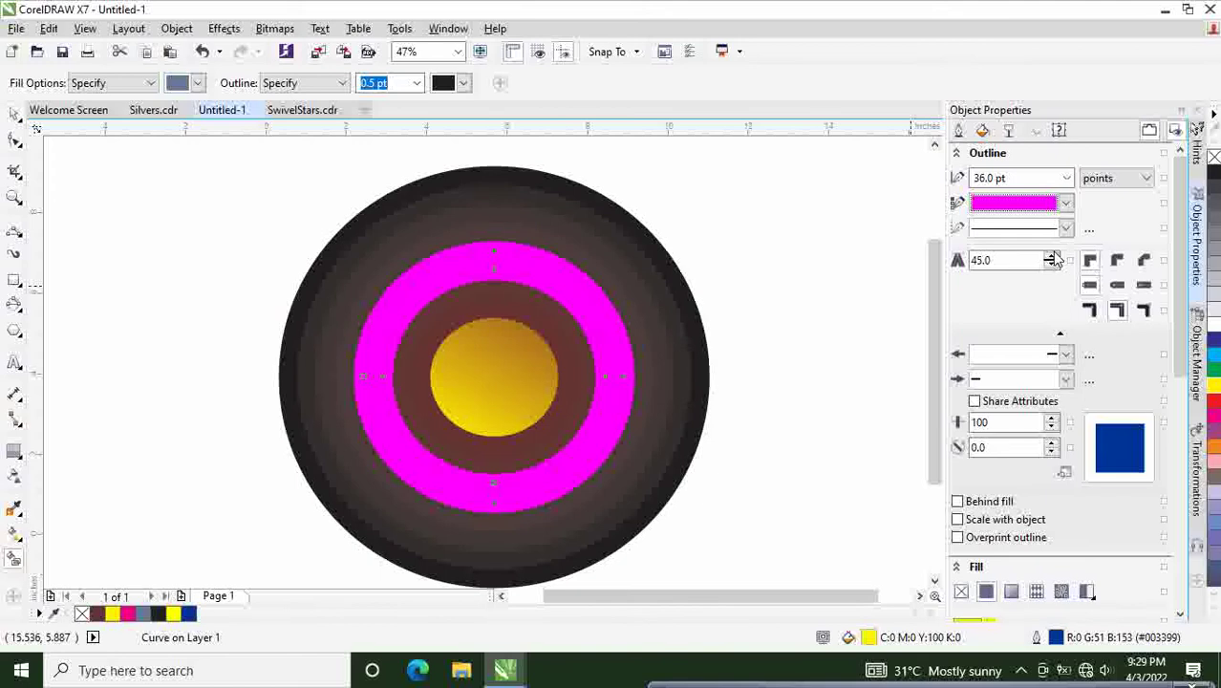
Step: Set the middle ring's outline colour to plum (#993366)
click(1065, 204)
drag(1060, 255, 1062, 315)
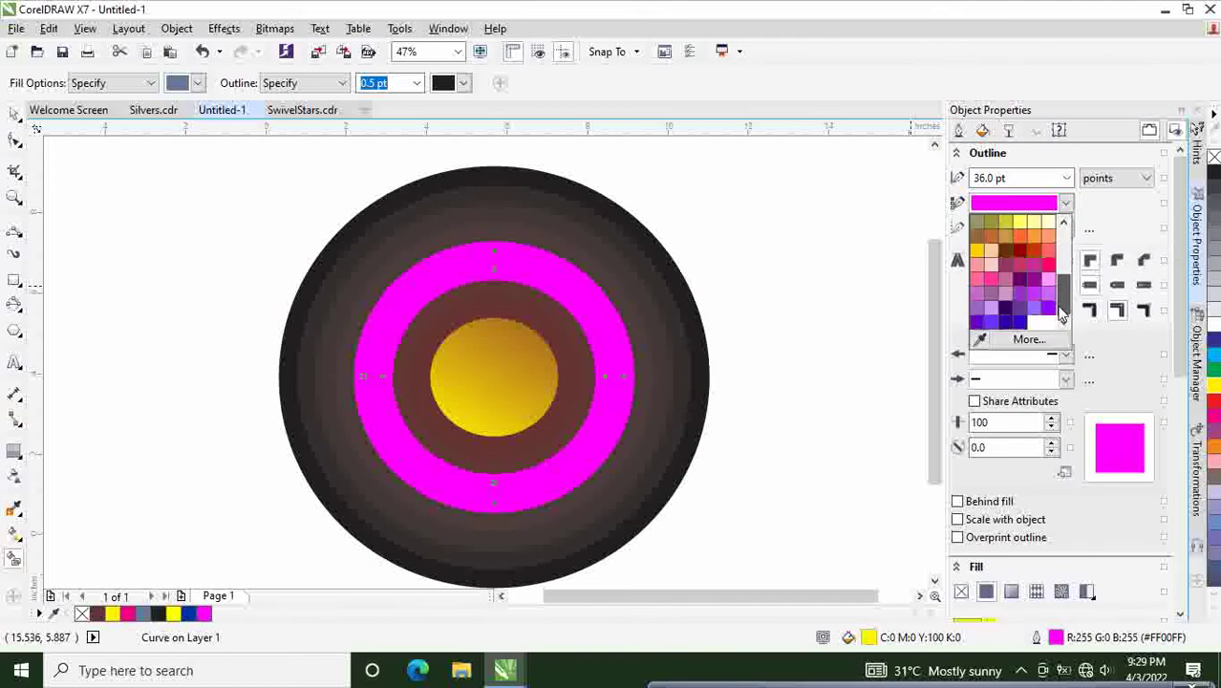
click(1005, 269)
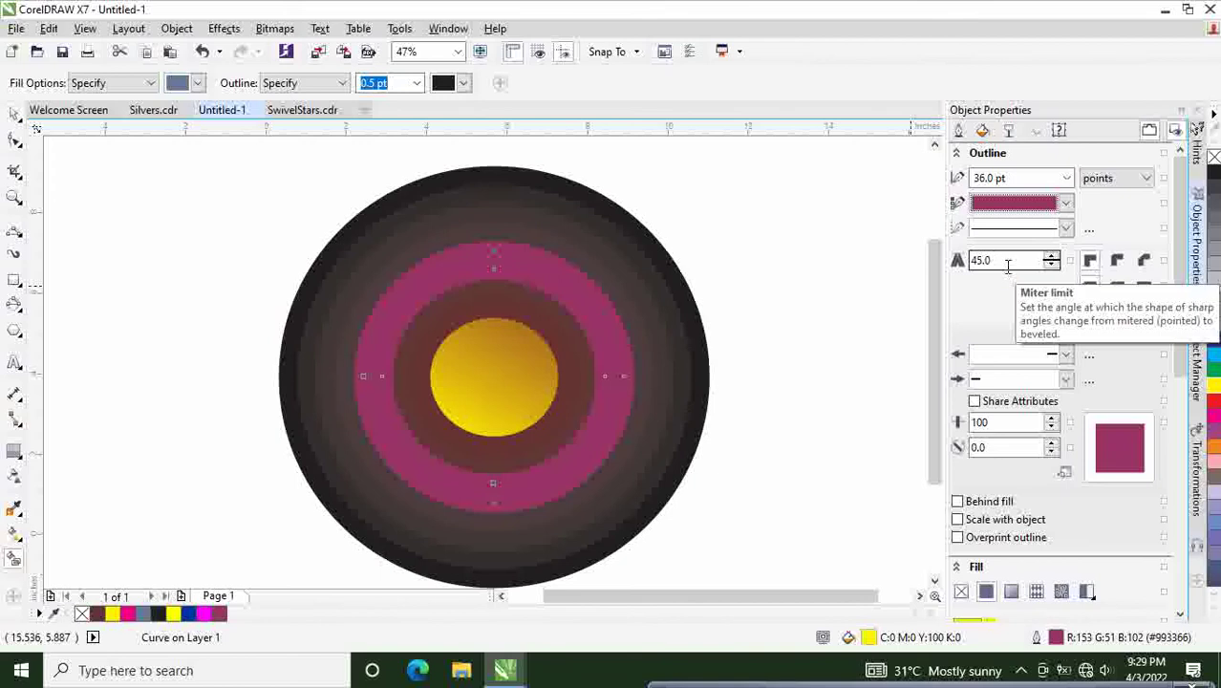
Step: Smart-fill the whole area inside the outer edge as one circle with a 36 pt outline and a yellow fill
click(698, 432)
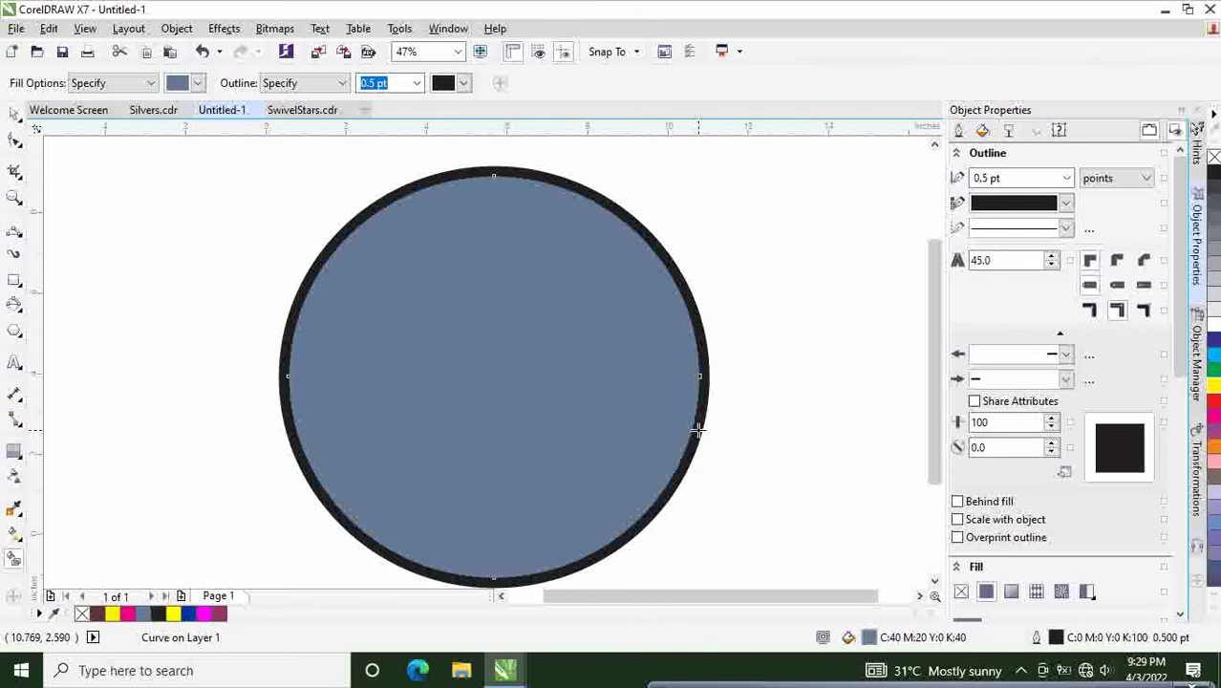
key(ctrl+z)
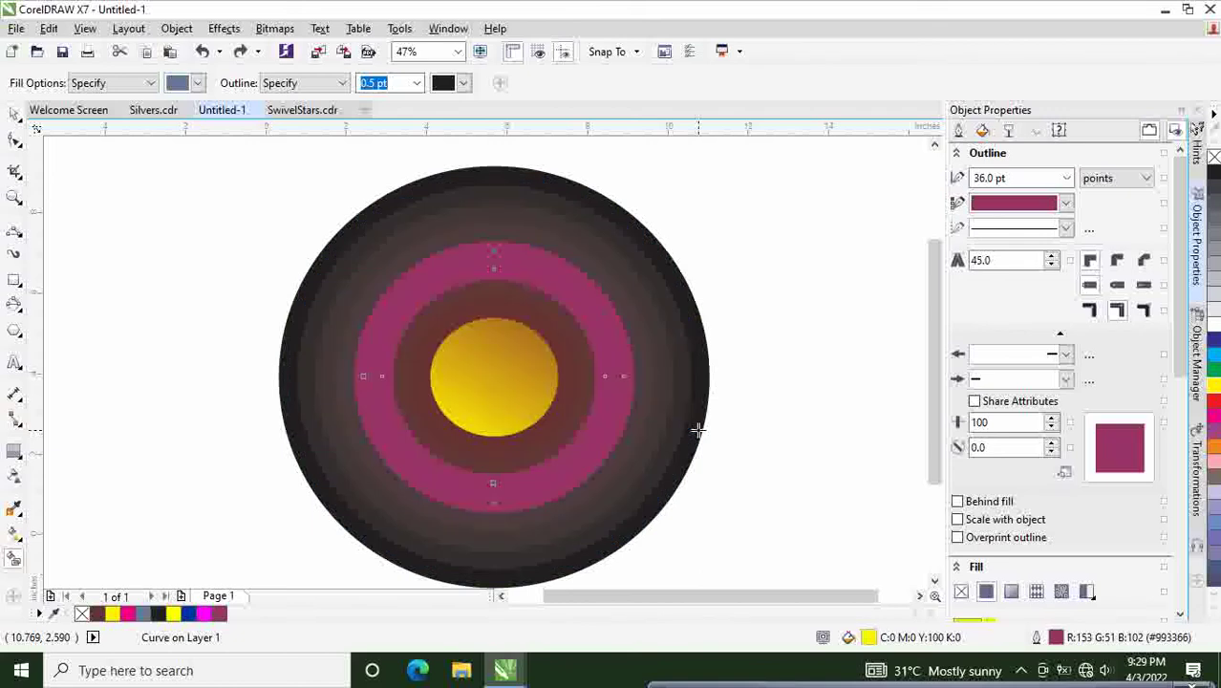
key(ctrl+shift+z)
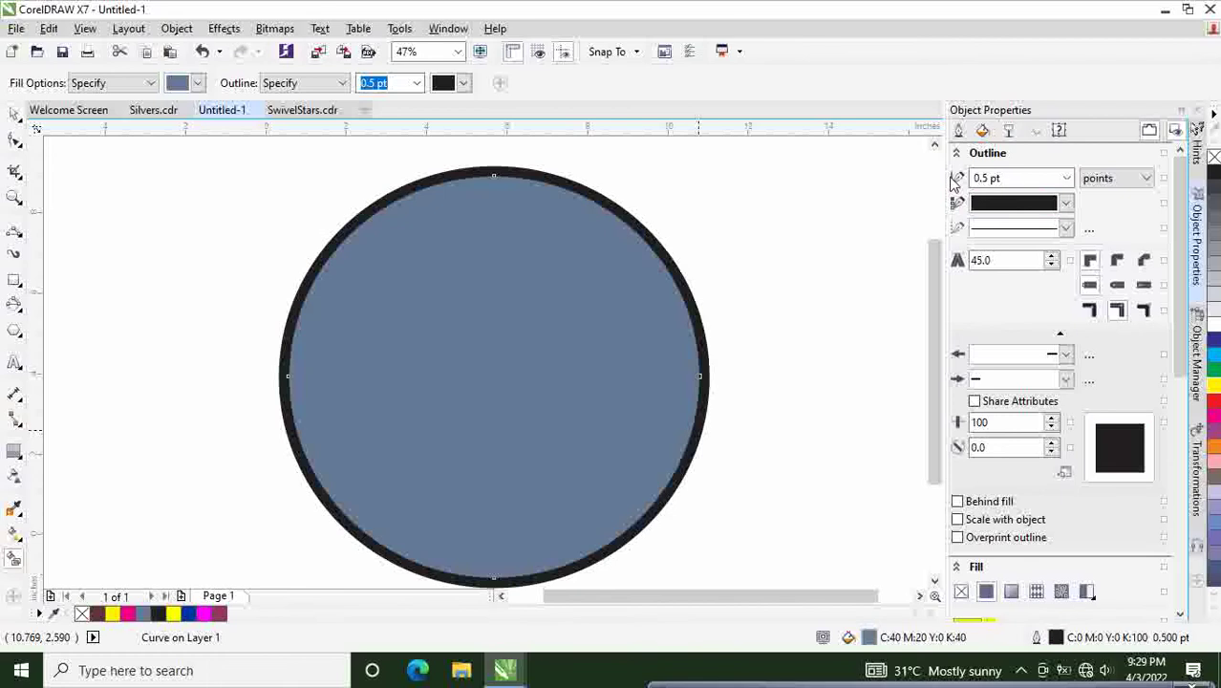
click(1070, 178)
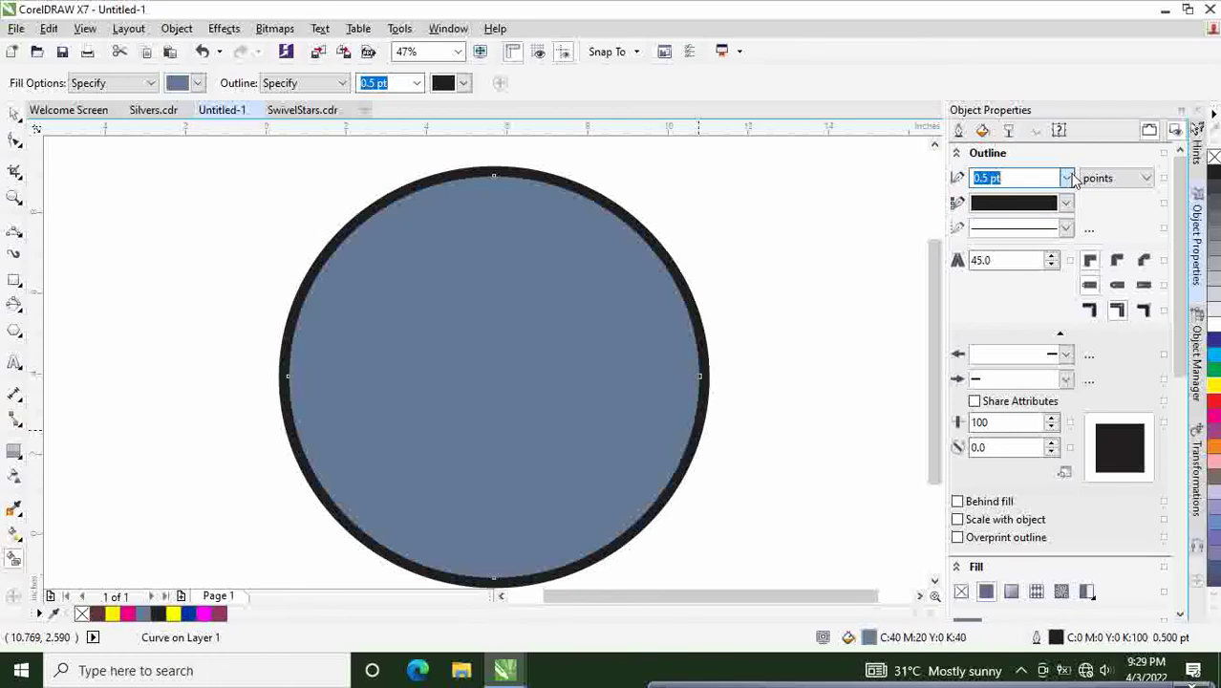
click(1068, 178)
click(1010, 382)
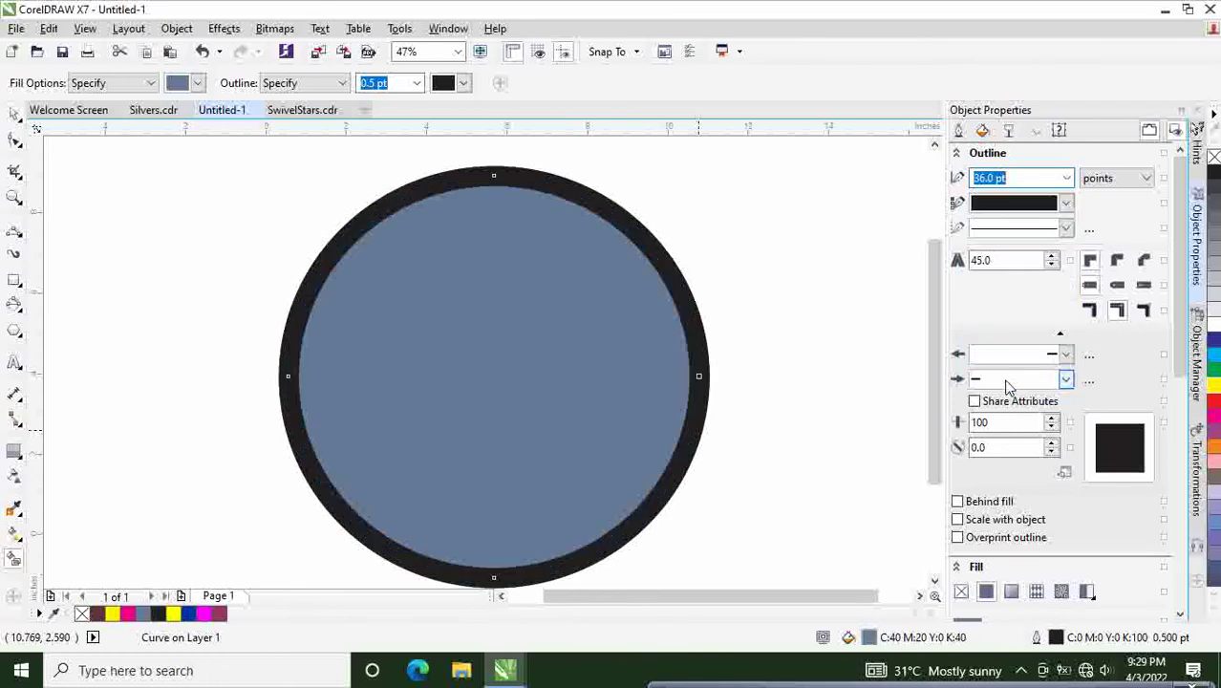
click(1214, 386)
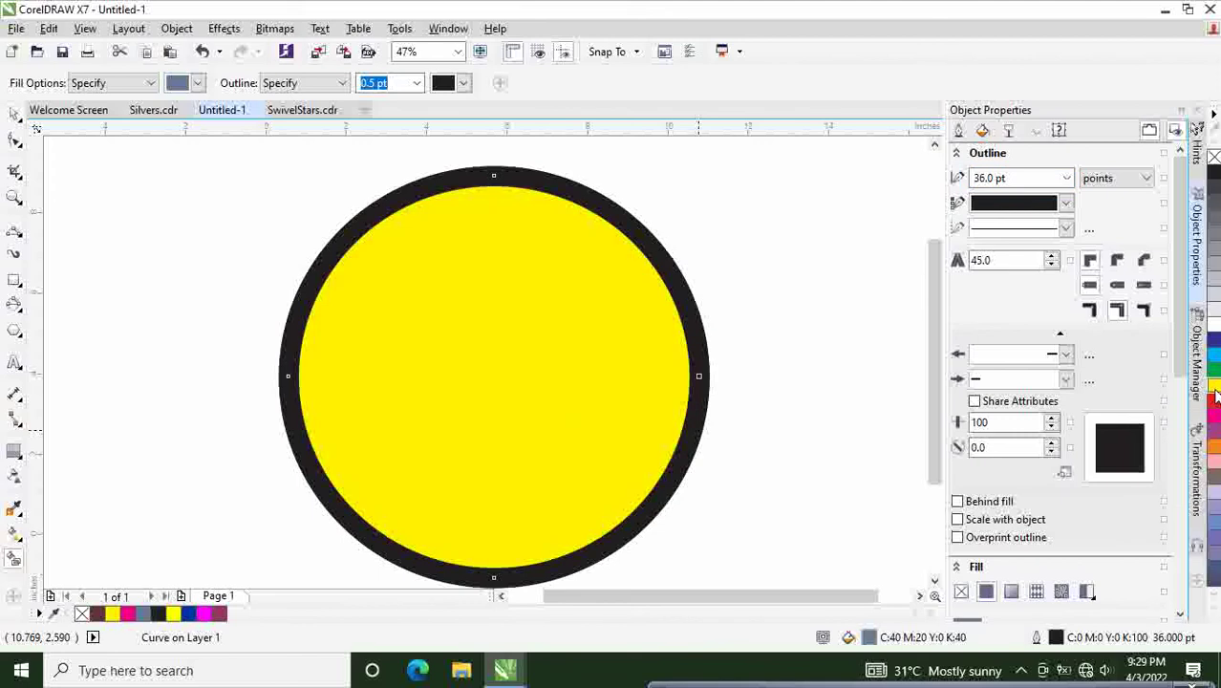
Step: Change the stacking order so the large yellow circle lies behind all the other rings
right_click(560, 430)
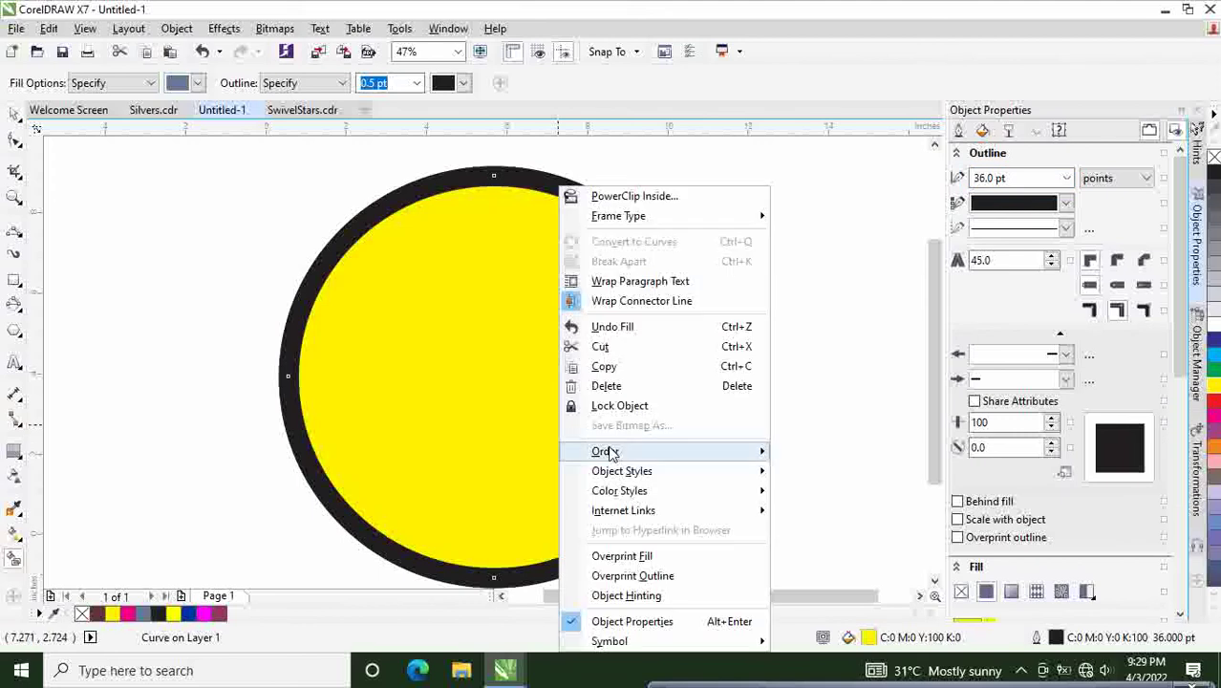
mouse_move(669, 451)
click(863, 469)
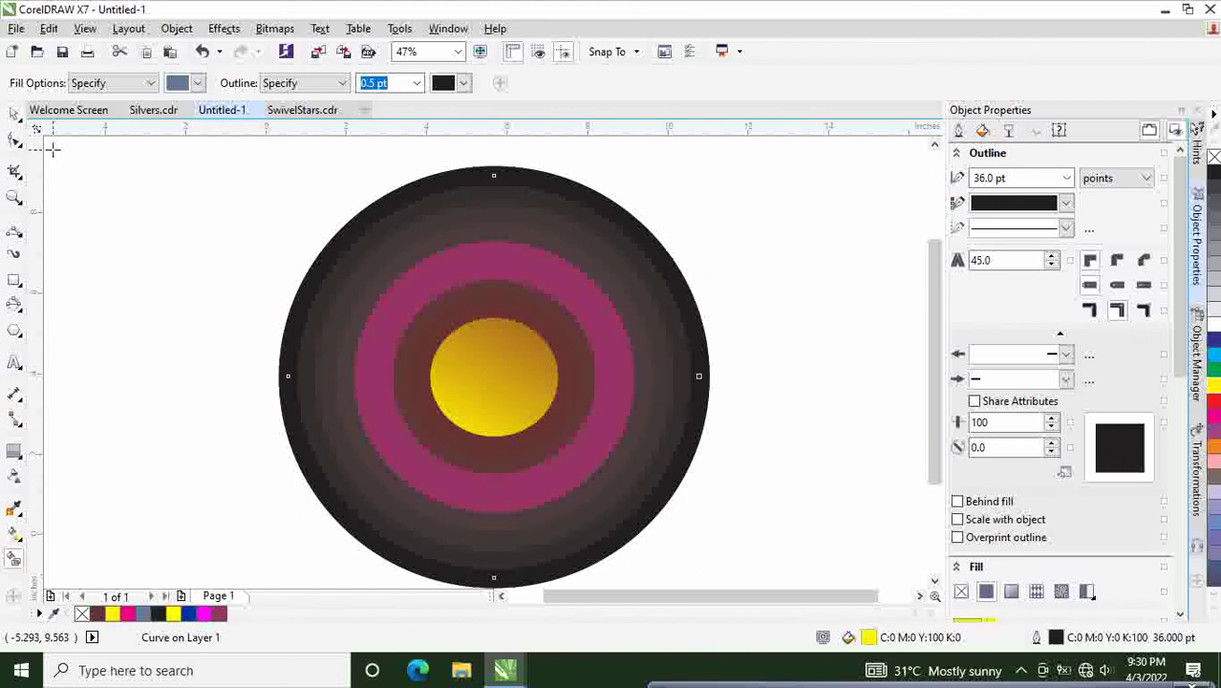
Step: Smart-fill the ring area just inside the black outer edge and give it a 36 pt outline
drag(288, 376, 326, 377)
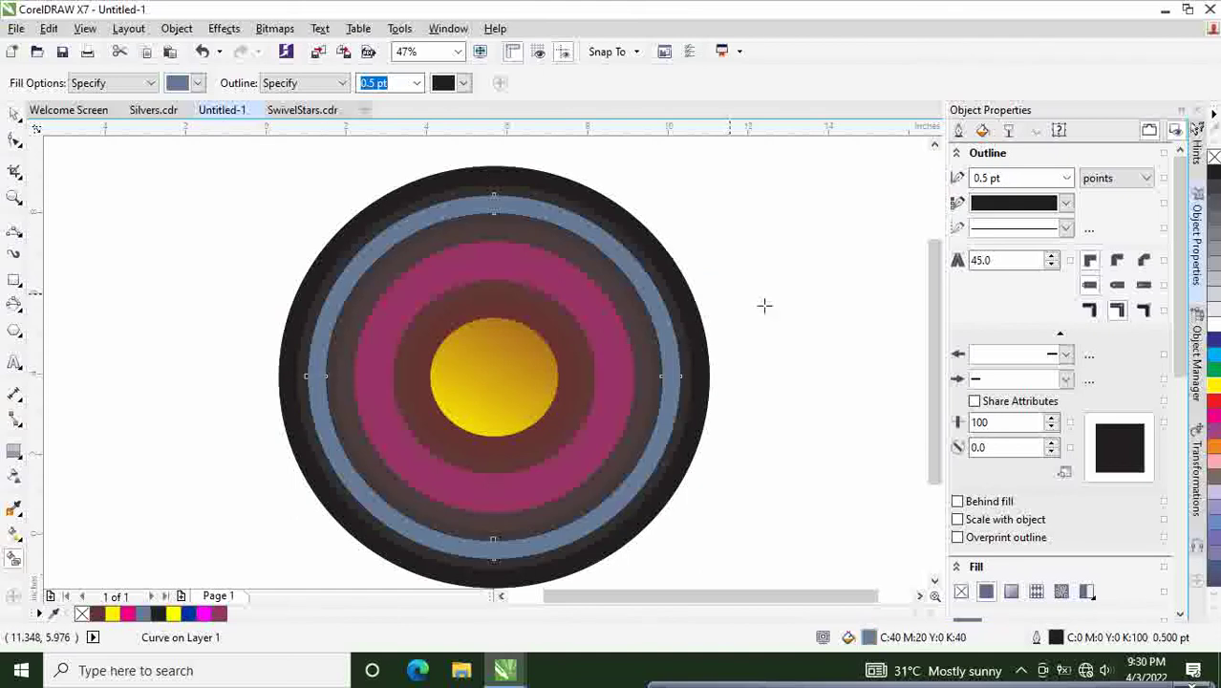
click(1068, 184)
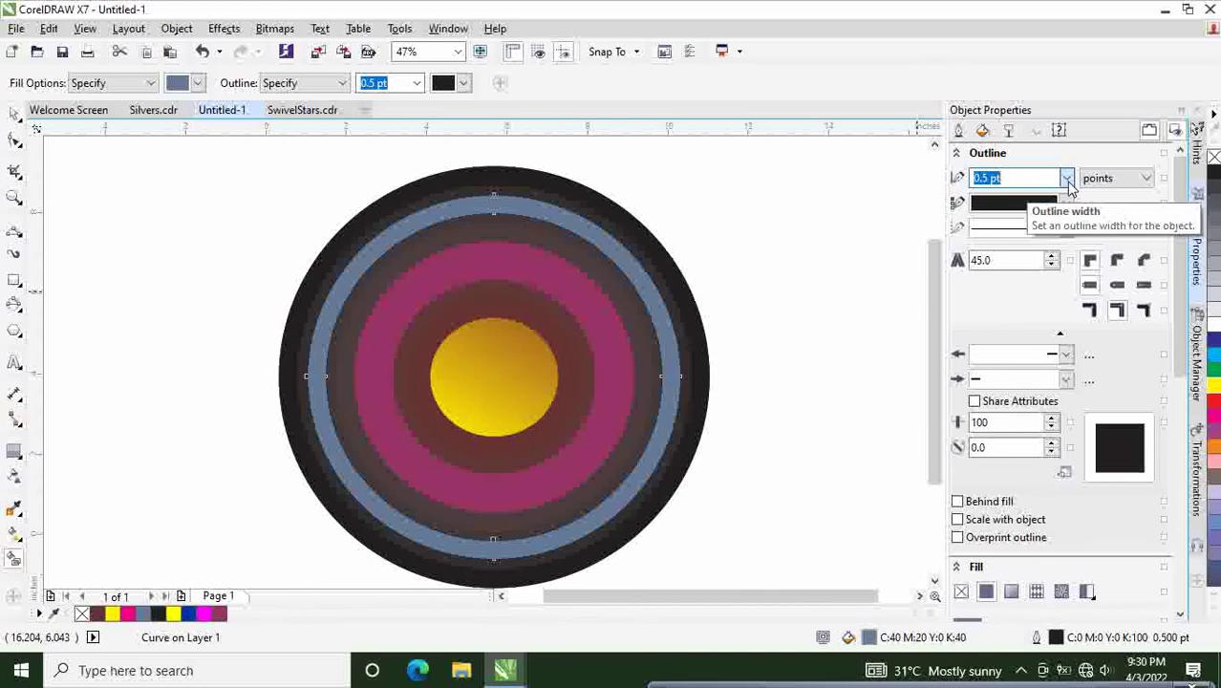
click(1066, 179)
click(998, 383)
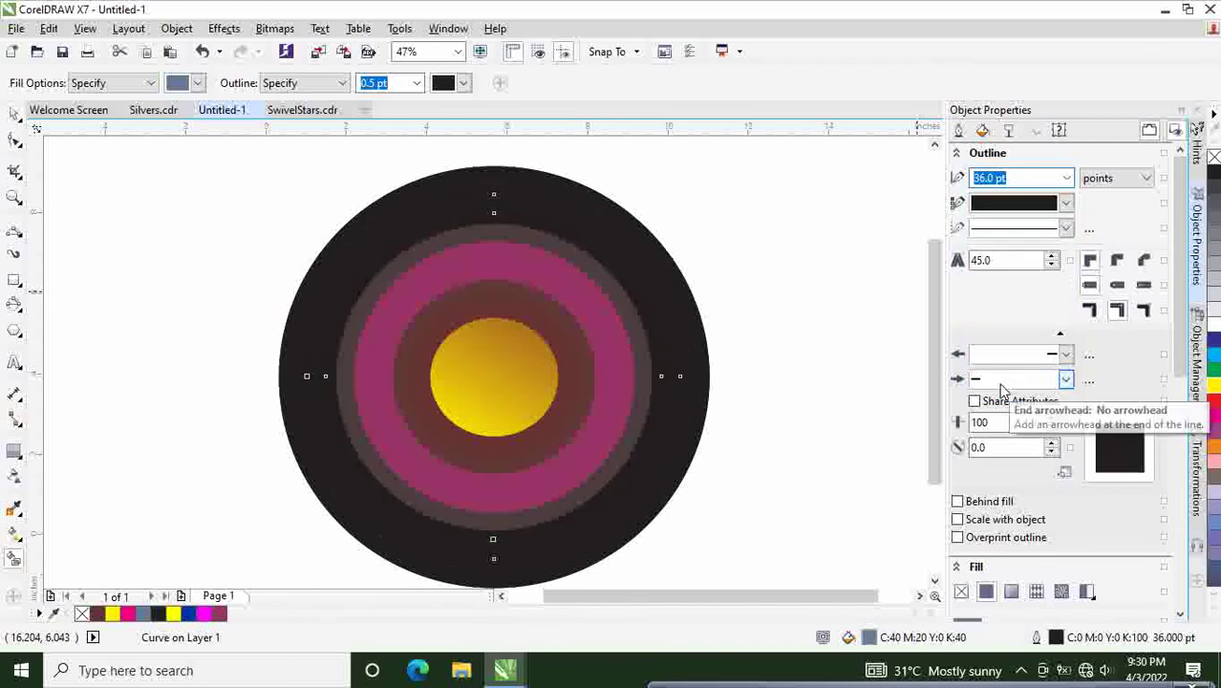
Step: Try magenta (#FF00FF) as the new outer ring's outline colour
click(1067, 203)
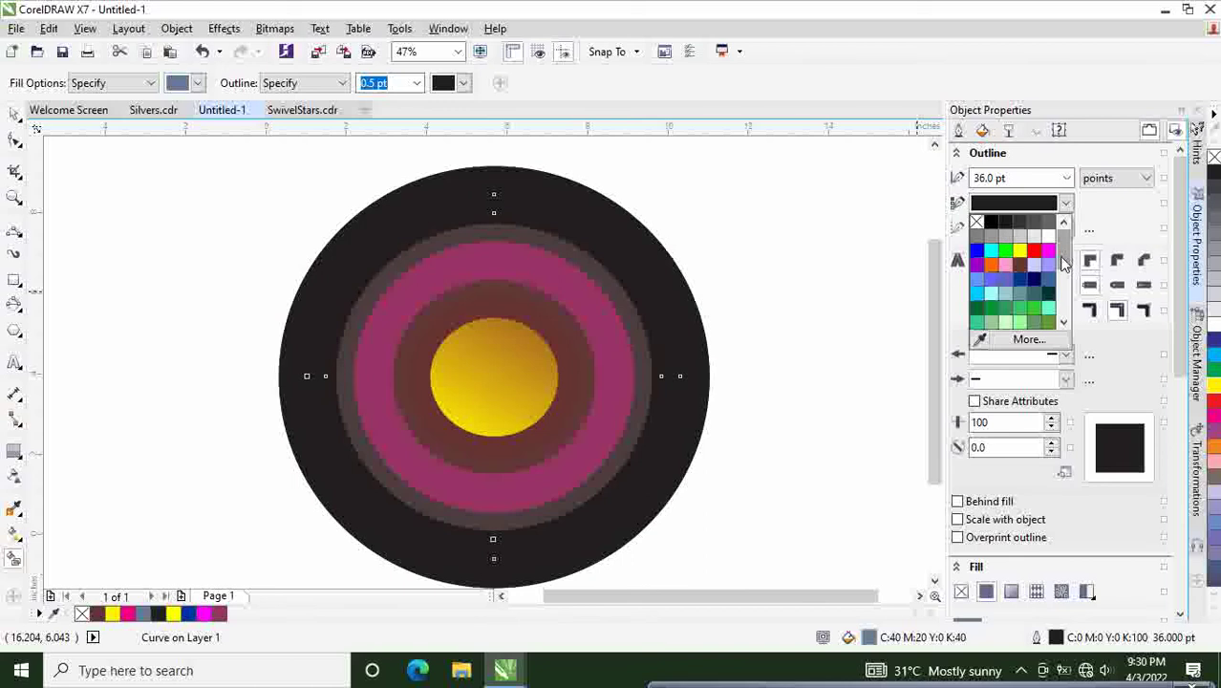
scroll(1059, 250, down, 1)
click(1047, 235)
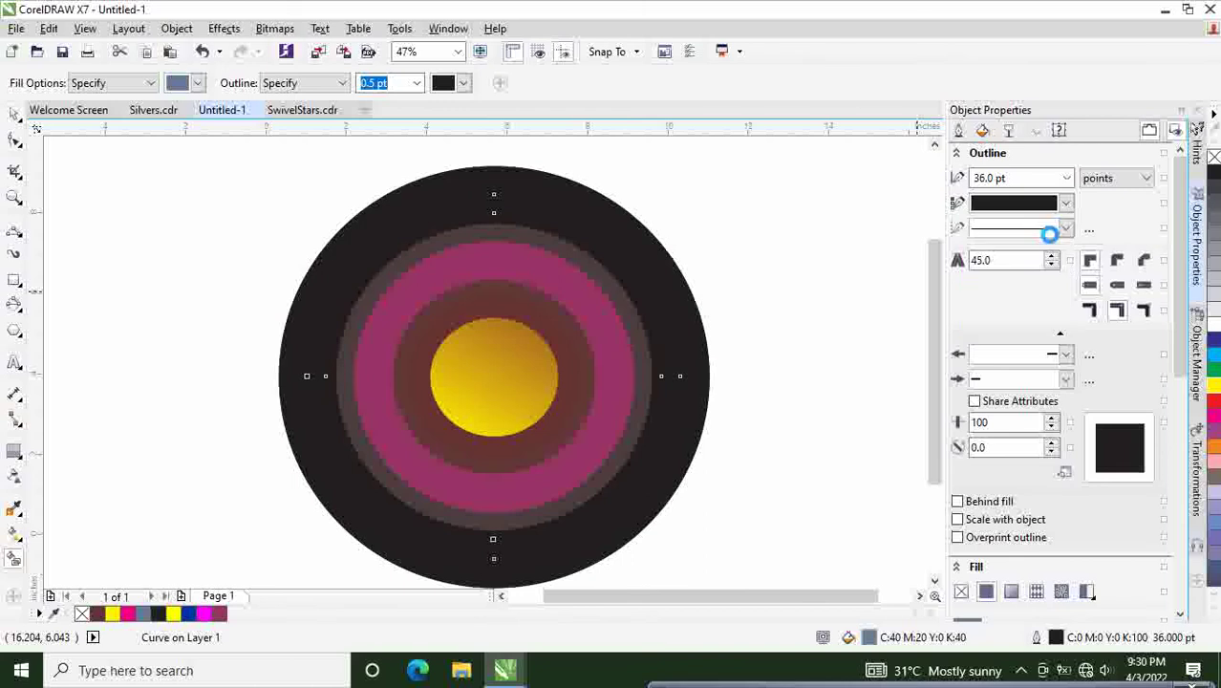
Step: Set the new outer ring's outline colour to pink (#FF3399) and its fill to yellow
click(1066, 205)
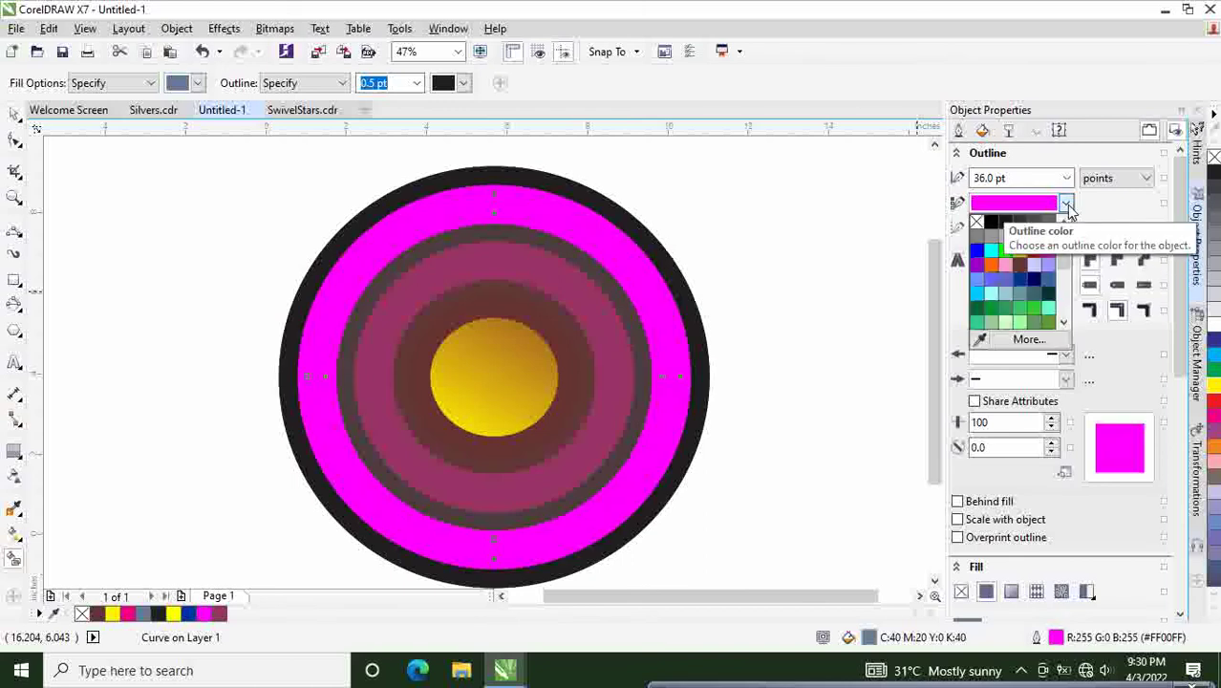
scroll(1067, 282, down, 3)
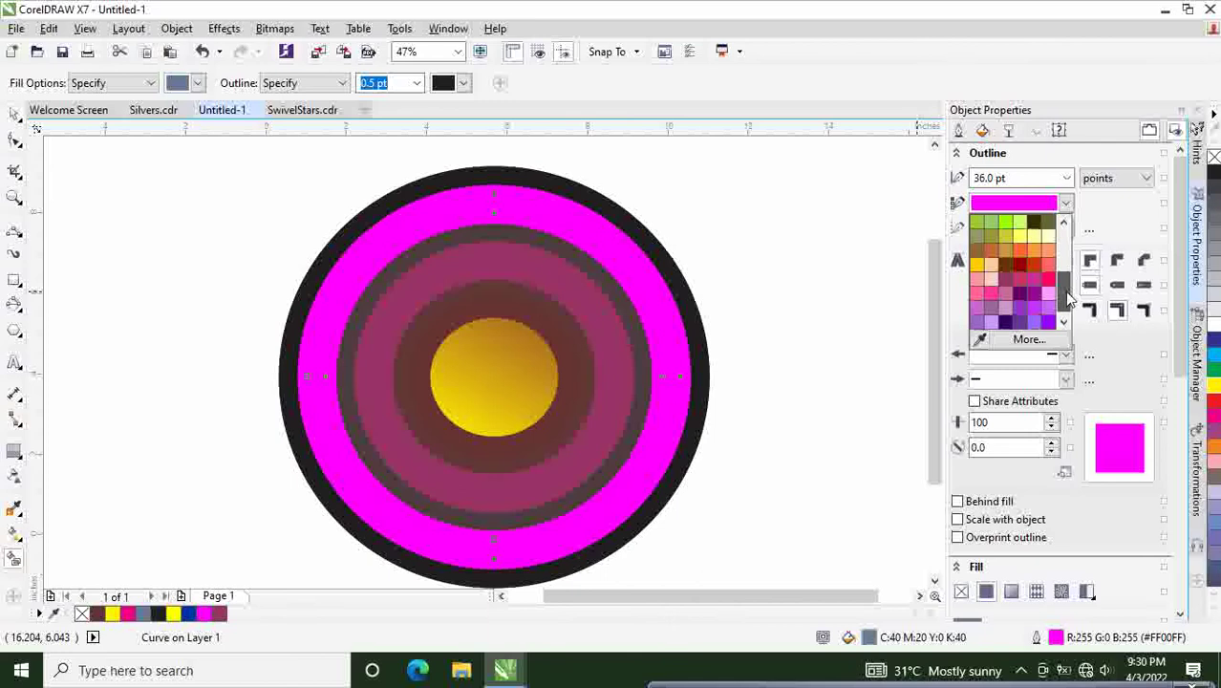
click(994, 293)
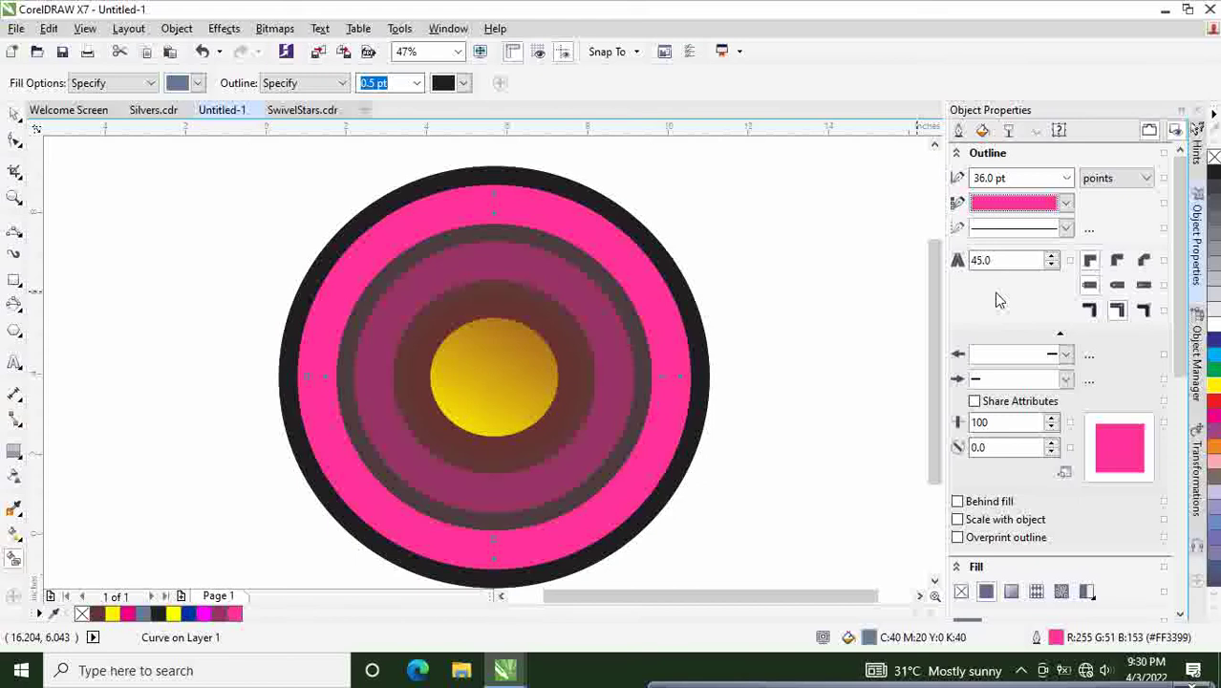
click(1214, 390)
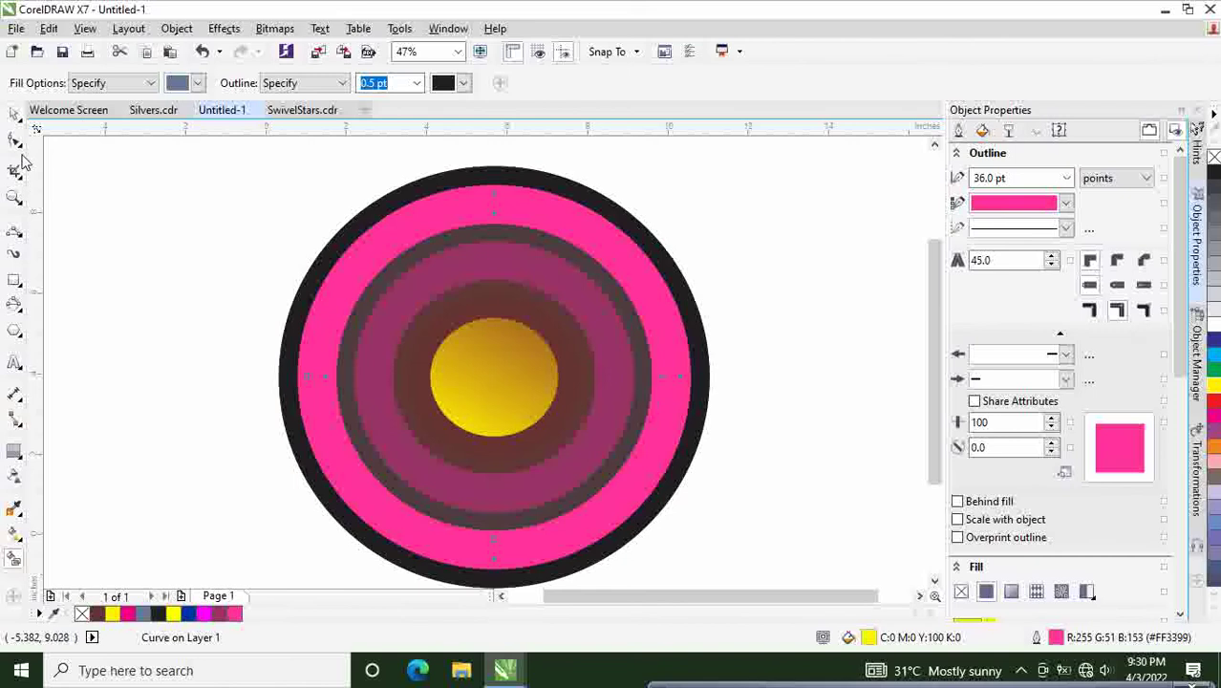
Step: Try to move the dark contour group to the right of the coloured rings, to about X 15.43", Y 3.45"
click(14, 115)
click(702, 406)
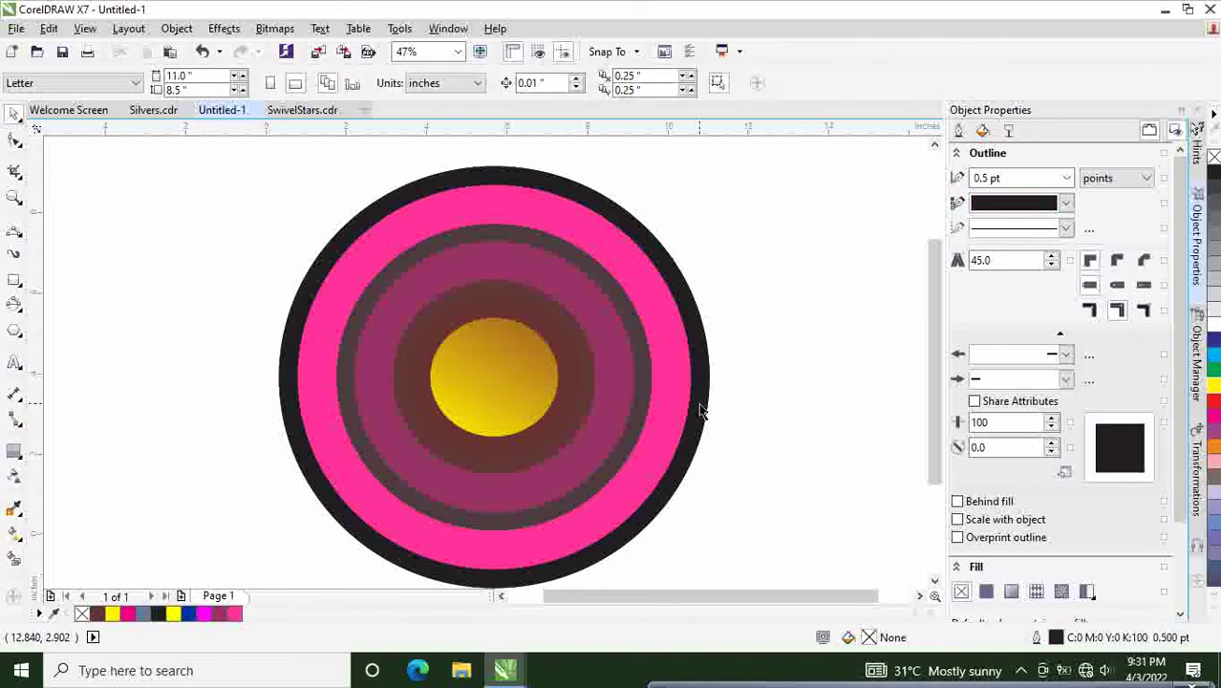
drag(698, 404, 879, 405)
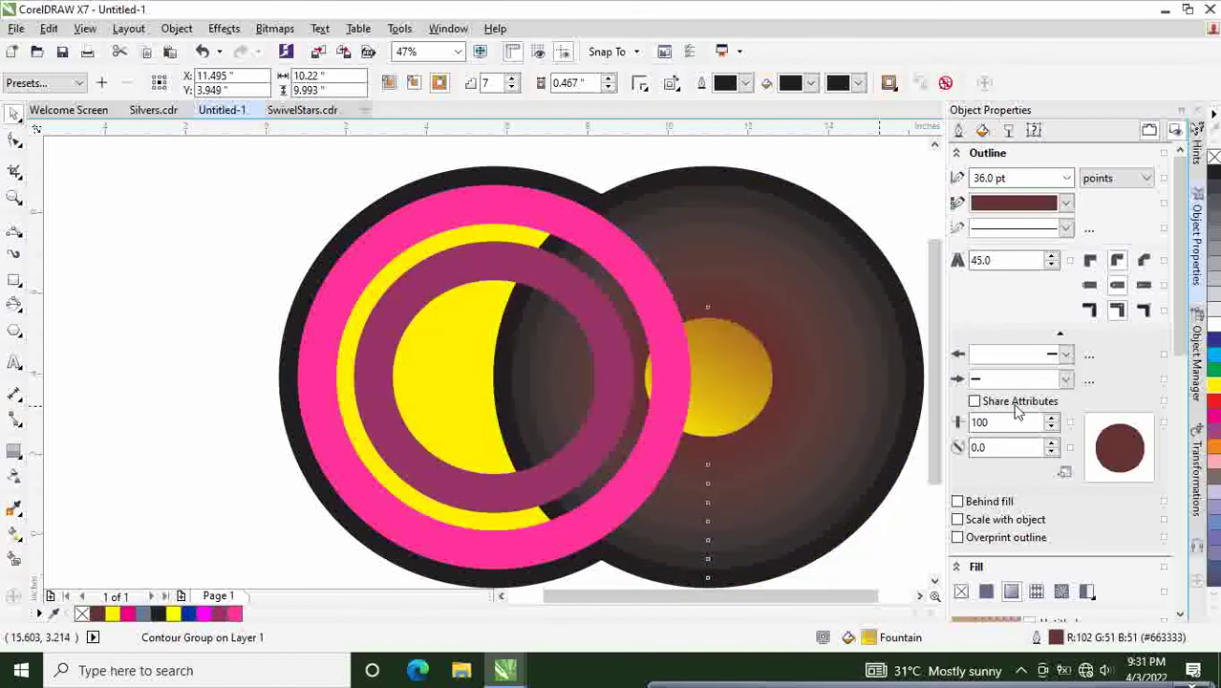
drag(835, 592, 915, 595)
drag(686, 305, 848, 339)
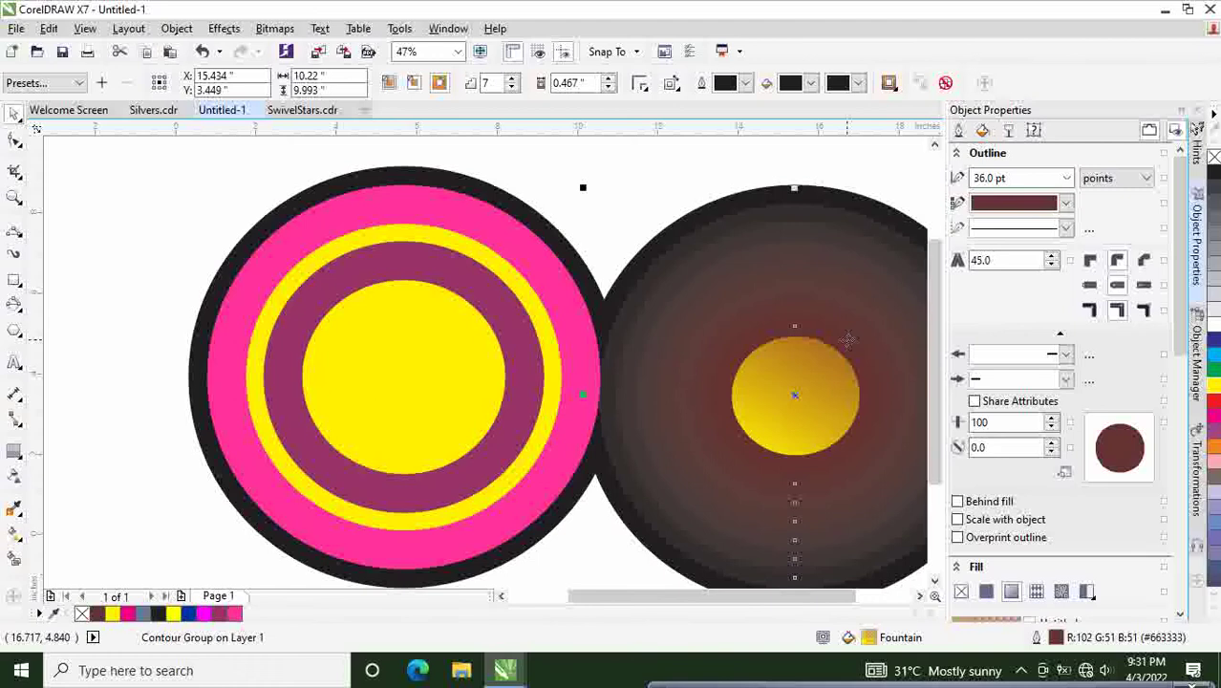
Step: Undo the moves of the contour group
key(ctrl+z)
key(ctrl+z)
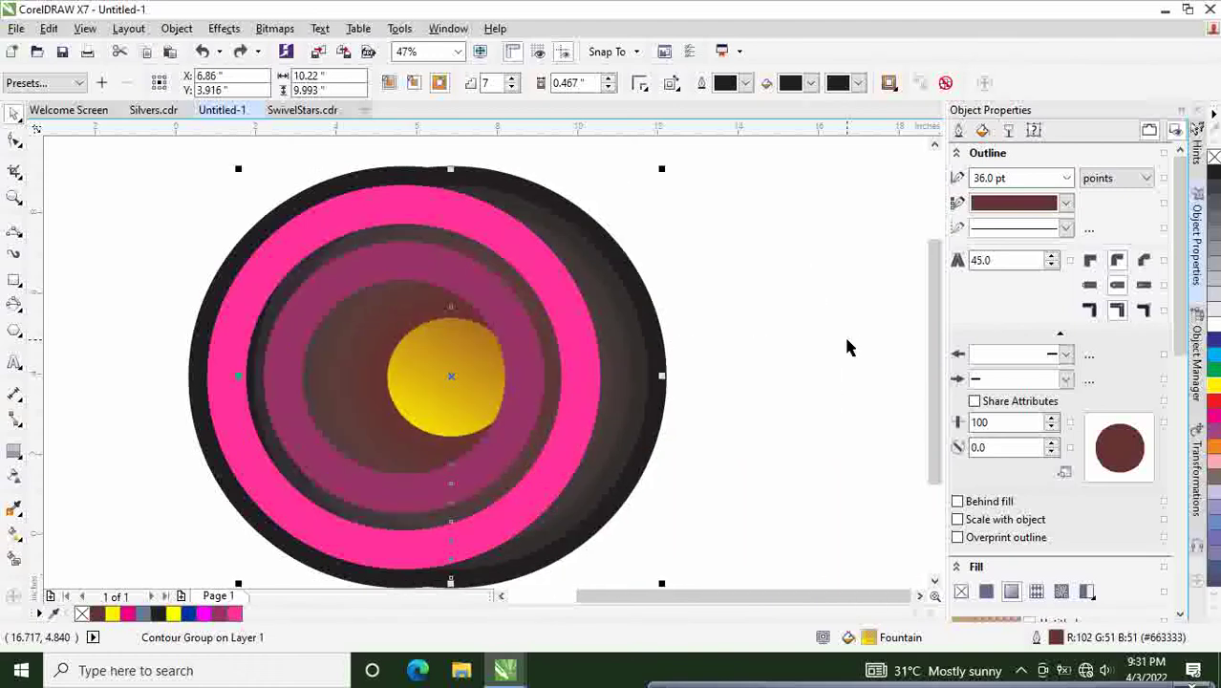
key(ctrl+z)
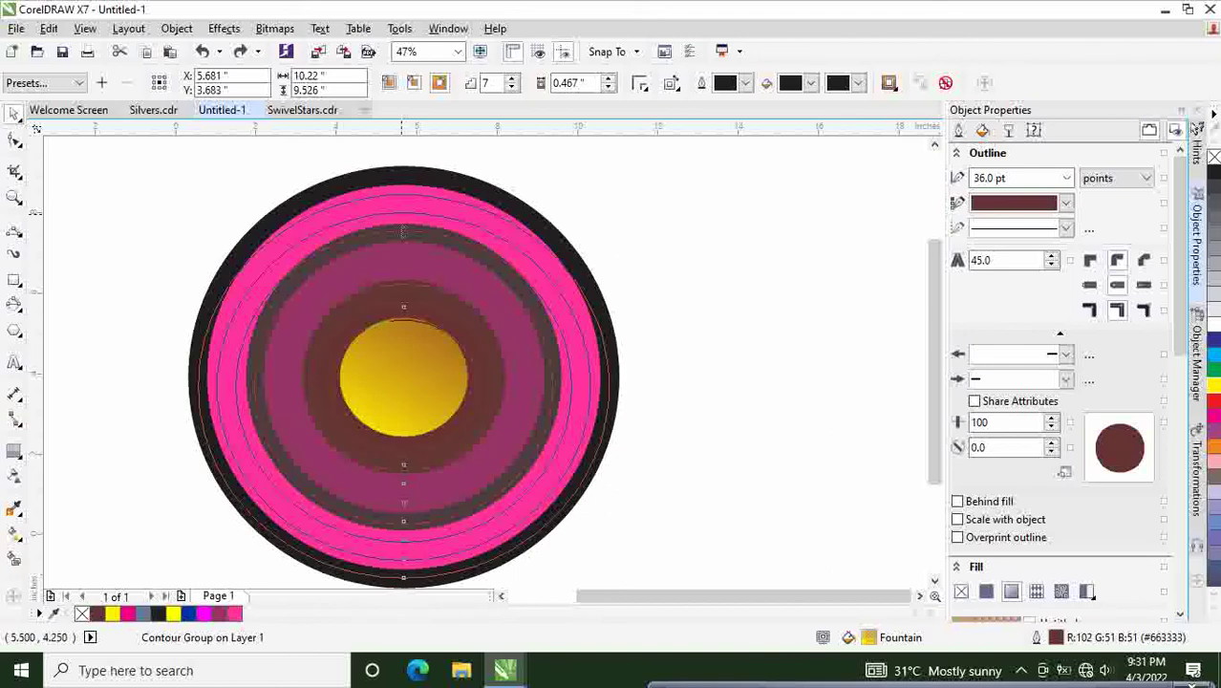
Step: Try to shift the contour group to the lower right, and undo its move and distortion
drag(403, 169, 757, 382)
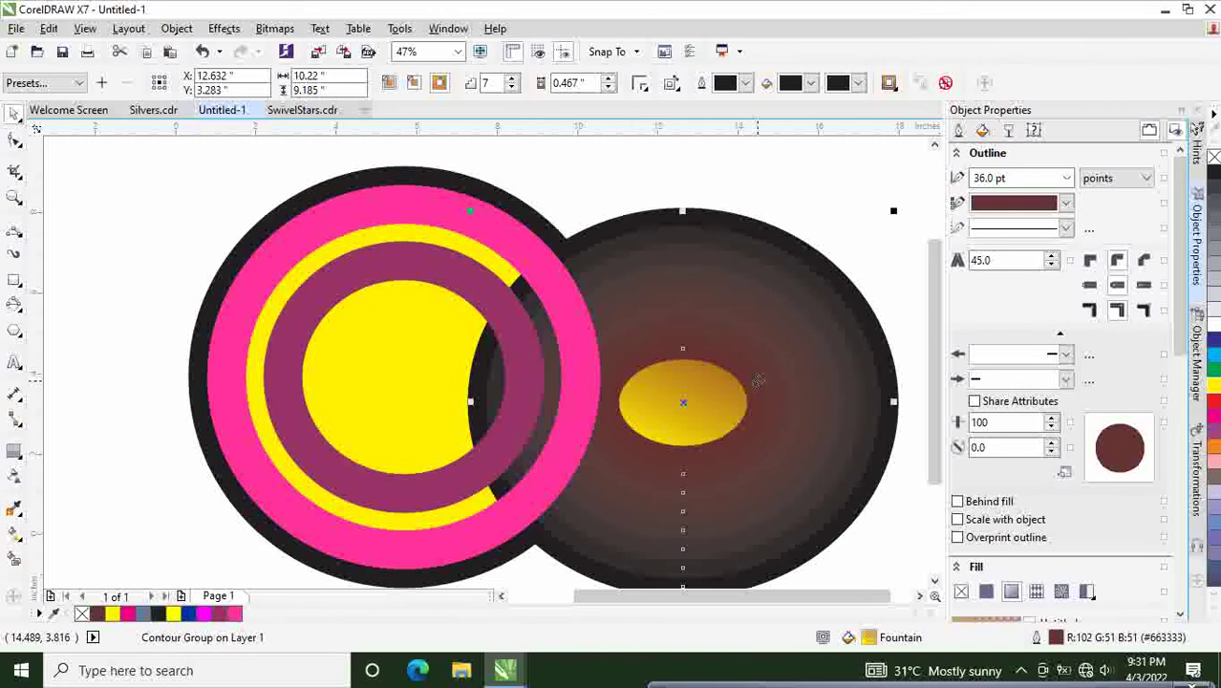
key(ctrl+z)
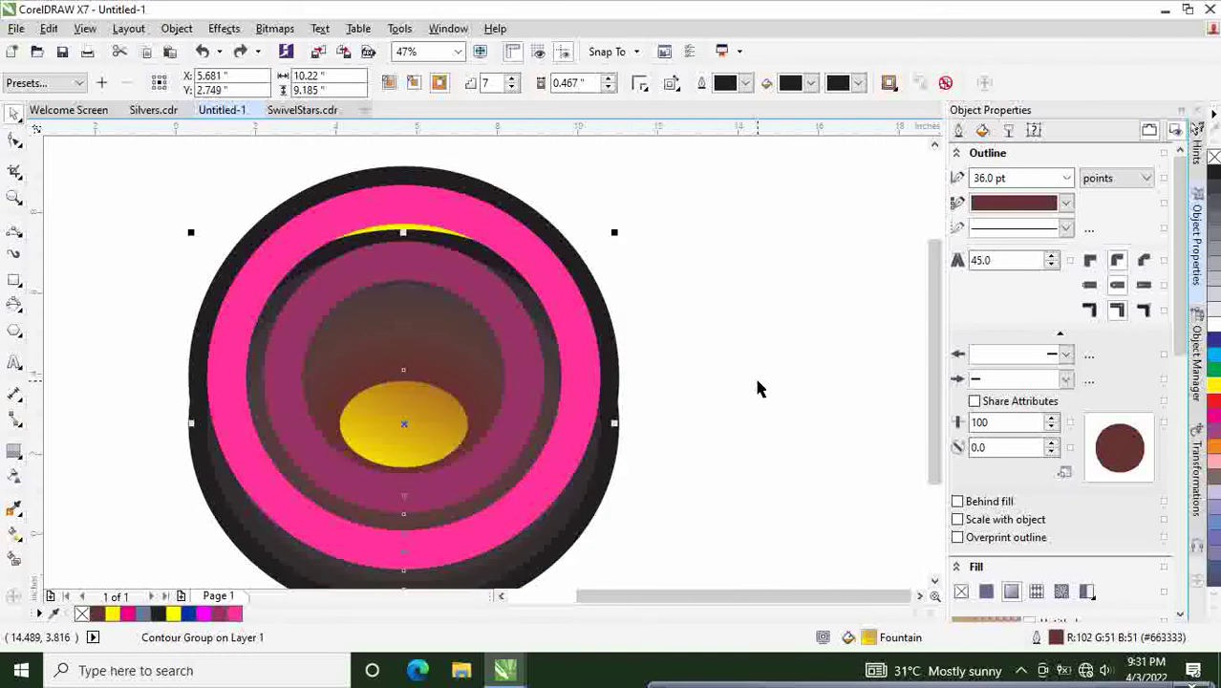
key(ctrl+z)
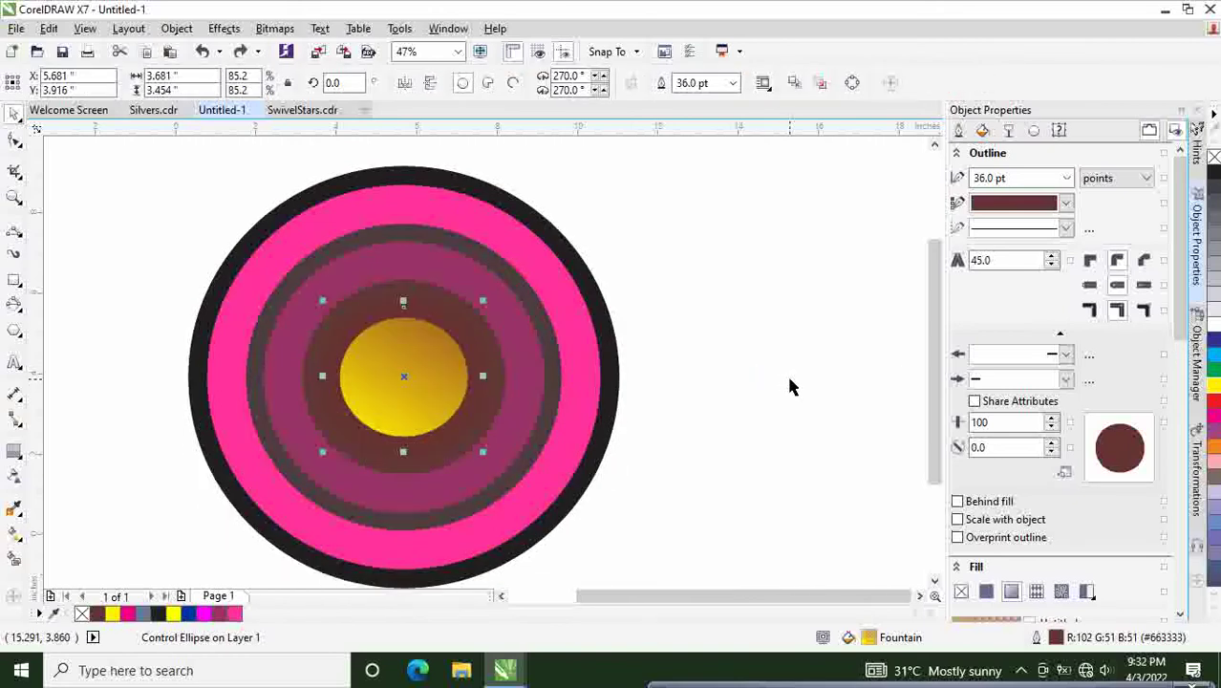
click(789, 385)
drag(667, 597, 631, 606)
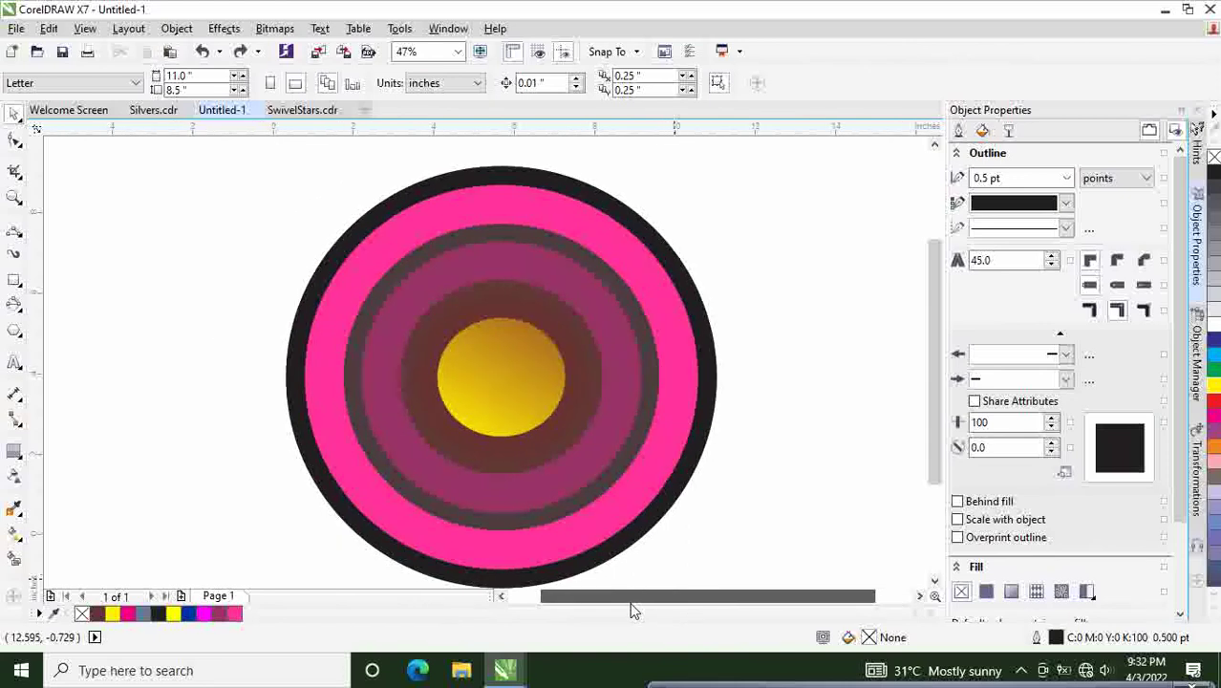
Step: Using Mesh Fill, pull the pink ring's inner left node inward to near the centre circle
click(19, 543)
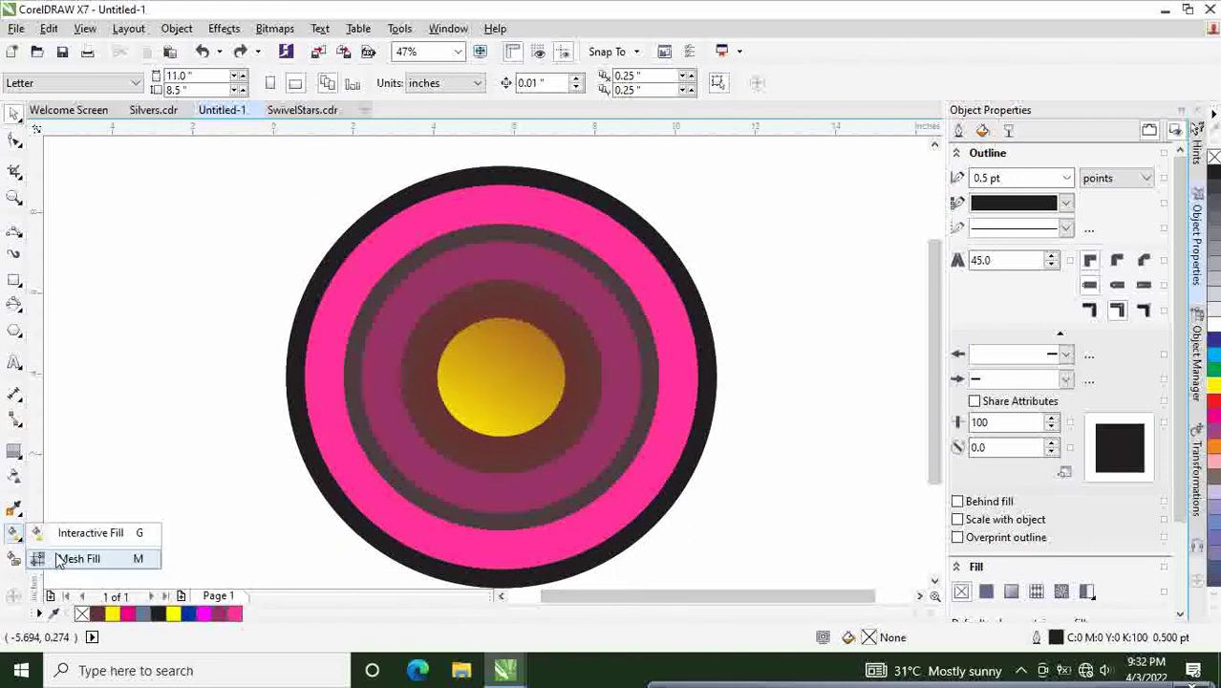
click(59, 559)
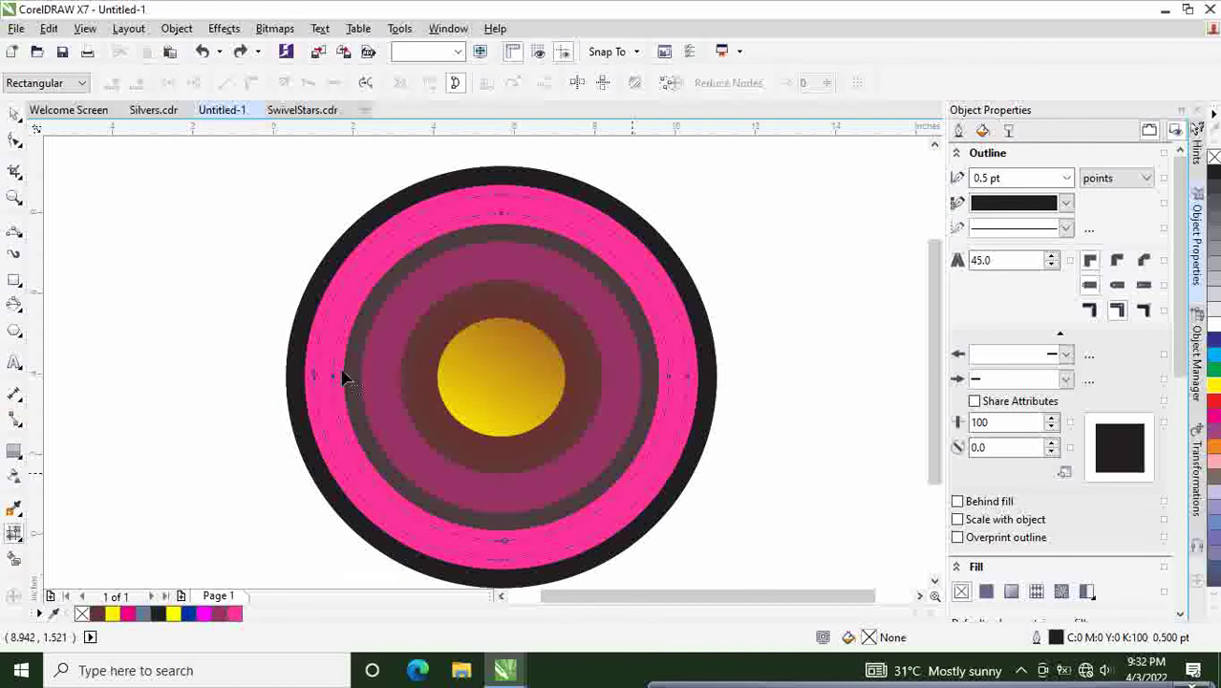
click(332, 381)
drag(463, 403, 468, 412)
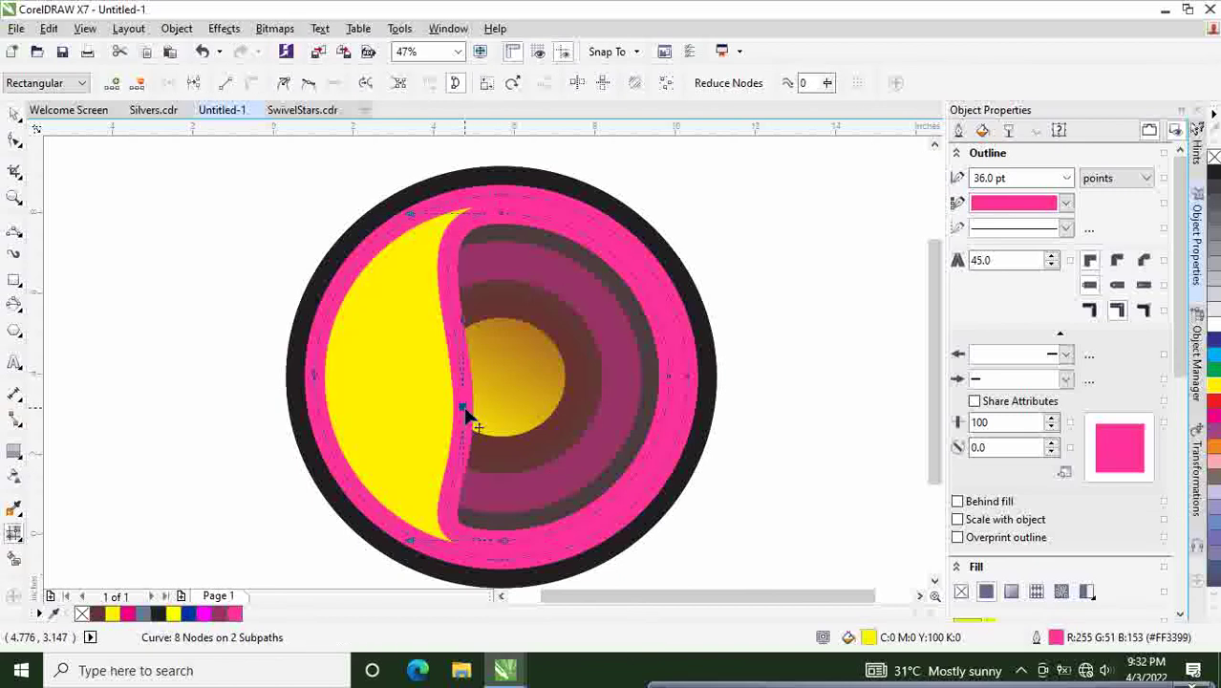
click(455, 409)
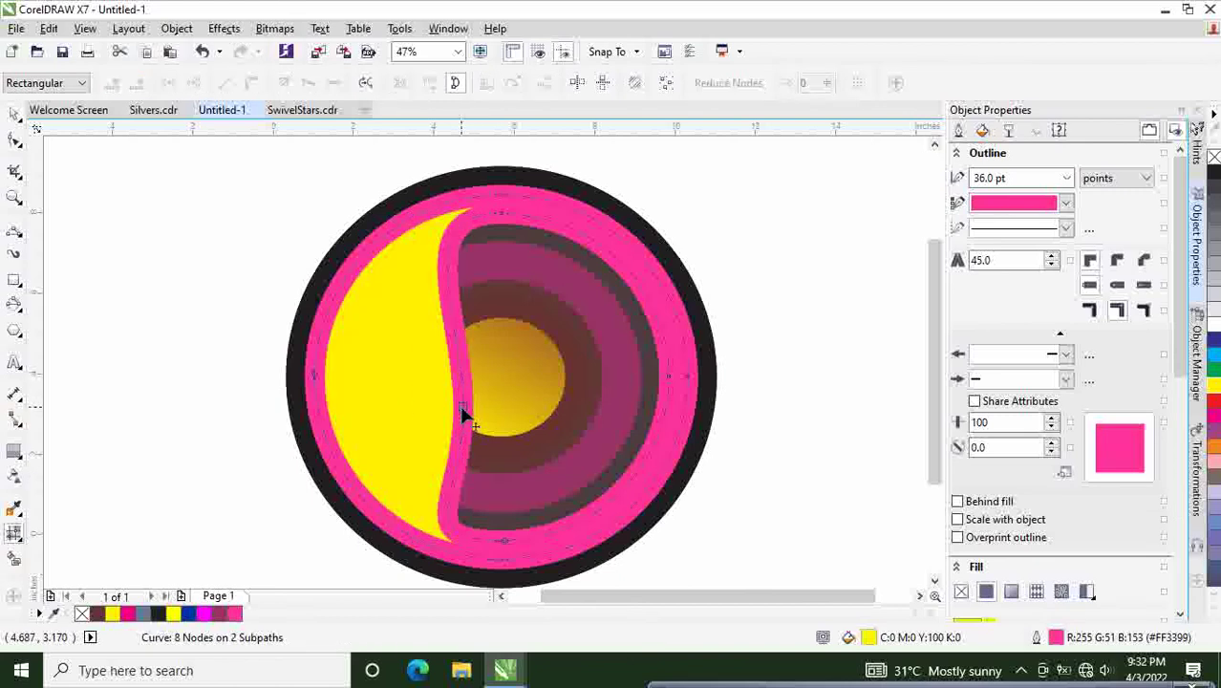
mouse_move(462, 411)
mouse_down()
mouse_move(414, 396)
mouse_move(477, 405)
mouse_up()
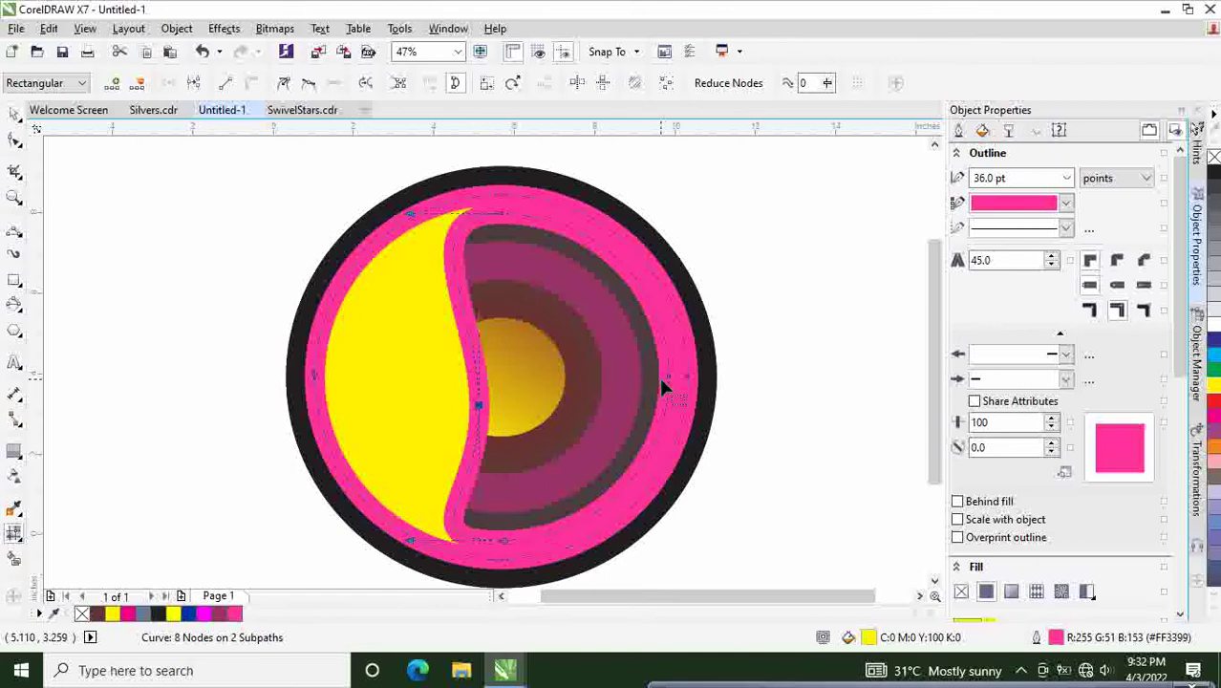
Step: Pull the pink ring's two right-hand nodes inward to near the centre circle
drag(504, 282, 693, 477)
drag(671, 383, 526, 399)
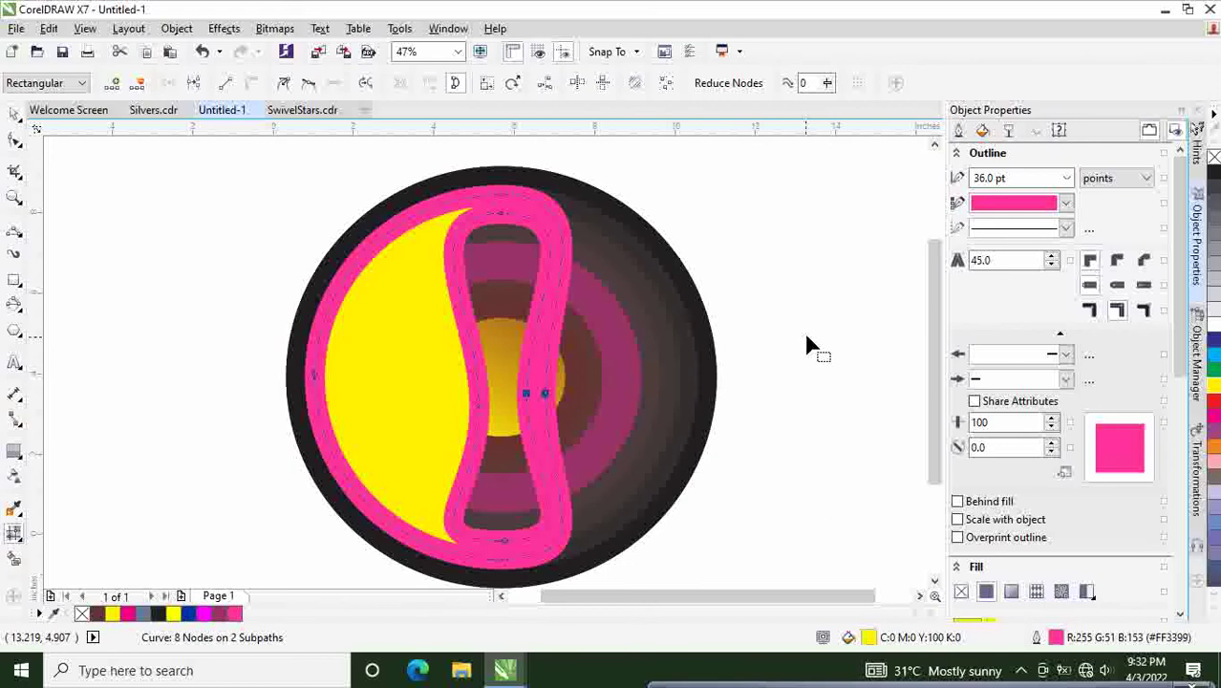
click(14, 113)
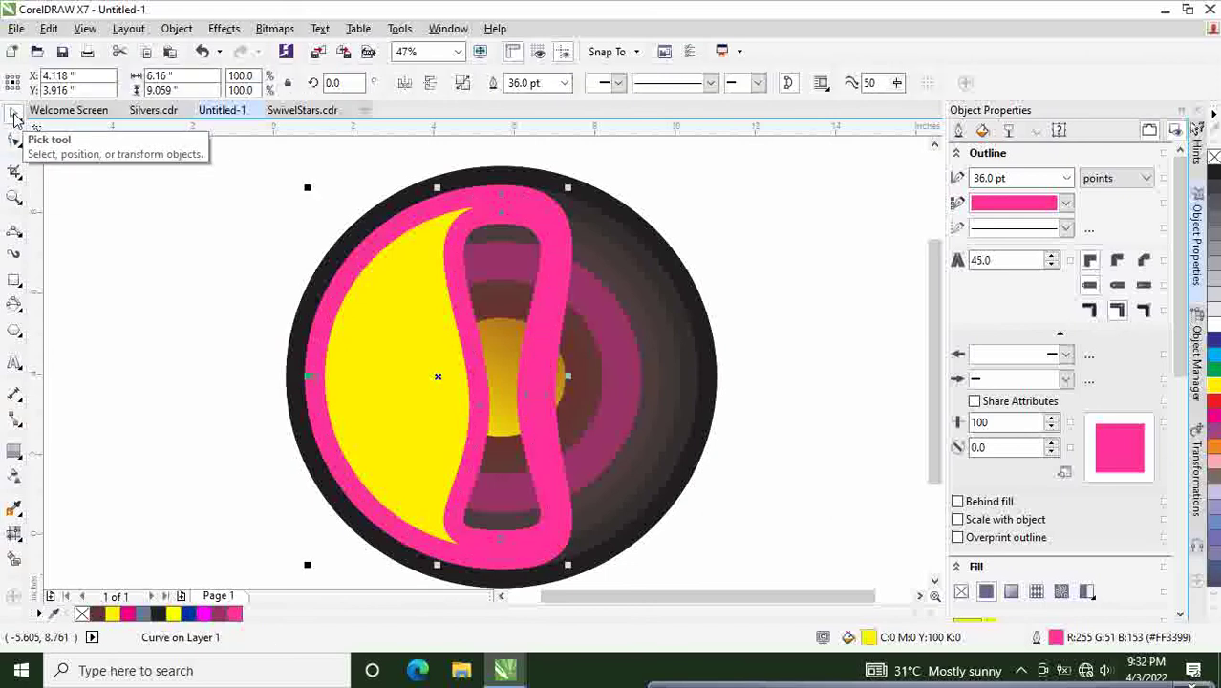
Step: Move the reshaped pink and yellow curve off to the left and back over the dark circles
click(607, 302)
click(367, 342)
drag(369, 346, 213, 301)
click(784, 253)
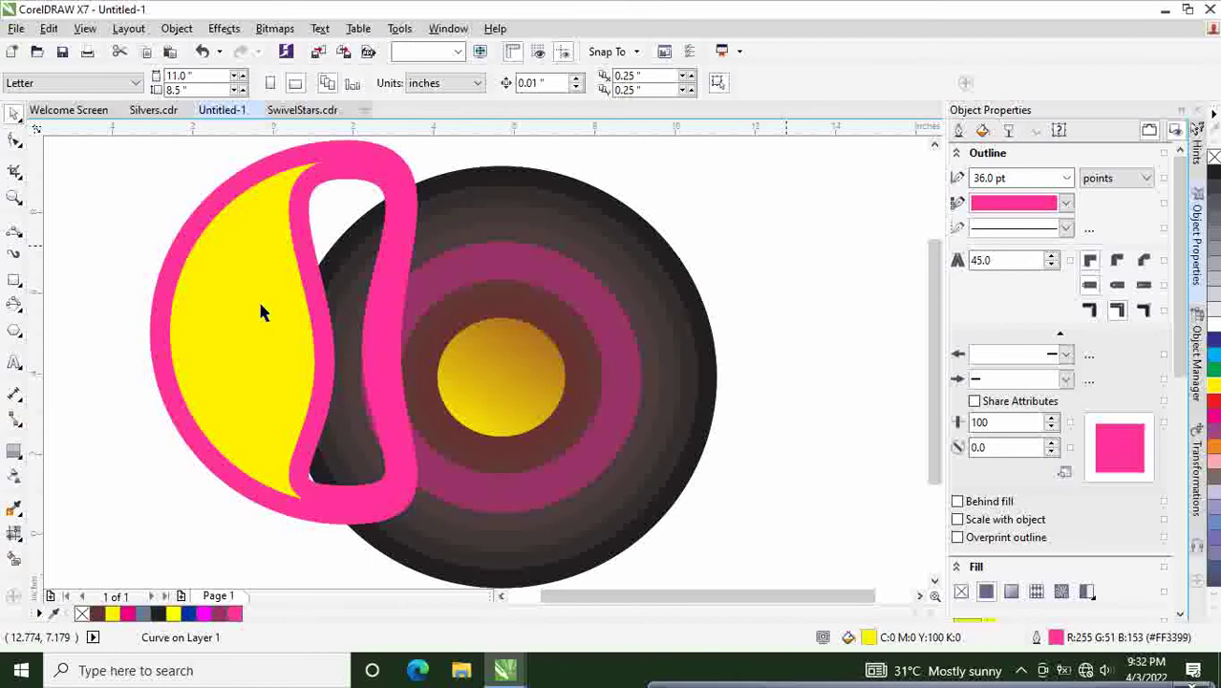
click(258, 301)
drag(275, 306, 414, 319)
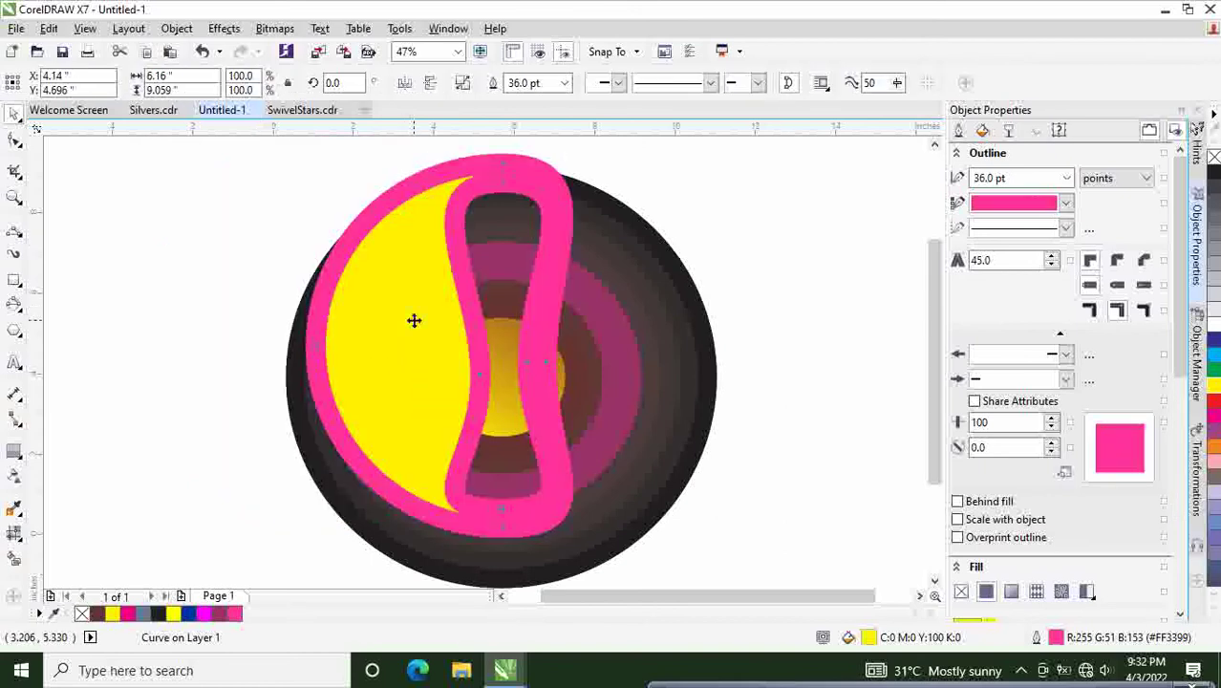
Step: Remove the pink outline from the reshaped yellow curve by setting its width to None
click(1067, 177)
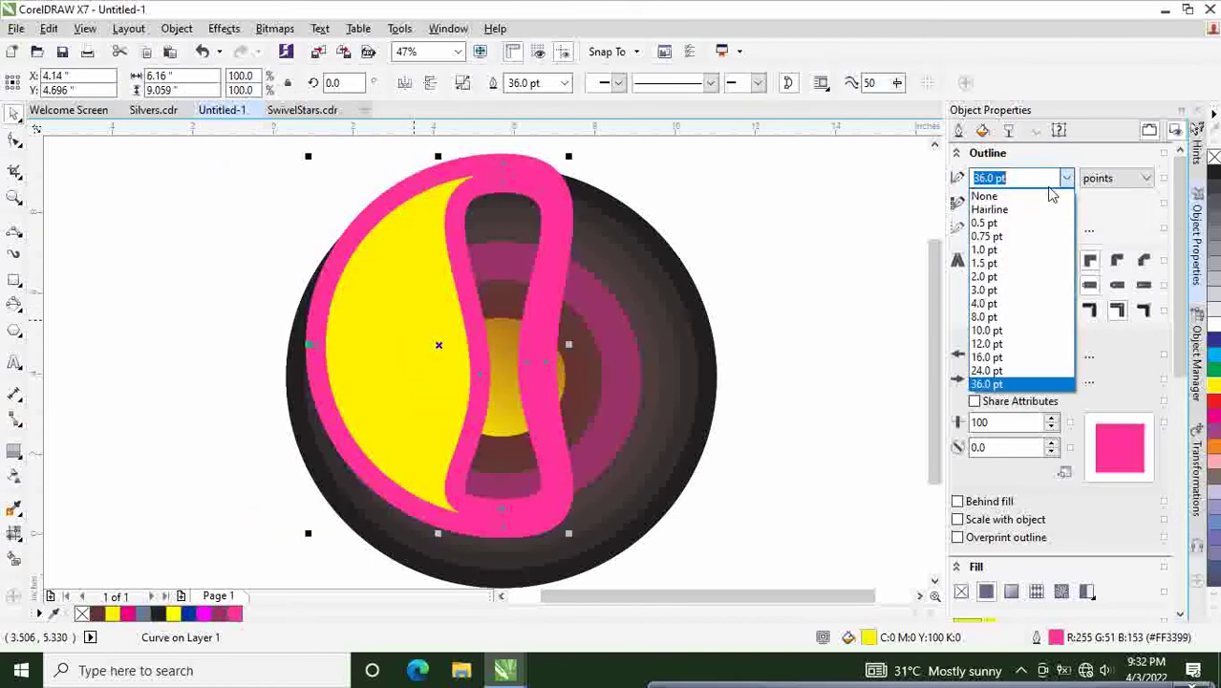
click(1048, 196)
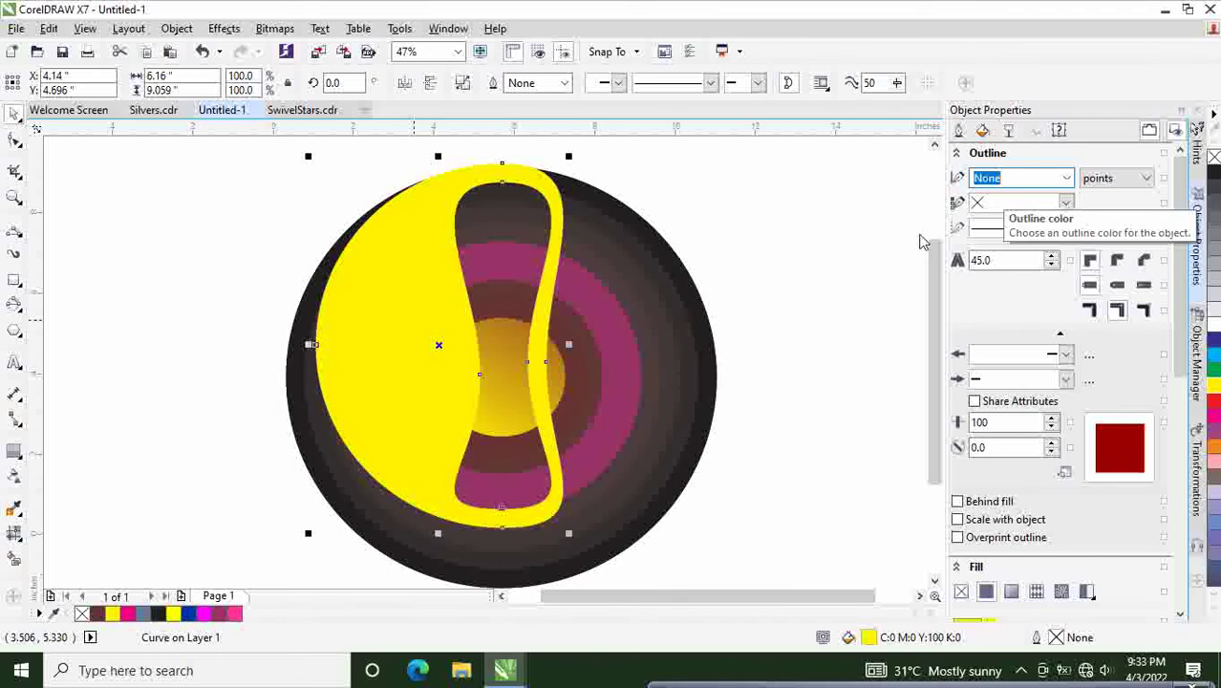
click(843, 256)
Step: Undo the outline removal, moves and node edits on the reshaped pink curve
key(ctrl+z)
key(ctrl+z)
key(ctrl+z)
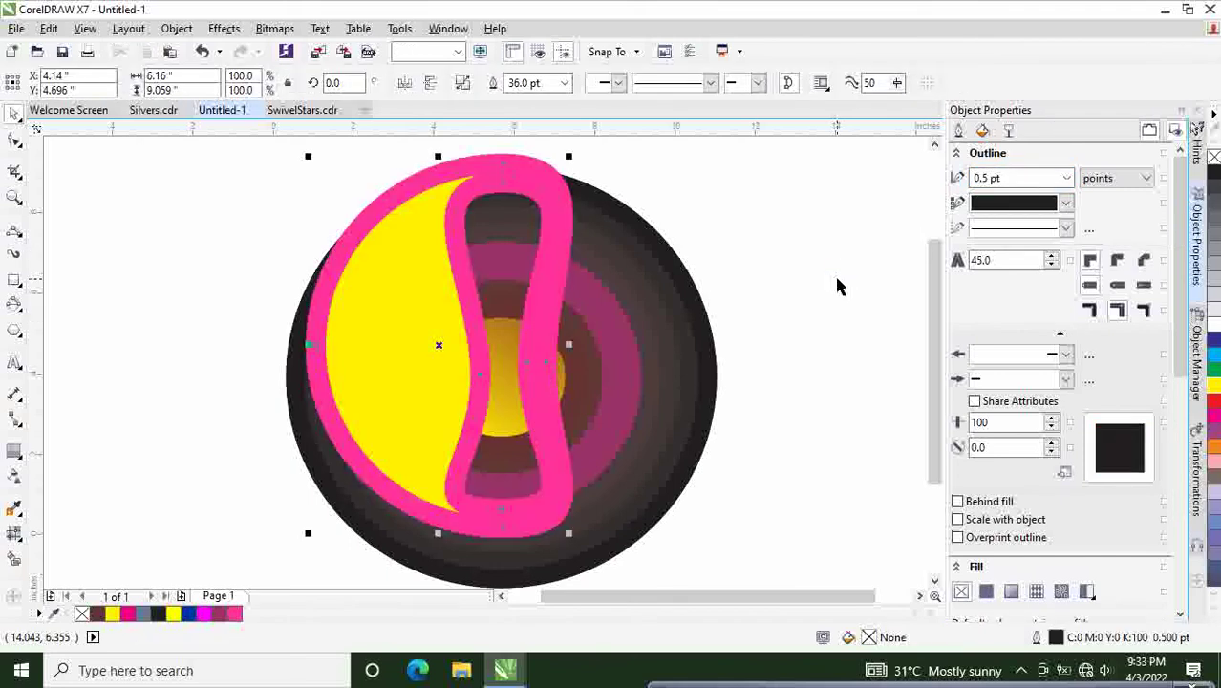
key(ctrl+z)
key(ctrl+z)
key(ctrl+z)
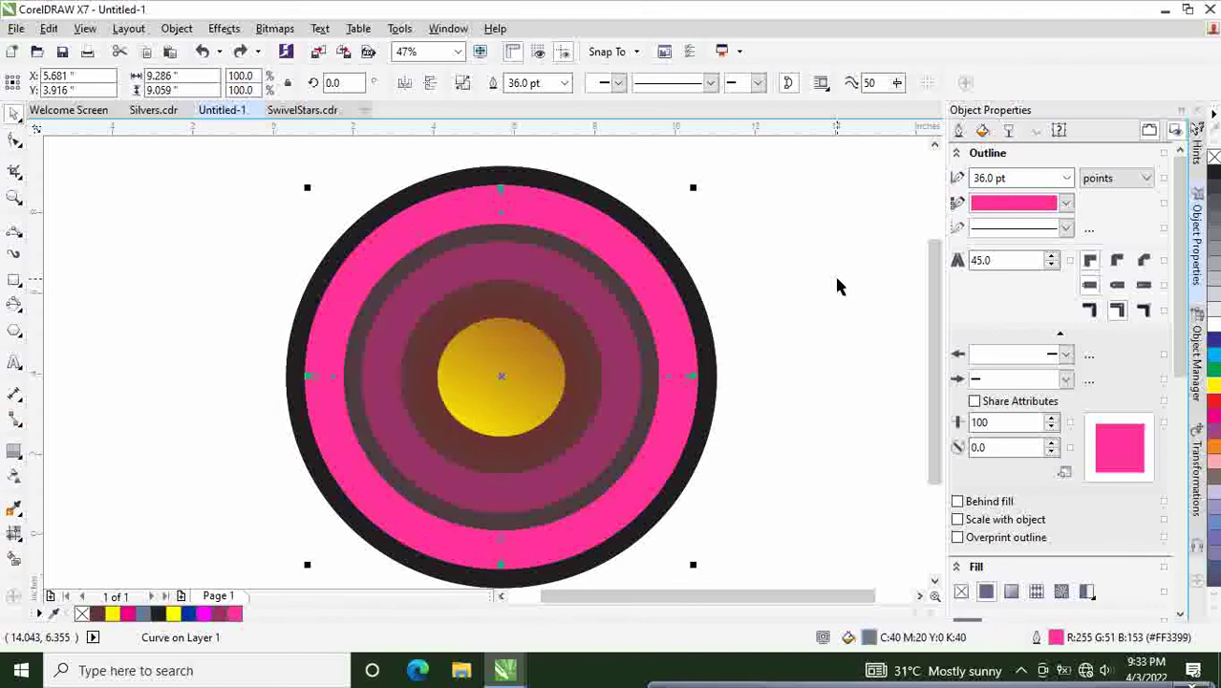
Step: Shift the dark contour group to the right behind the rings and narrow it to about 9.08" wide
click(768, 379)
click(702, 375)
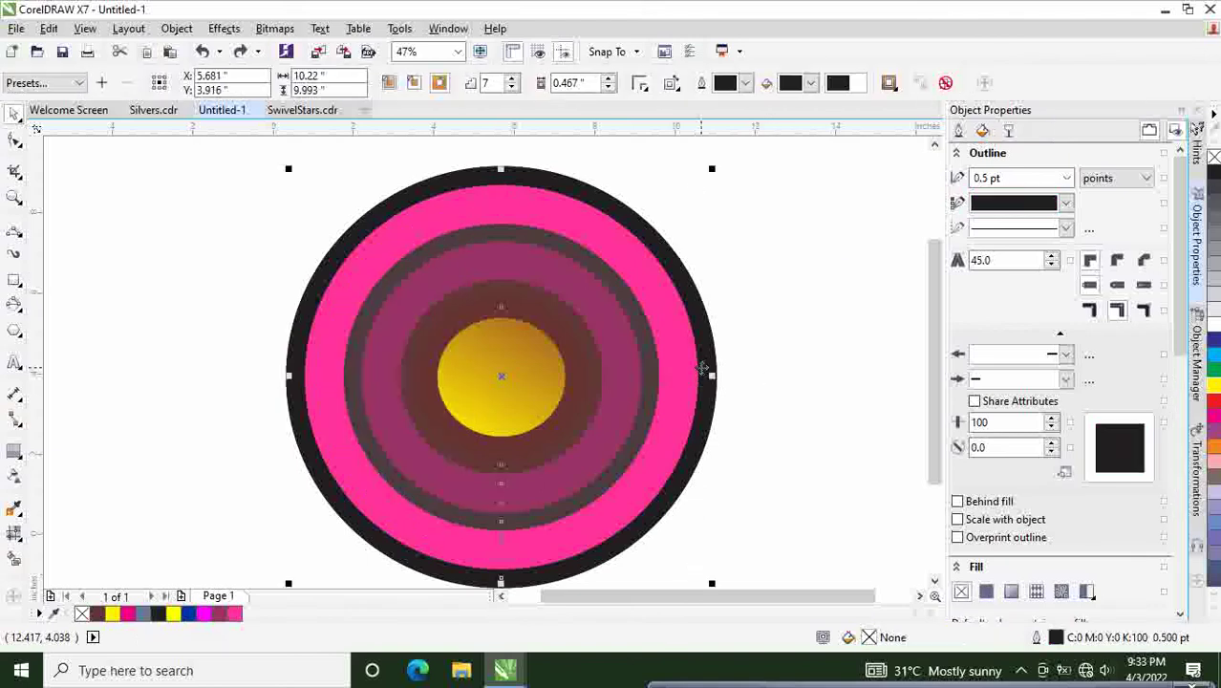
drag(730, 366, 810, 375)
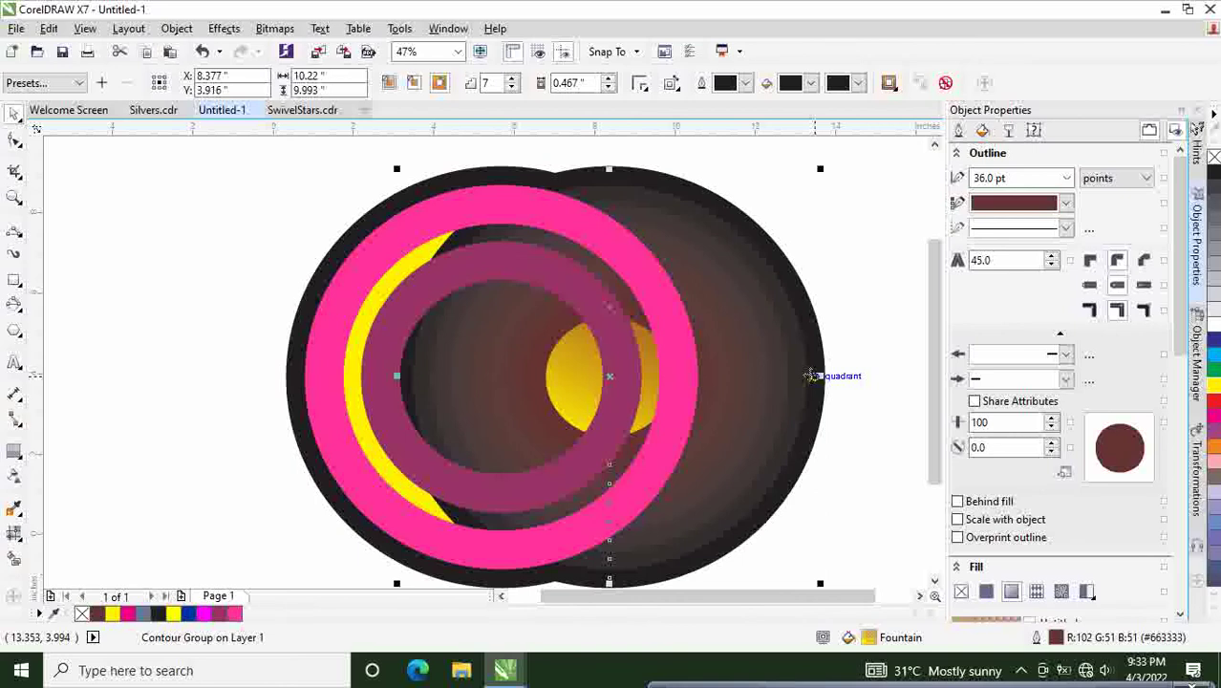
drag(819, 375, 722, 377)
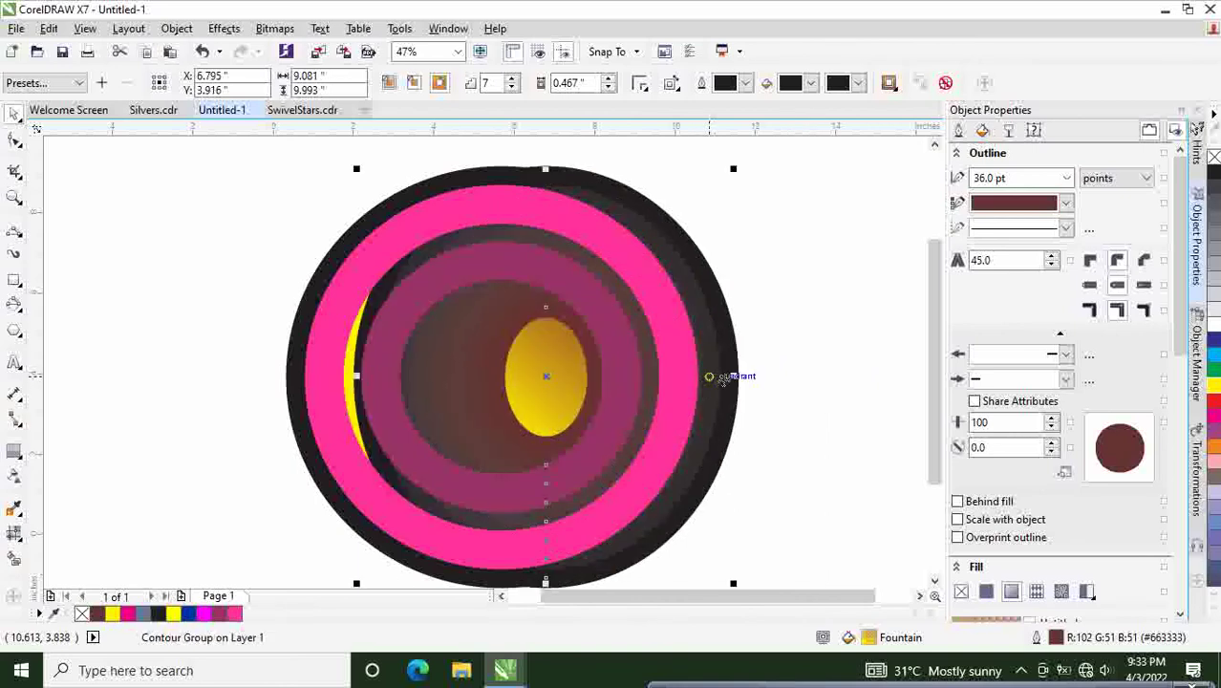
Step: Narrow the black-outlined yellow curve behind the rings to about 7.14" wide from its left side
click(225, 464)
click(298, 384)
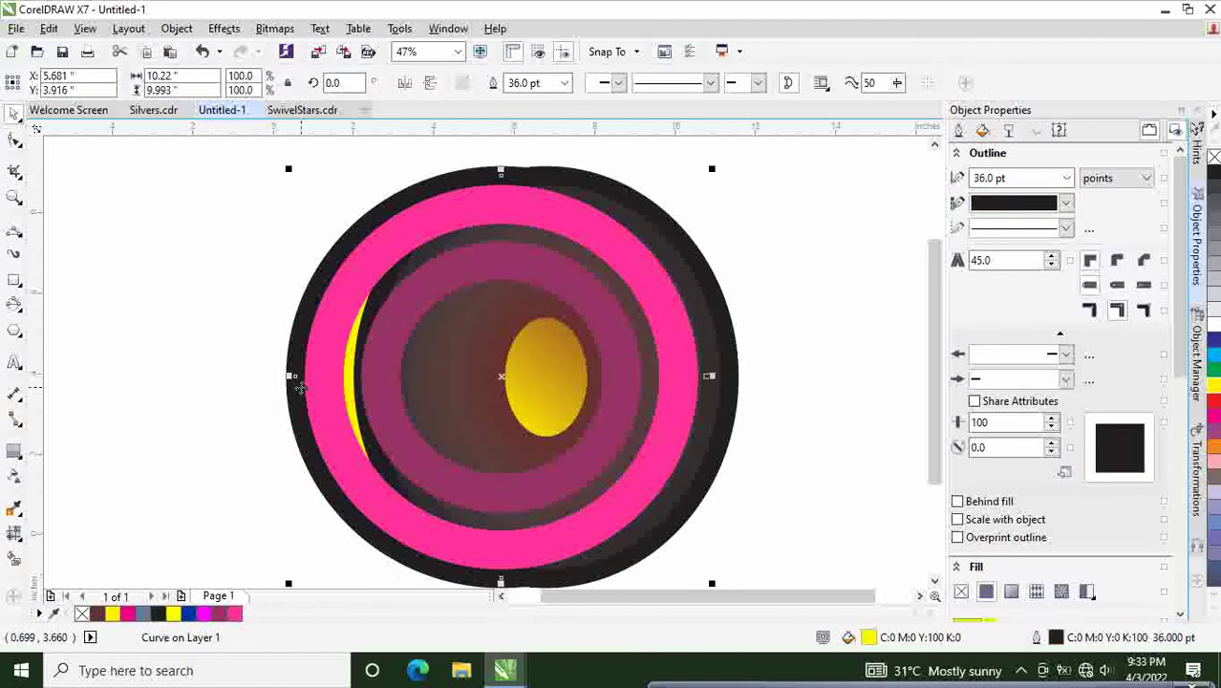
drag(285, 382, 412, 375)
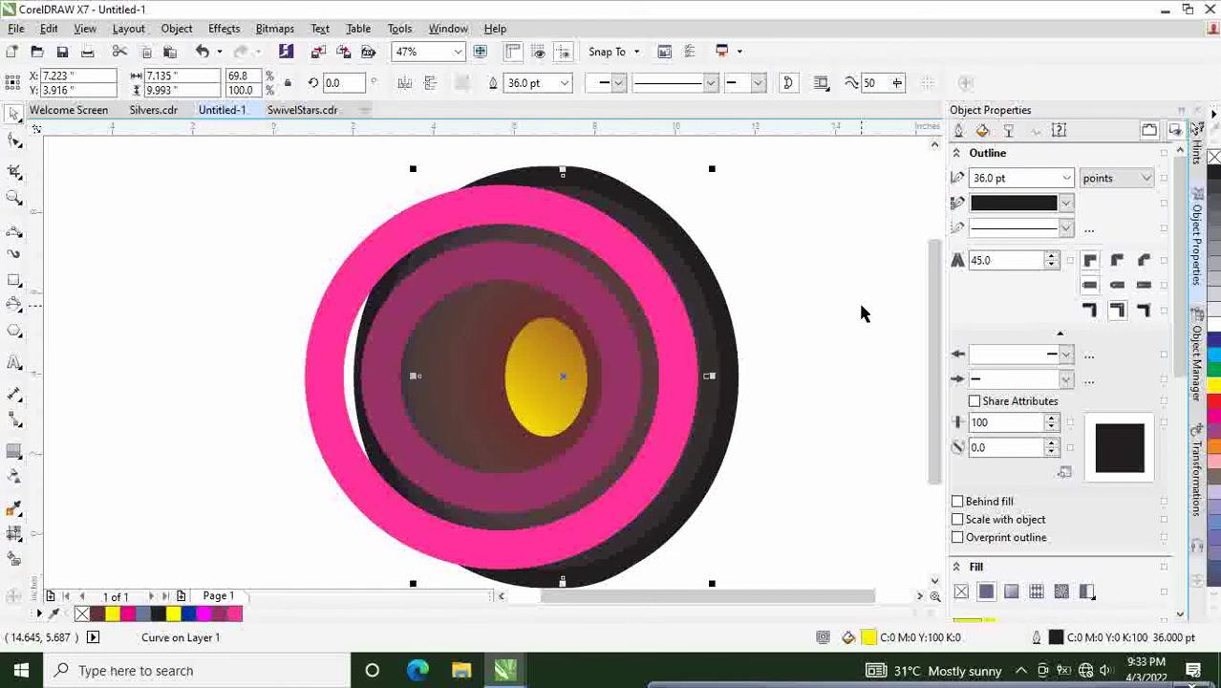
Step: Undo the yellow curve's narrowing and the dark contour group's shift and narrowing, keeping the outer ring's pink outline
key(ctrl+z)
key(ctrl+z)
key(ctrl+z)
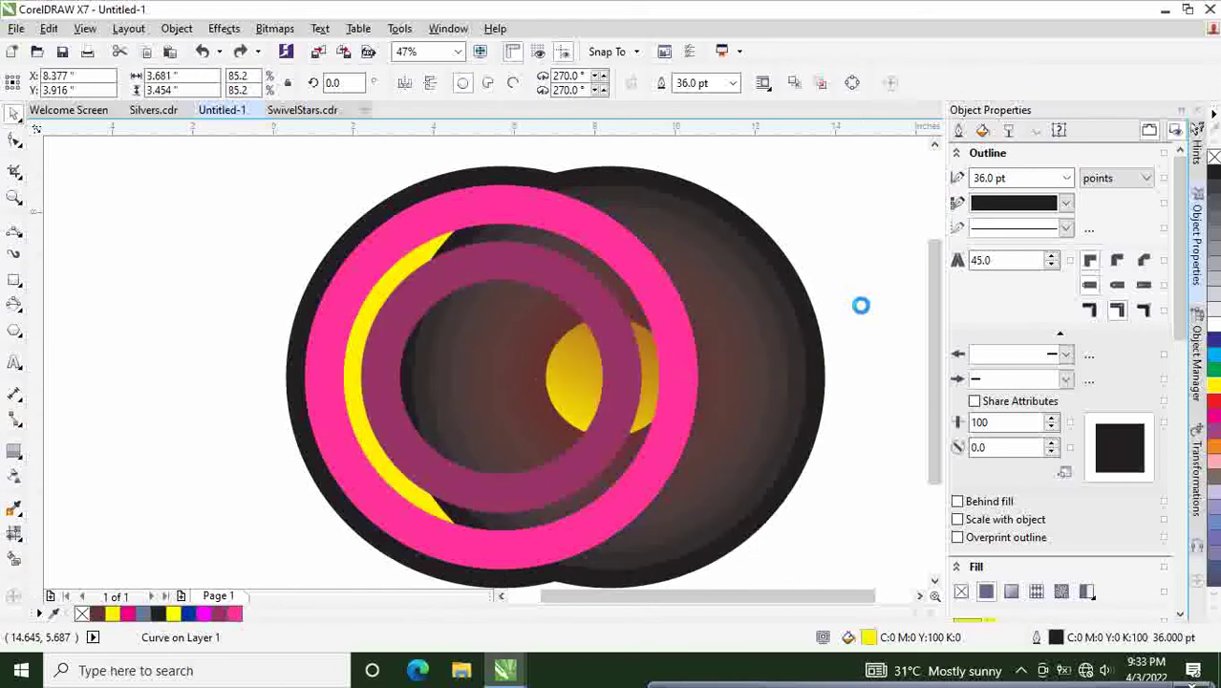
key(Tab)
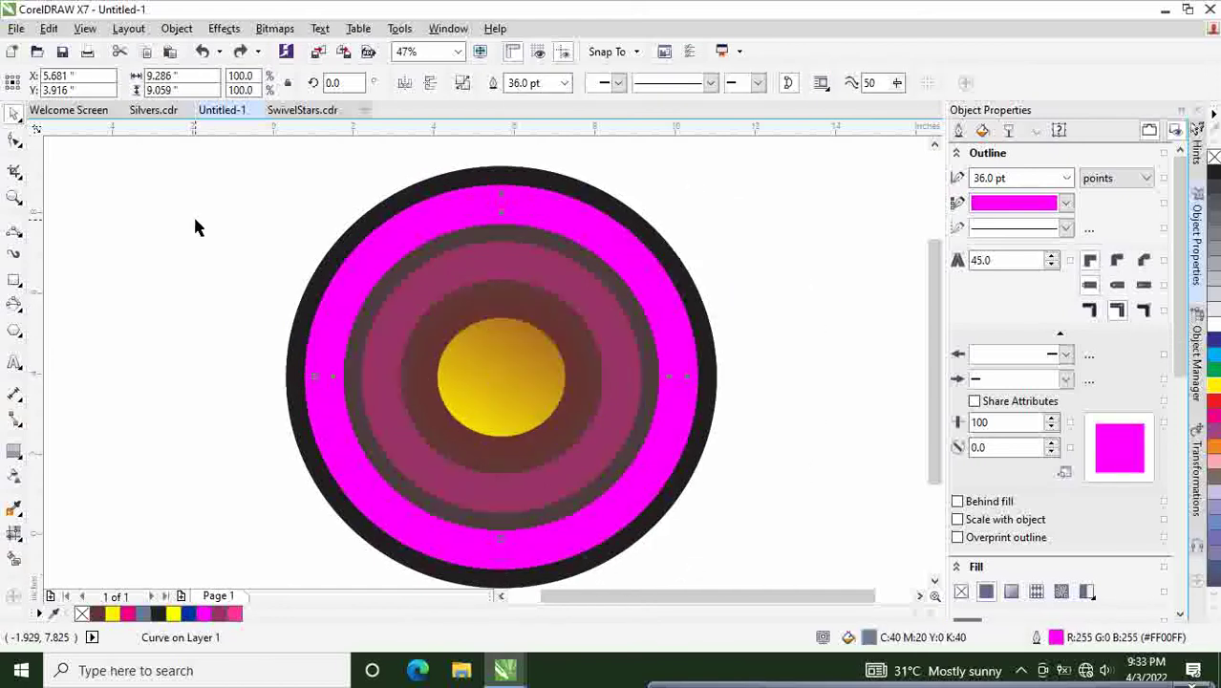
click(195, 227)
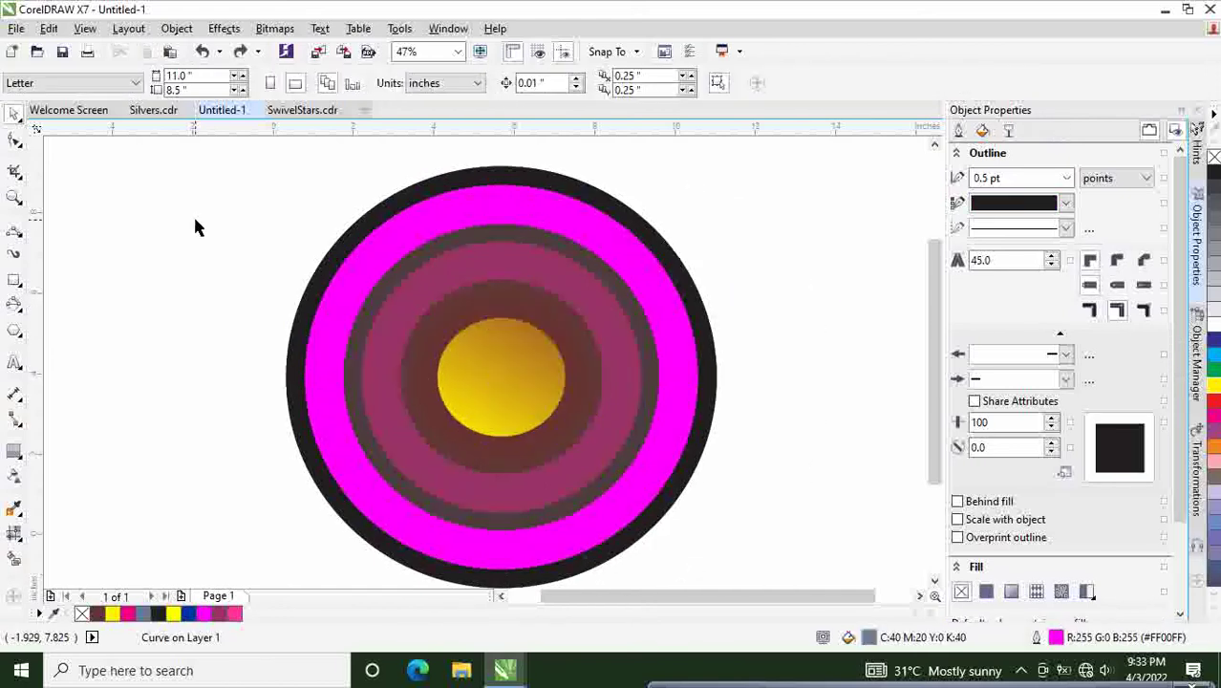
click(238, 52)
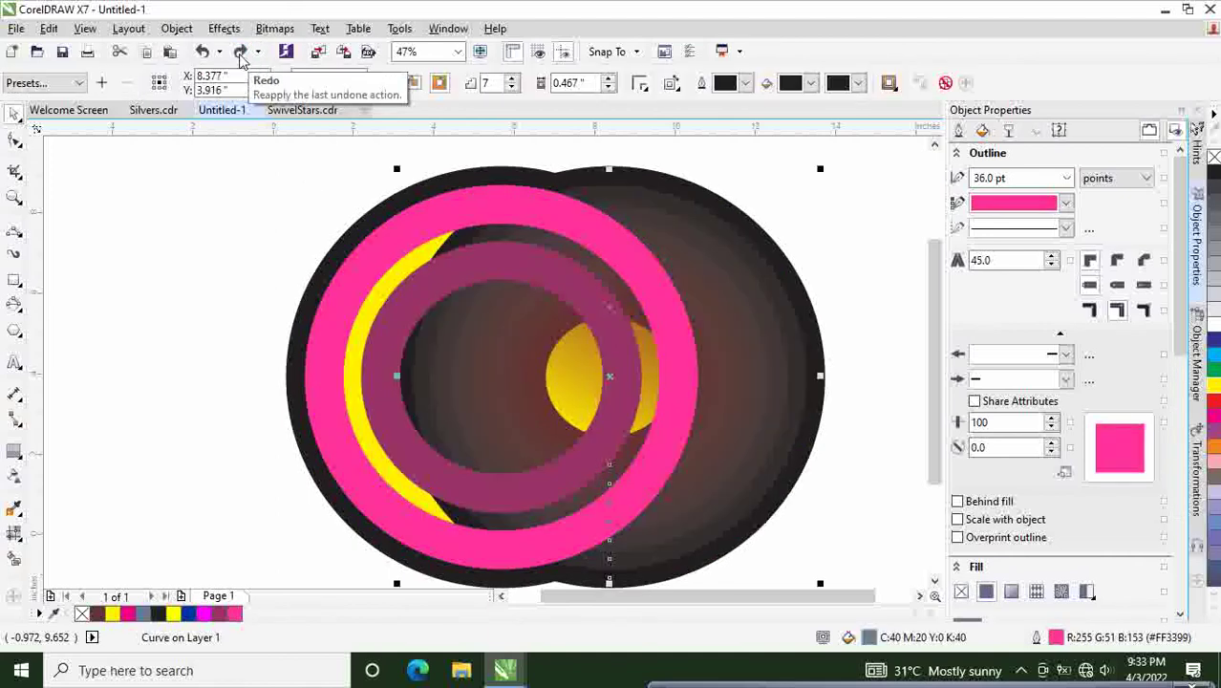
click(201, 51)
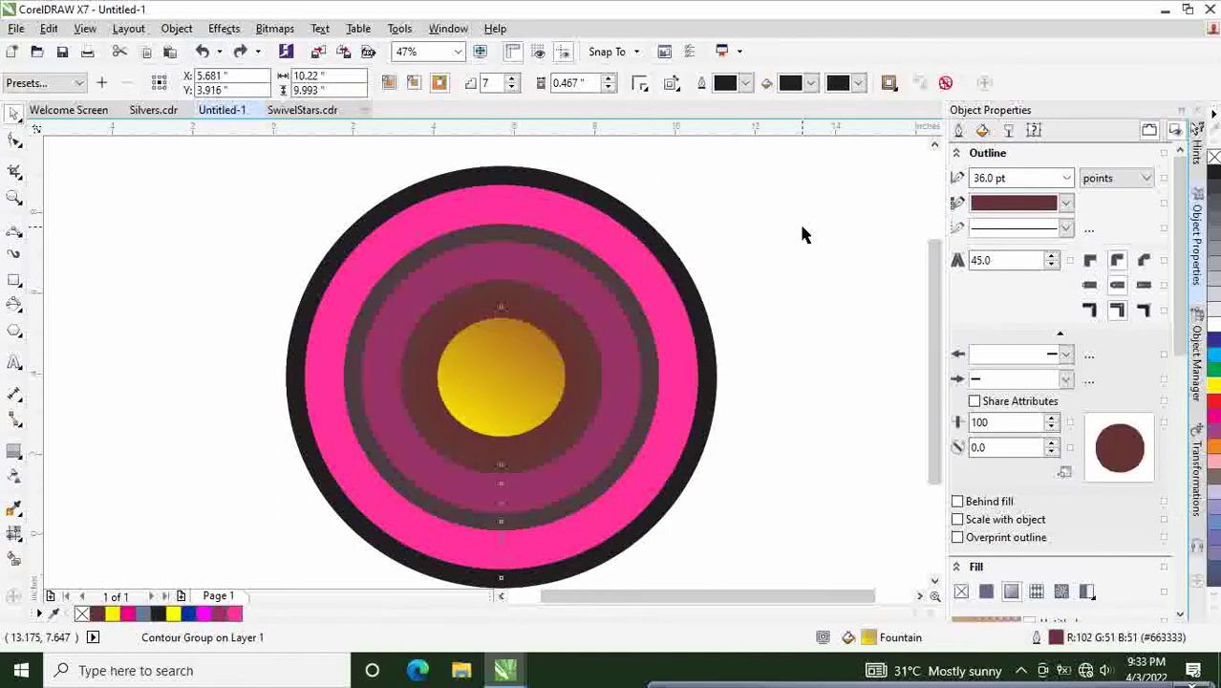
Step: Switch to Silvers.cdr, enlarge the whole pink flower proportionally to about 6.13" wide and copy it
click(226, 187)
click(154, 112)
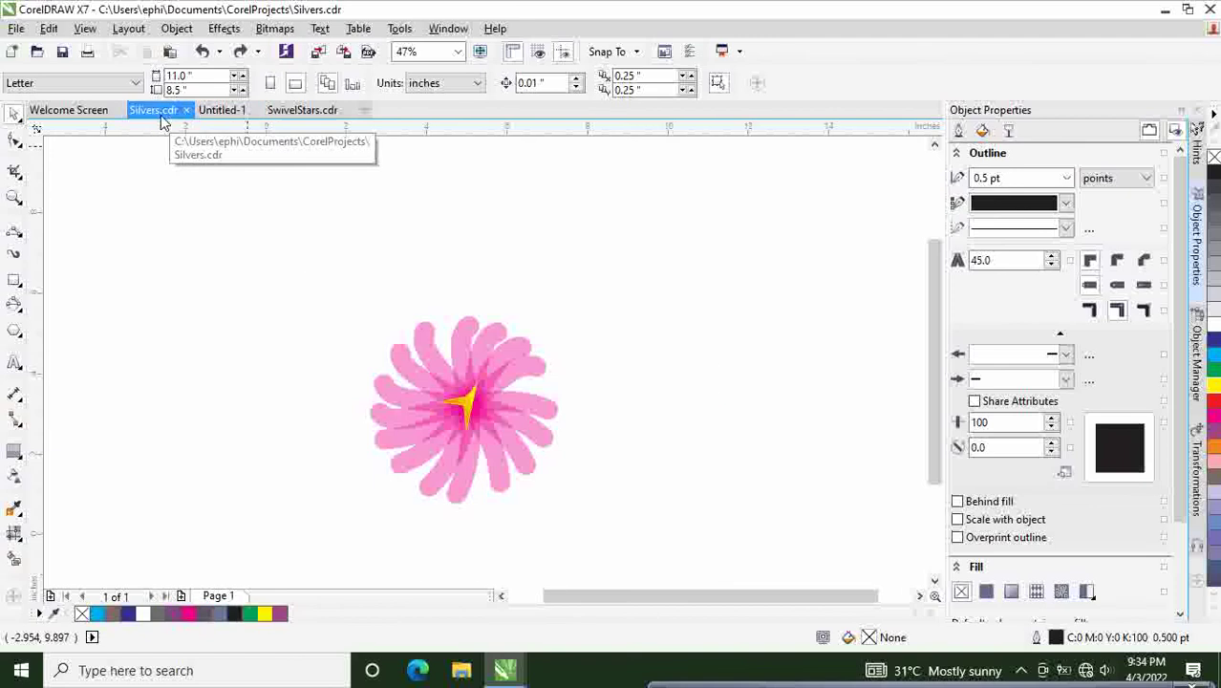
drag(333, 284, 609, 525)
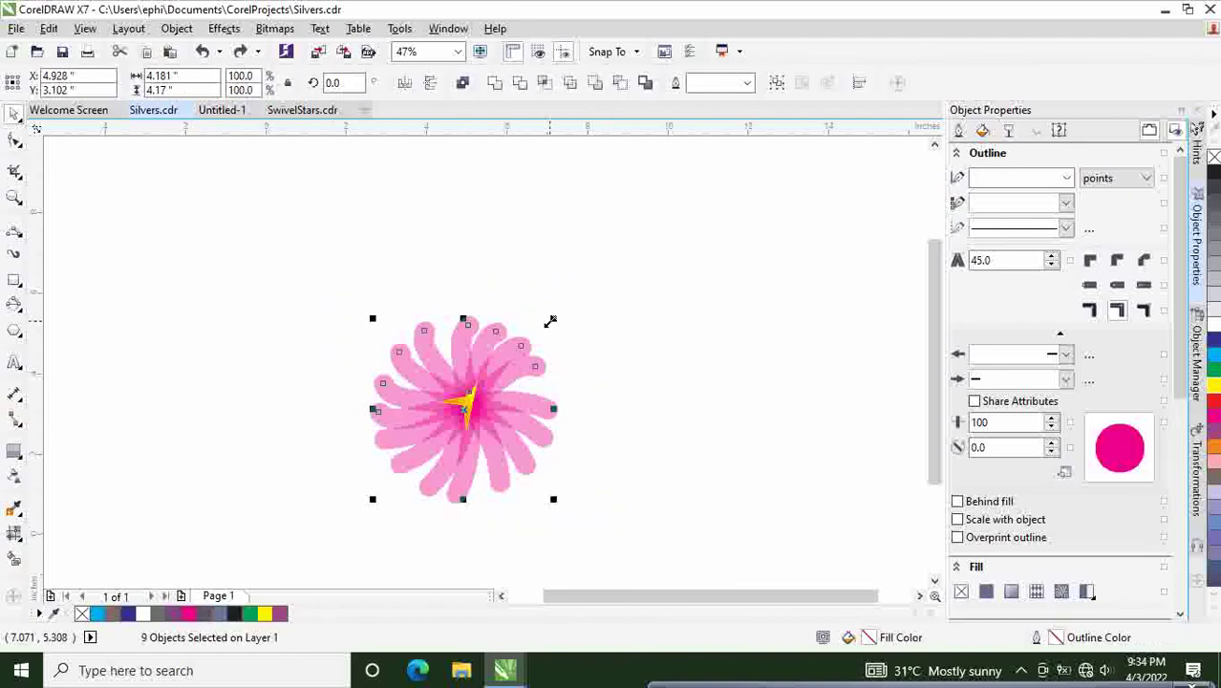
drag(550, 318, 630, 239)
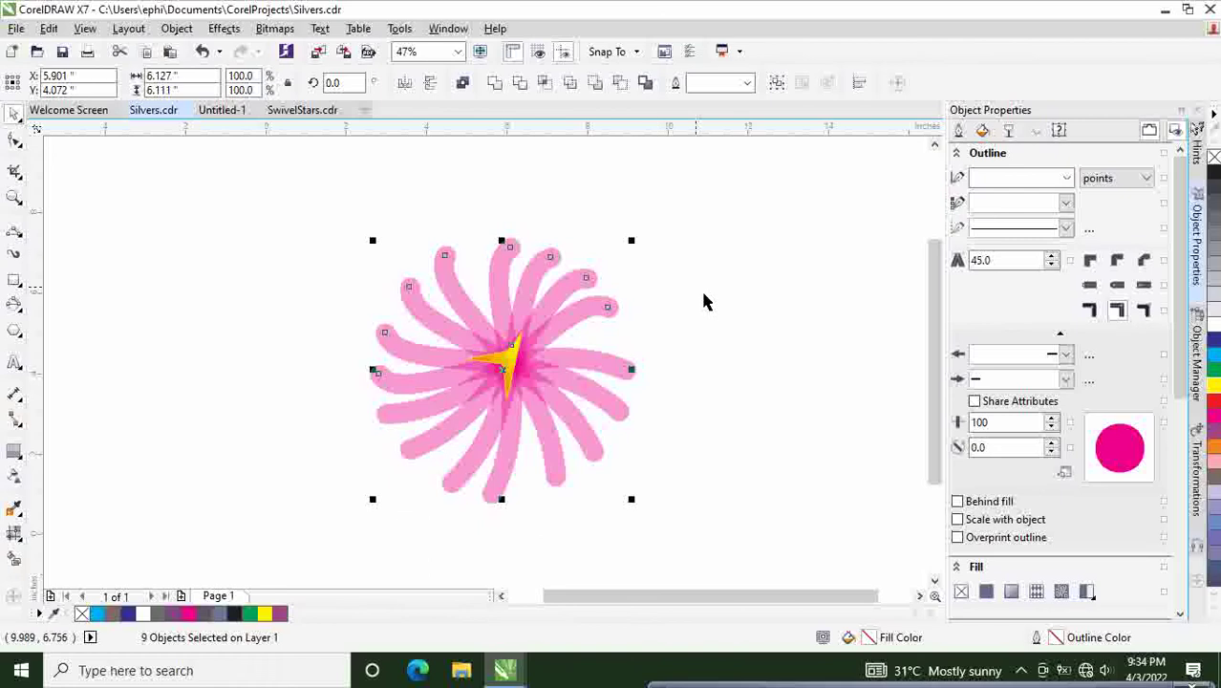
right_click(505, 355)
click(545, 410)
right_click(521, 373)
click(559, 331)
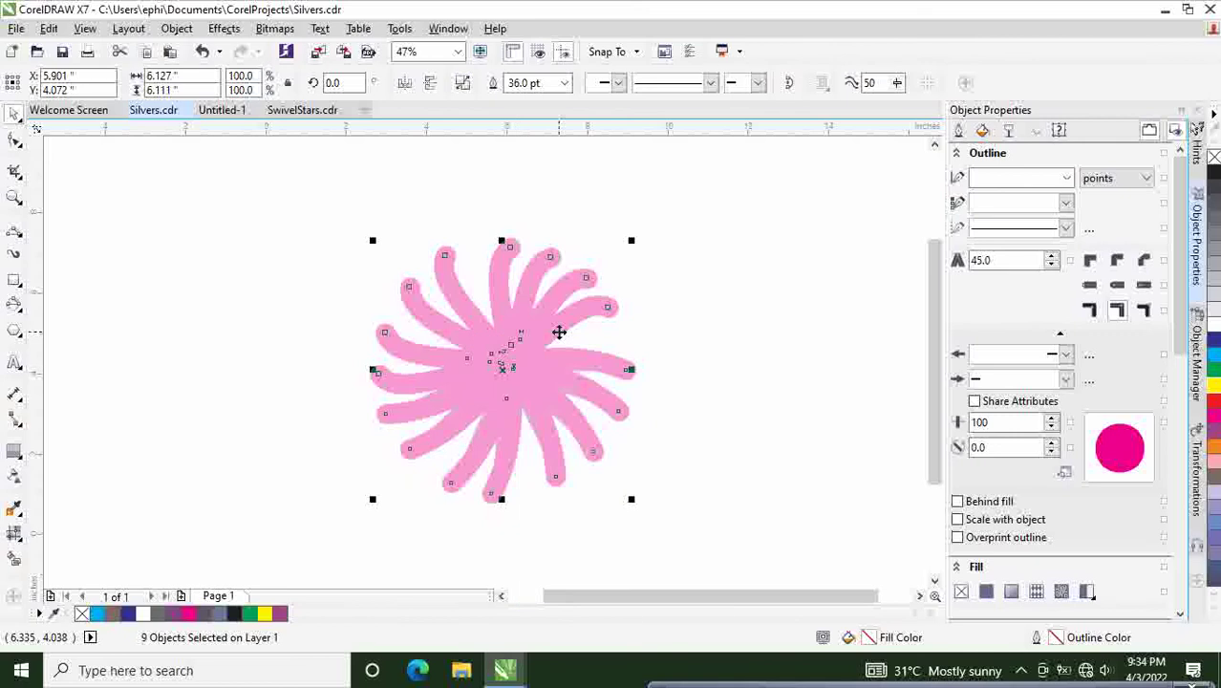
key(ctrl+z)
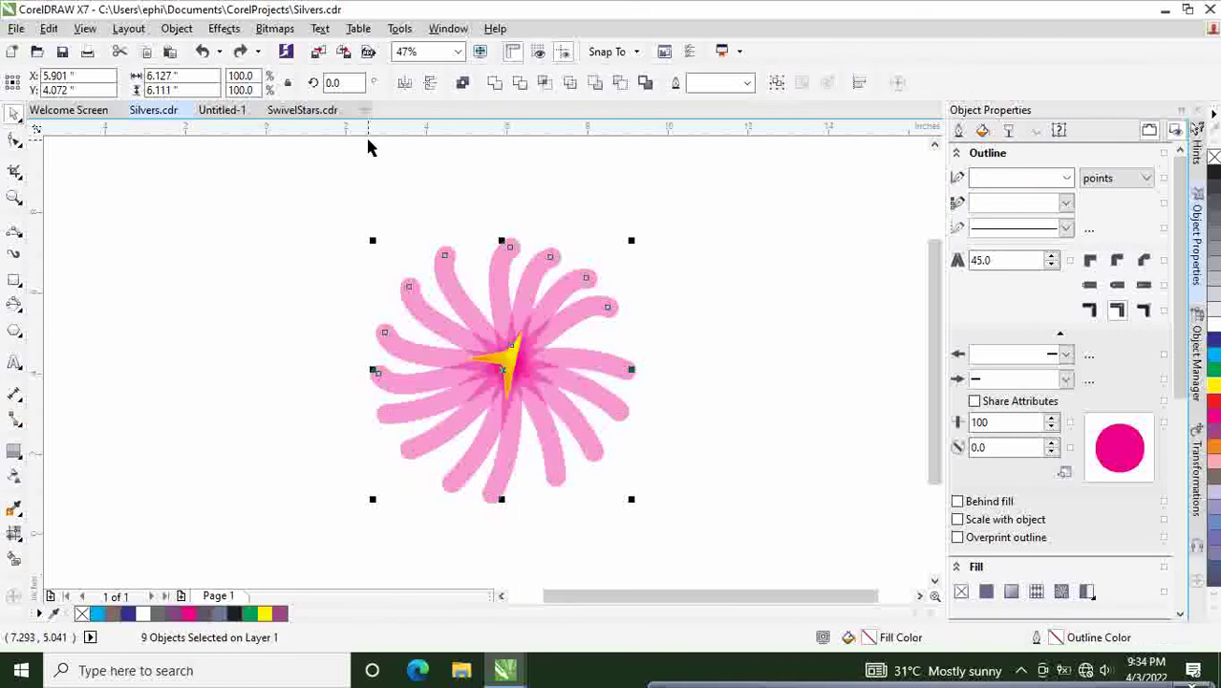
Step: Paste the flower into Untitled-1 and shift it slightly down onto the centre of the concentric circles
click(235, 119)
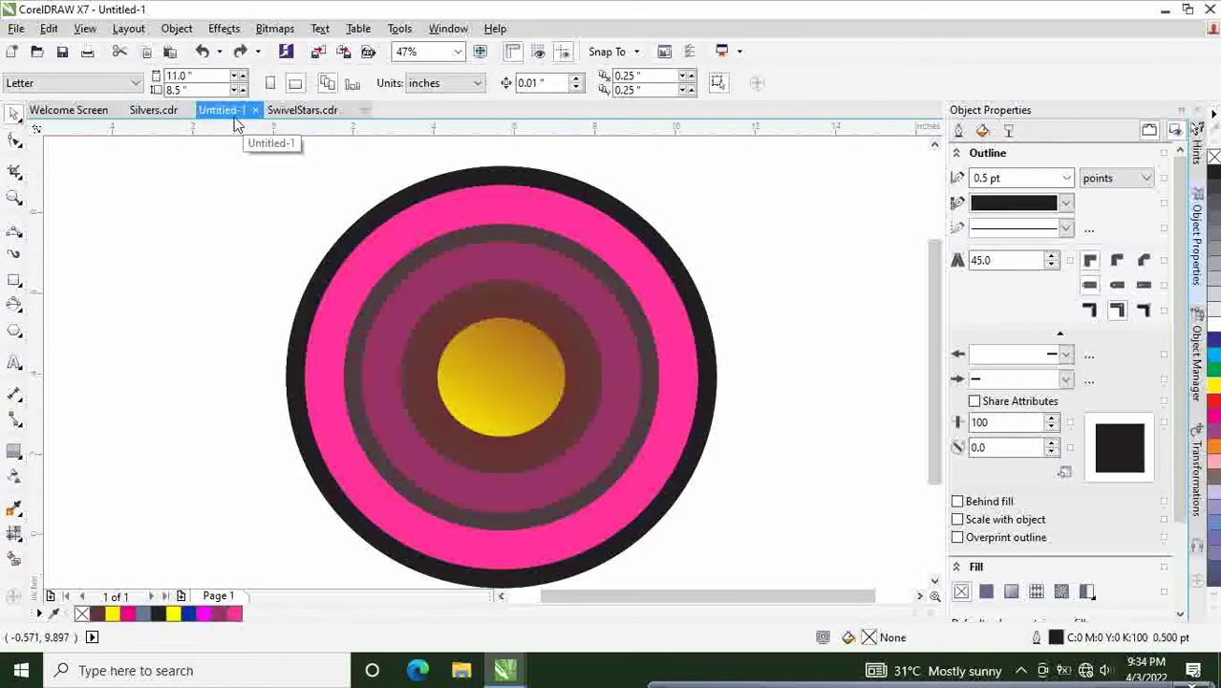
key(ctrl+v)
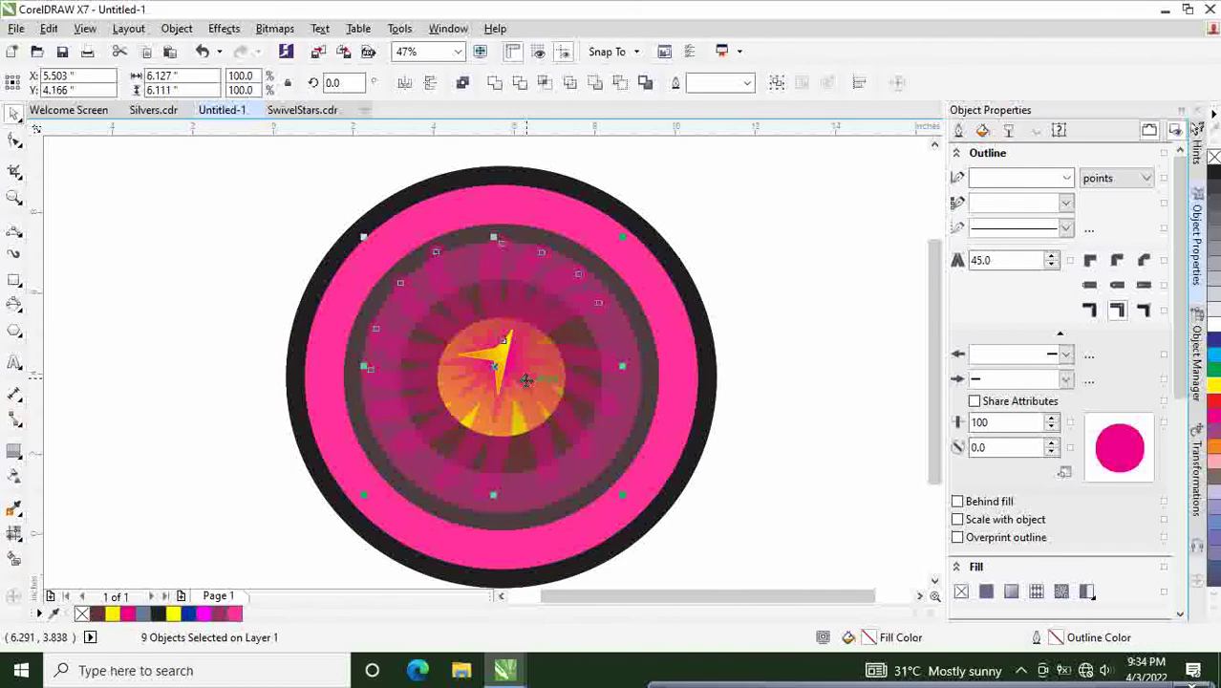
drag(526, 380, 528, 391)
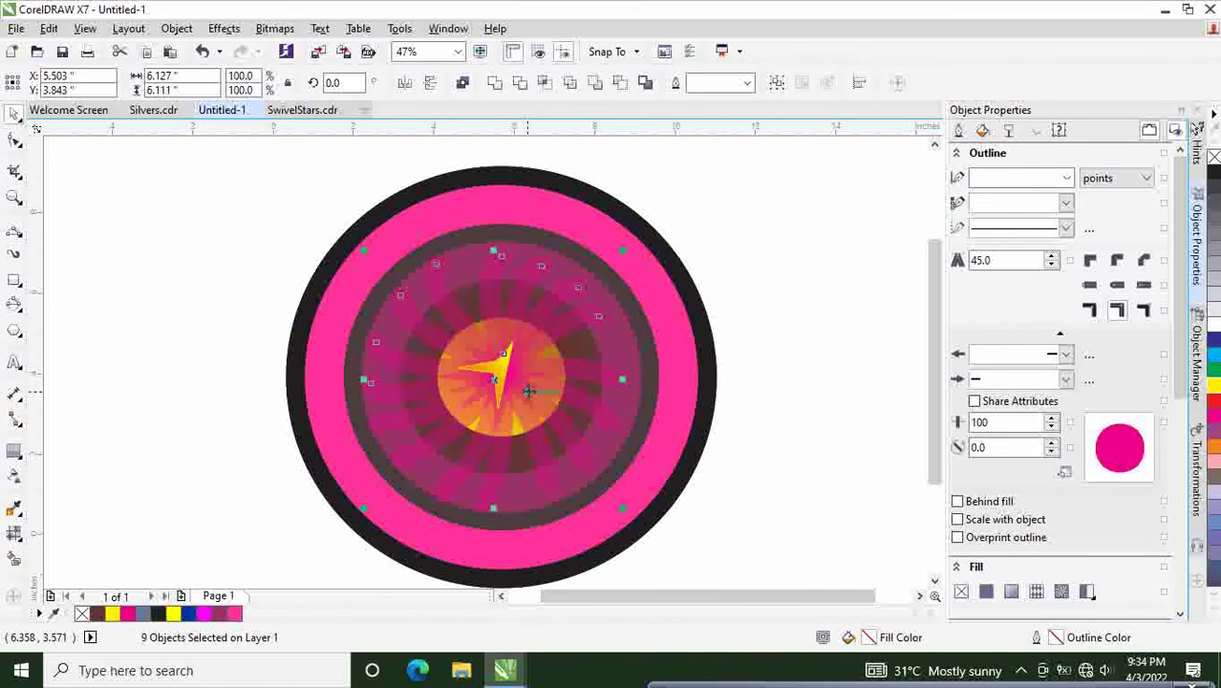
Step: Break the dark contour group apart and try moving the separated objects to the right
click(808, 337)
click(702, 357)
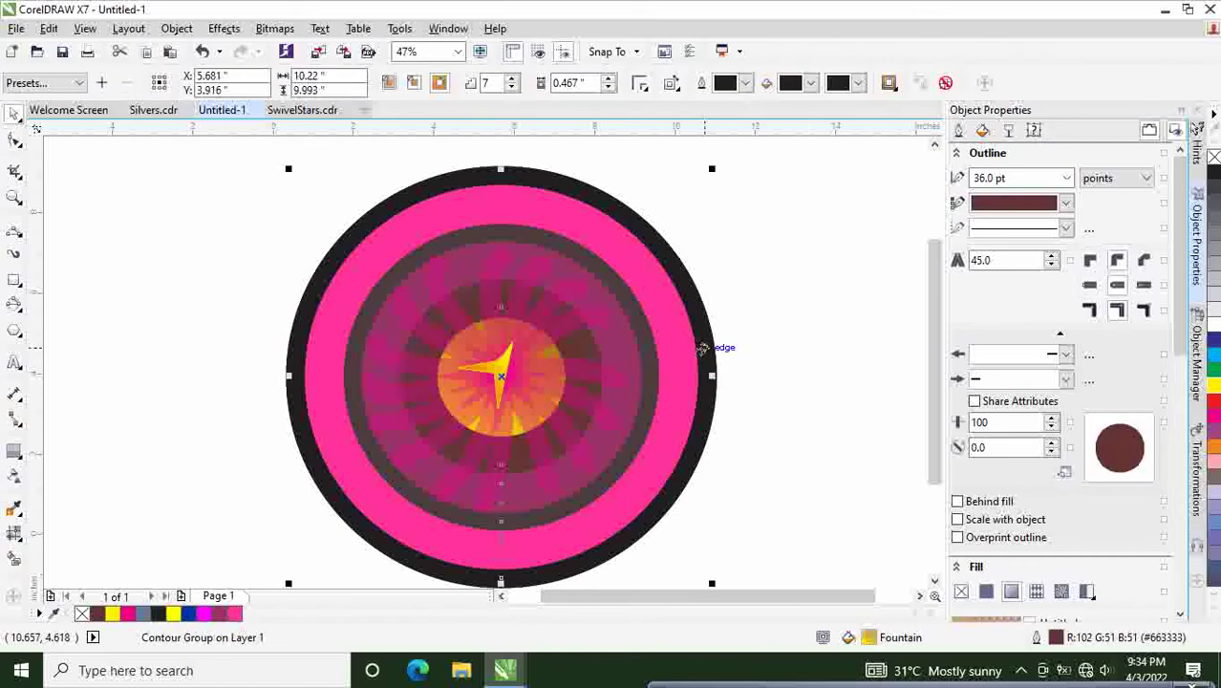
right_click(703, 353)
click(764, 374)
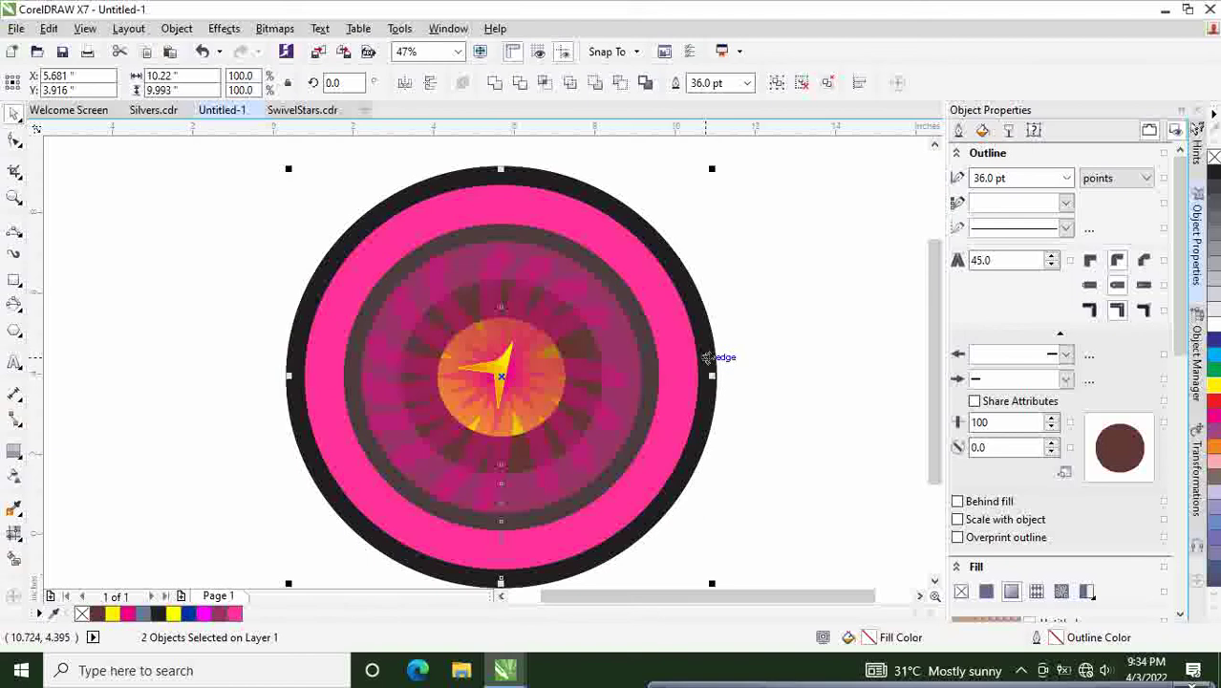
drag(713, 354, 934, 358)
scroll(796, 381, right, 2)
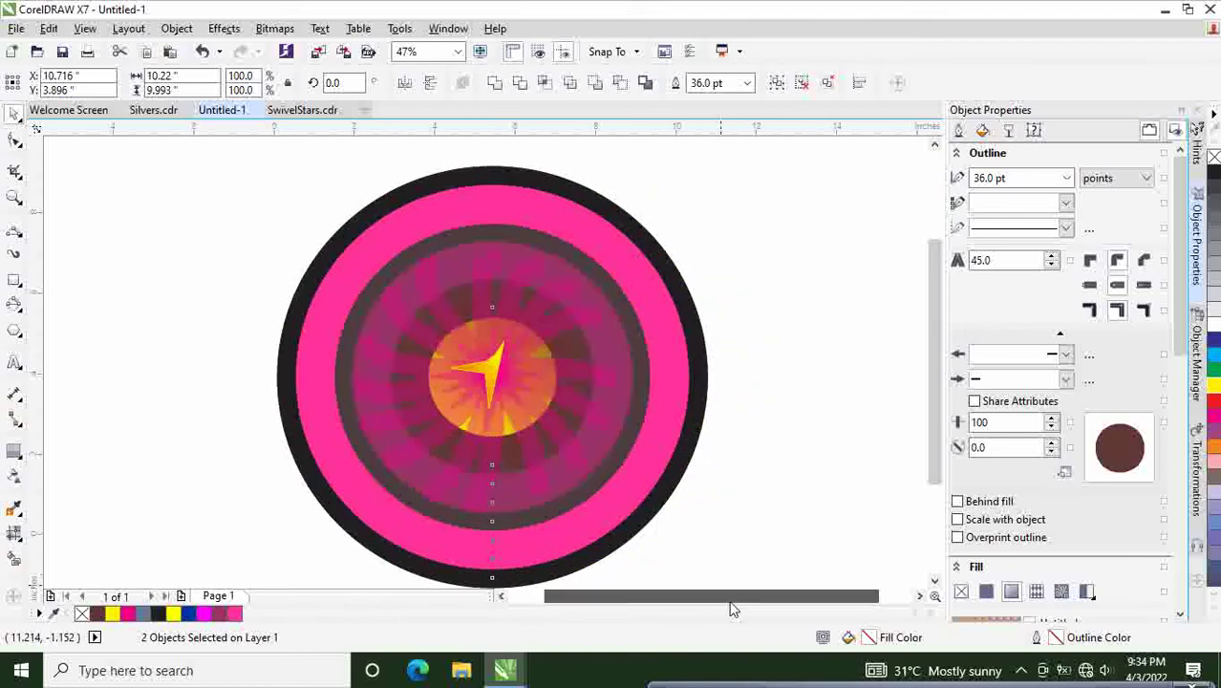
Step: Move the large pink ring off to the right of the dark circles and delete it
drag(585, 325, 752, 334)
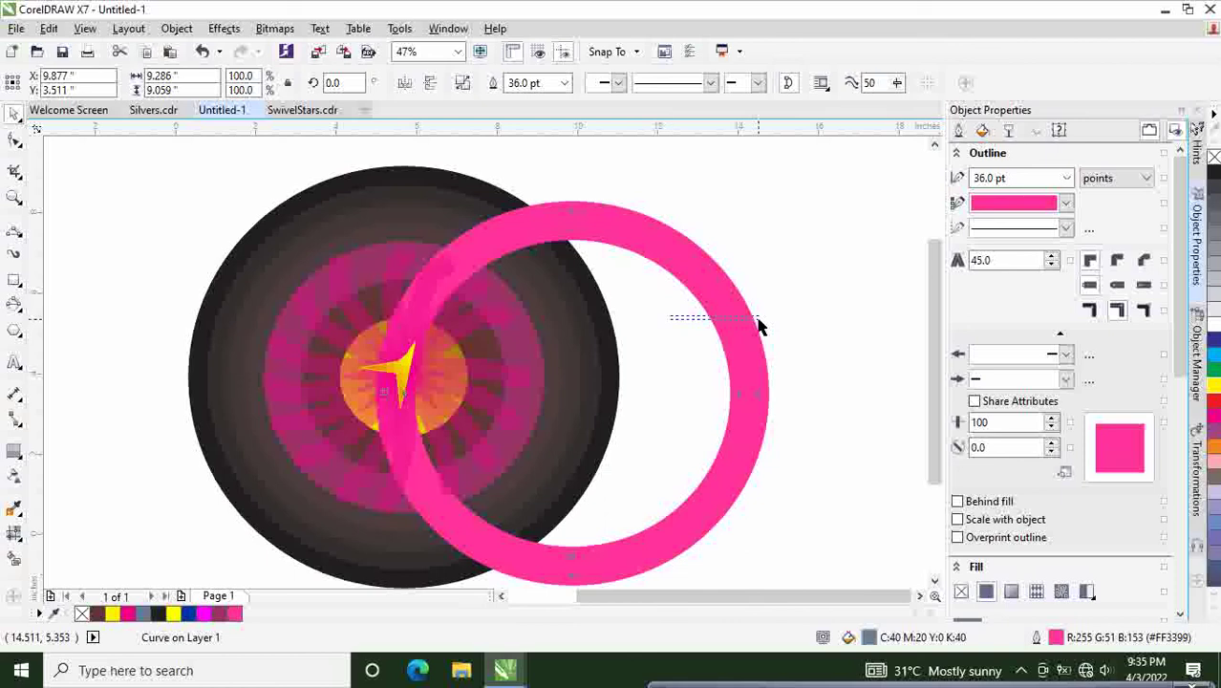
click(694, 318)
click(699, 281)
drag(699, 281, 866, 273)
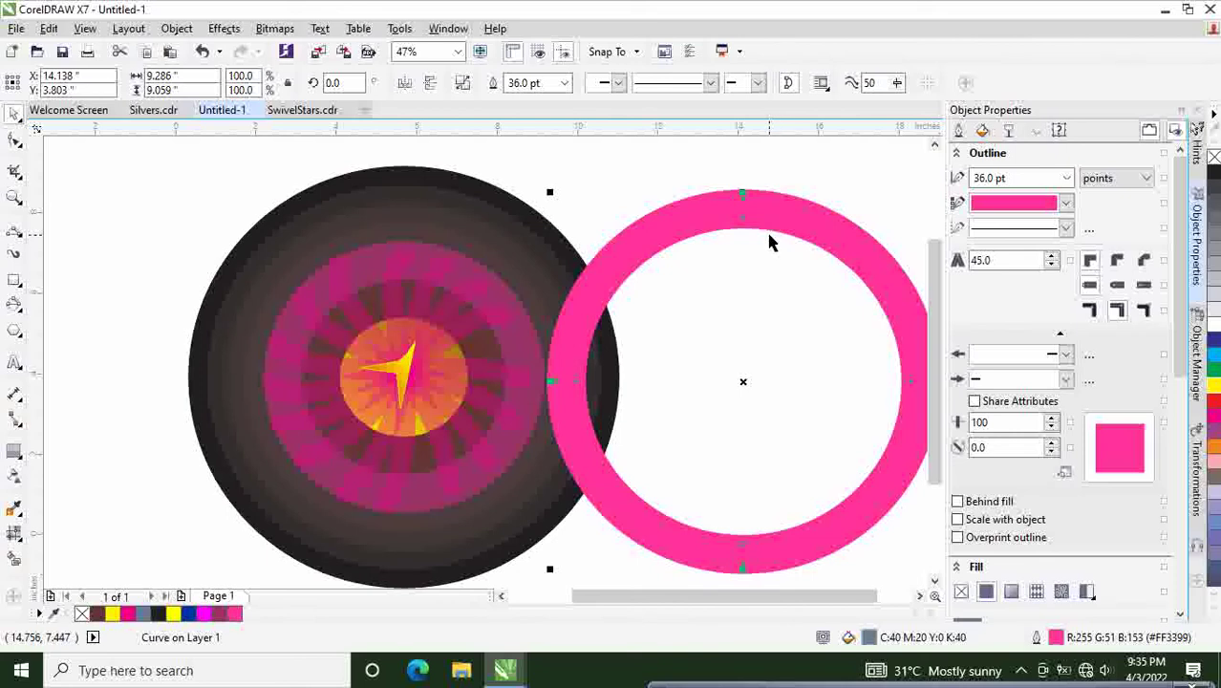
key(Delete)
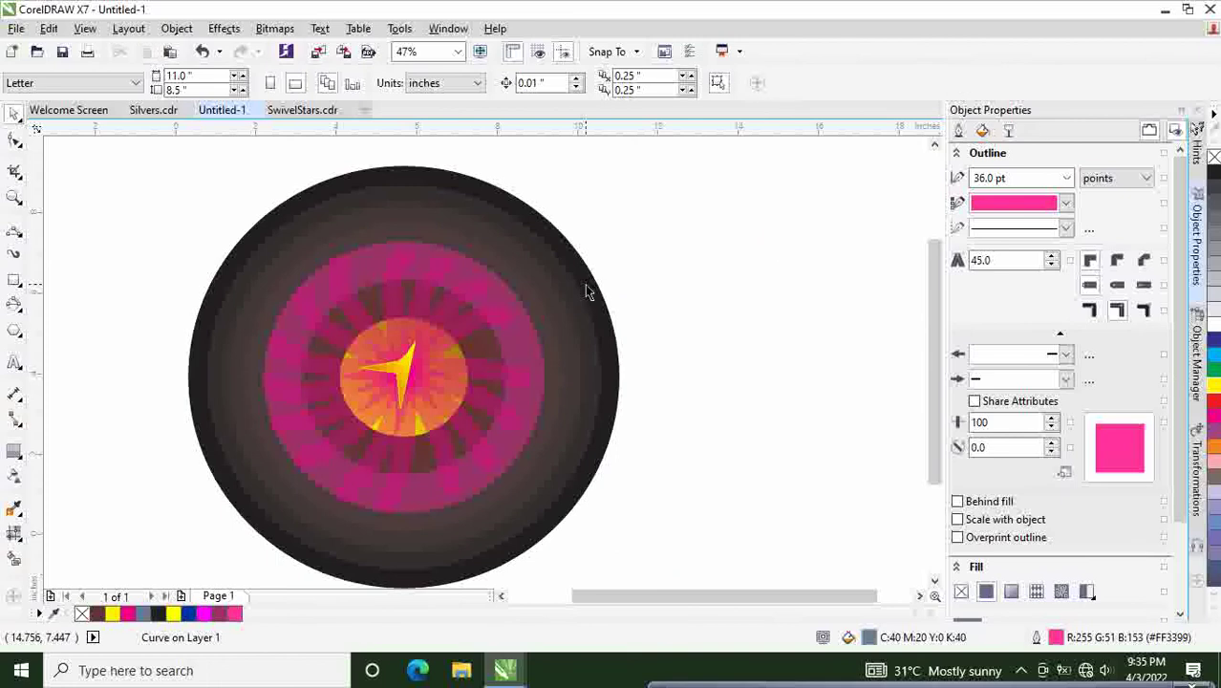
Step: Move the group of seven dark circles to the right, clear of the flower and yellow disc, and cut it
click(586, 286)
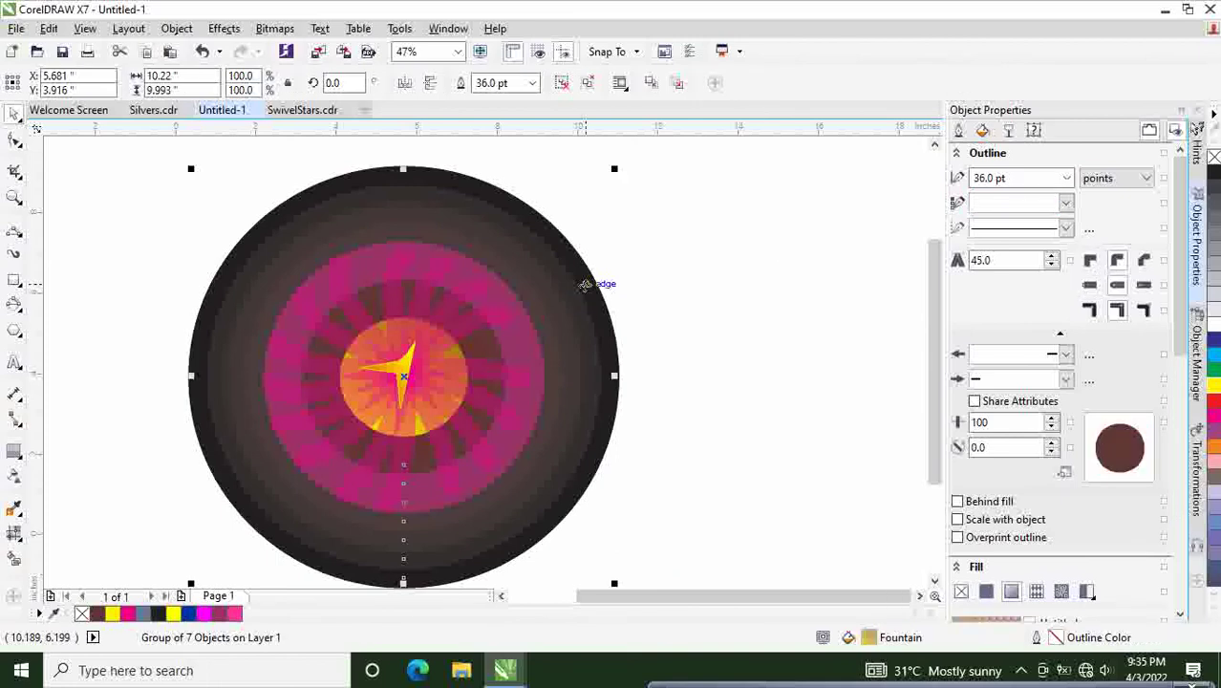
right_click(585, 285)
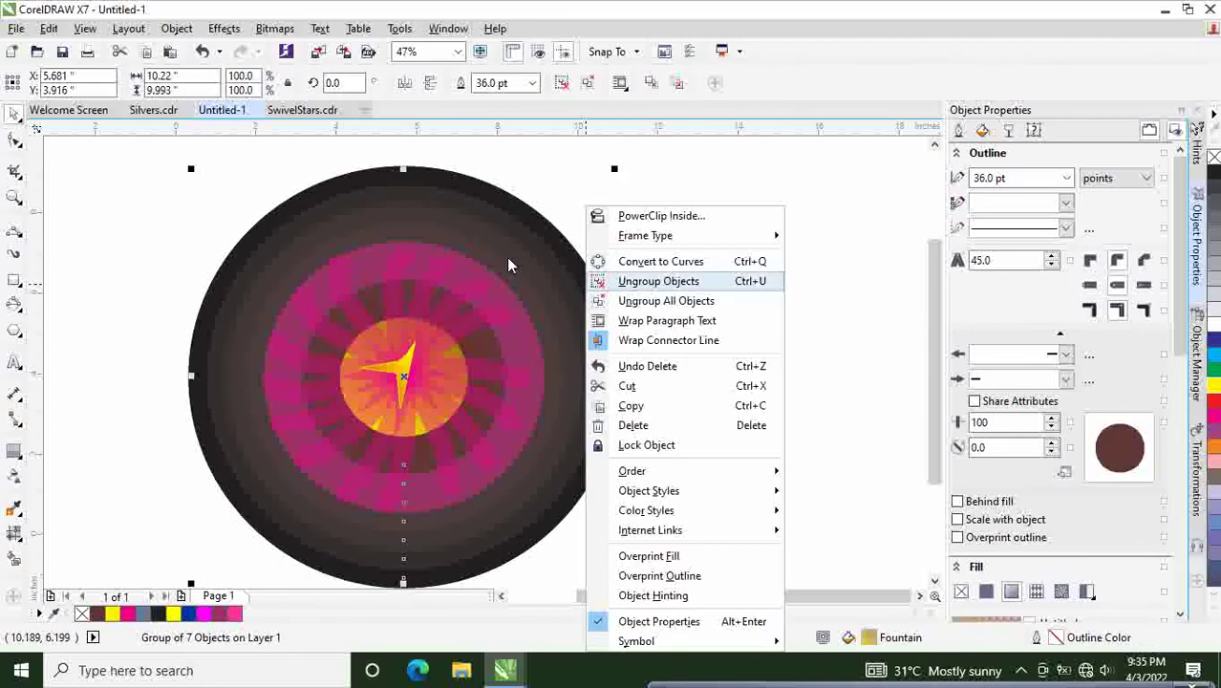
click(509, 169)
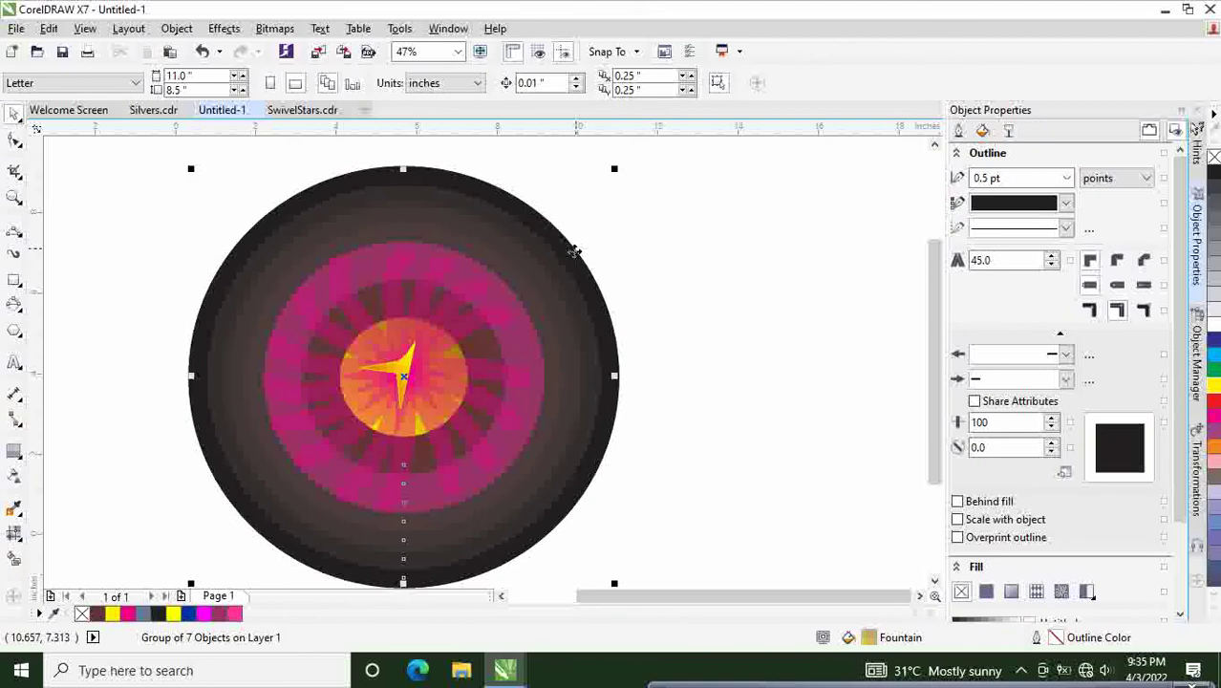
drag(573, 251, 803, 294)
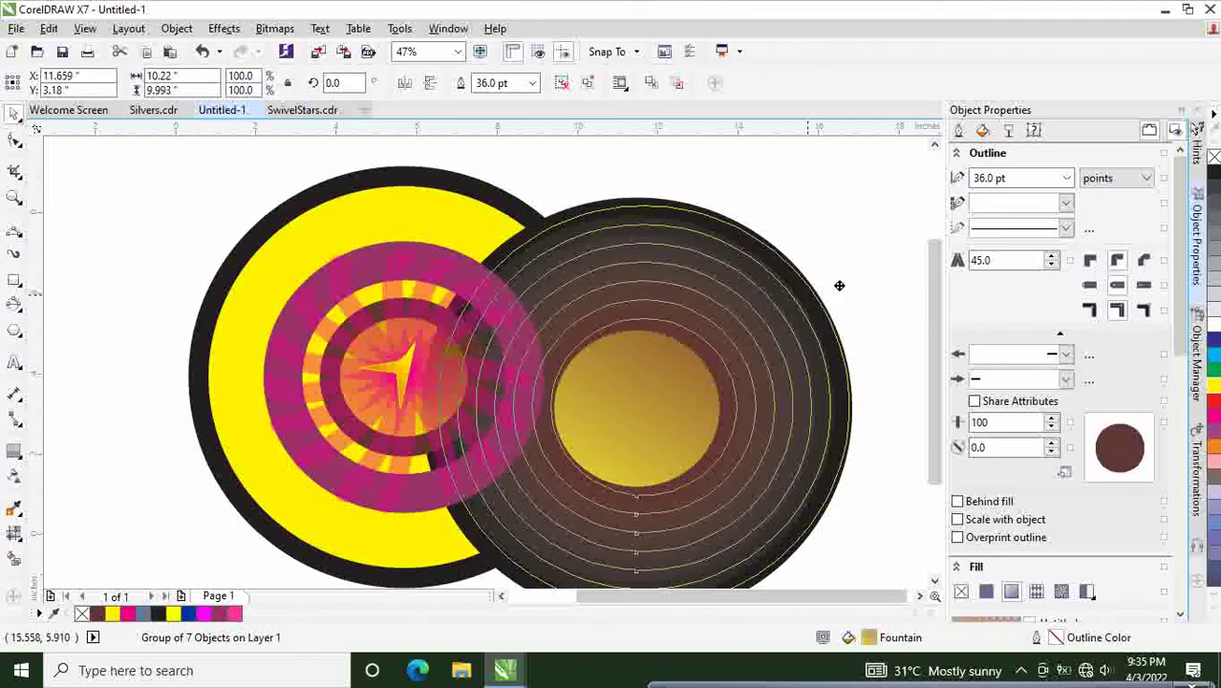
scroll(781, 597, right, 1)
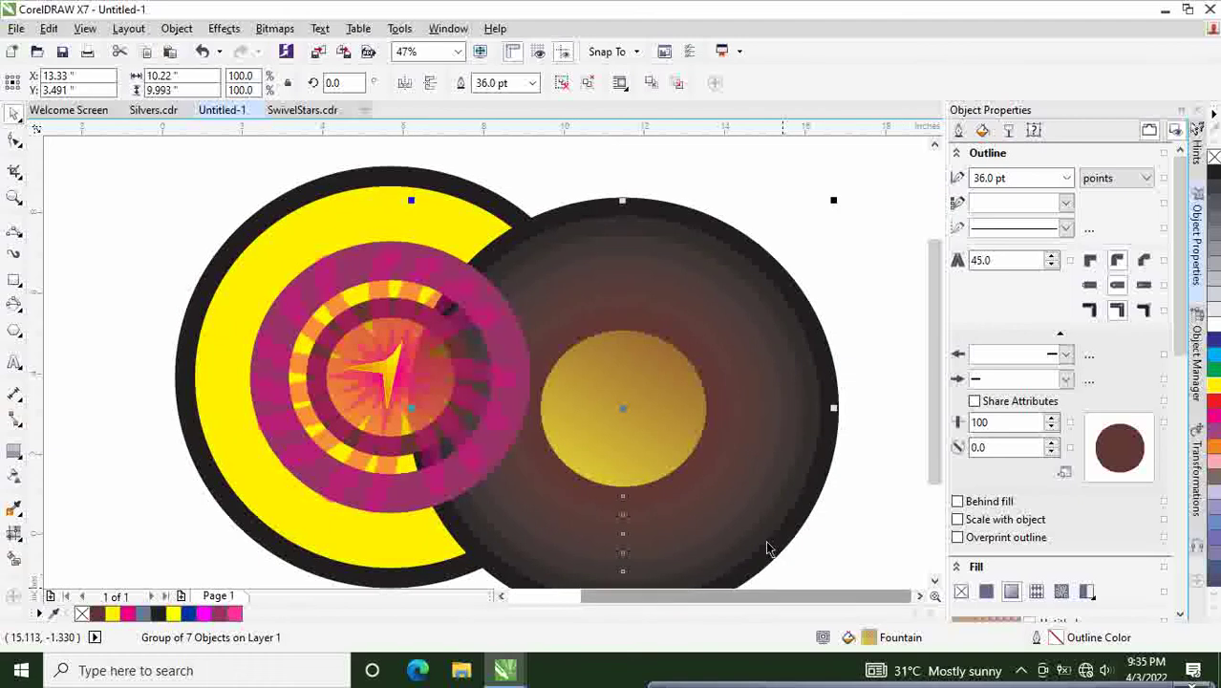
drag(670, 435, 905, 424)
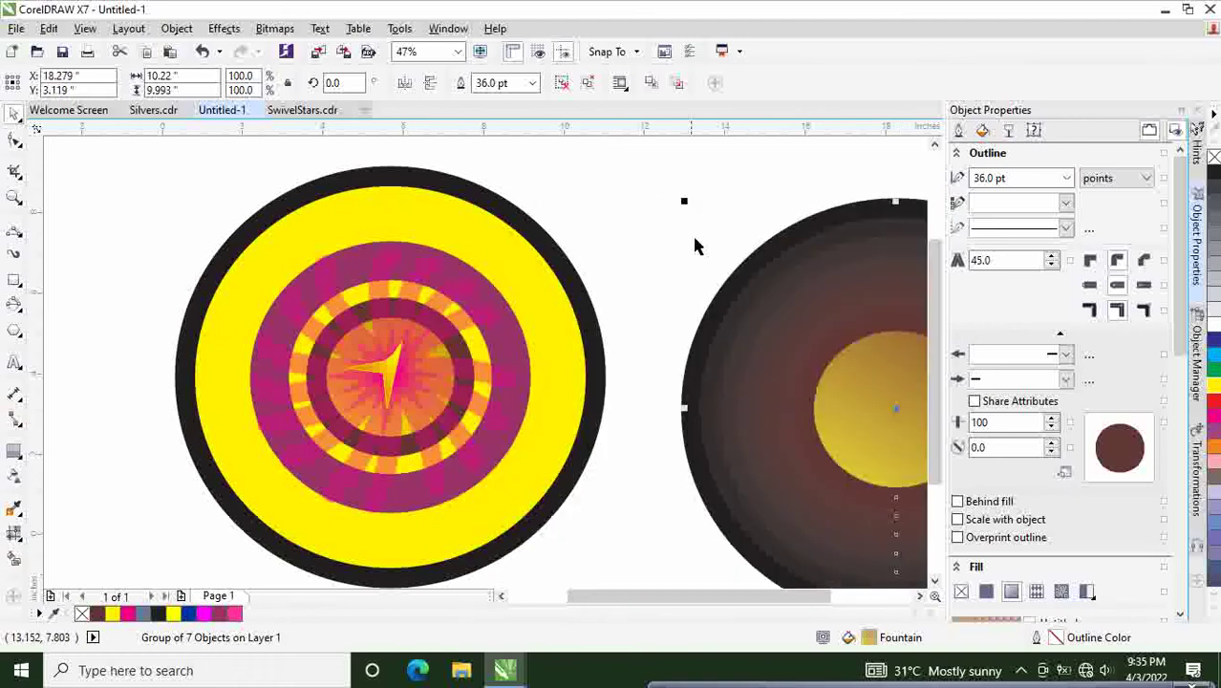
click(616, 269)
click(723, 339)
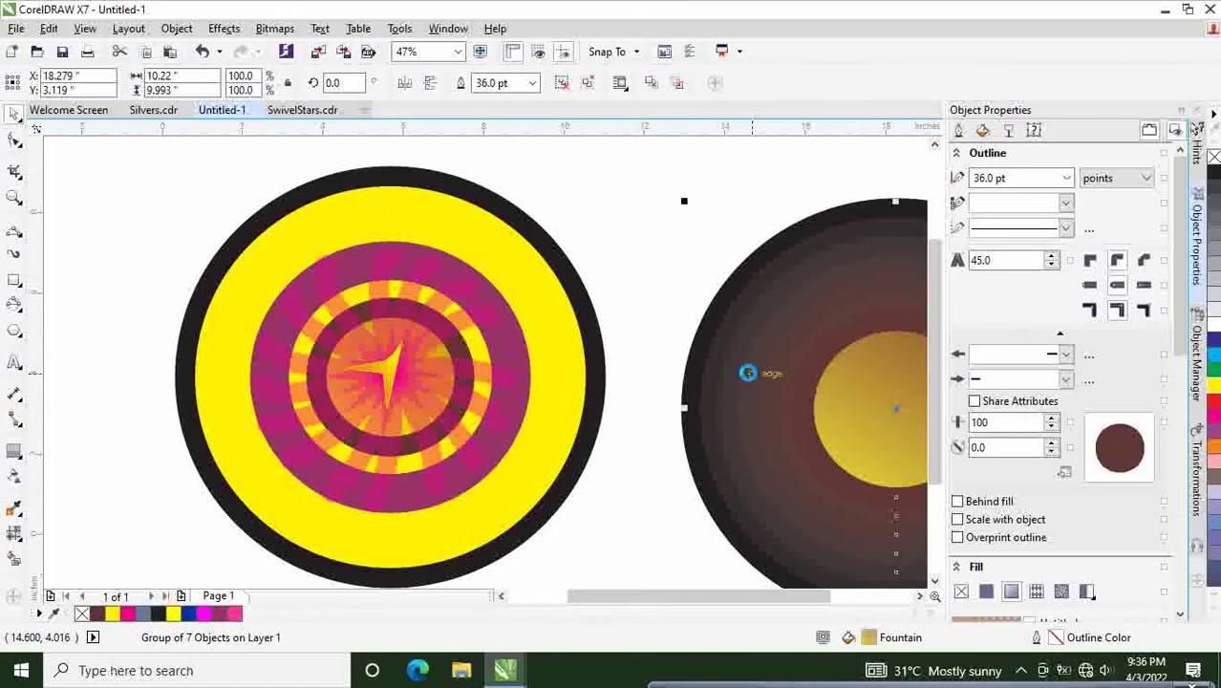
key(Delete)
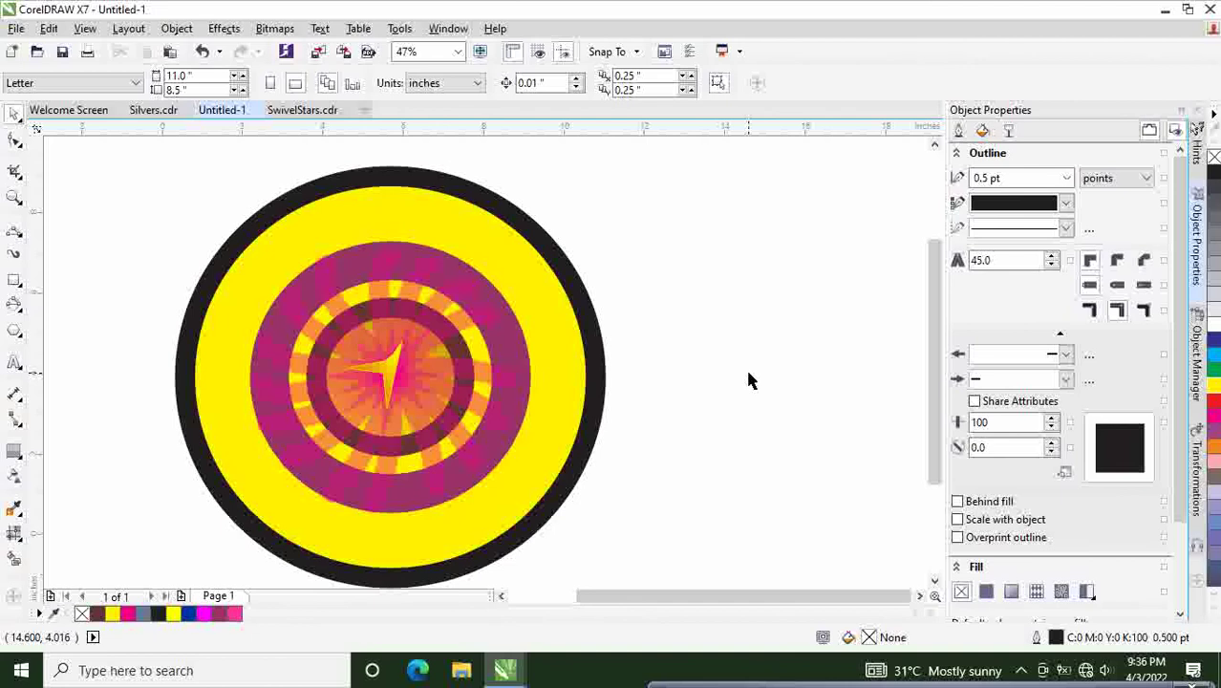
Step: Create a new default document, paste the dark circle group onto its page, and return to Untitled-1
key(ctrl+n)
click(609, 514)
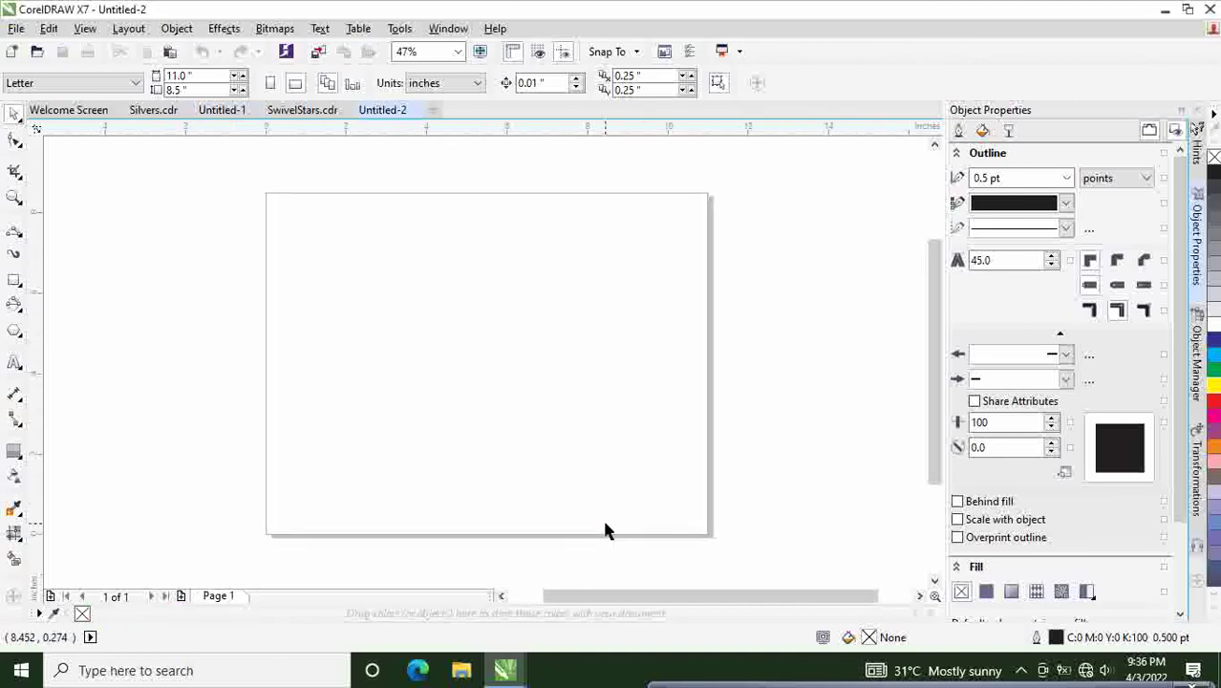
key(ctrl+v)
drag(820, 452, 298, 406)
click(291, 162)
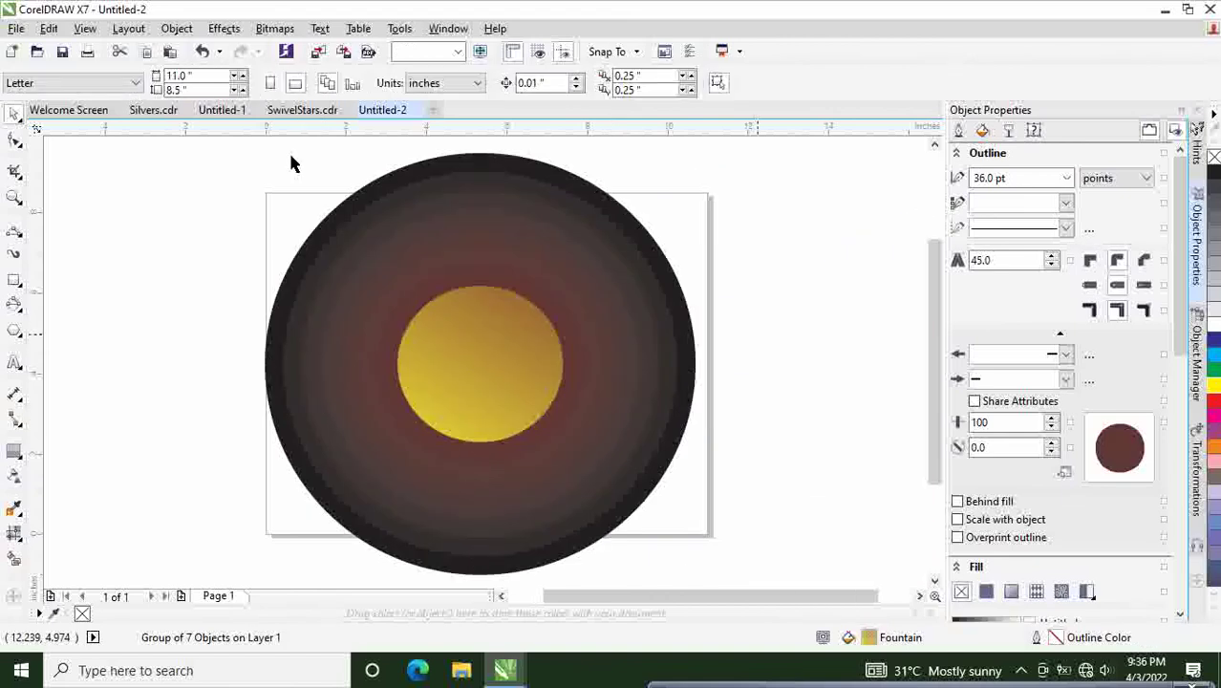
click(222, 109)
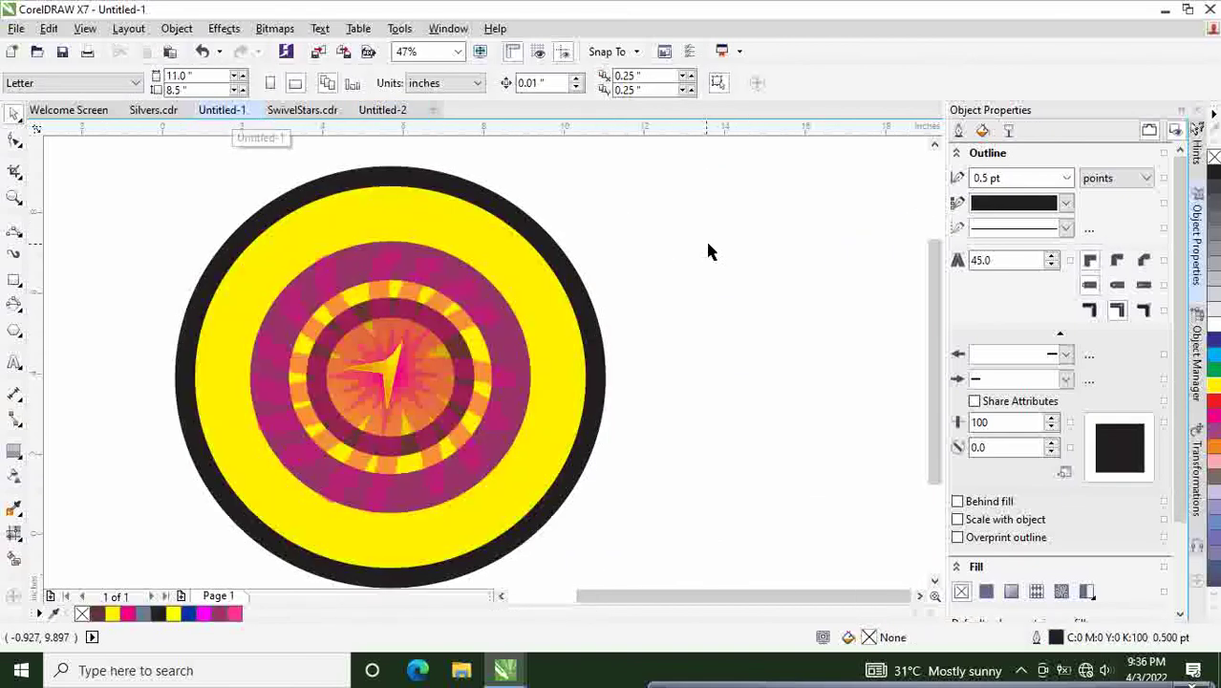
Step: Try moving the black-outlined yellow disc off to the right of the purple ring
click(592, 297)
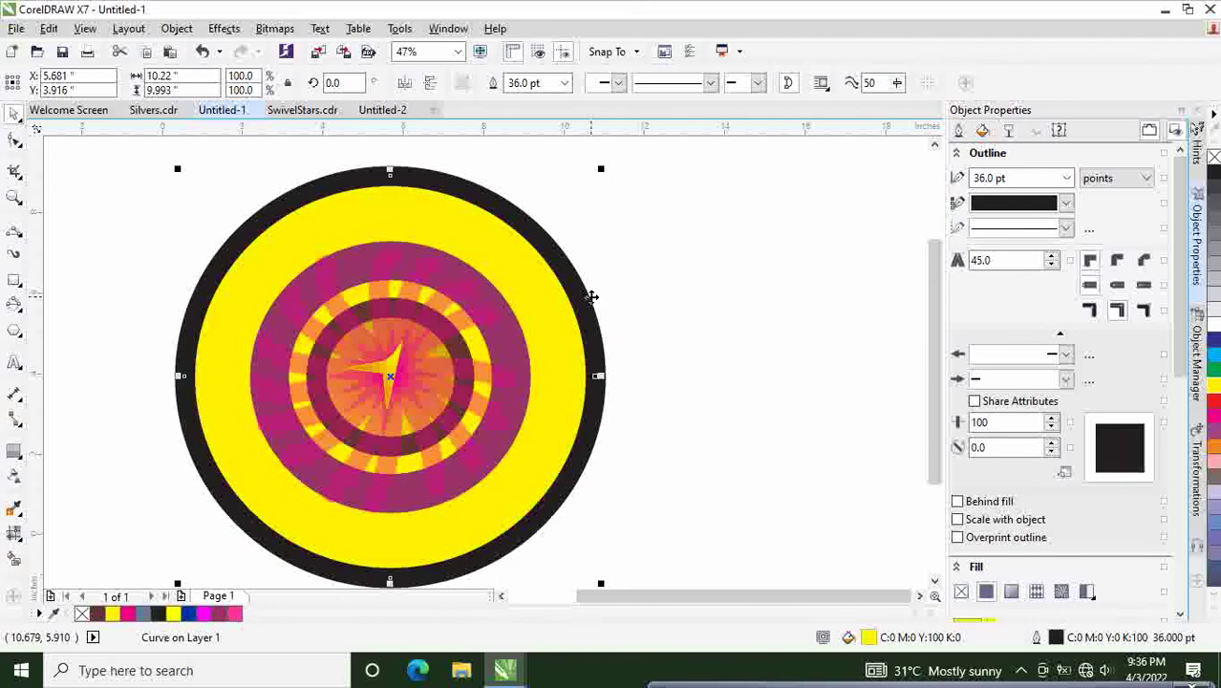
click(604, 344)
drag(594, 357, 838, 320)
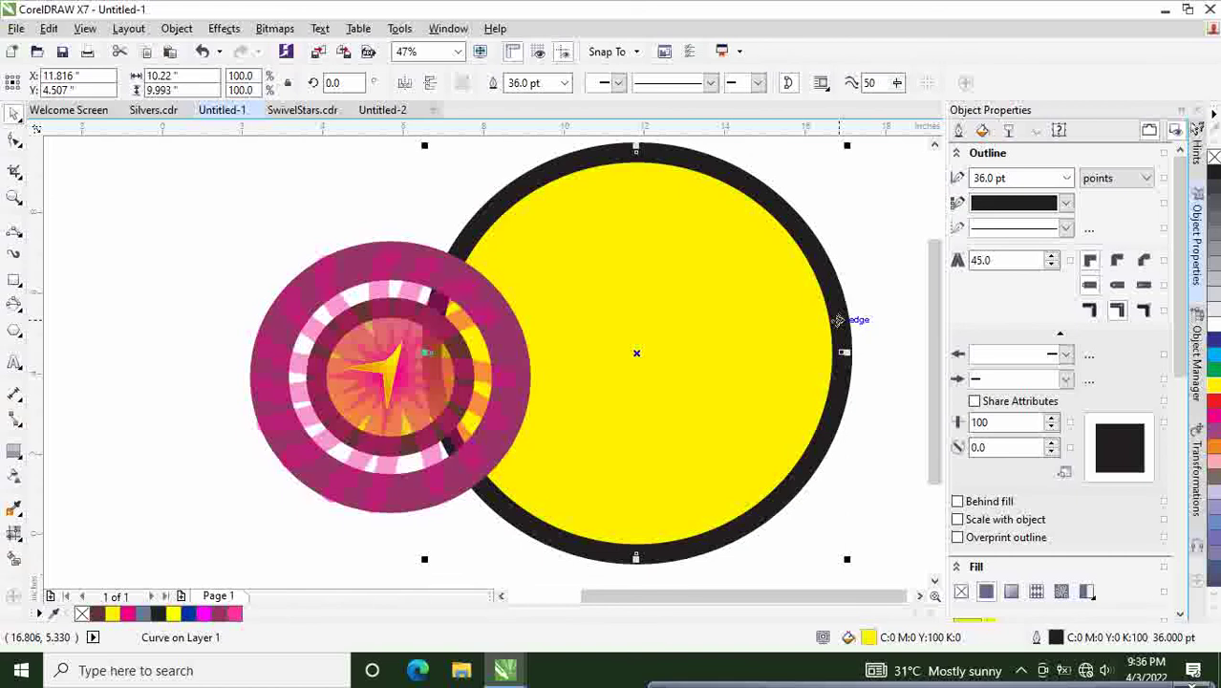
key(ctrl+z)
scroll(638, 614, left, 2)
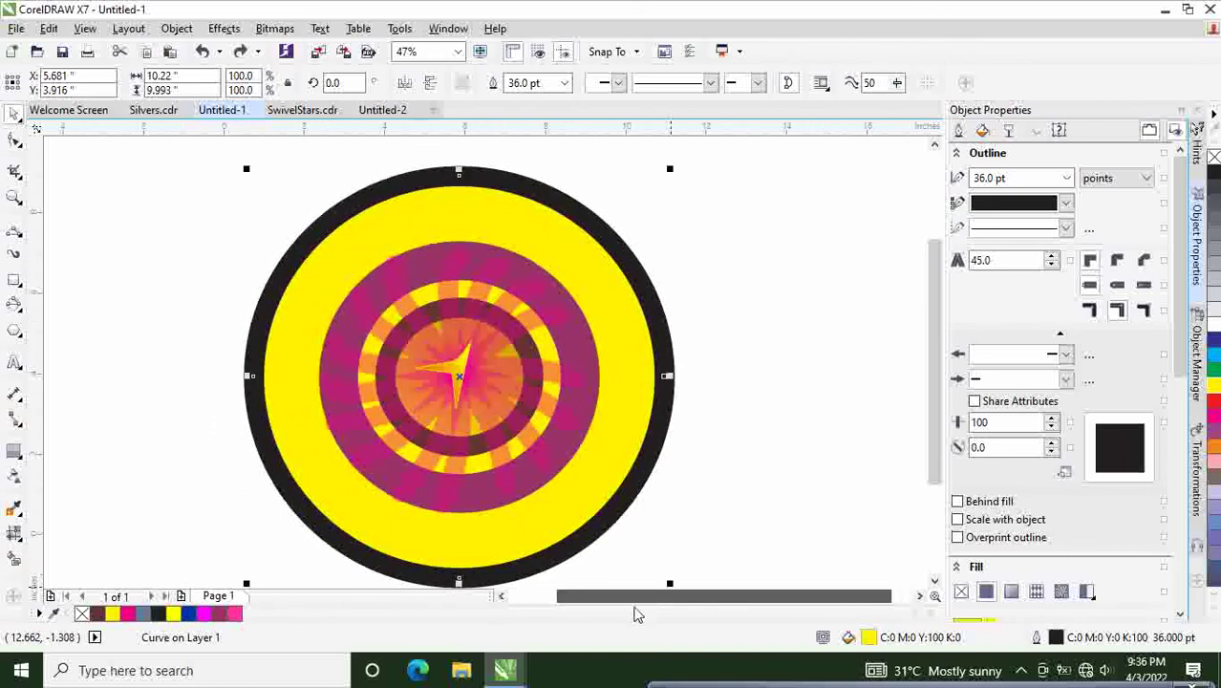
Step: Try dark red, followed by magenta, as the outline colour of the large yellow disc
scroll(638, 614, left, 1)
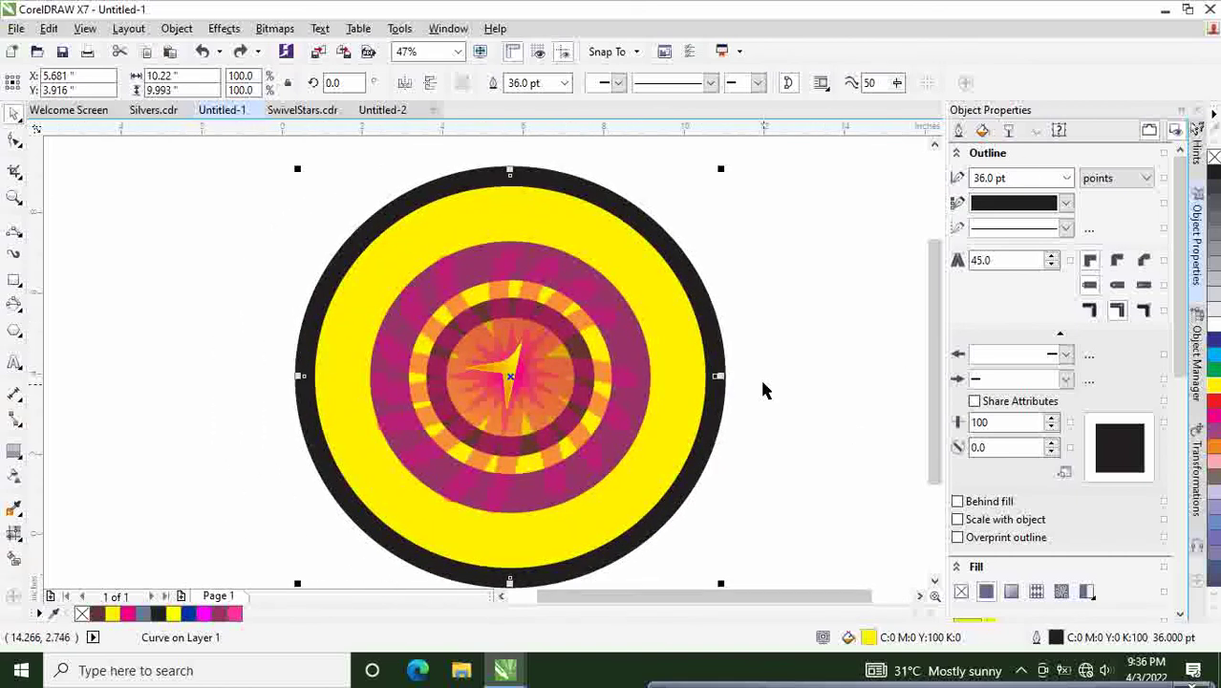
click(1066, 207)
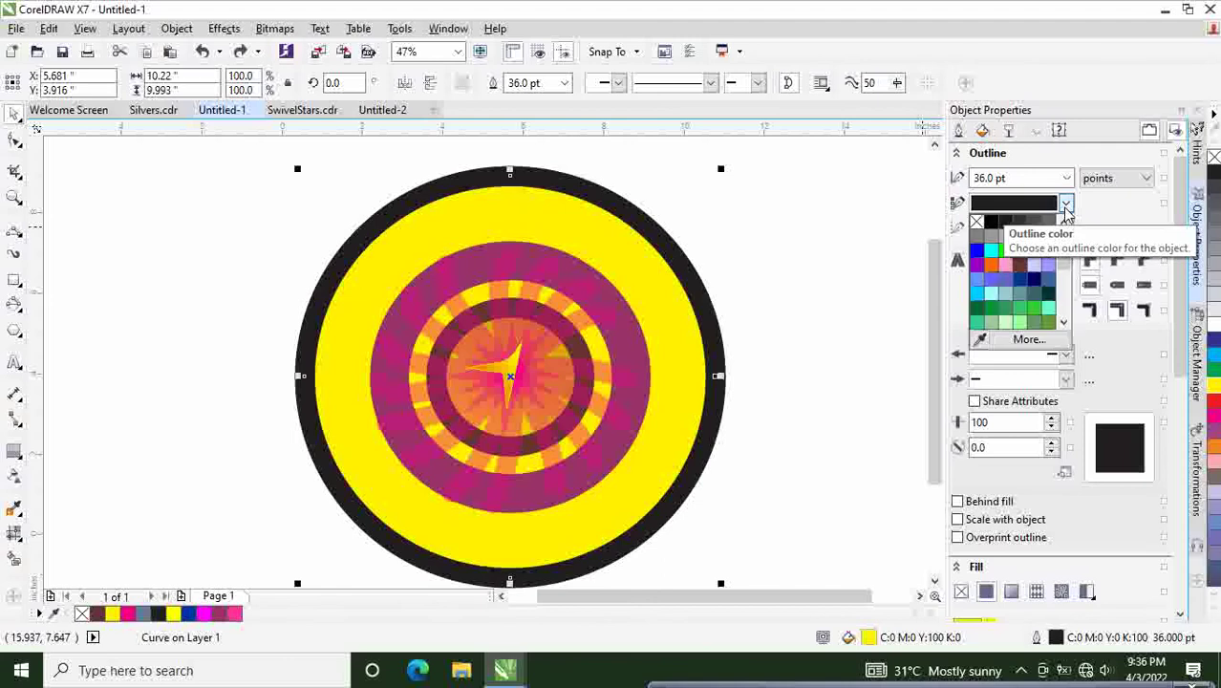
drag(1068, 260, 1074, 304)
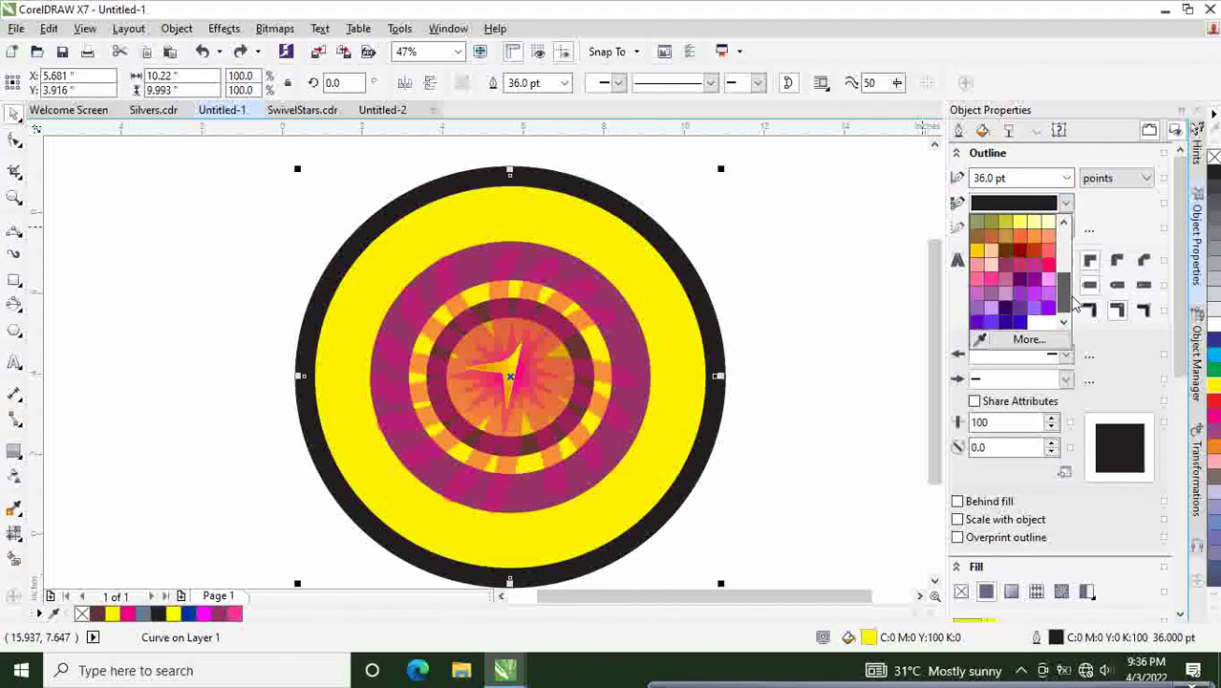
click(1020, 250)
click(1066, 204)
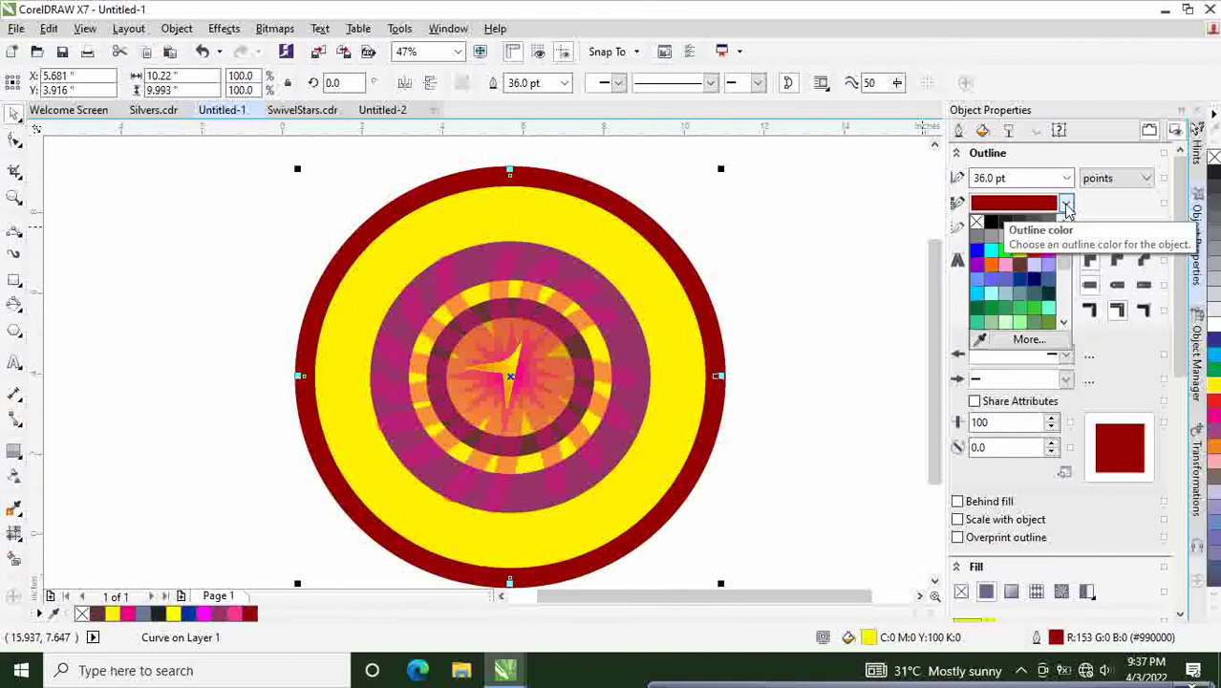
click(1047, 250)
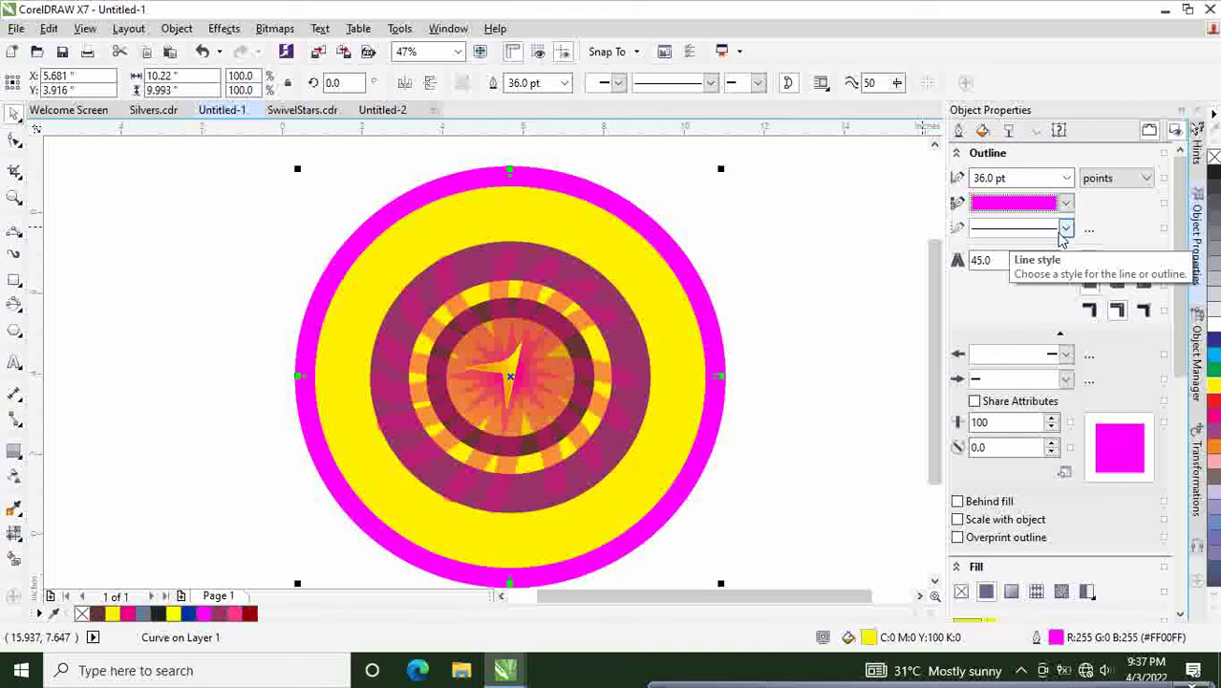
Step: Set the yellow disc's outline colour to dark brown (#663333) and deselect the disc
click(1066, 203)
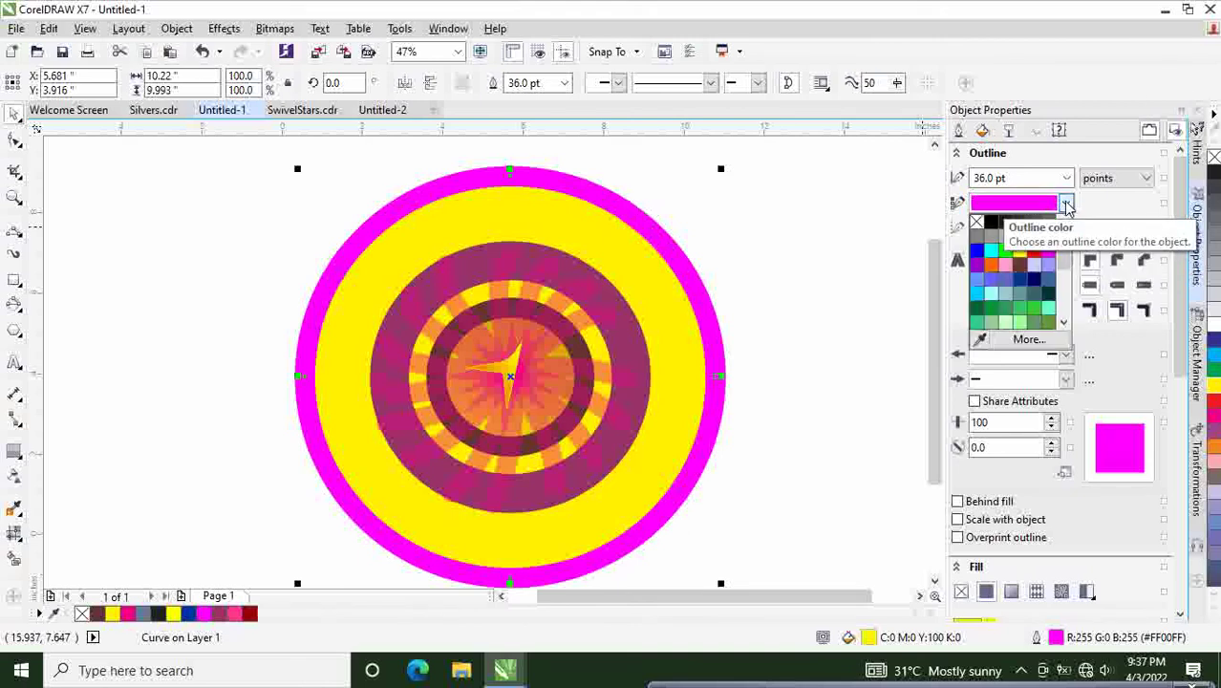
click(1021, 266)
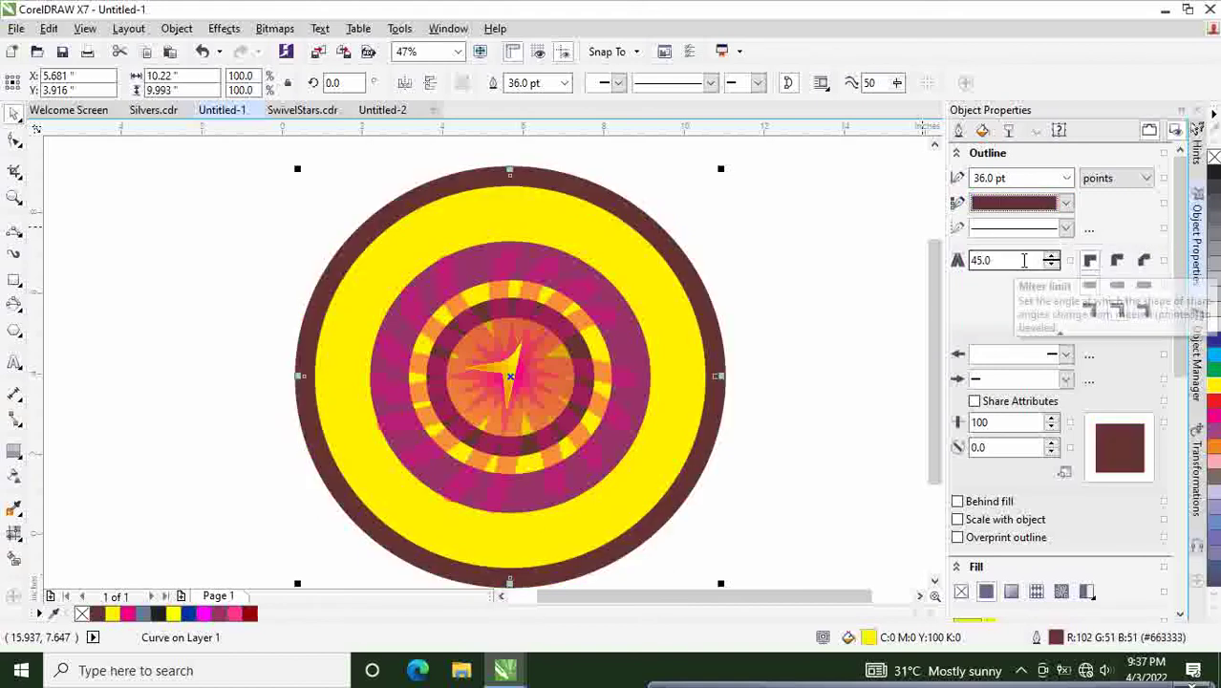
click(884, 260)
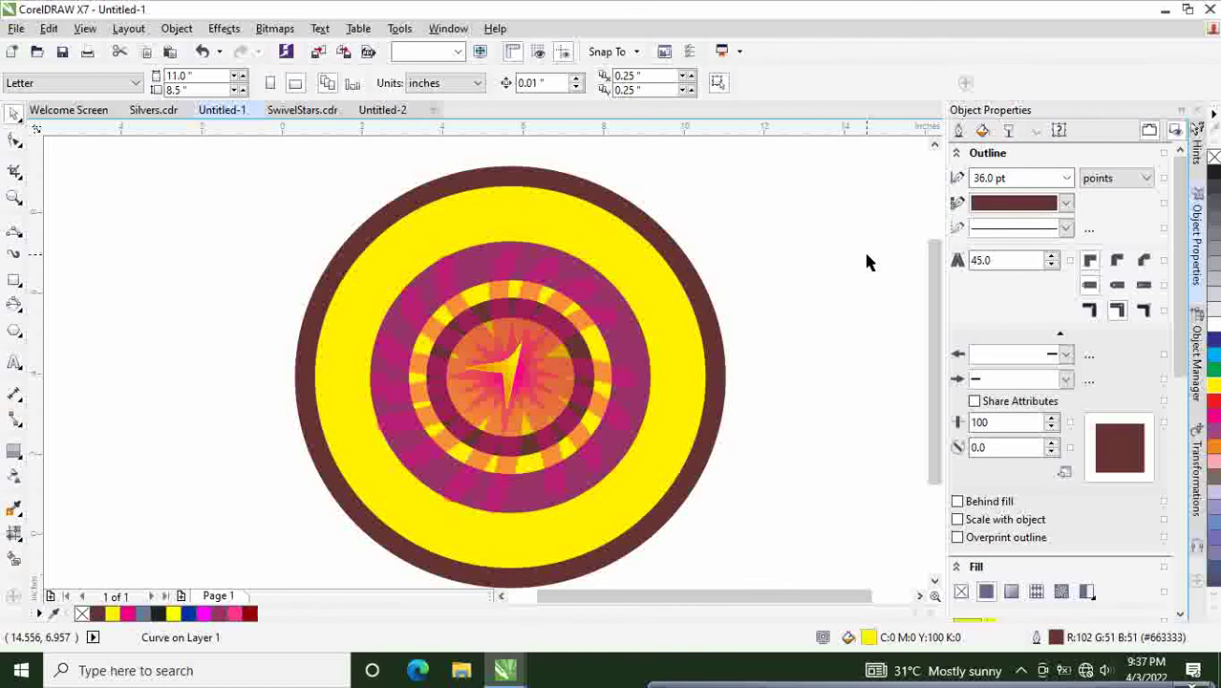
Step: Add the artistic text "STAR SHIPS" on the empty area left of the circle design
drag(680, 597, 653, 608)
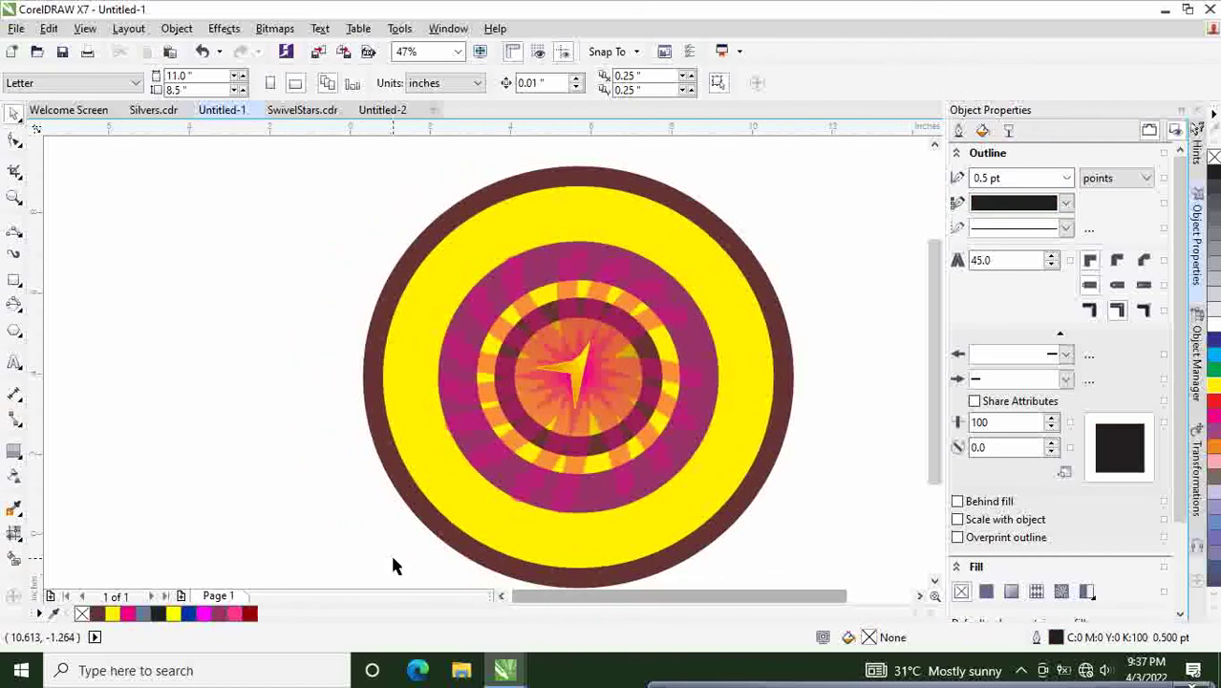
click(14, 362)
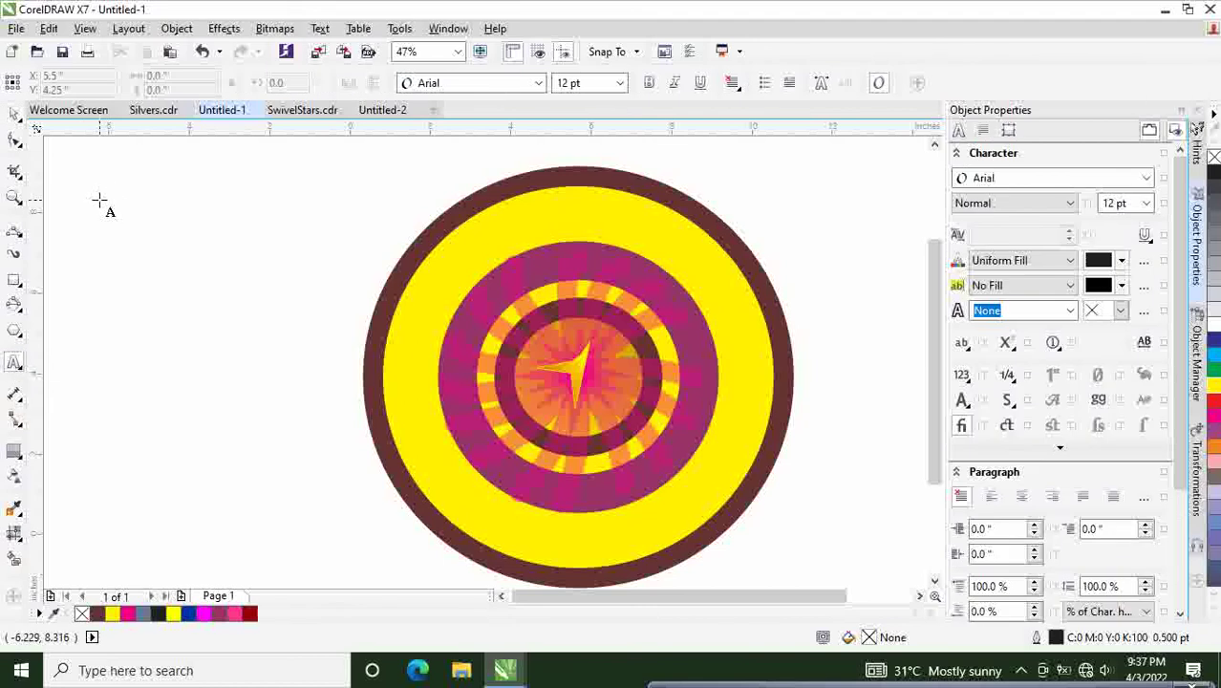
key(a)
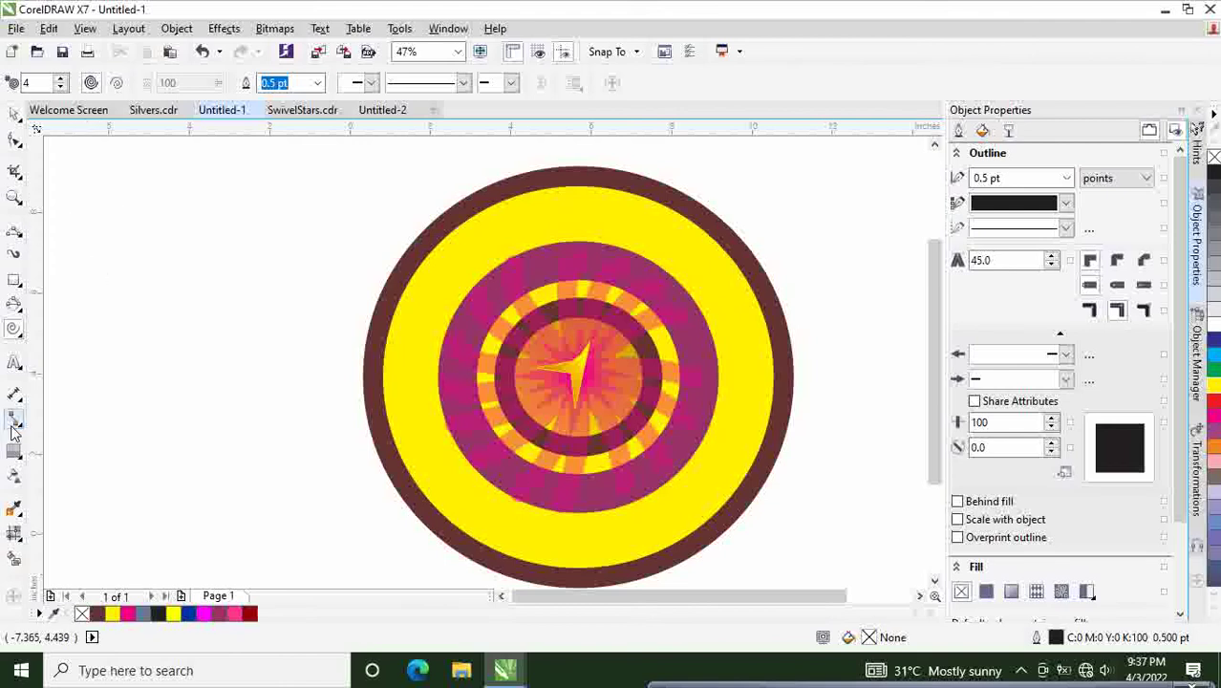
click(14, 362)
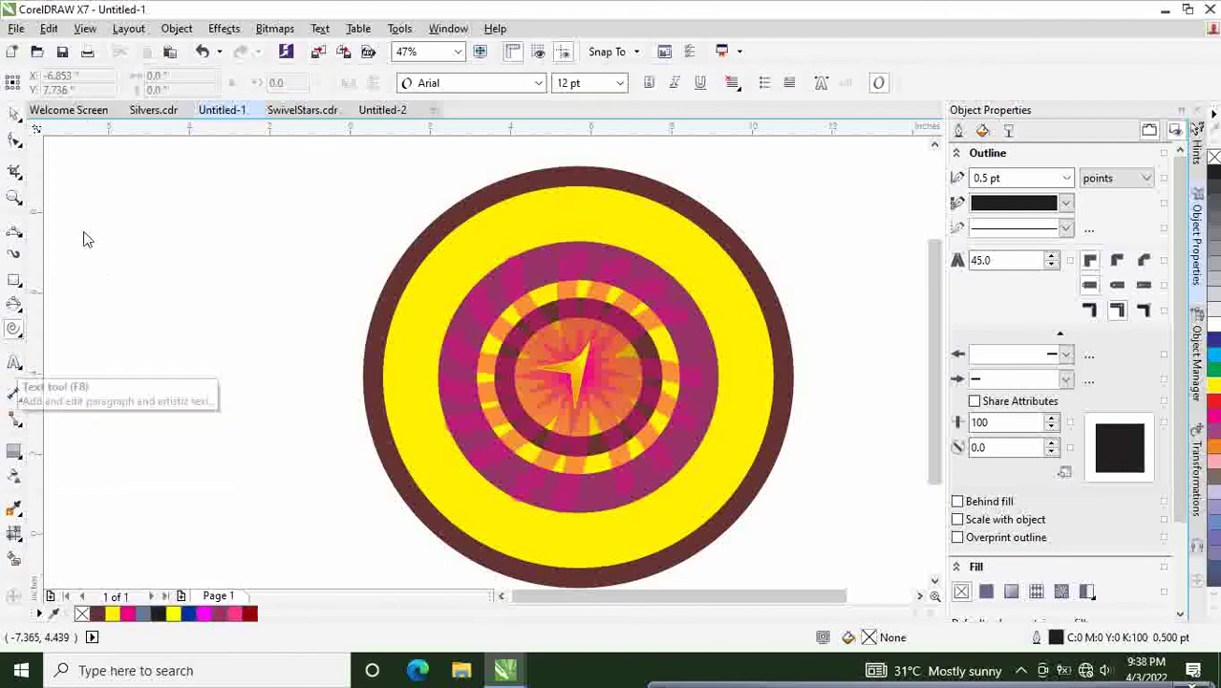
click(118, 201)
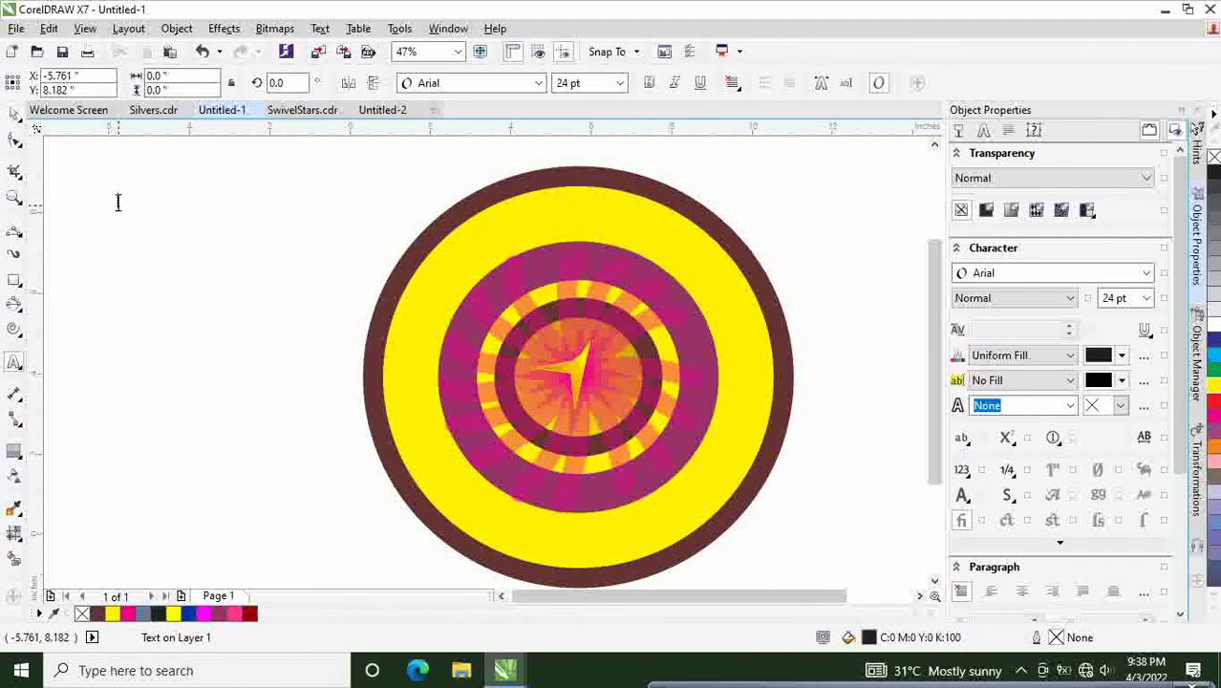
text(STAR SHIPS)
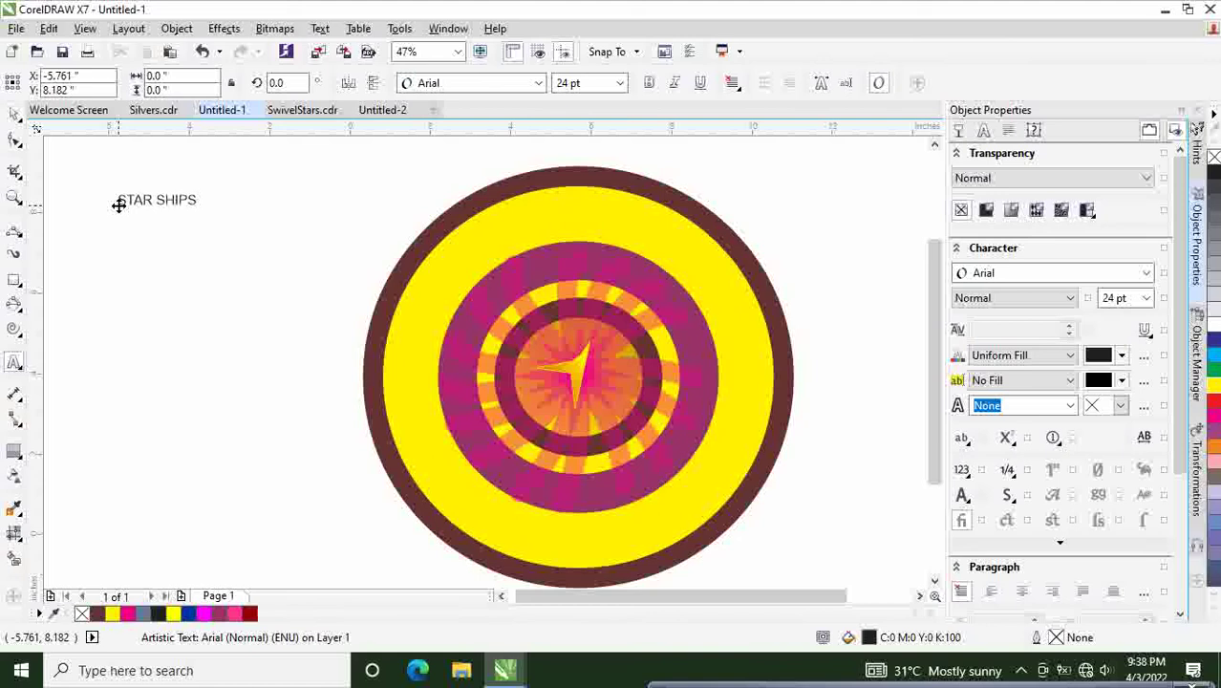
Step: Set the STAR SHIPS text in Wide Latin and move it onto the upper part of the yellow ring, centred above the flower
click(202, 202)
drag(198, 201, 115, 201)
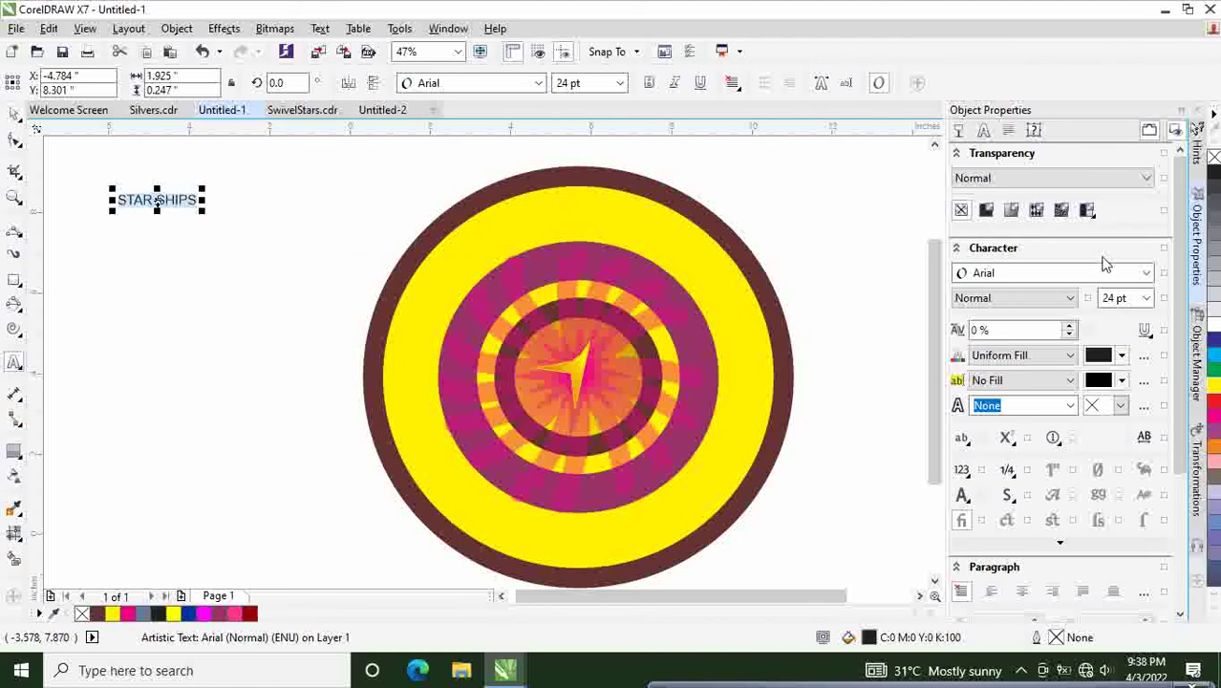
click(1147, 274)
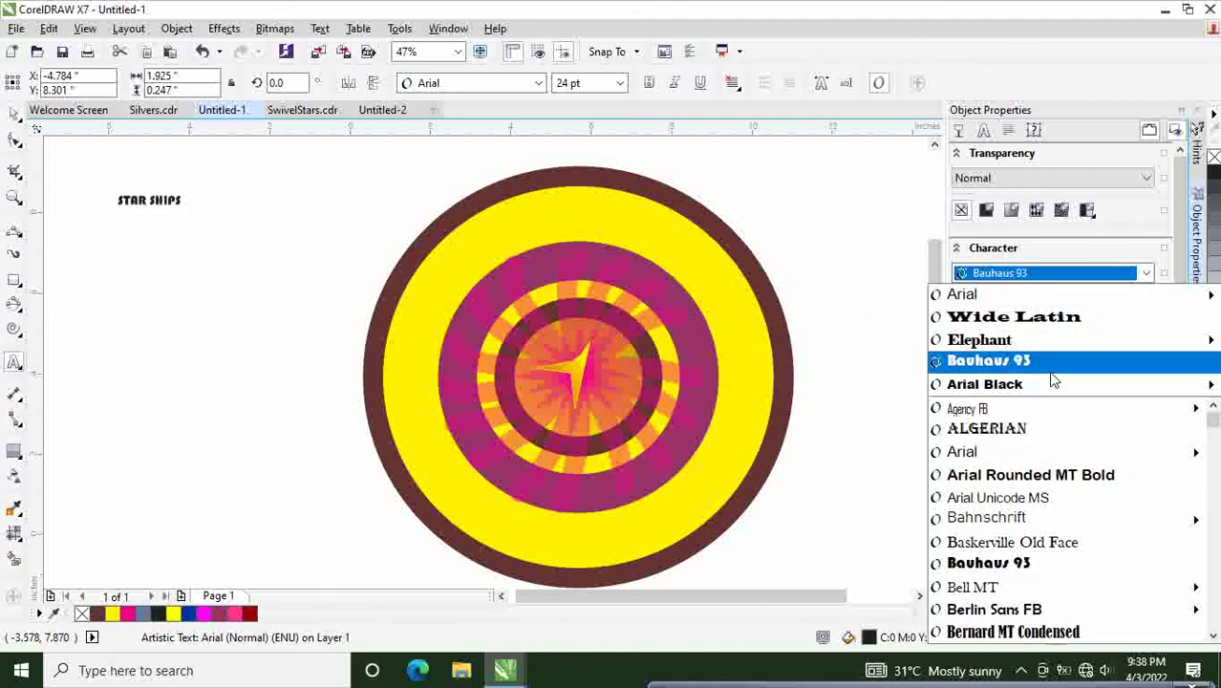
click(1050, 318)
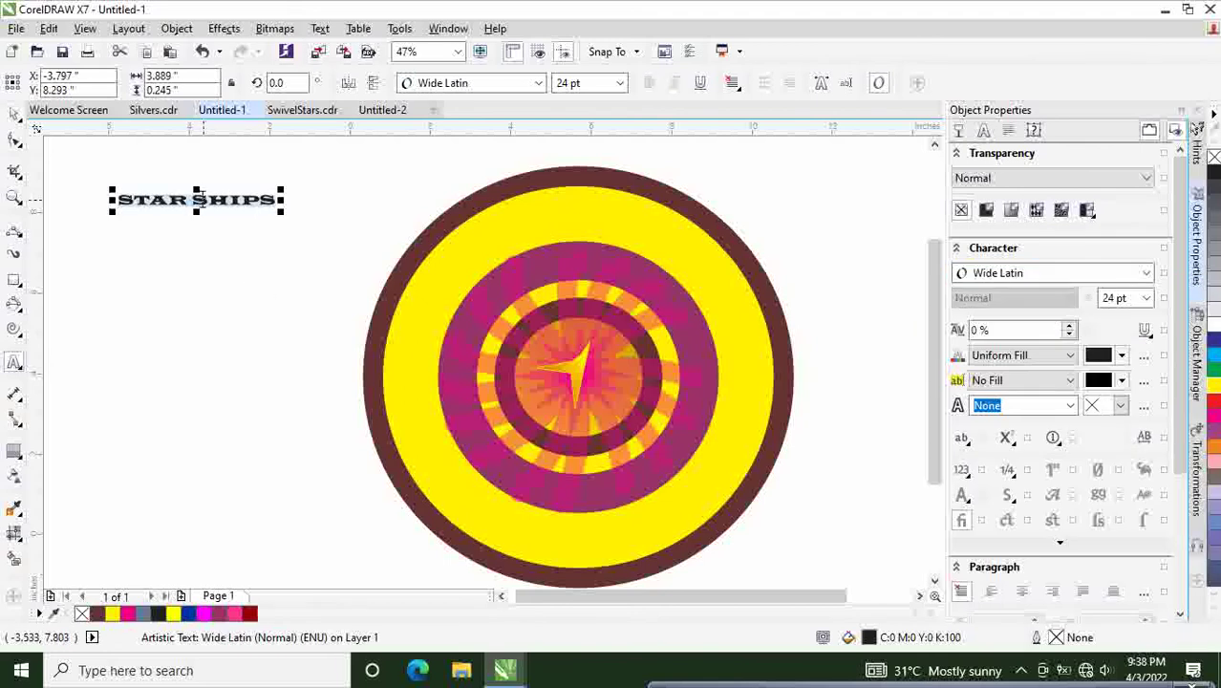
drag(194, 196, 580, 223)
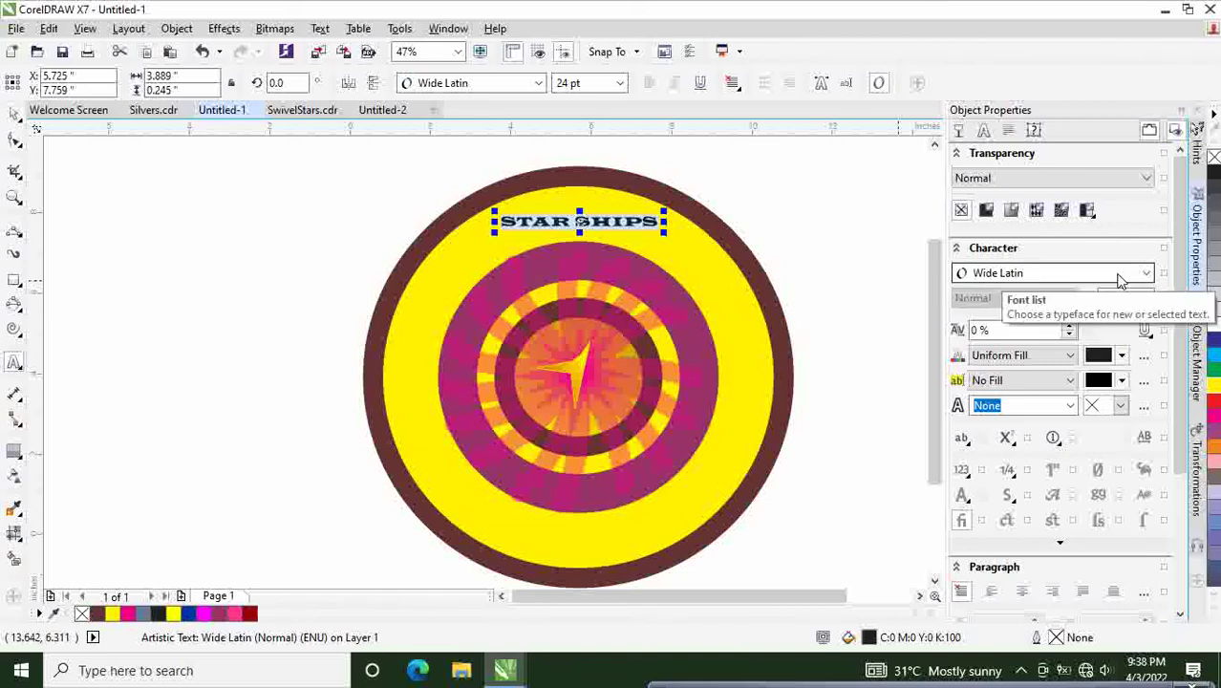
Step: Fill the STAR SHIPS text with the reddish-brown palette colour C:0 M:60 Y:60 K:40
click(1215, 583)
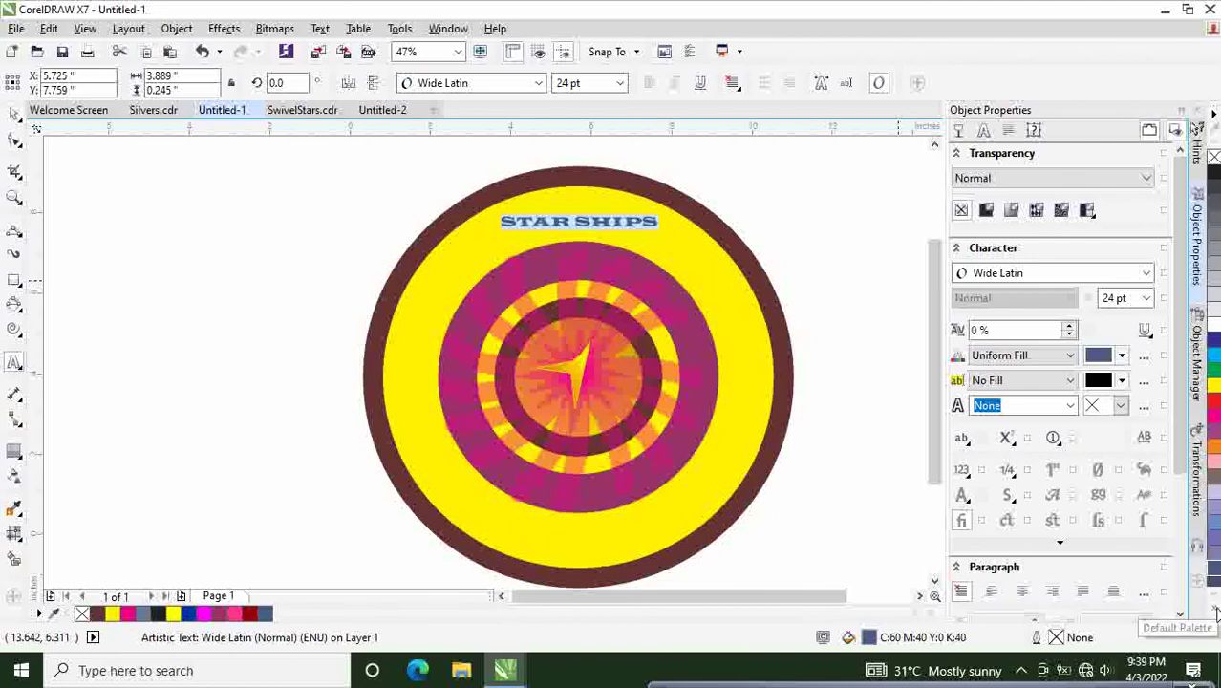
click(1173, 561)
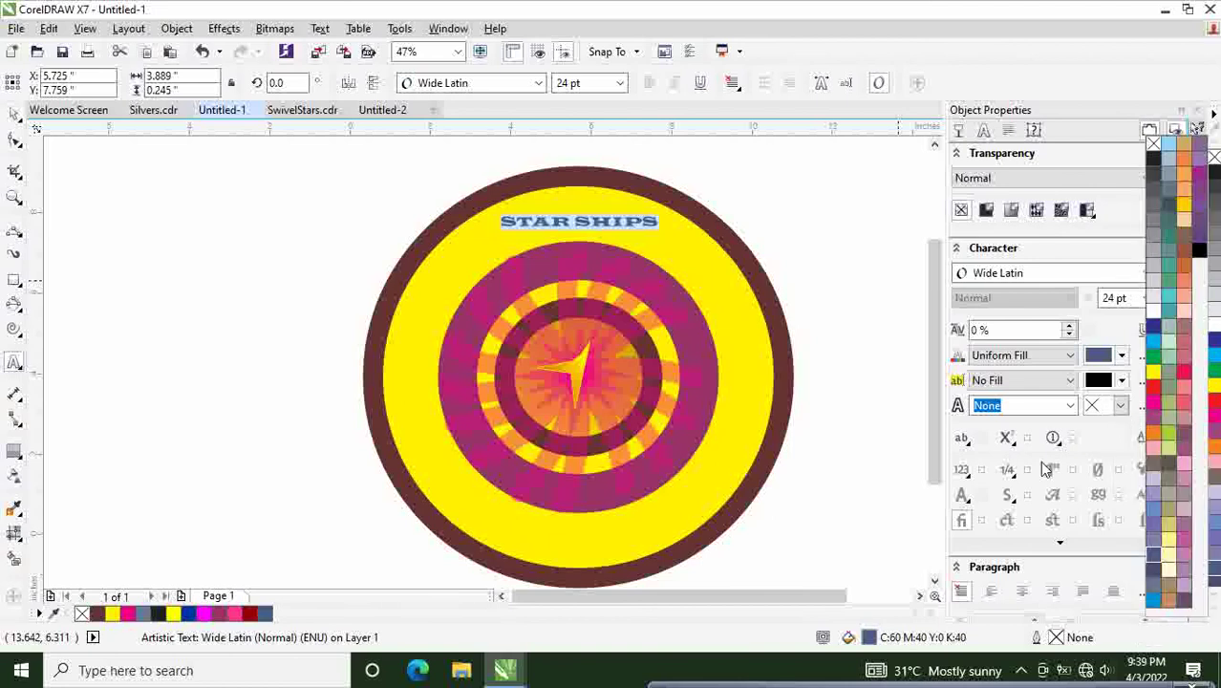
click(1183, 250)
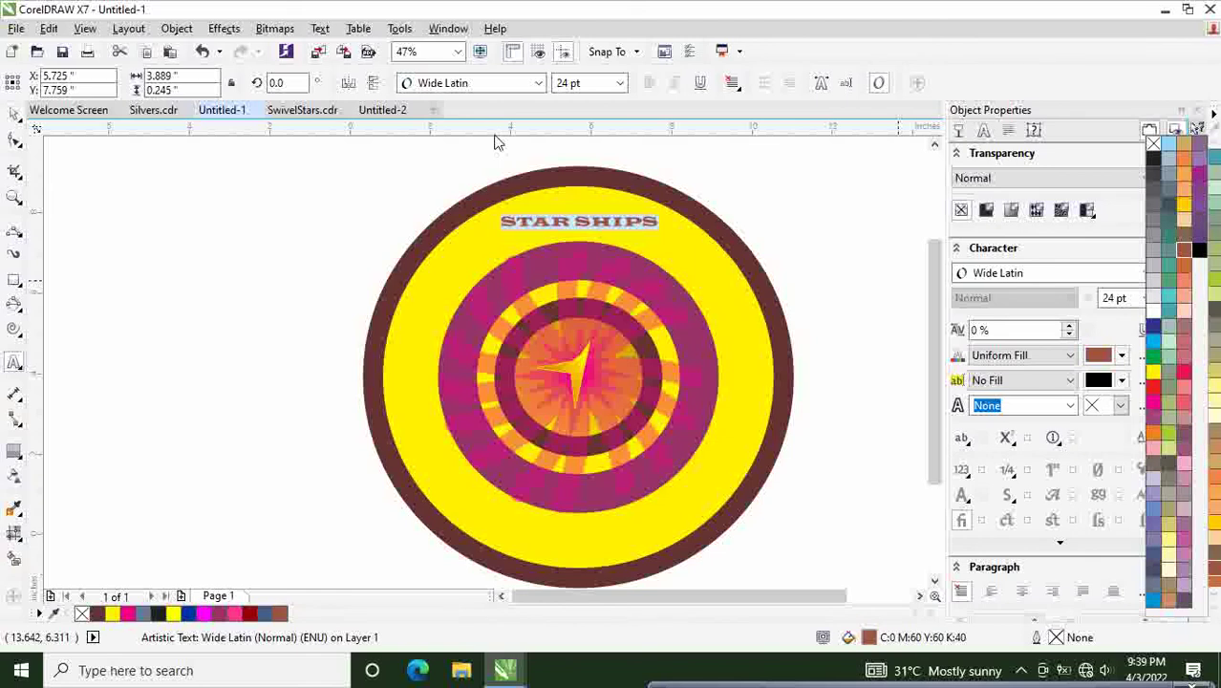
Step: Apply Straighten Text to STAR SHIPS, and try entering 24 pt Arial text along the upper-left curve of the brown rim
click(578, 226)
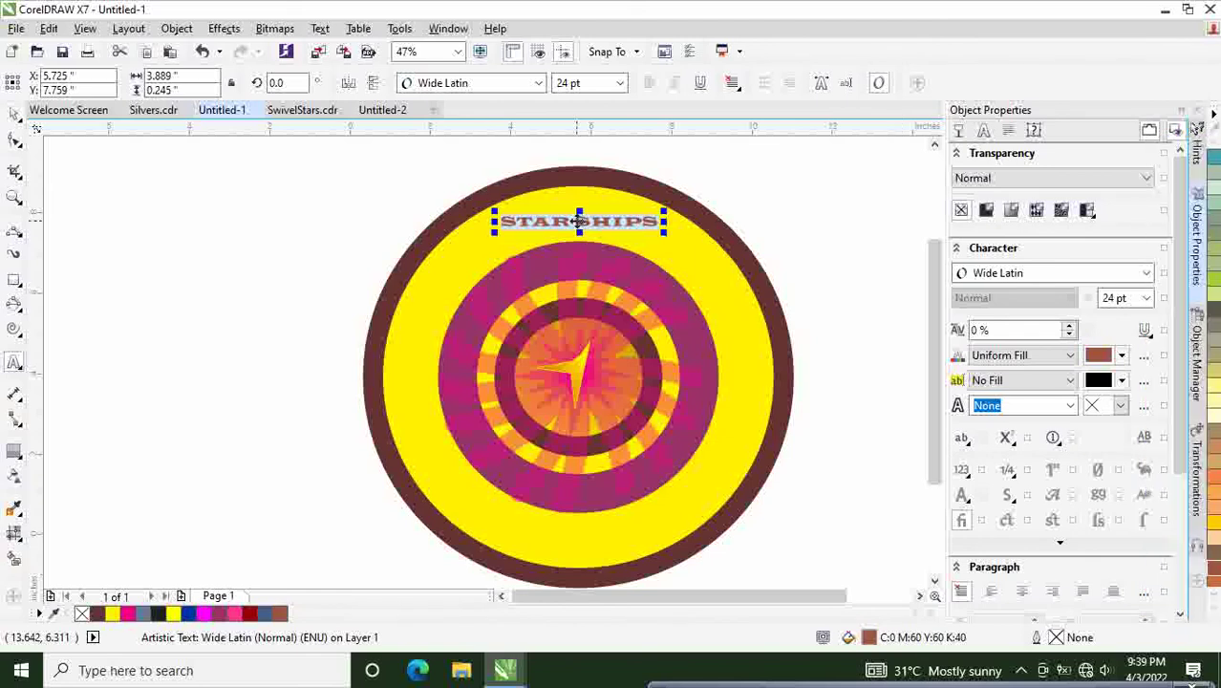
click(320, 28)
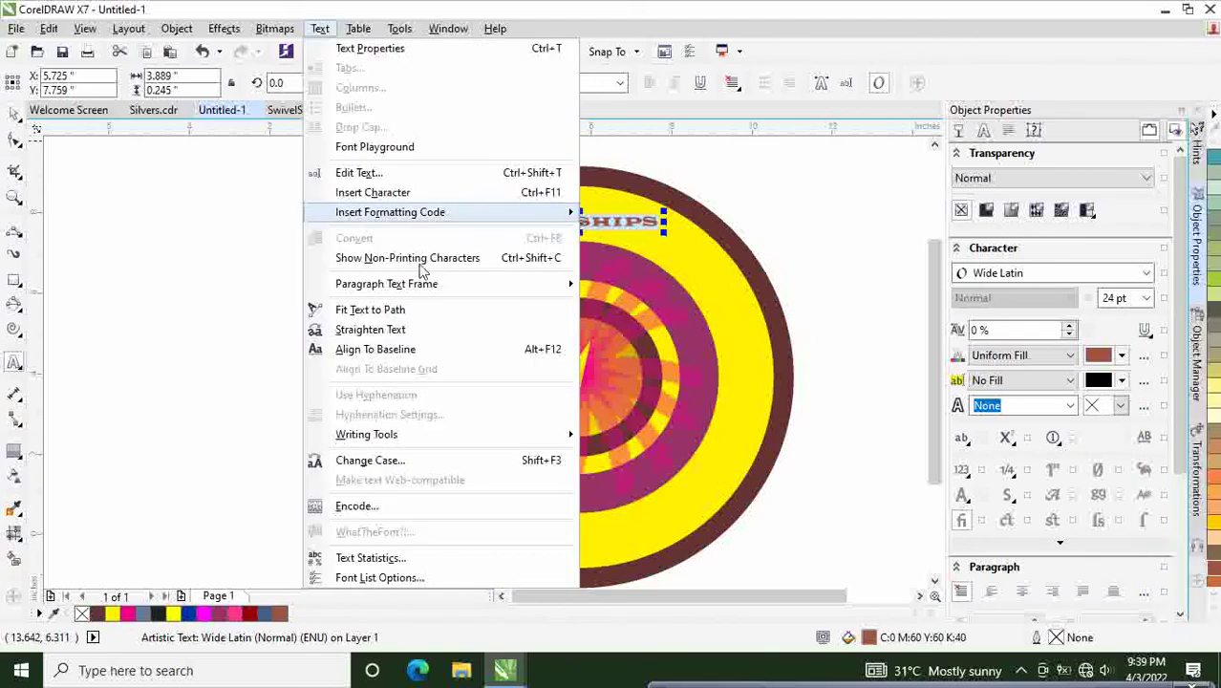
click(421, 329)
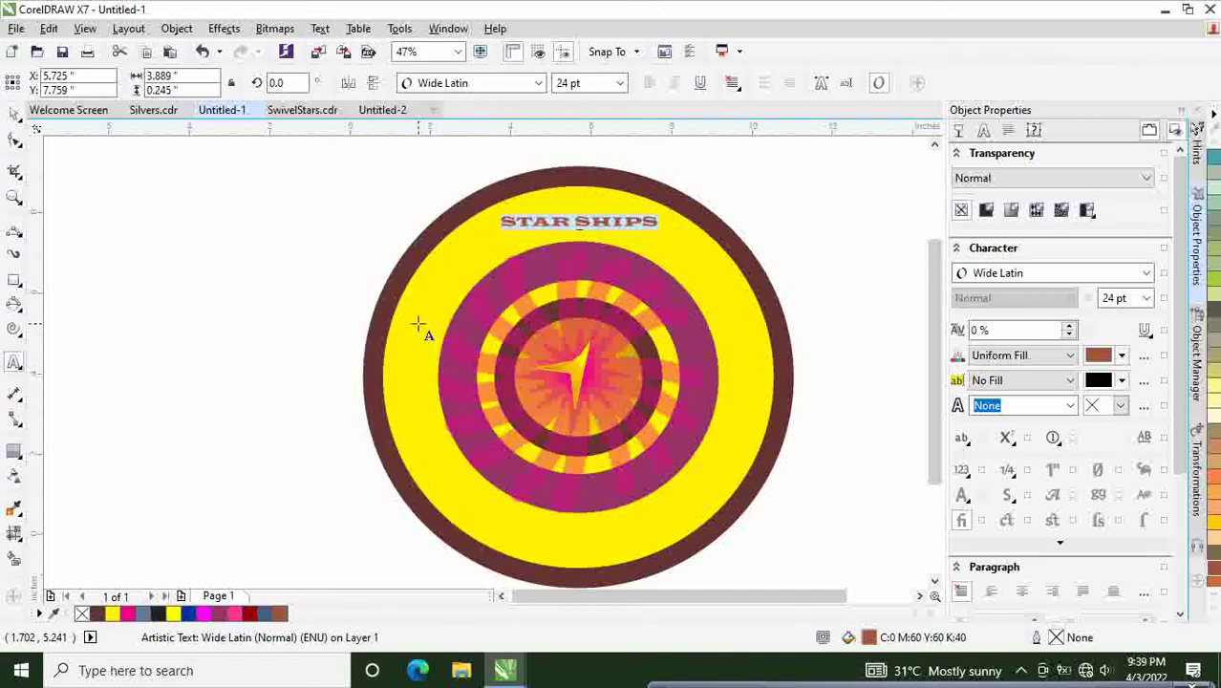
drag(509, 238, 526, 198)
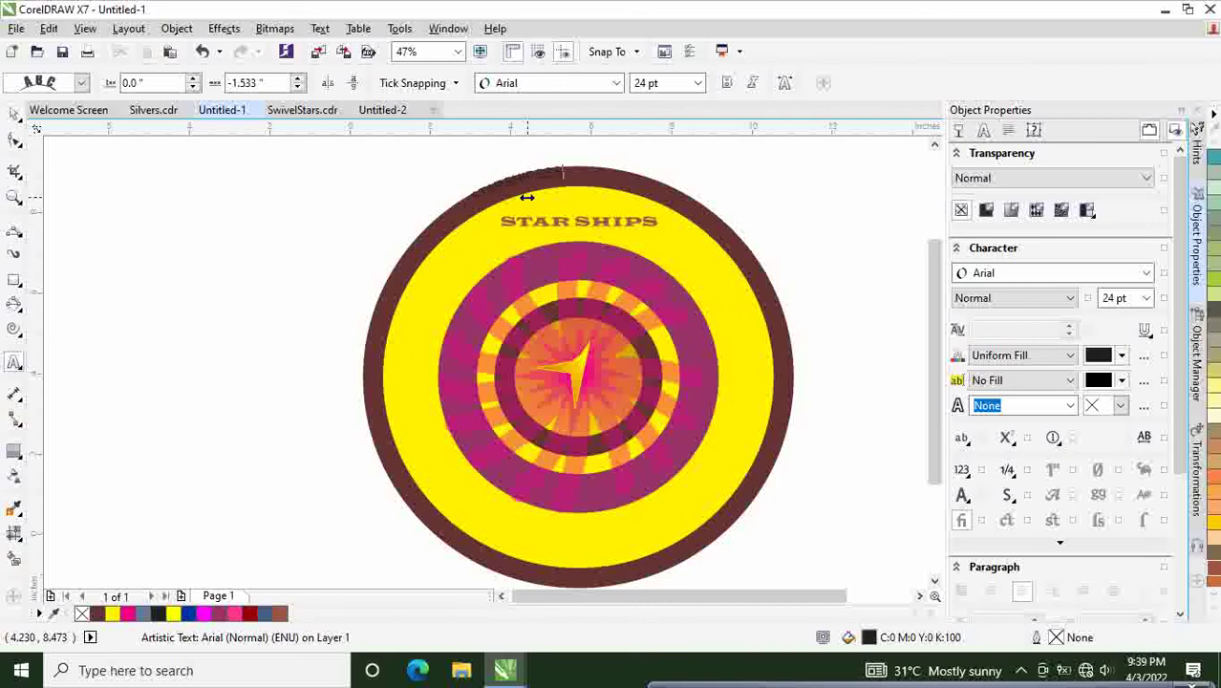
click(511, 177)
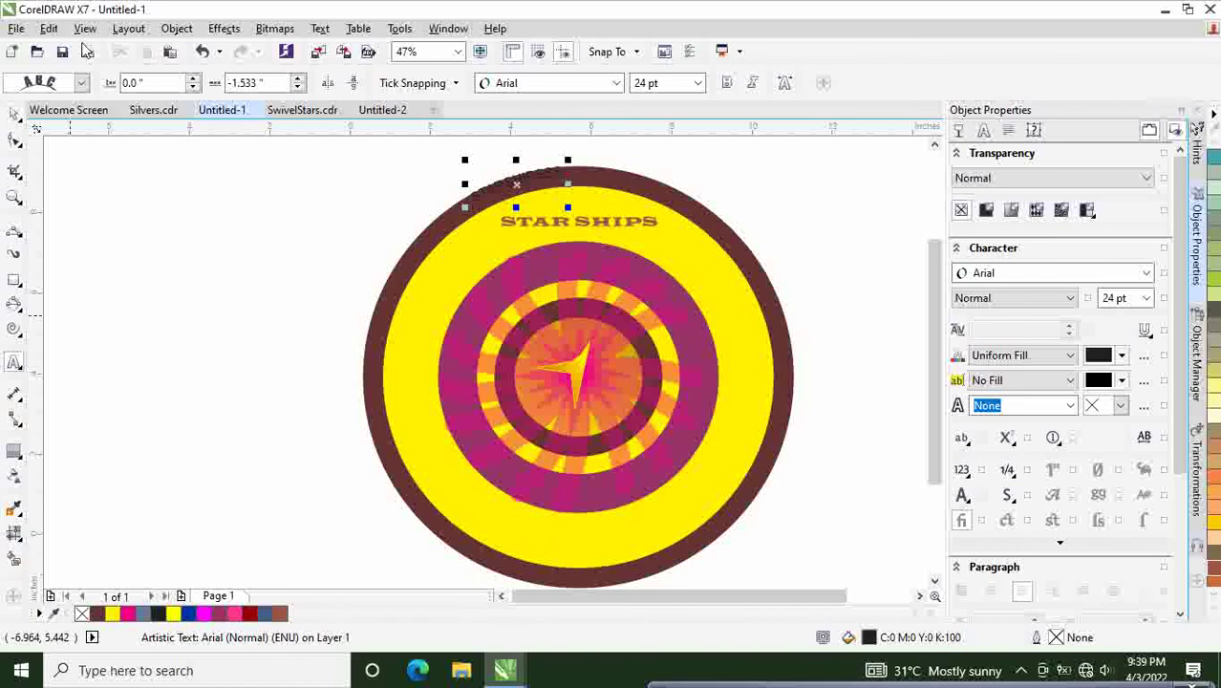
click(244, 247)
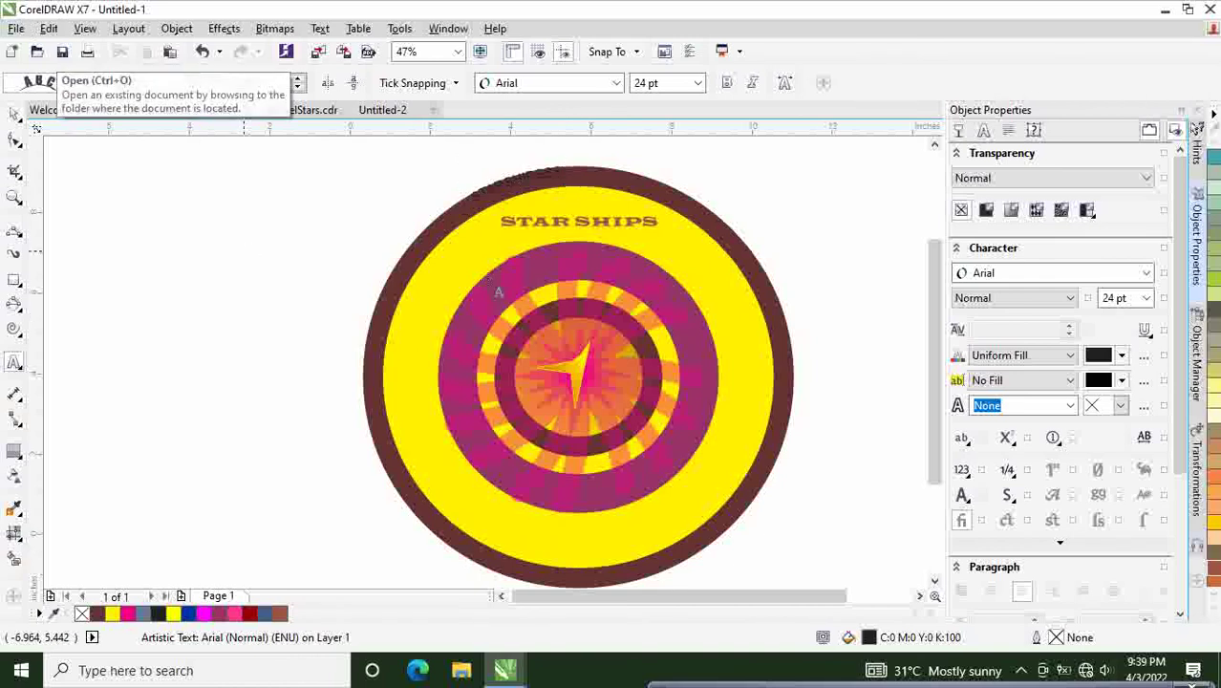
Step: Try starting another text entry in the lower part of the yellow ring
click(497, 538)
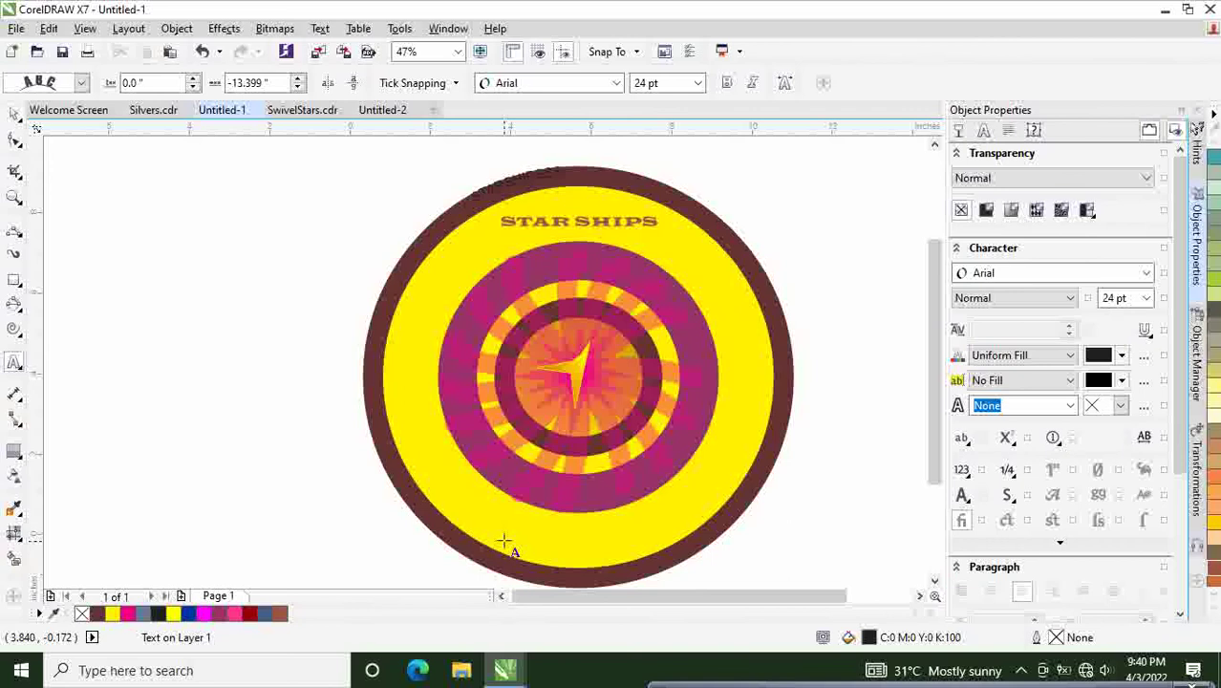
click(503, 542)
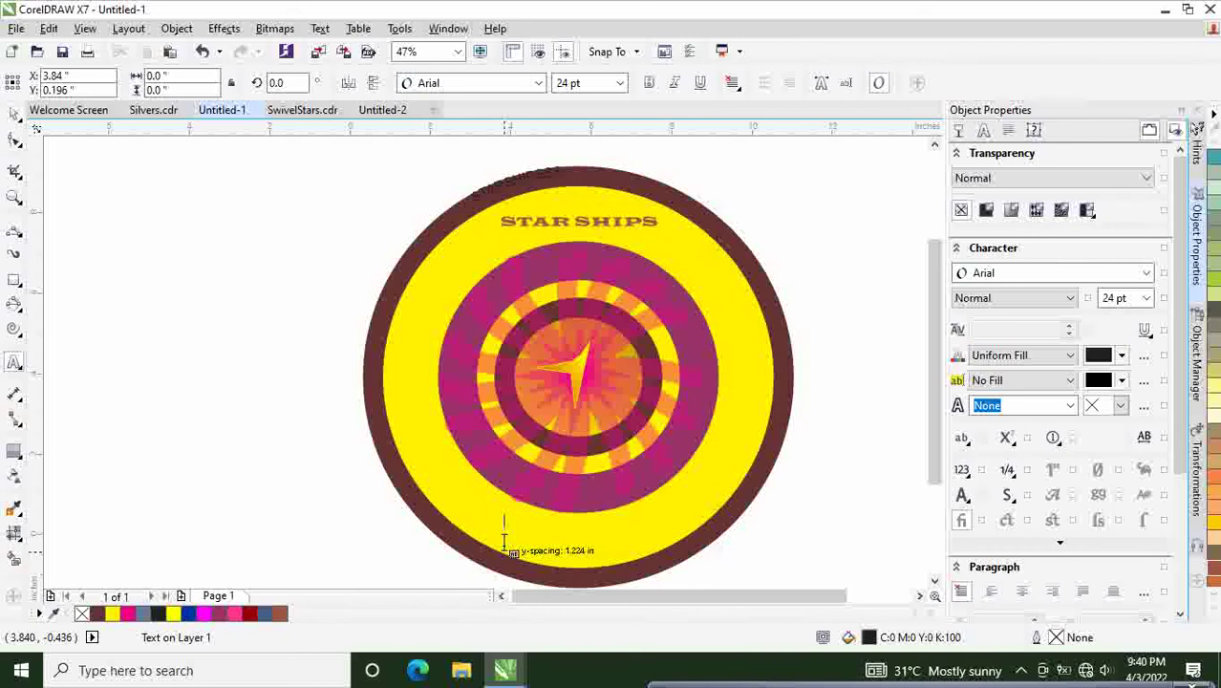
click(503, 533)
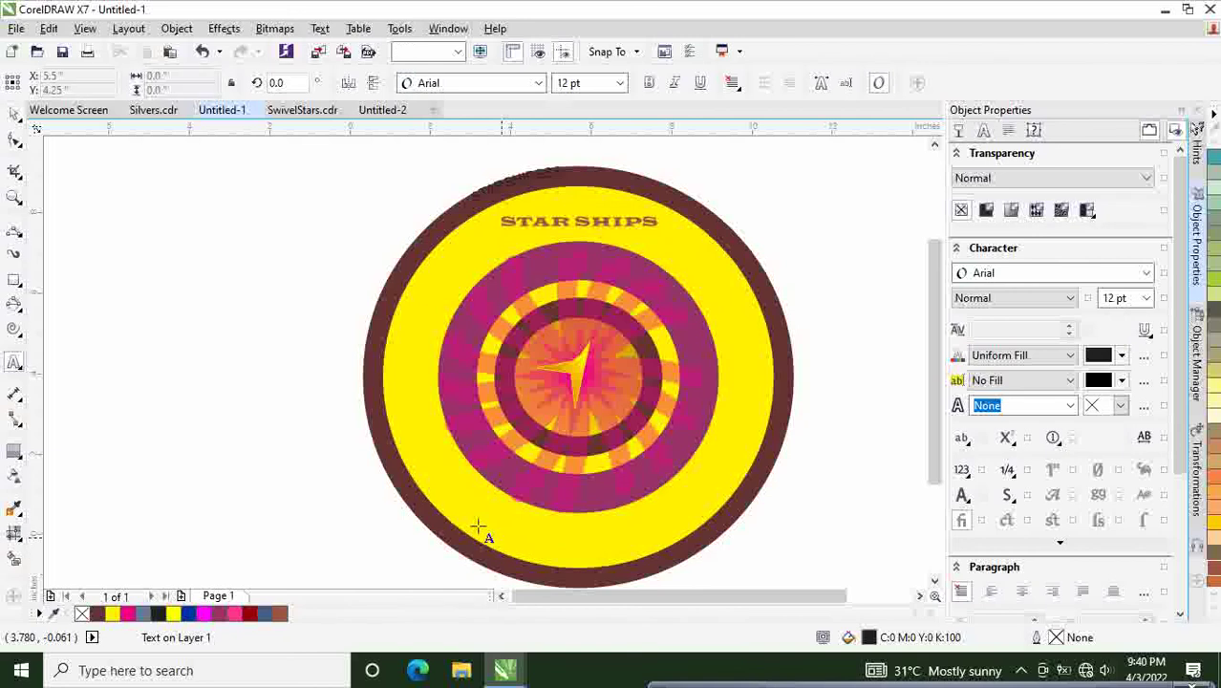
click(439, 495)
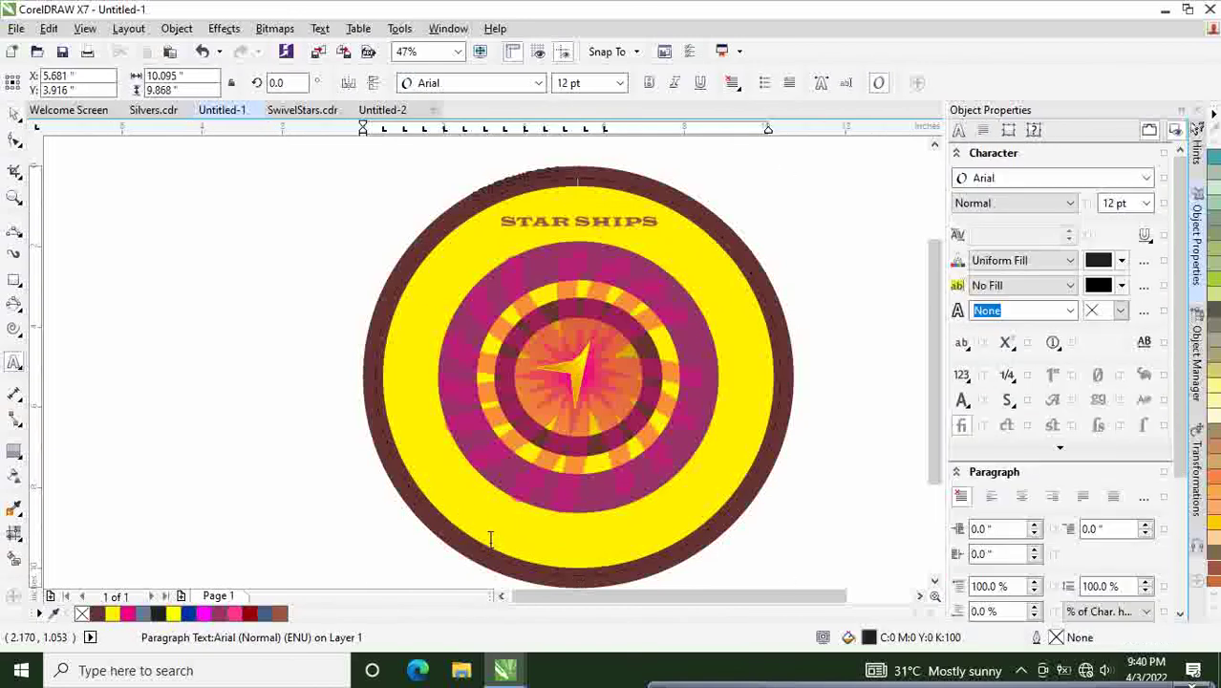
Step: Break the curved text on the brown rim apart from its path and delete it
key(ctrl+space)
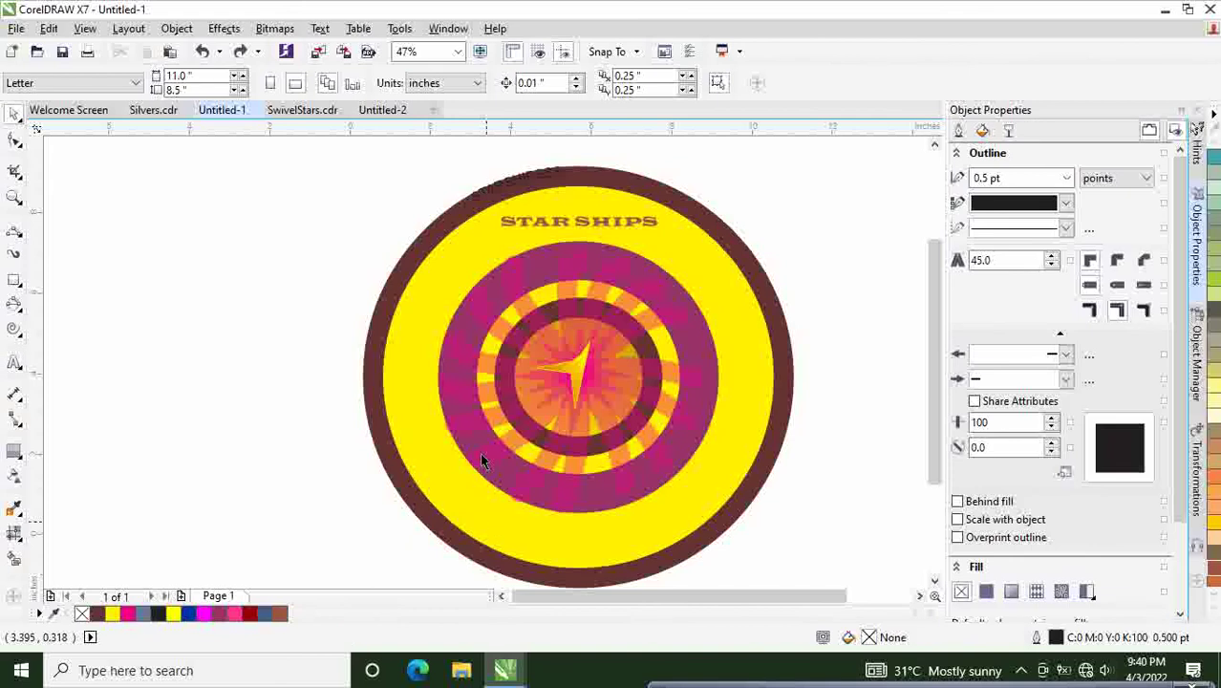
click(509, 182)
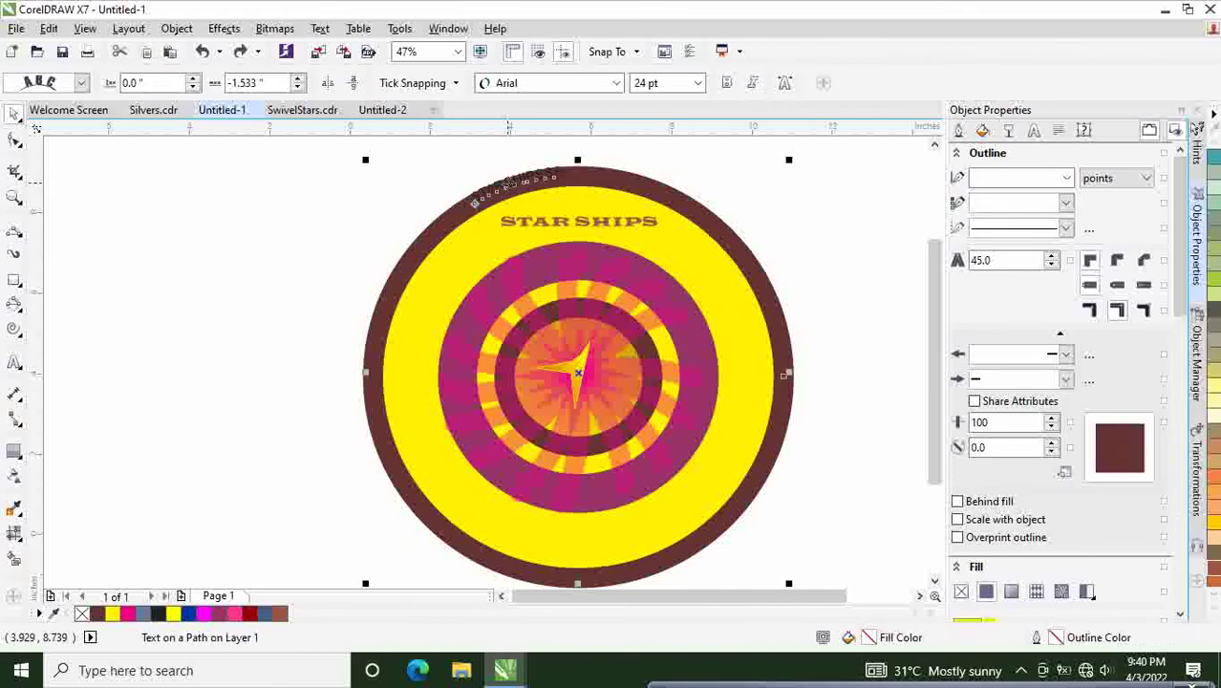
click(213, 327)
click(536, 175)
key(ctrl+k)
key(Delete)
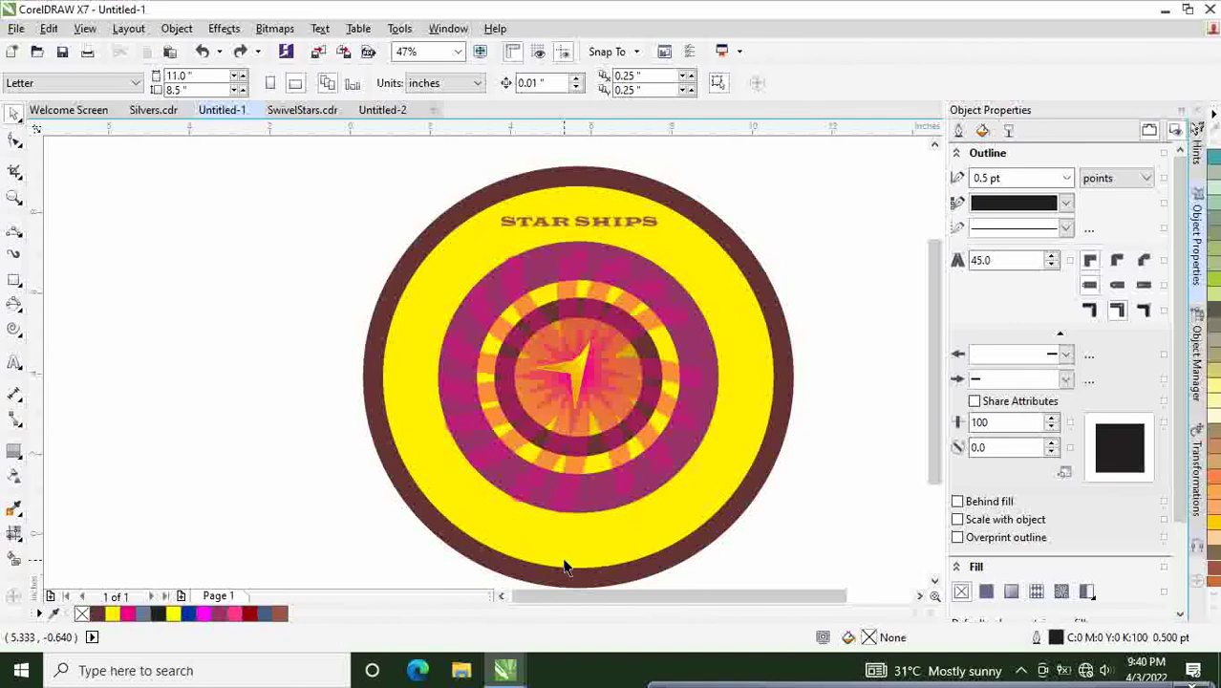
Step: Apply Straighten Text to the STAR SHIPS lettering in the upper part of the yellow ring
click(318, 33)
mouse_move(377, 286)
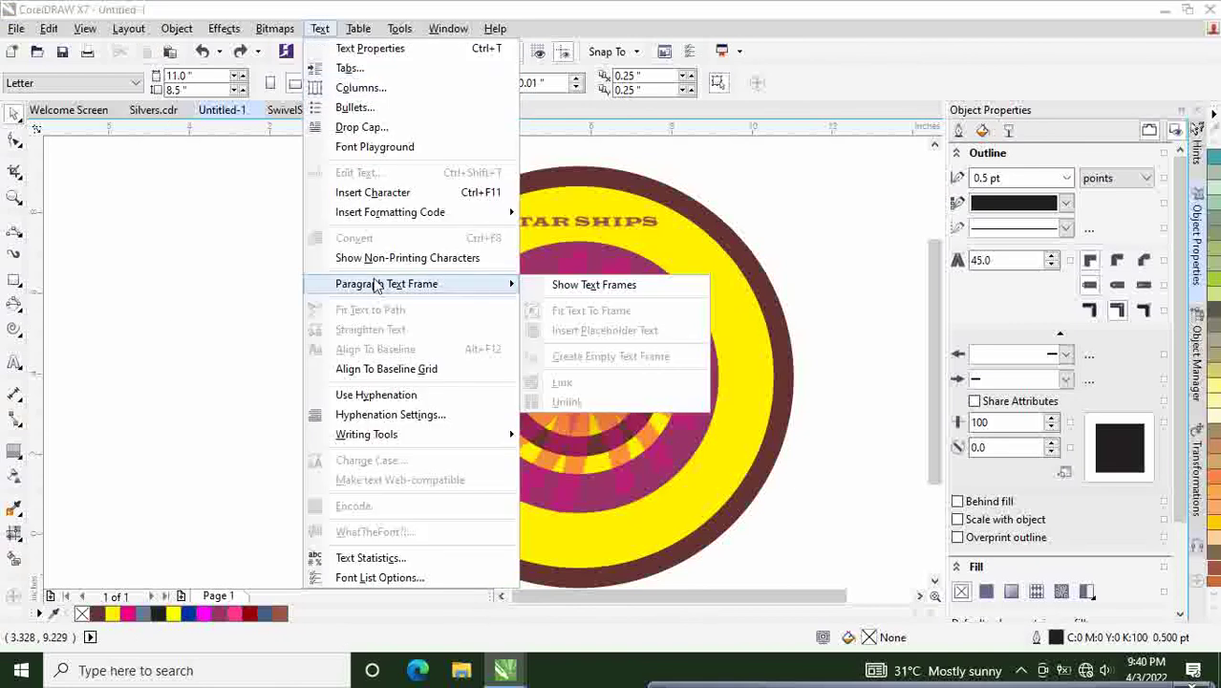
click(611, 227)
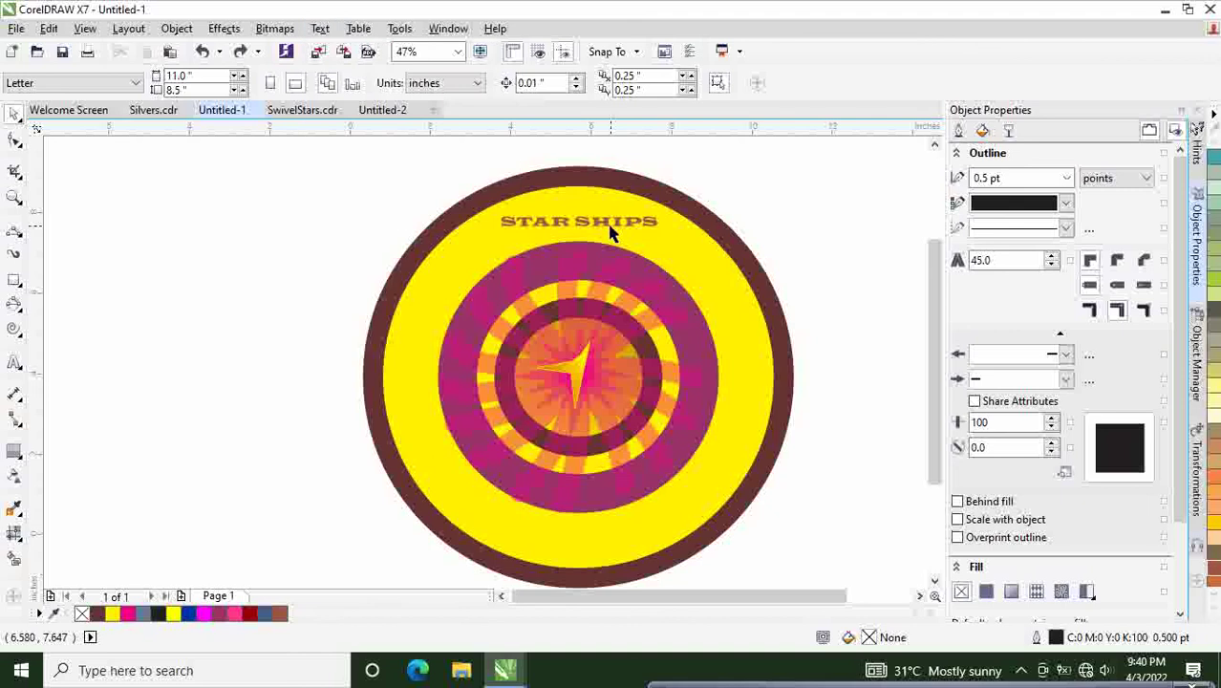
click(609, 223)
right_click(611, 227)
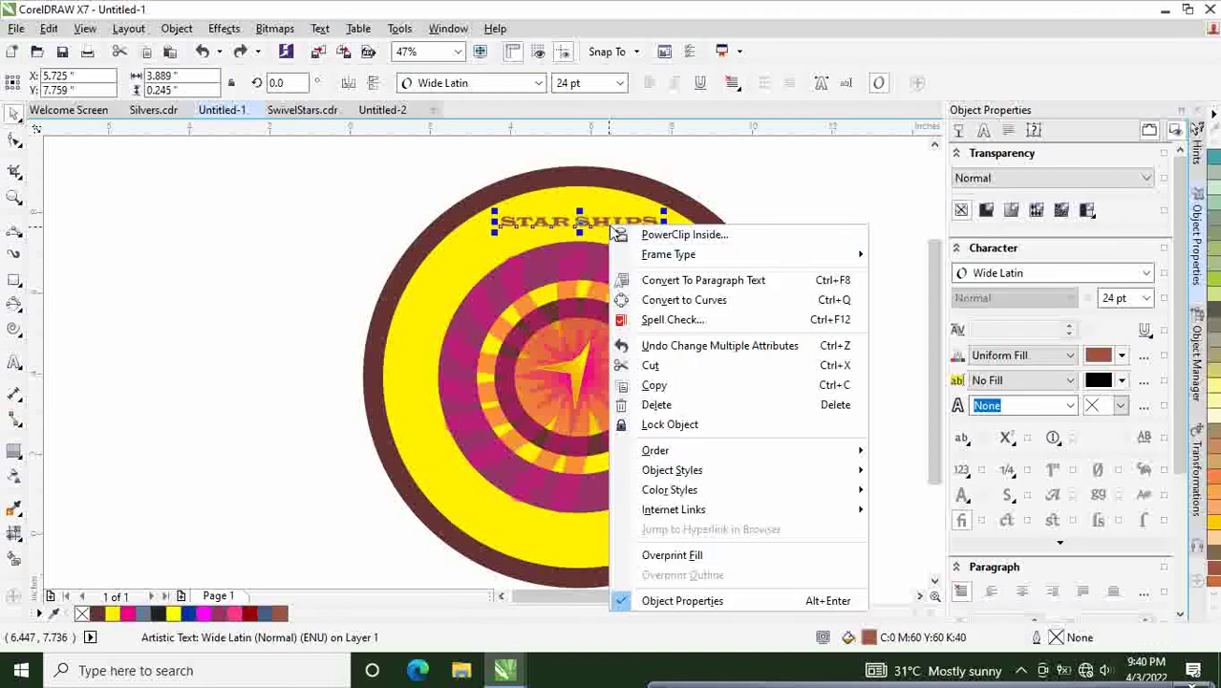
key(Escape)
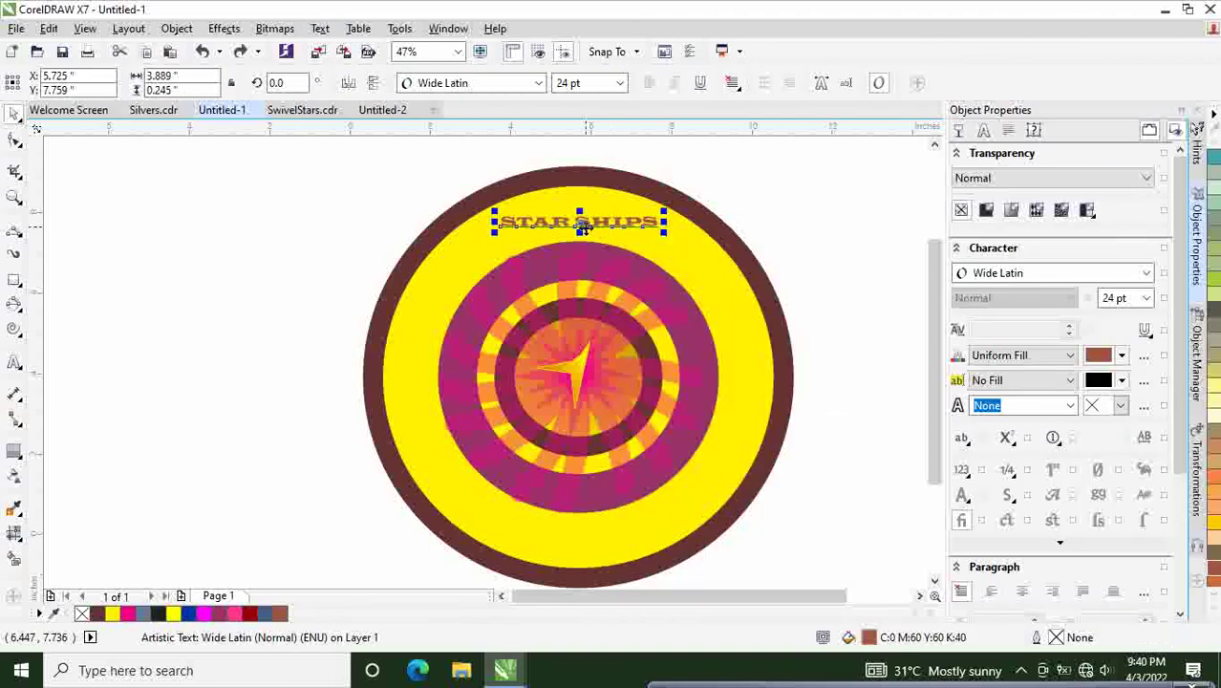
click(320, 29)
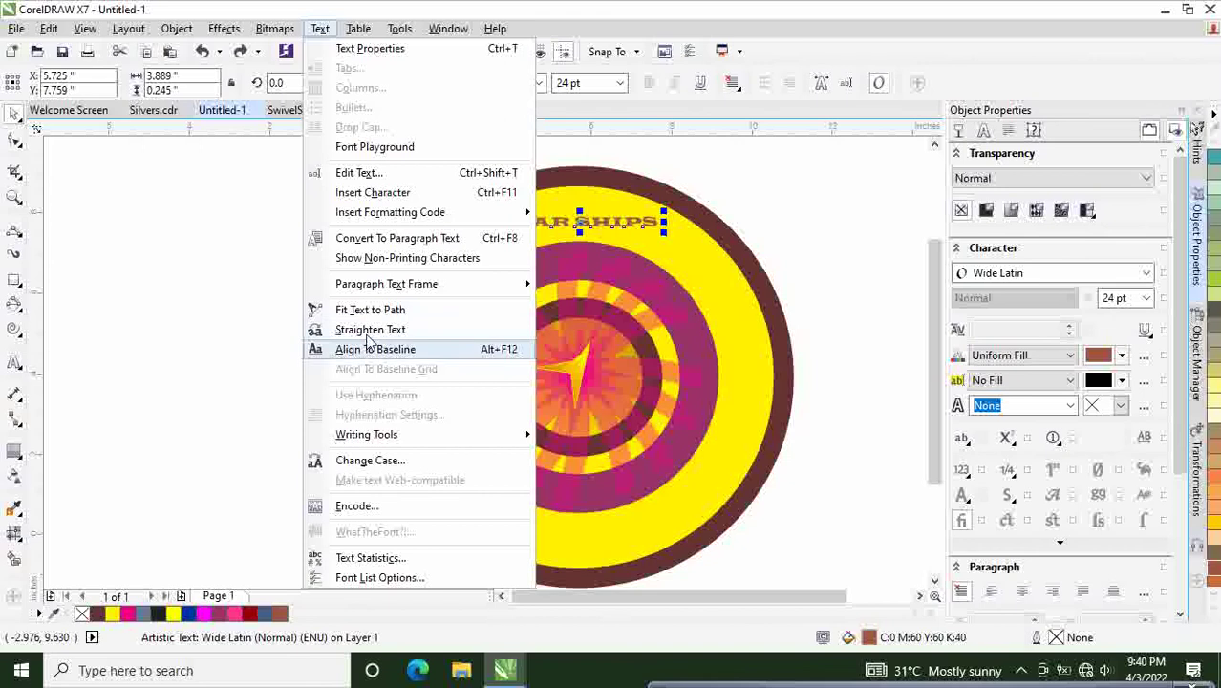
click(344, 328)
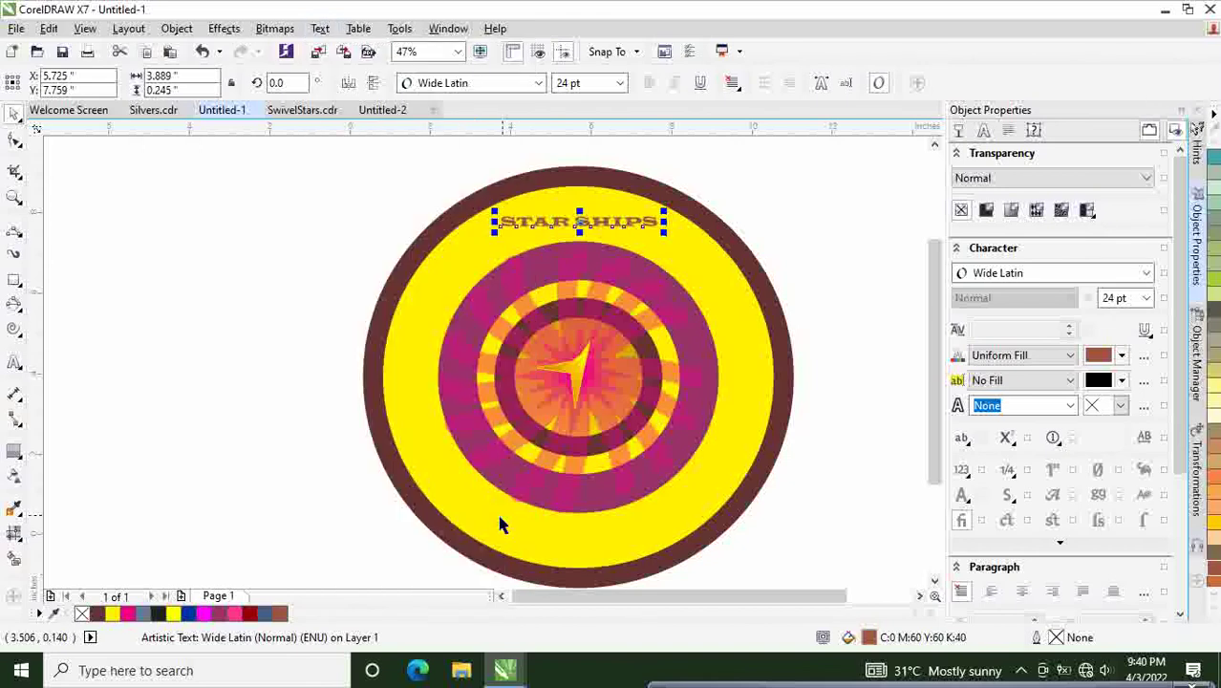
Step: Check the outer yellow circle with the Shape tool, and reapply Straighten Text to STAR SHIPS
click(492, 540)
key(F10)
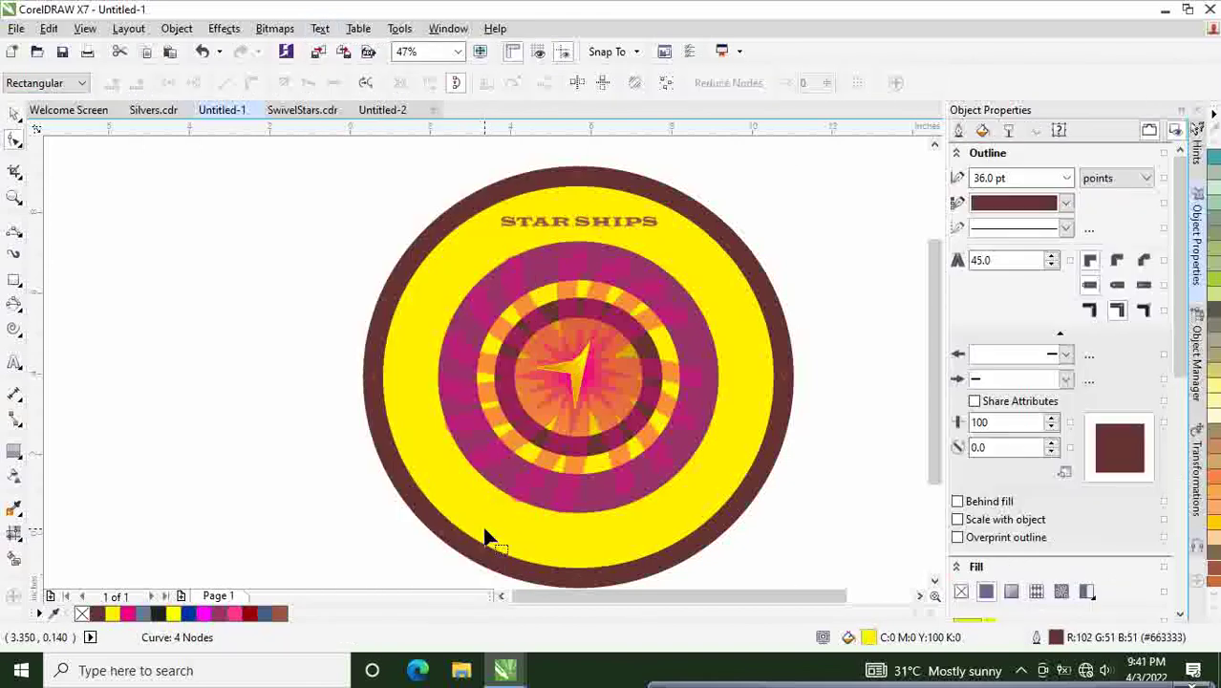
click(14, 112)
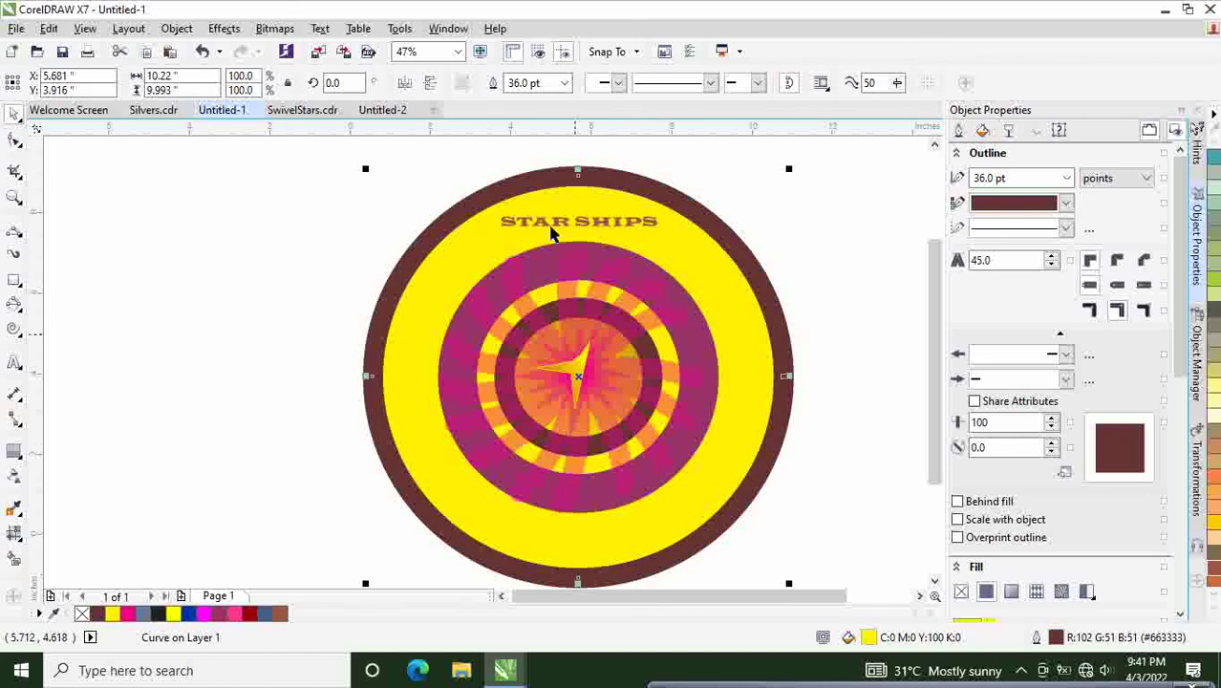
click(546, 222)
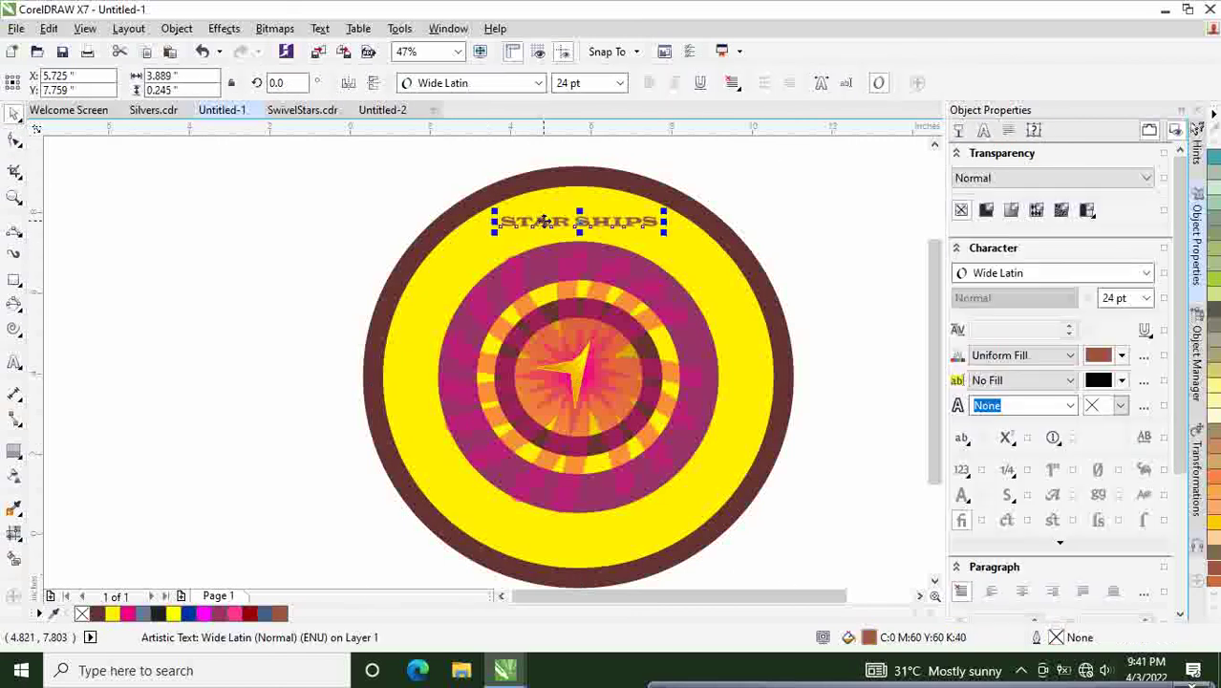
click(320, 28)
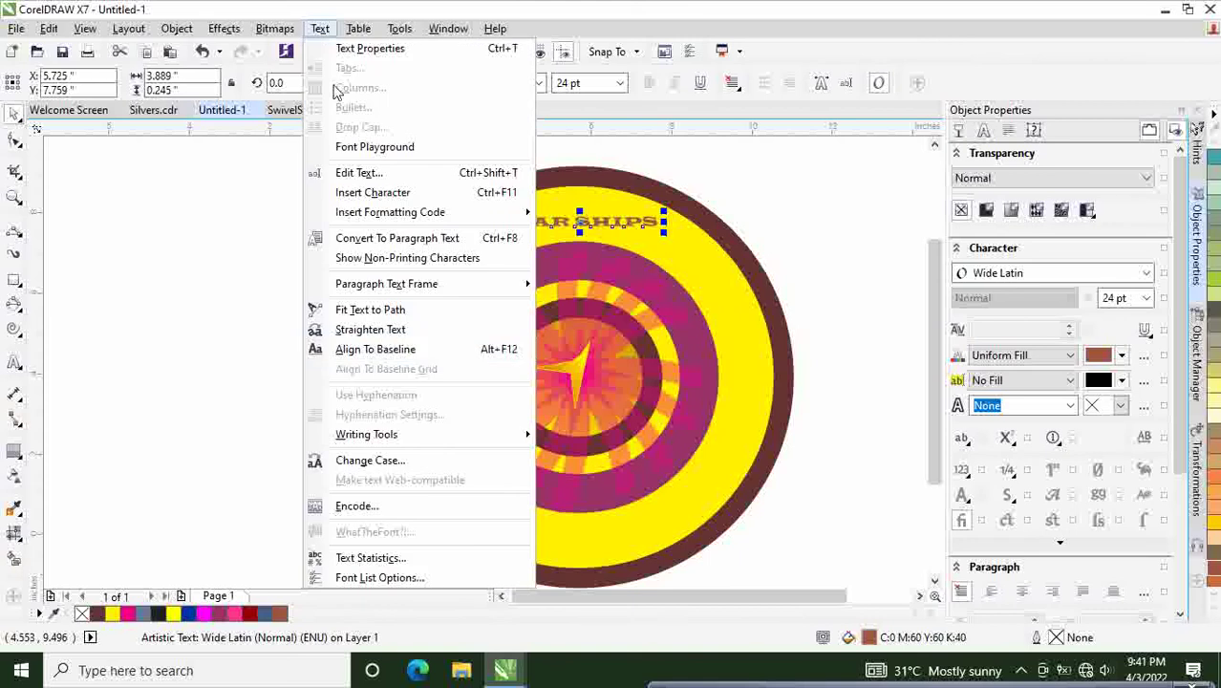
click(371, 329)
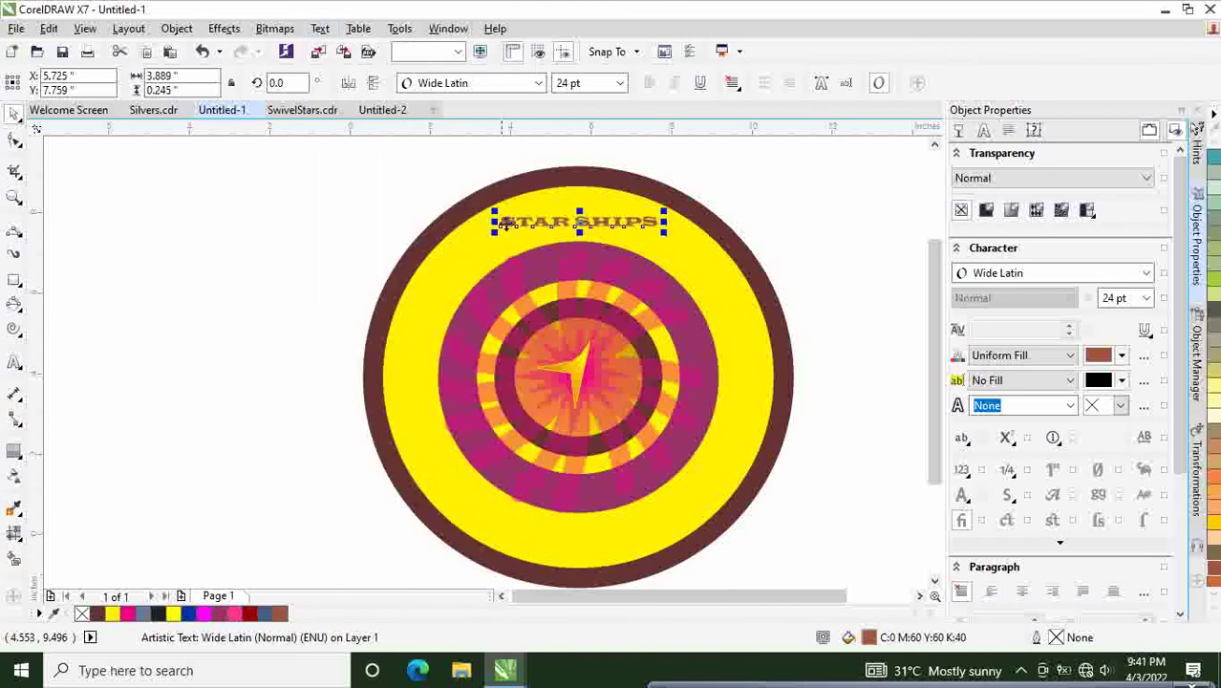
Step: Try moving STAR SHIPS down to the edge of the purple ring and shifting the outer yellow circle downward
click(482, 521)
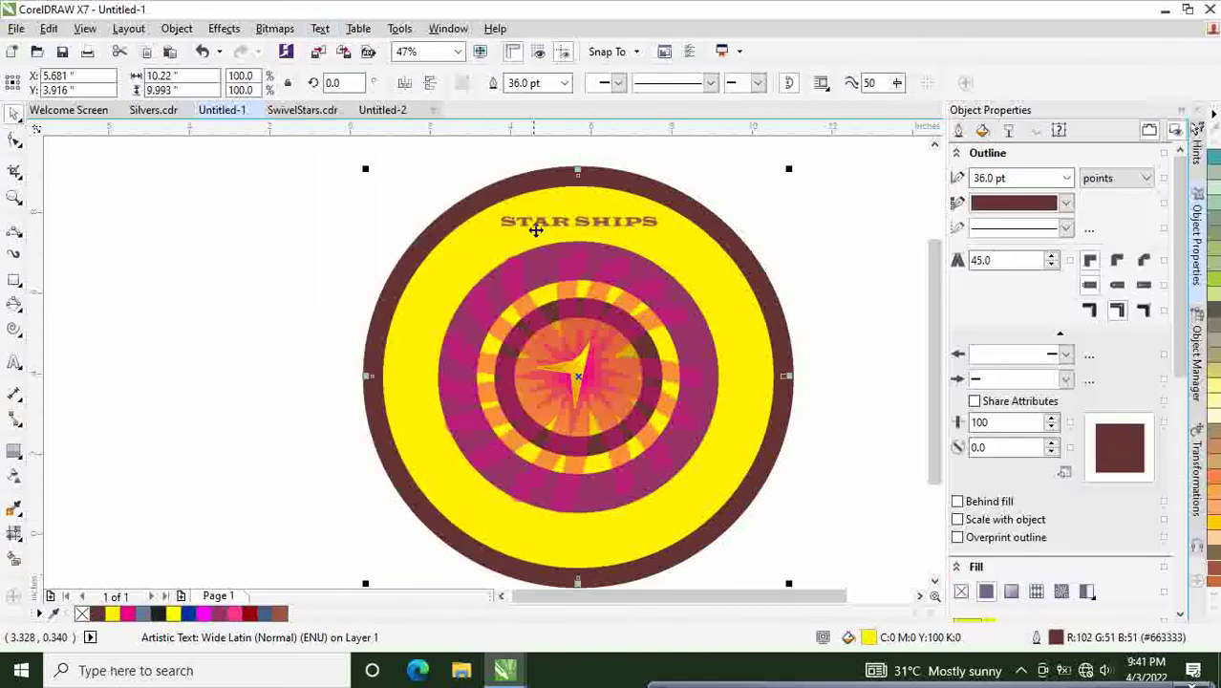
click(540, 225)
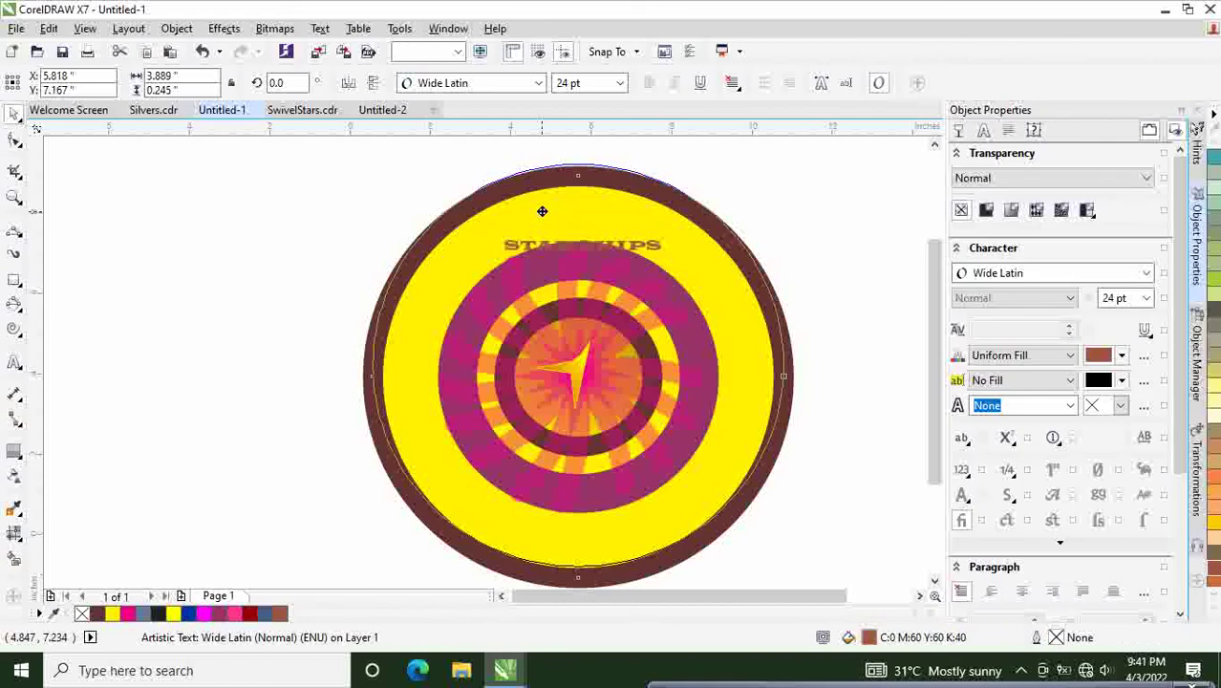
drag(543, 254, 501, 461)
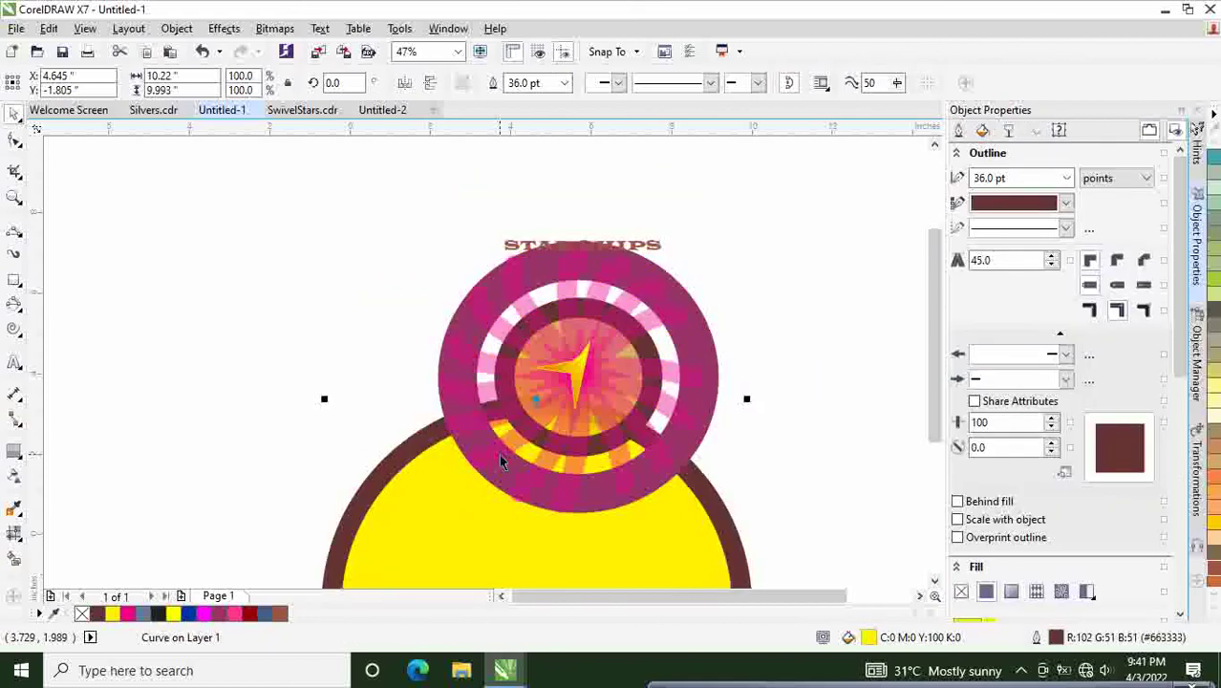
Step: Undo the moves of the outer yellow circle and the STAR SHIPS text, keeping the lettering's reddish-brown fill
key(ctrl+z)
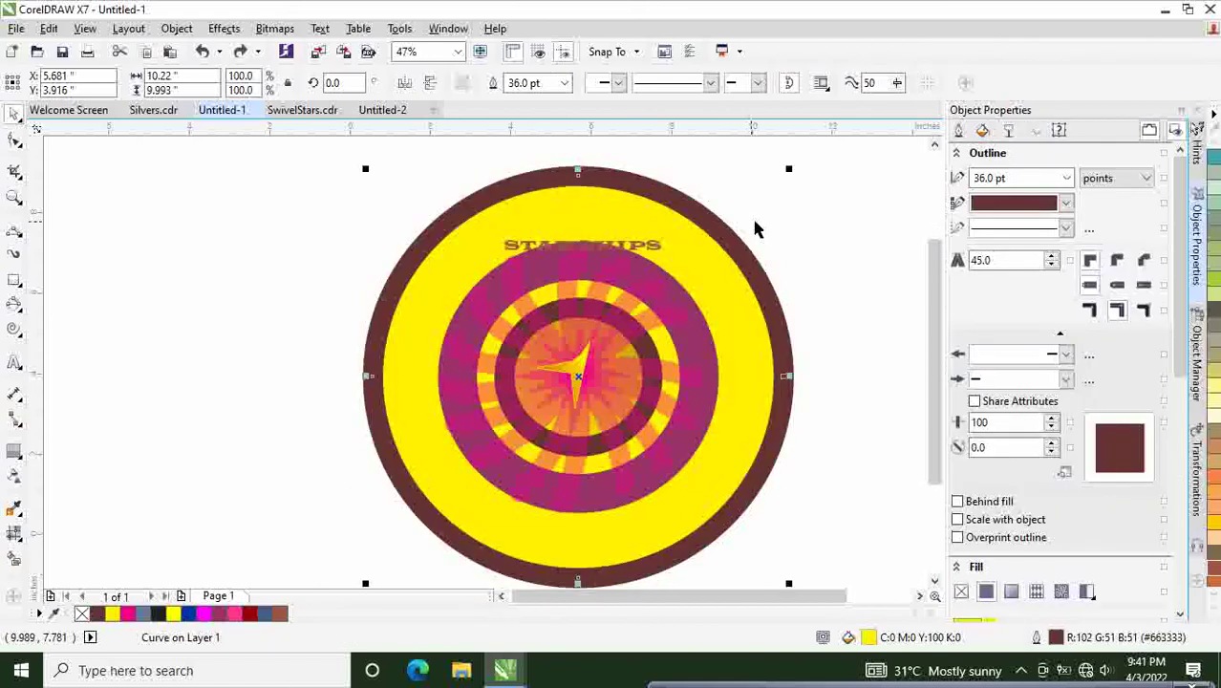
click(853, 235)
key(ctrl+z)
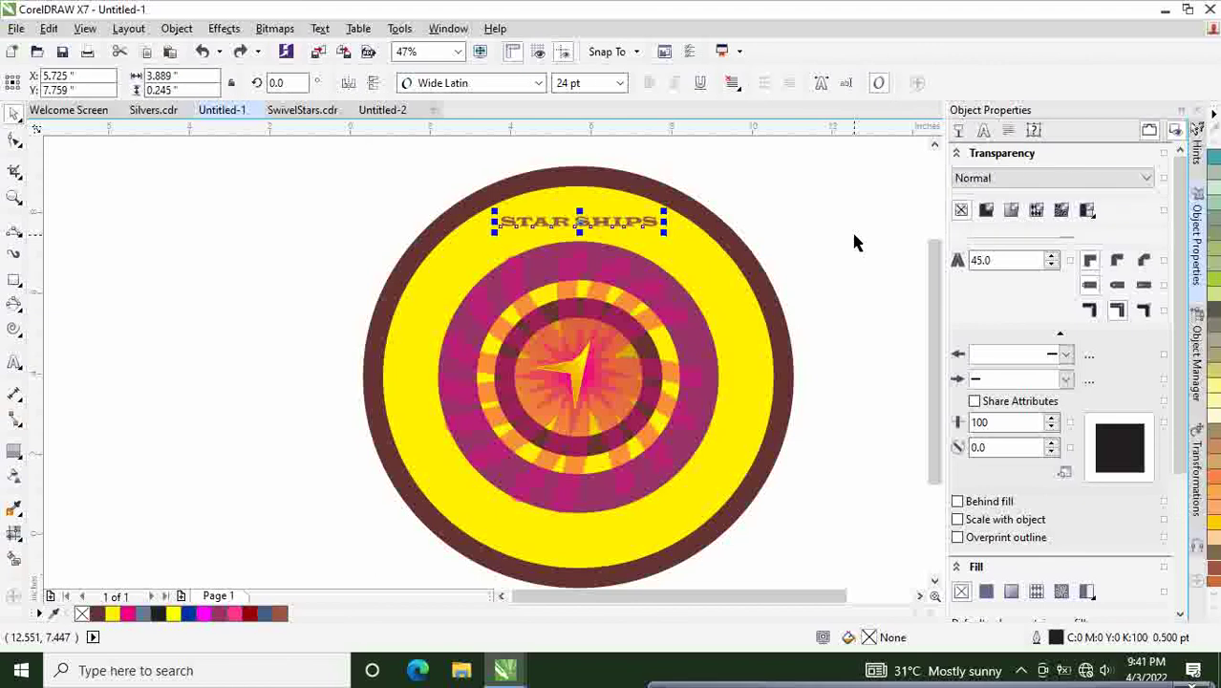
key(ctrl+z)
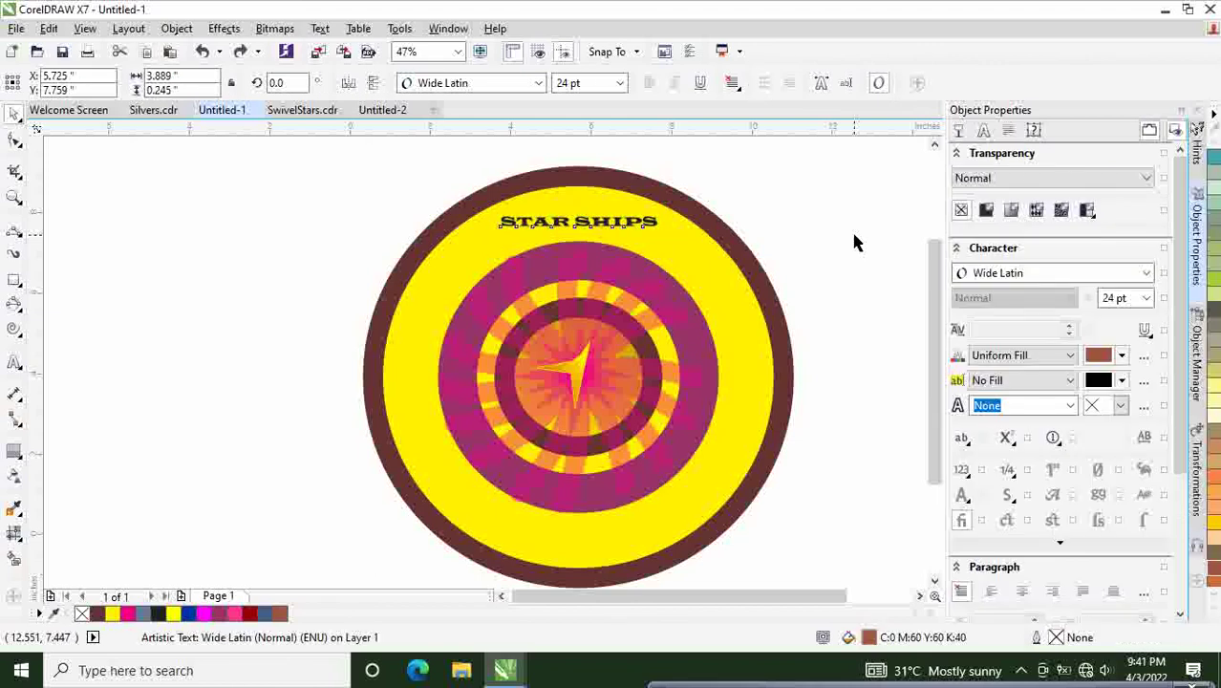
click(240, 55)
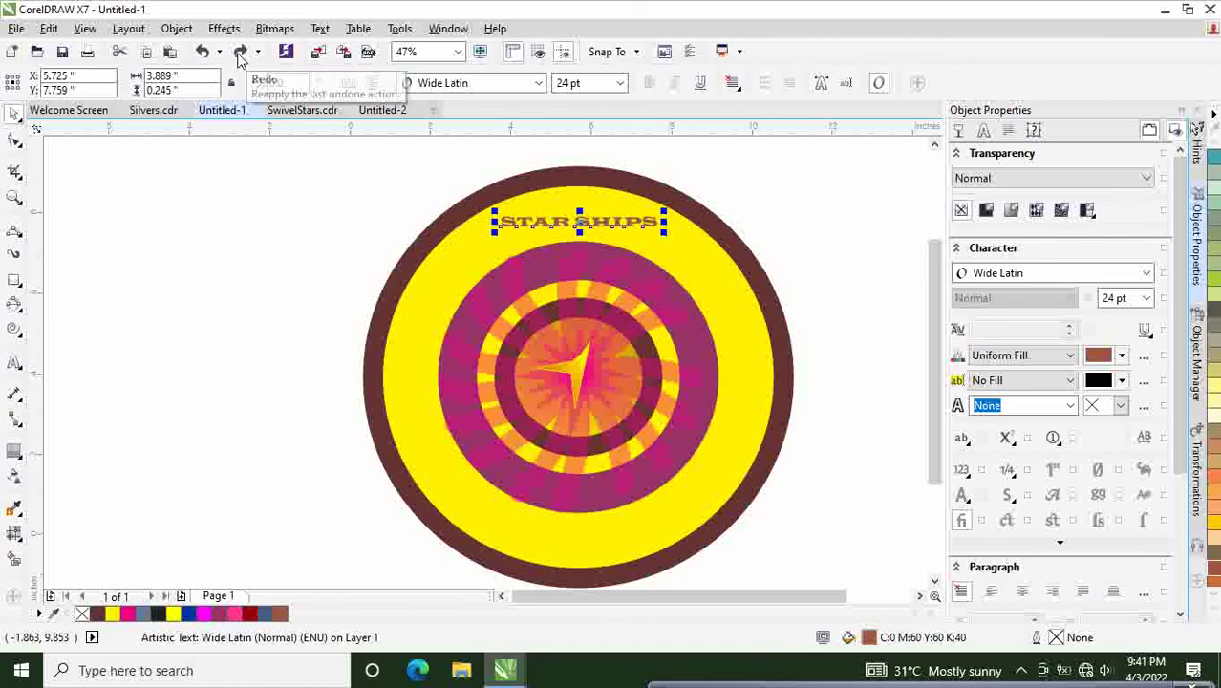
click(240, 56)
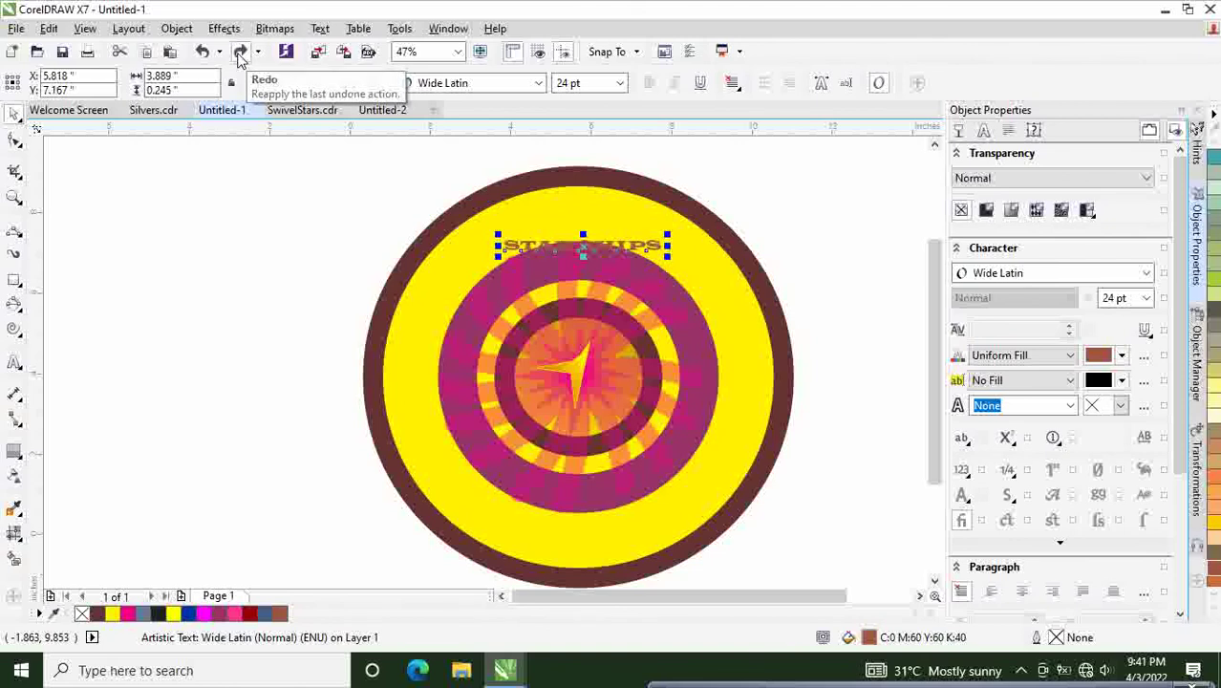
click(240, 56)
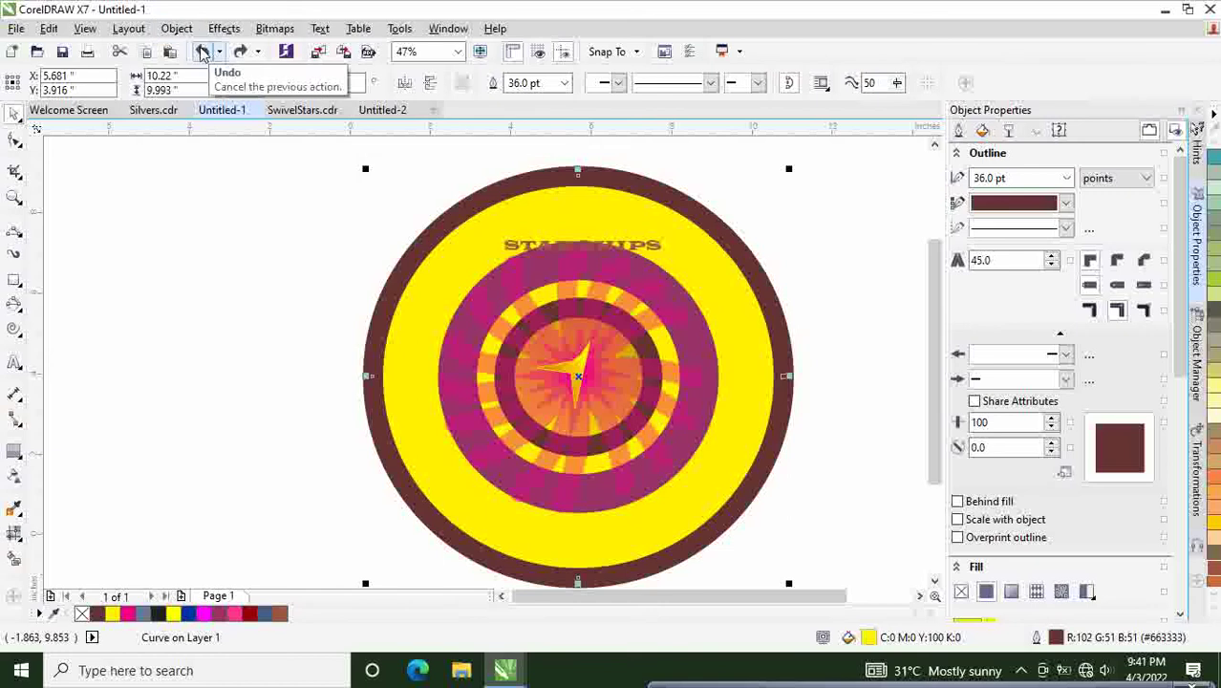
click(202, 53)
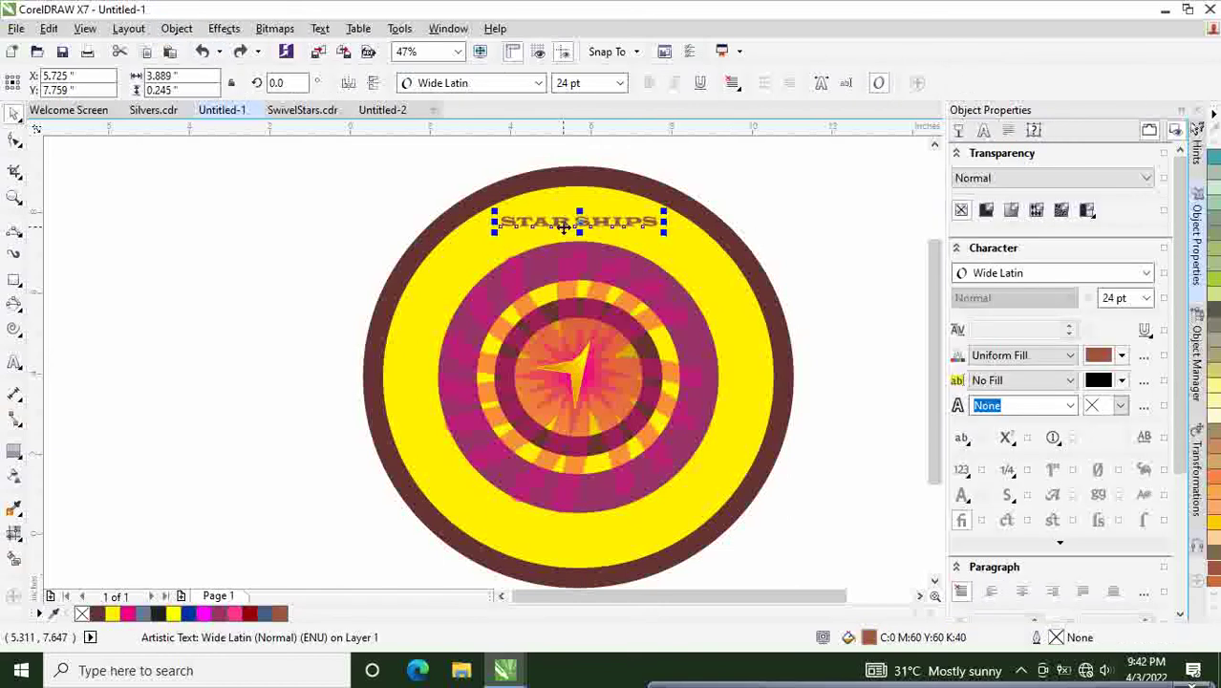
Step: Apply Align To Baseline to STAR SHIPS and move it to the lower part of the yellow ring
right_click(564, 227)
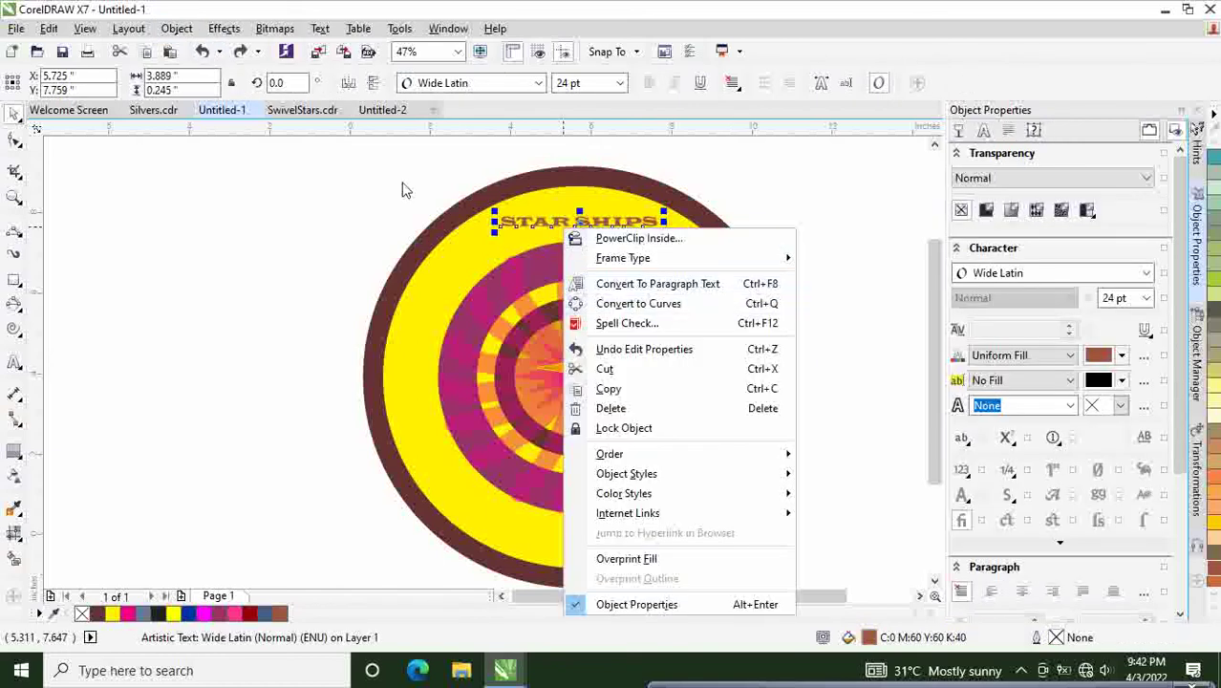
click(321, 28)
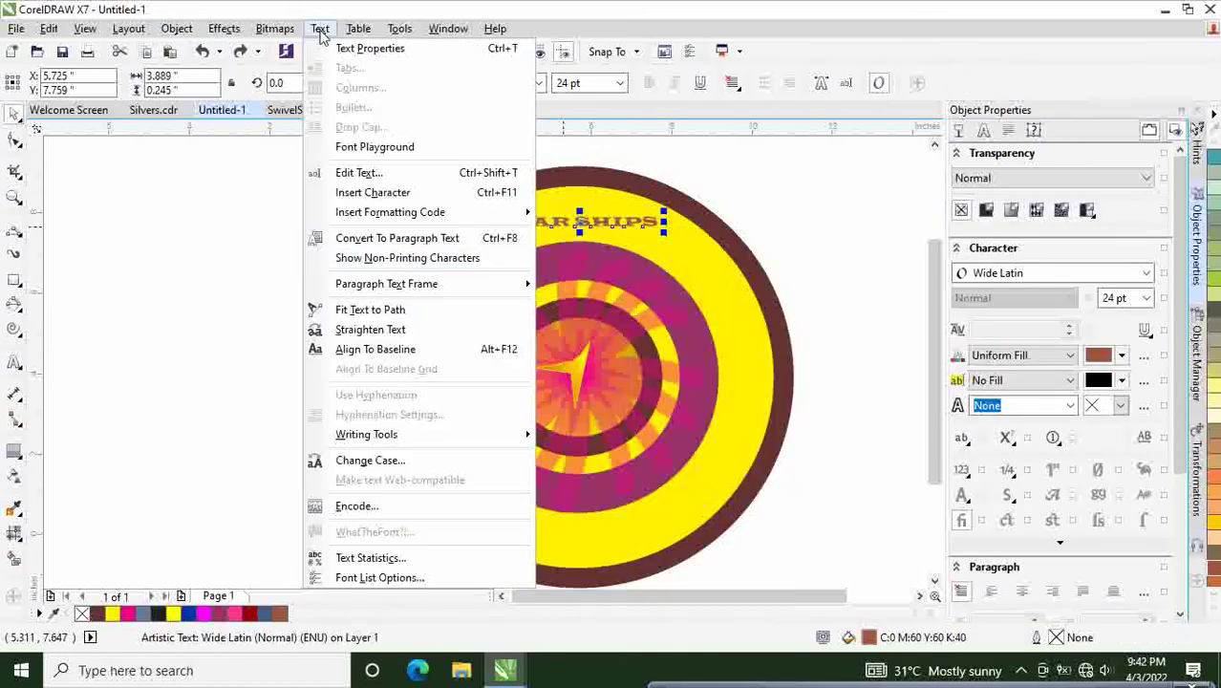
click(361, 350)
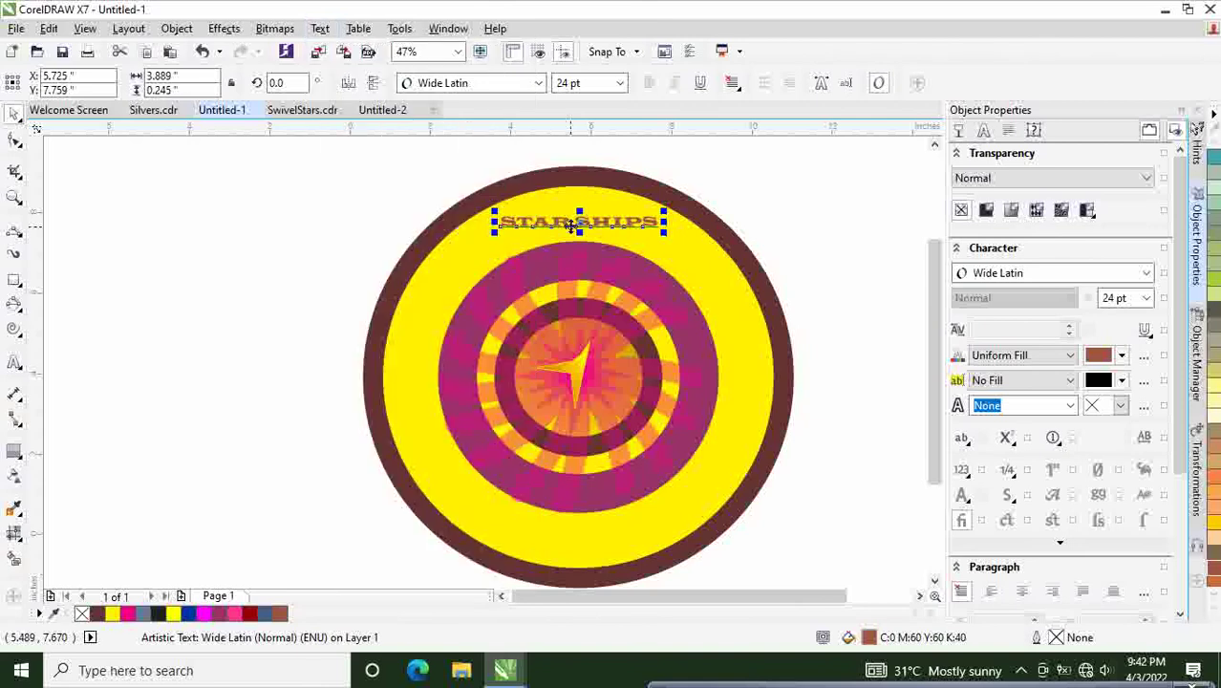
drag(564, 227, 550, 544)
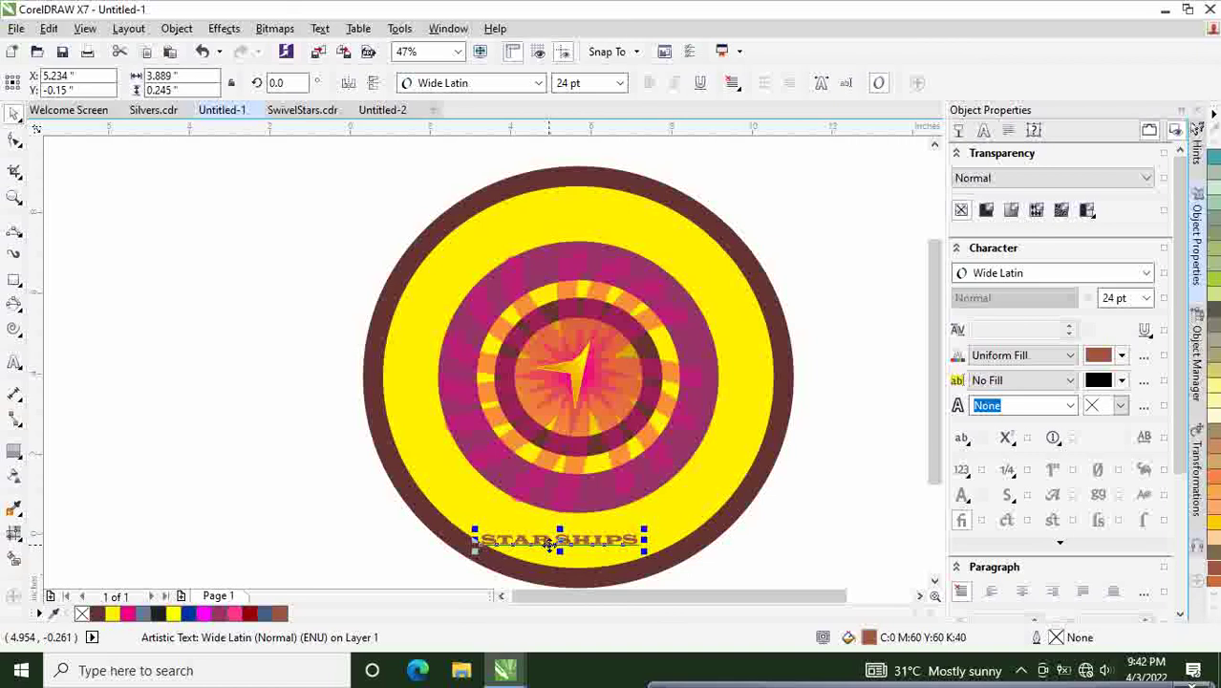
Step: Apply Straighten Text to STAR SHIPS in the lower part of the yellow ring
right_click(549, 545)
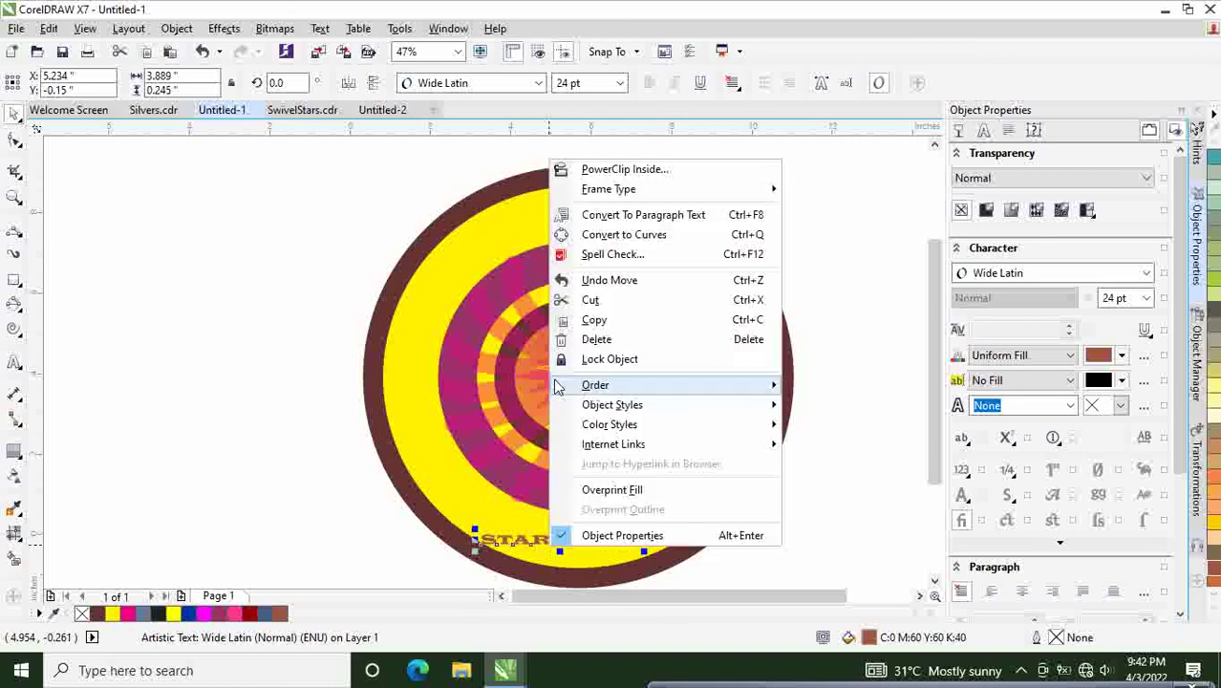
key(Escape)
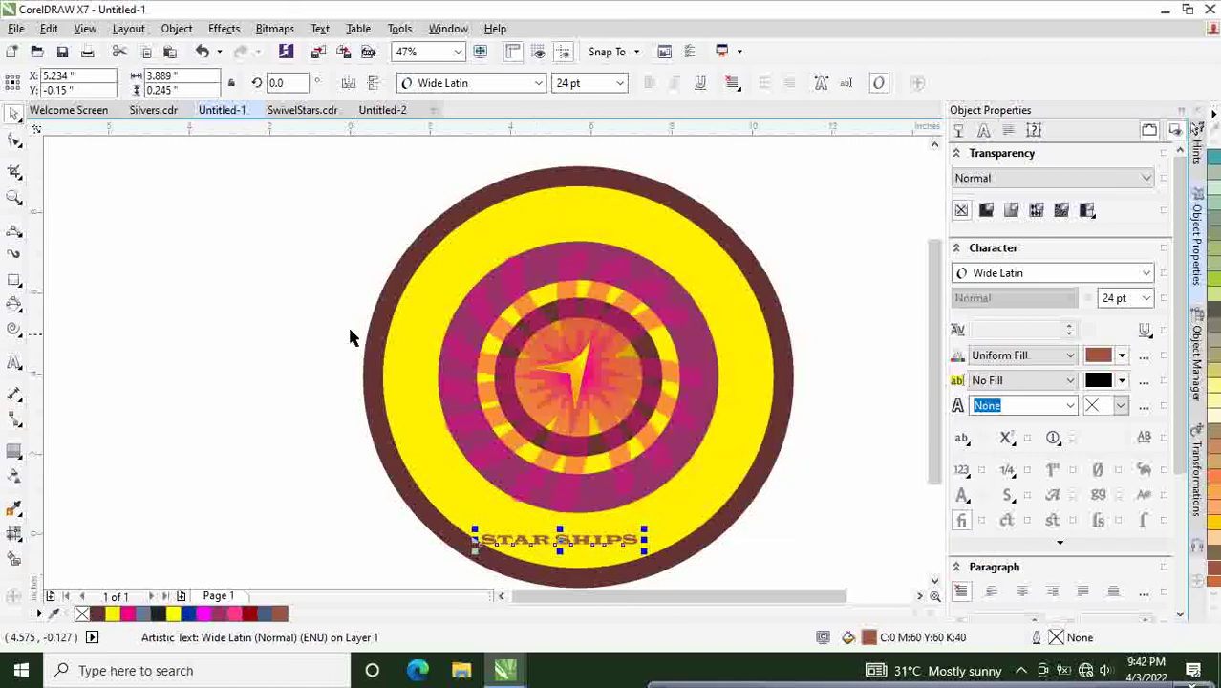
click(320, 27)
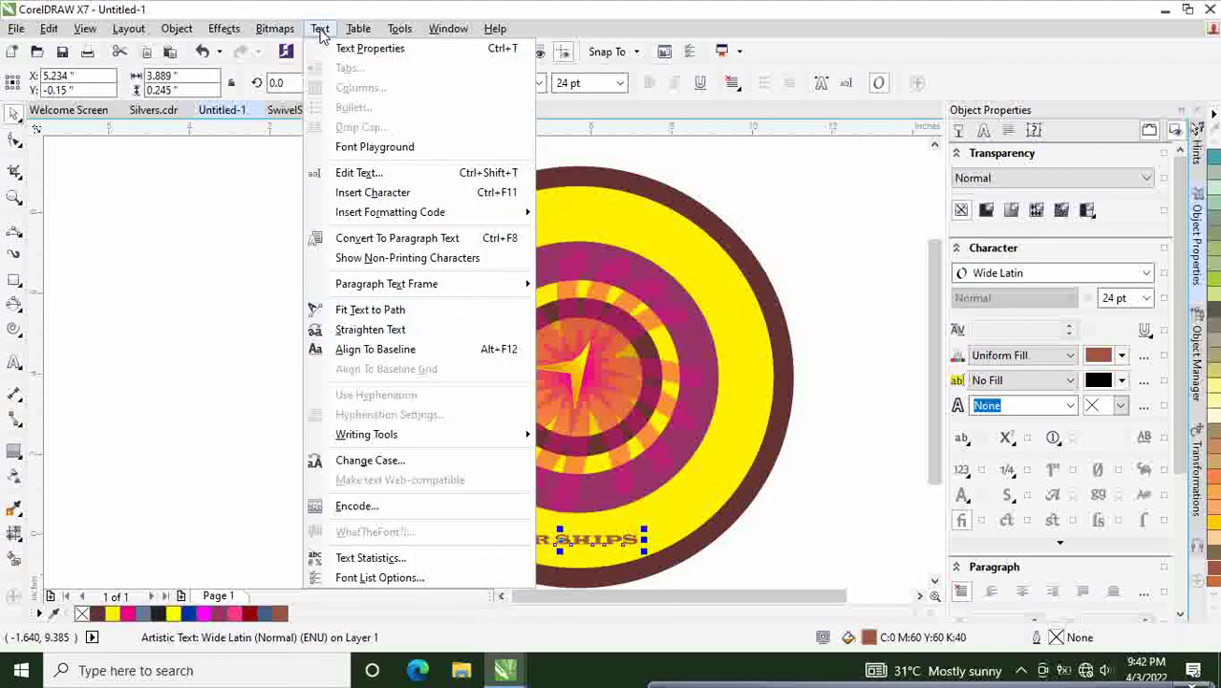
click(370, 329)
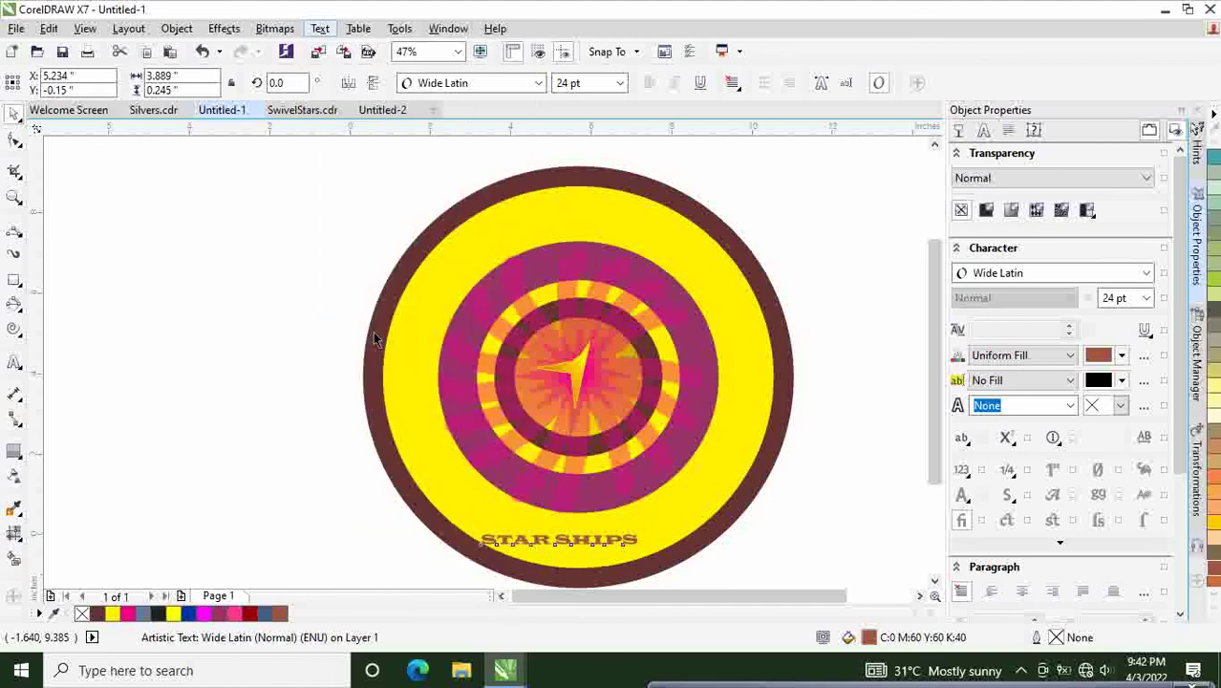
click(545, 531)
click(520, 519)
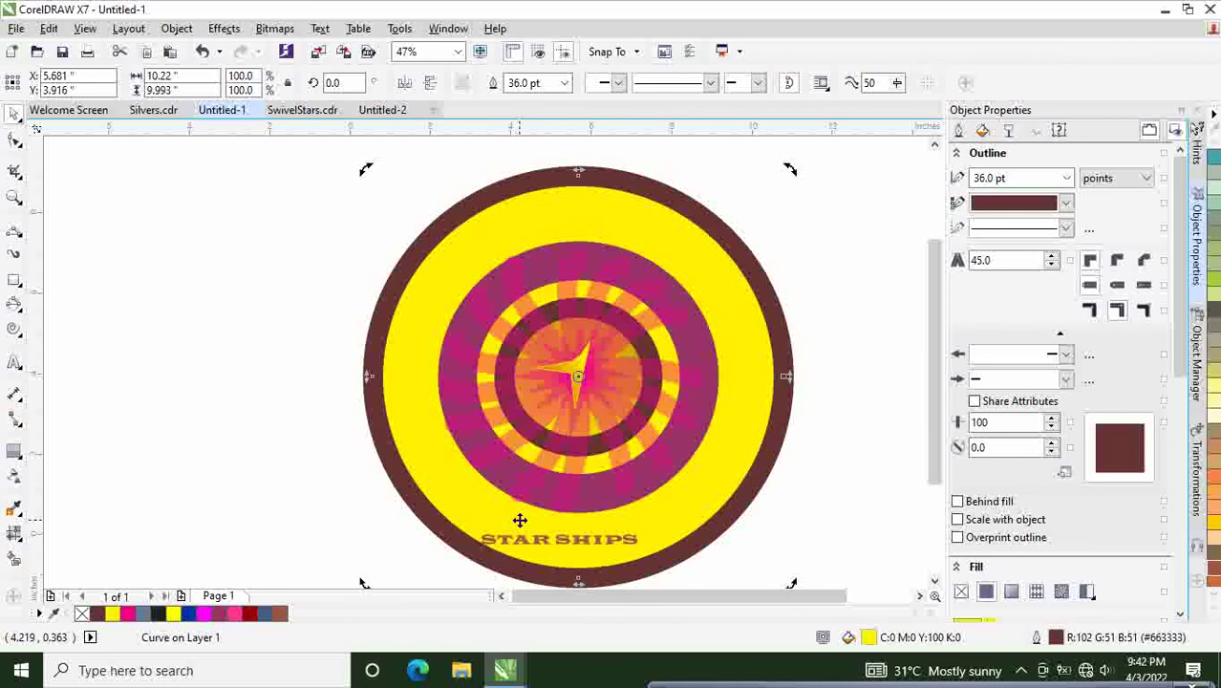
click(519, 522)
click(519, 522)
click(535, 544)
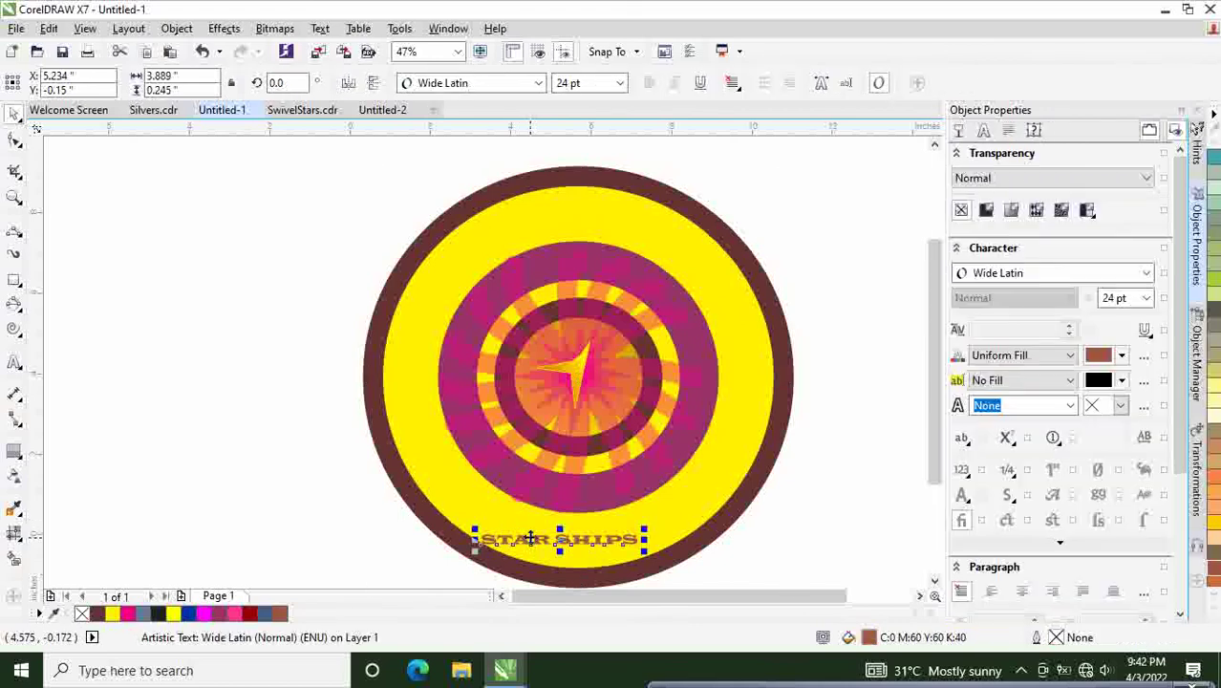
click(535, 546)
click(535, 545)
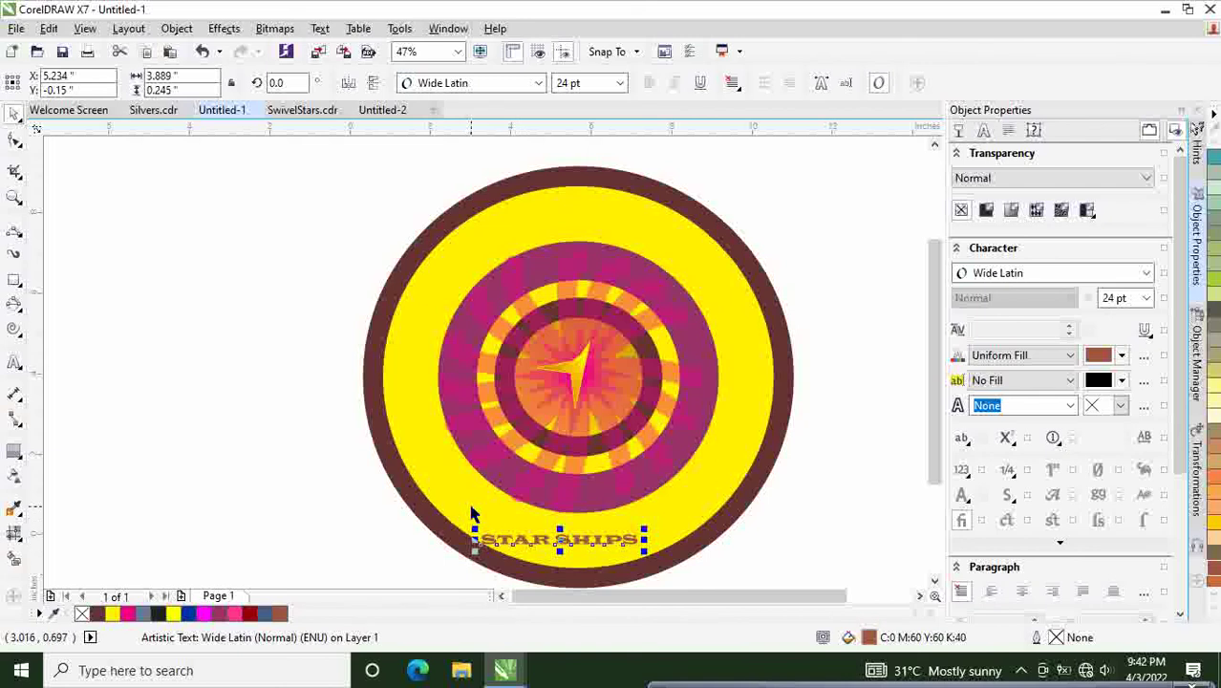
Step: Try placing short Arial text pieces reading ST and STA on the yellow ring just above the STAR SHIPS lettering
click(15, 362)
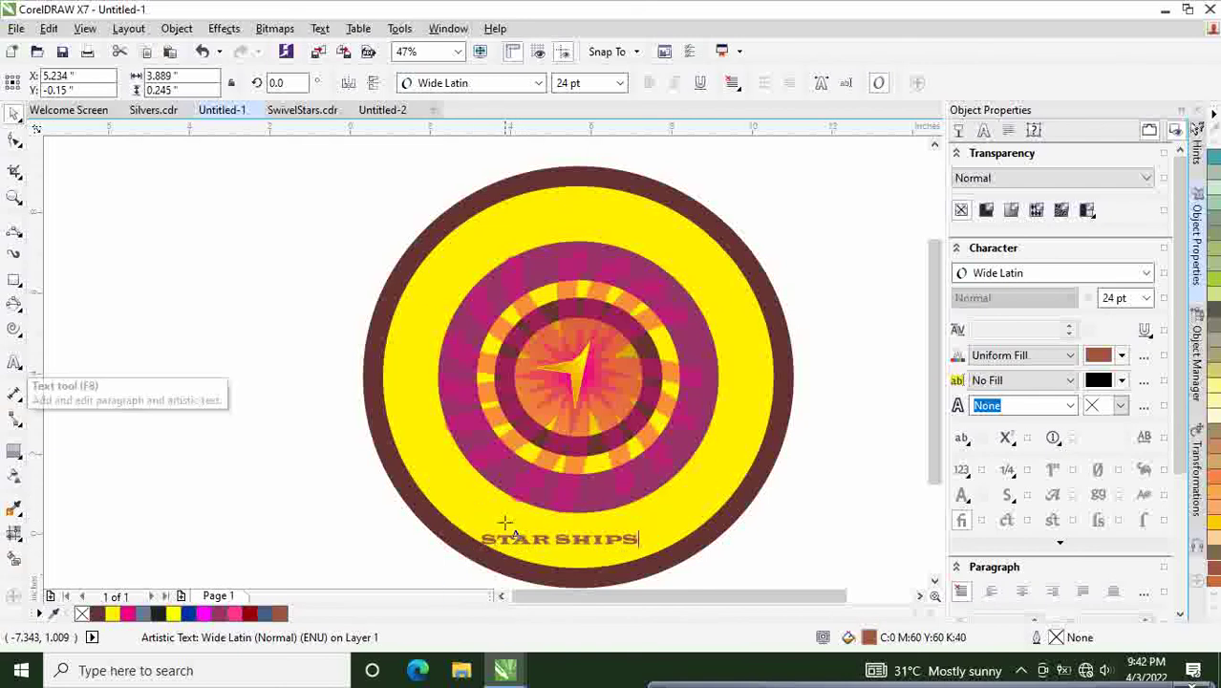
click(482, 515)
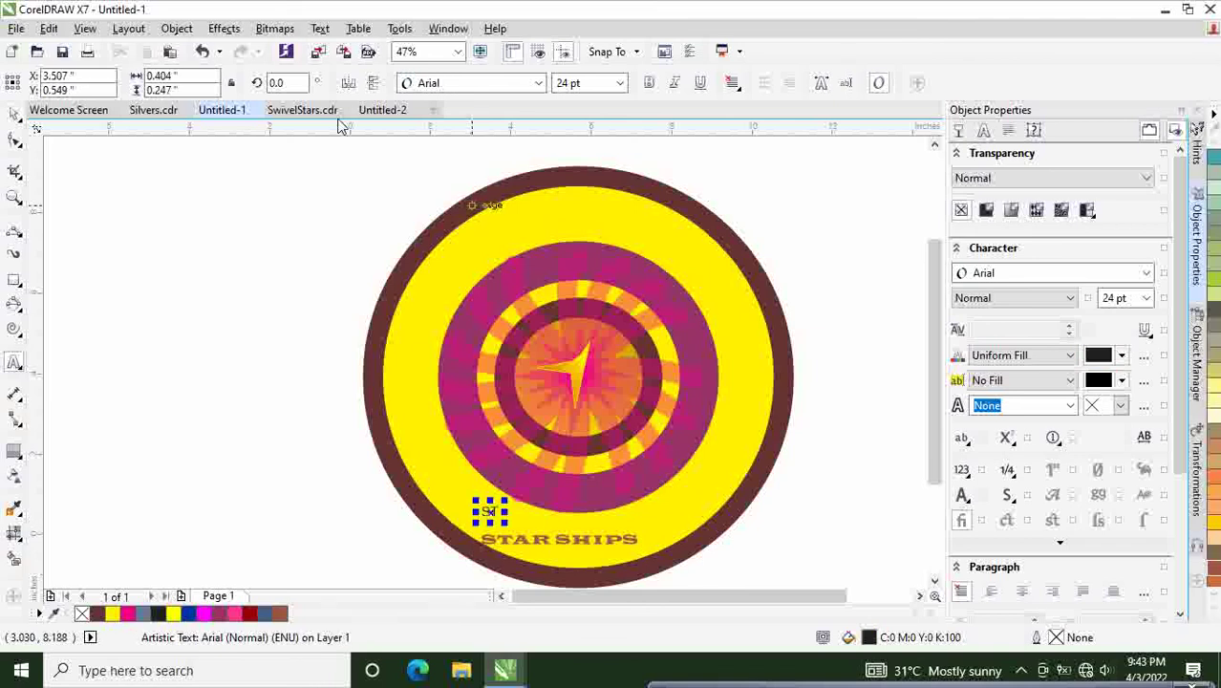
click(320, 27)
click(378, 316)
click(511, 521)
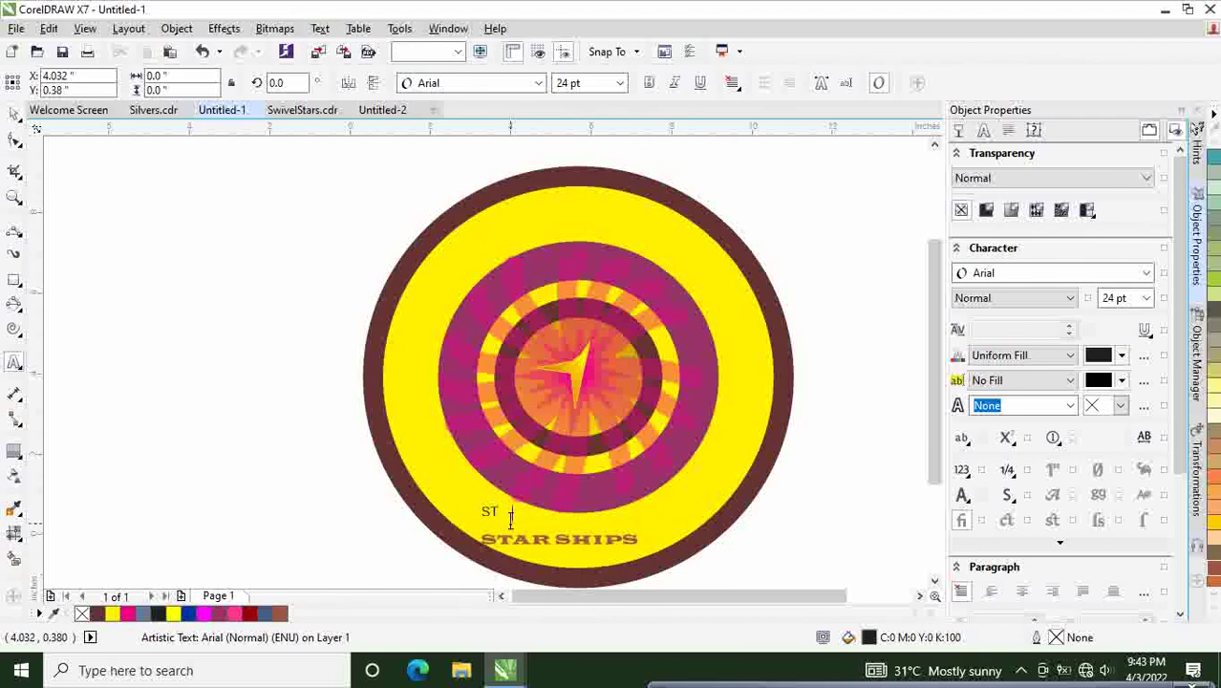
text(STA)
click(524, 515)
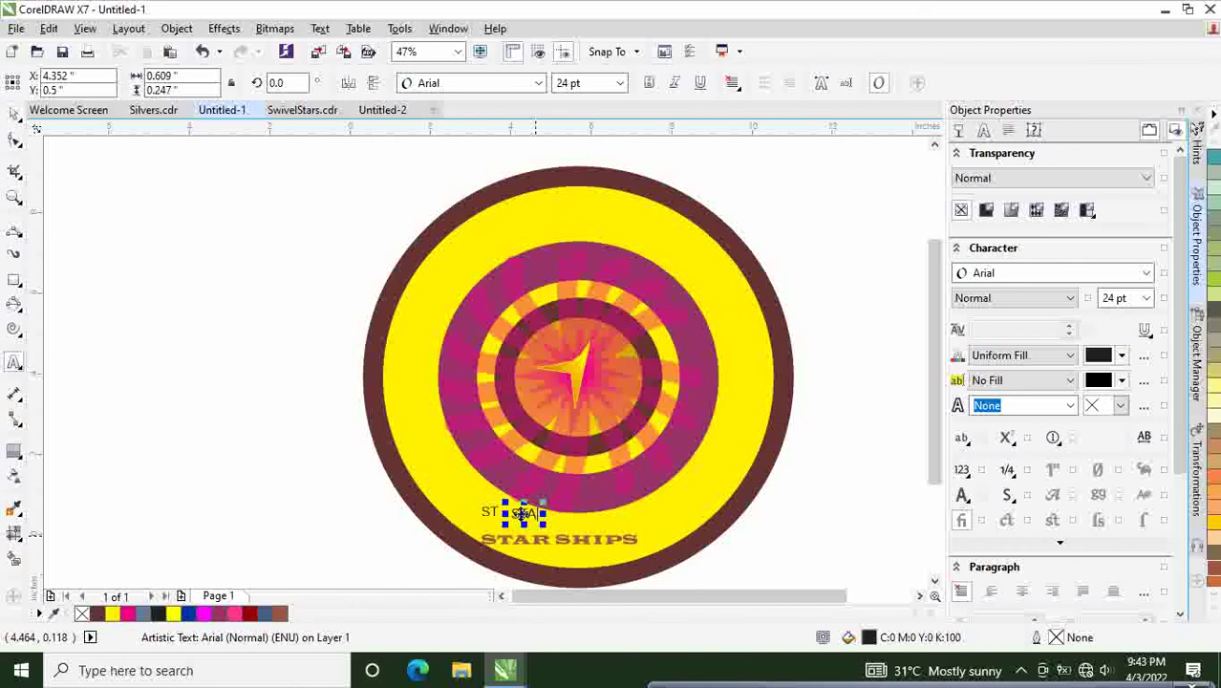
Step: Apply Straighten Text to STA and place a text insertion point on the circle path at the STAR SHIPS lettering
click(319, 27)
click(319, 28)
click(319, 28)
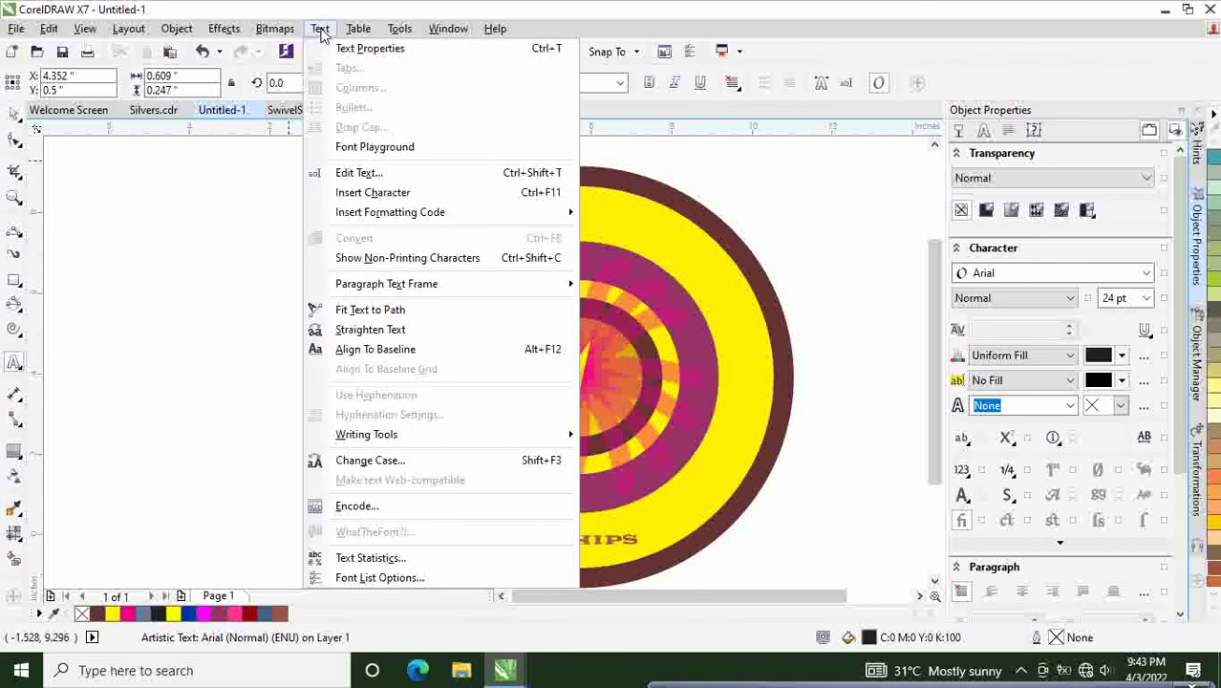
click(375, 329)
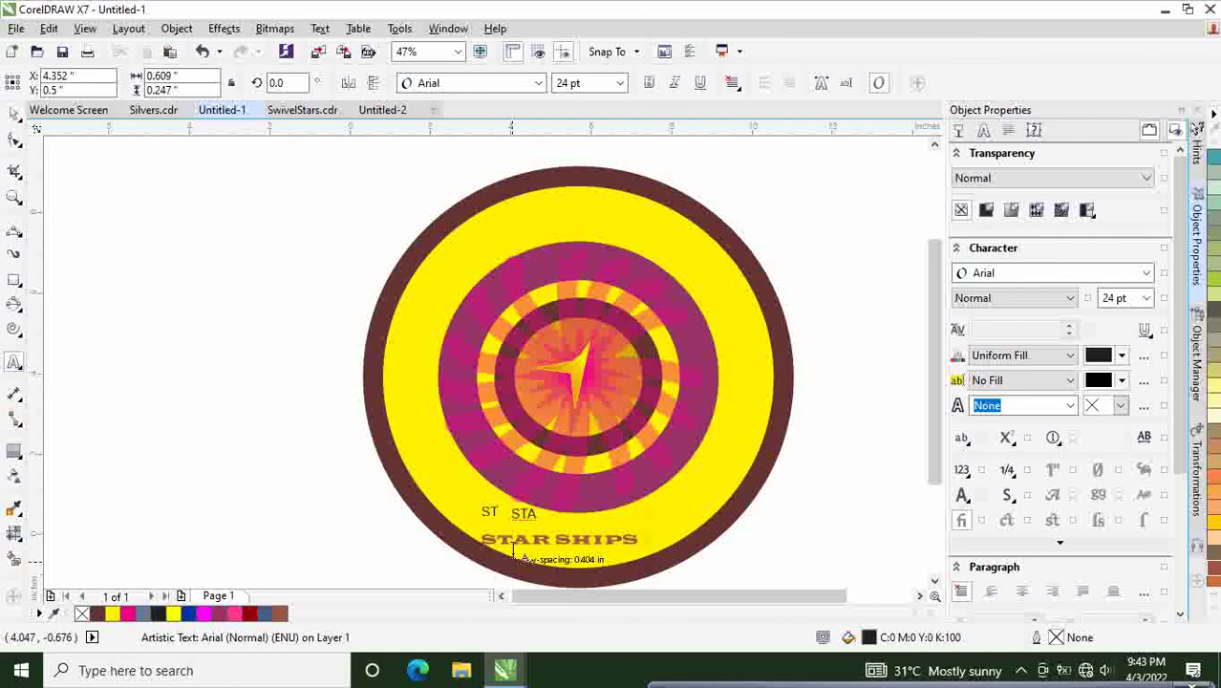
click(497, 543)
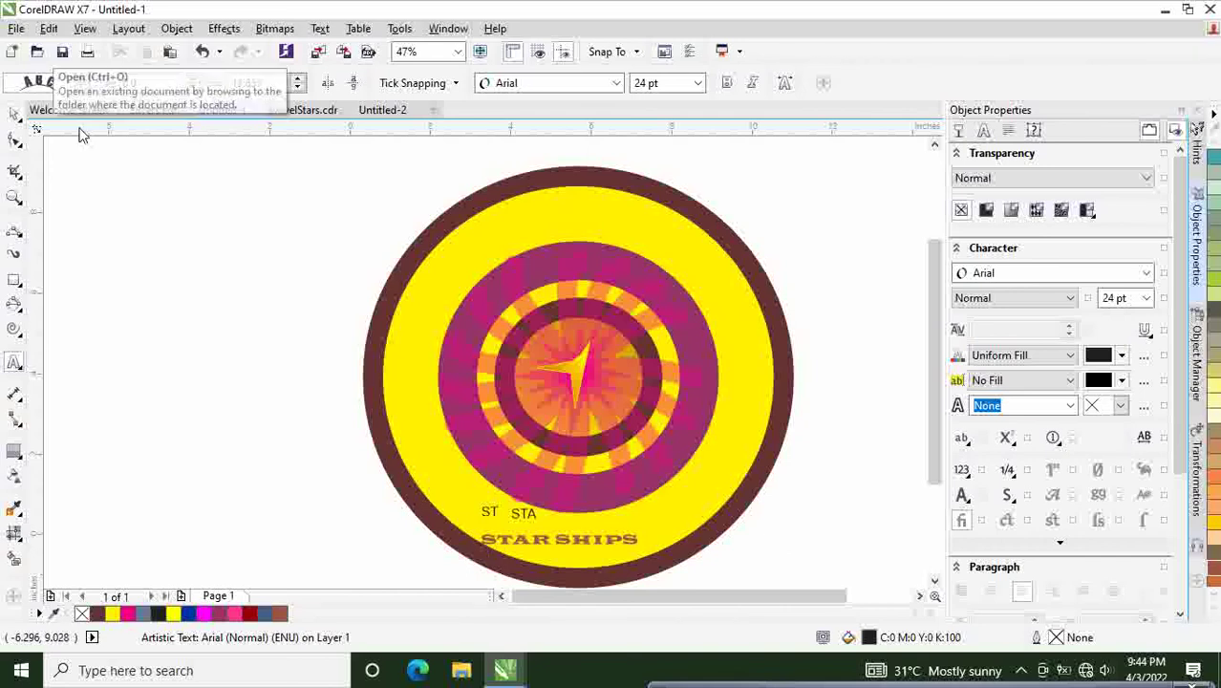
Step: Try the text orientation styles on the empty path text at the lower yellow circle edge
click(46, 85)
click(46, 84)
click(46, 84)
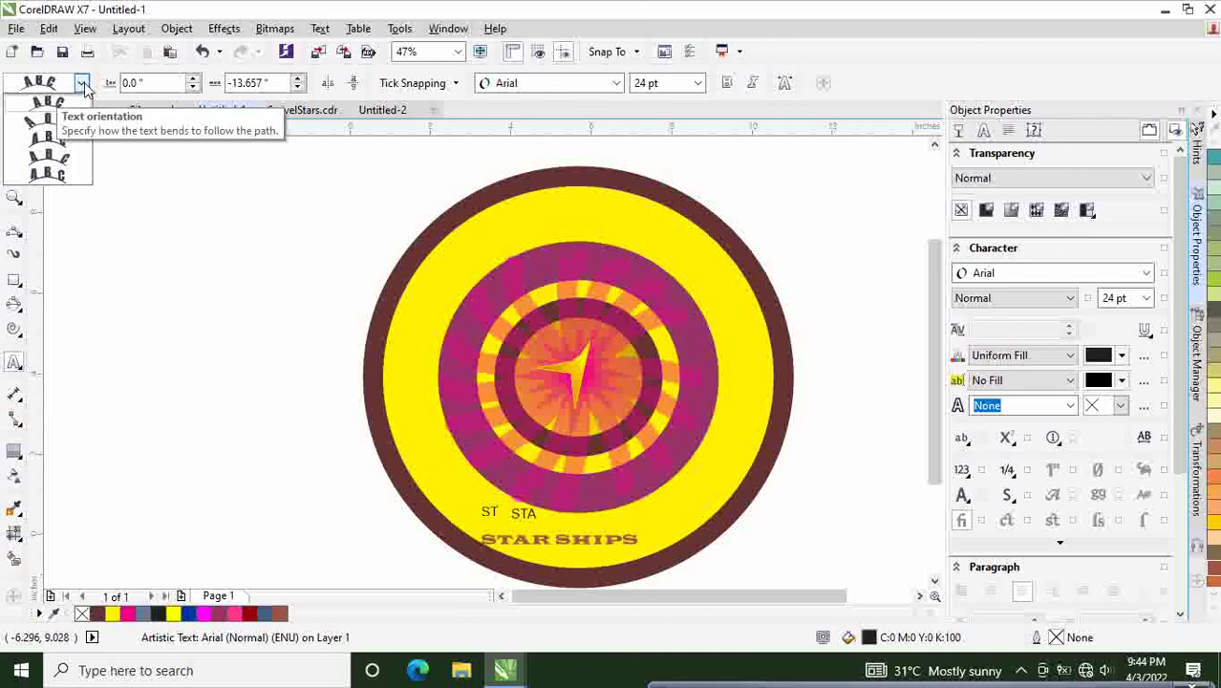
click(83, 85)
click(83, 85)
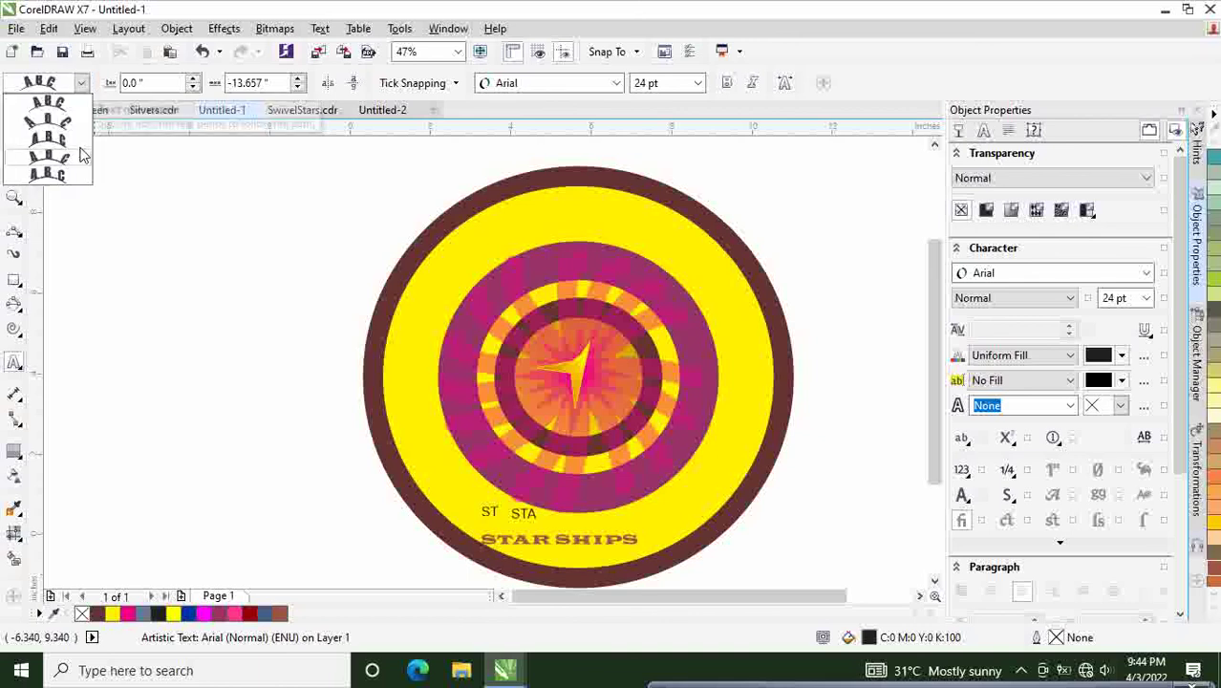
click(69, 178)
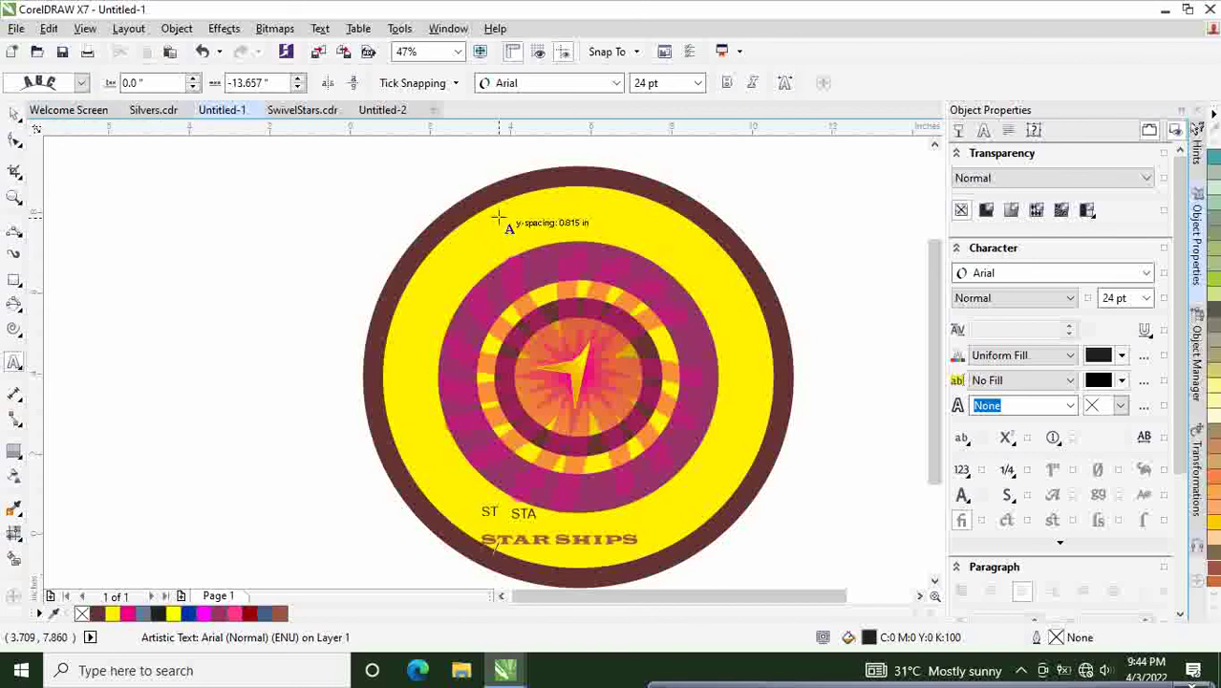
click(83, 85)
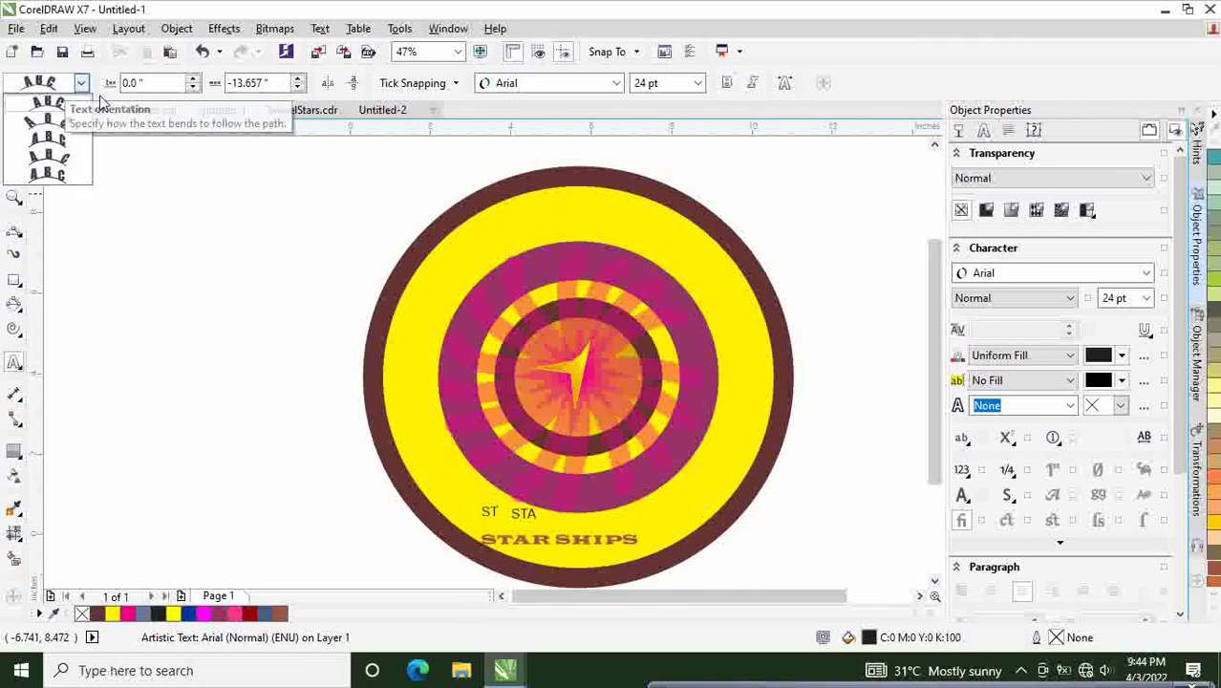
click(454, 246)
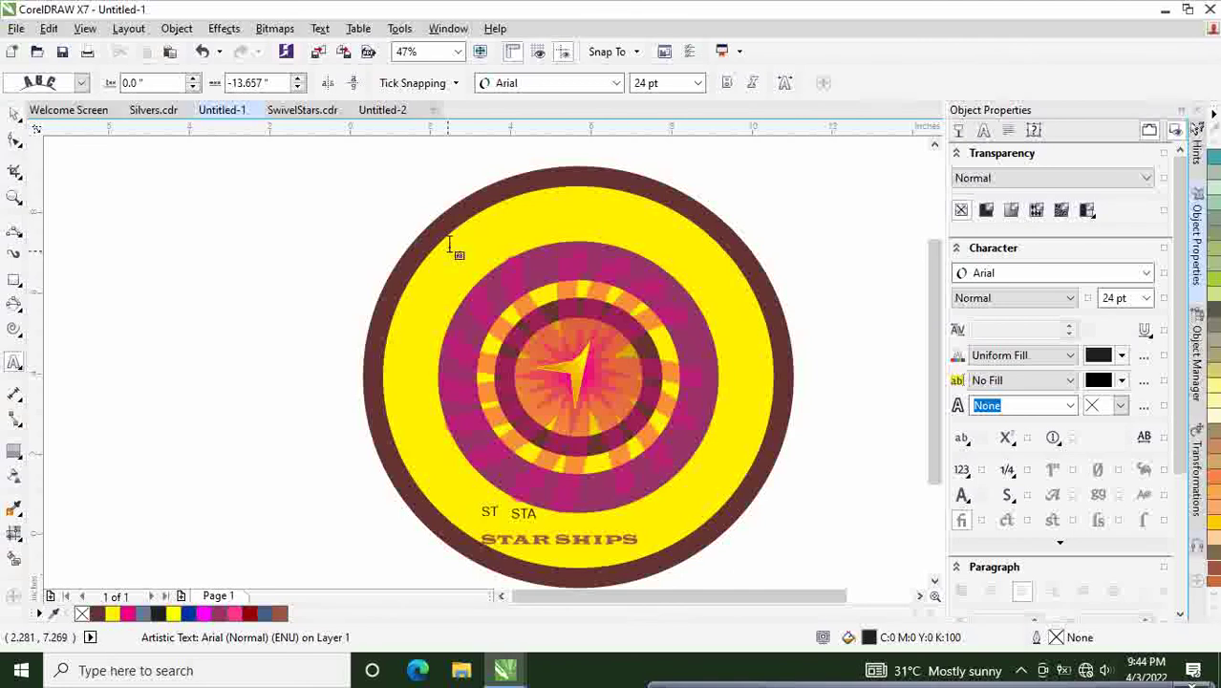
Step: Restart the path text over the beginning of STAR SHIPS and try different text orientation styles on it
click(471, 519)
click(499, 540)
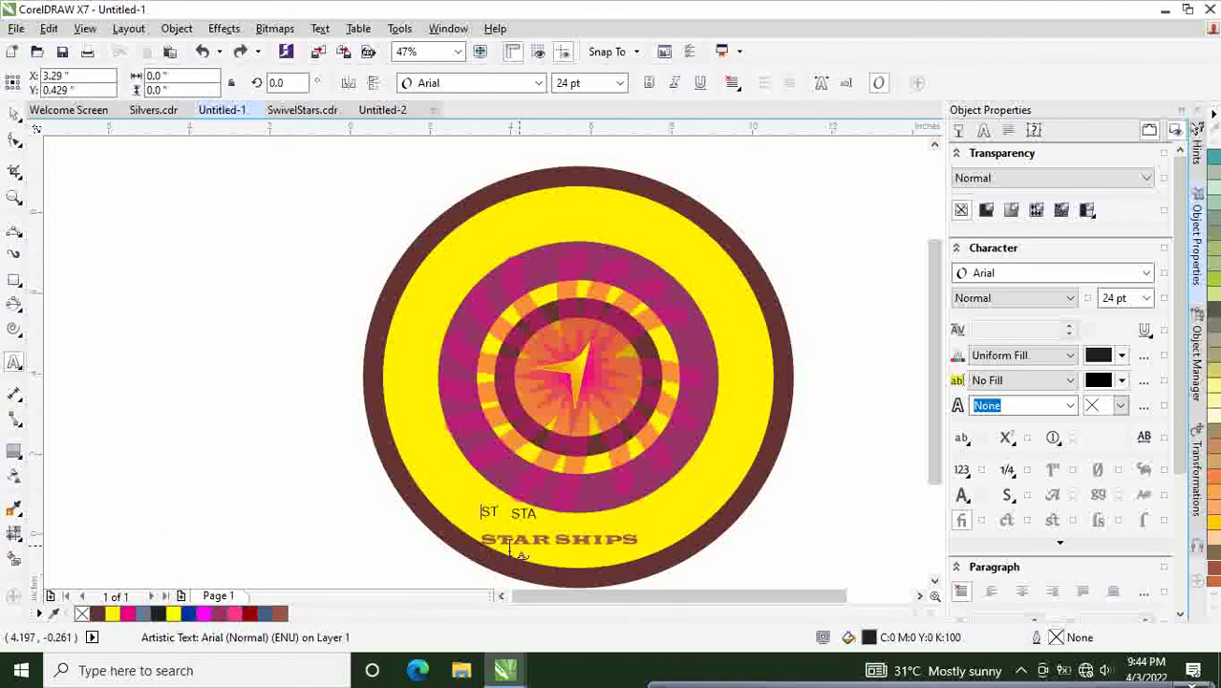
click(498, 541)
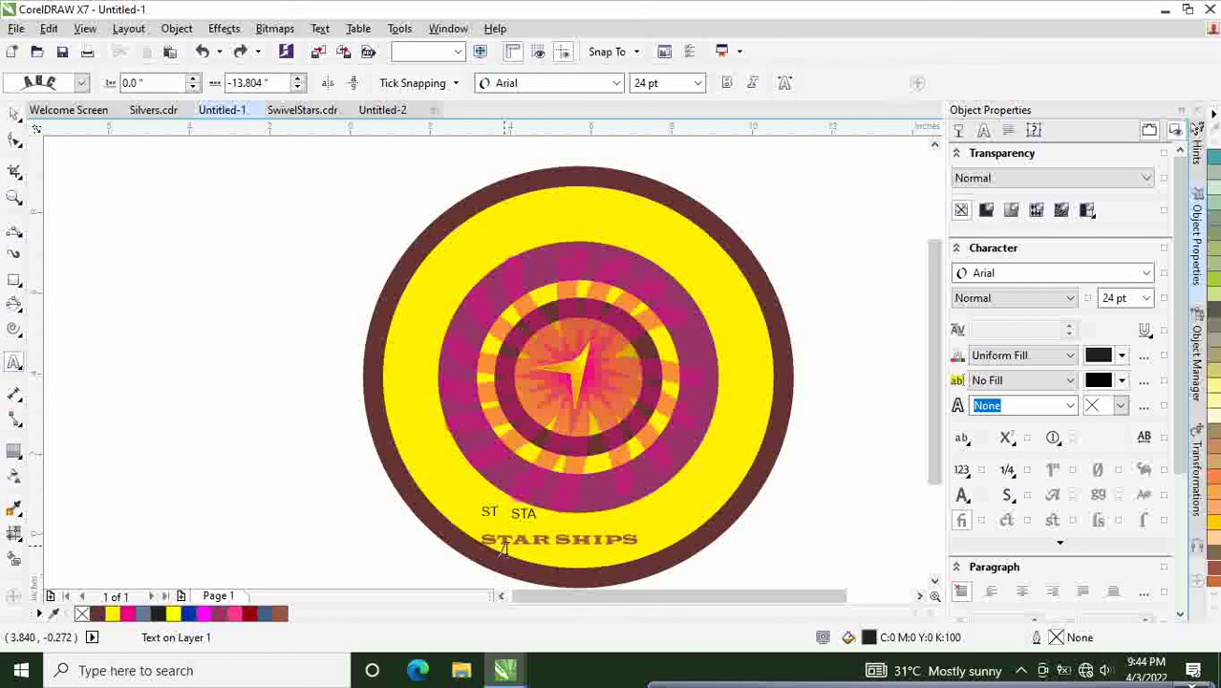
click(506, 549)
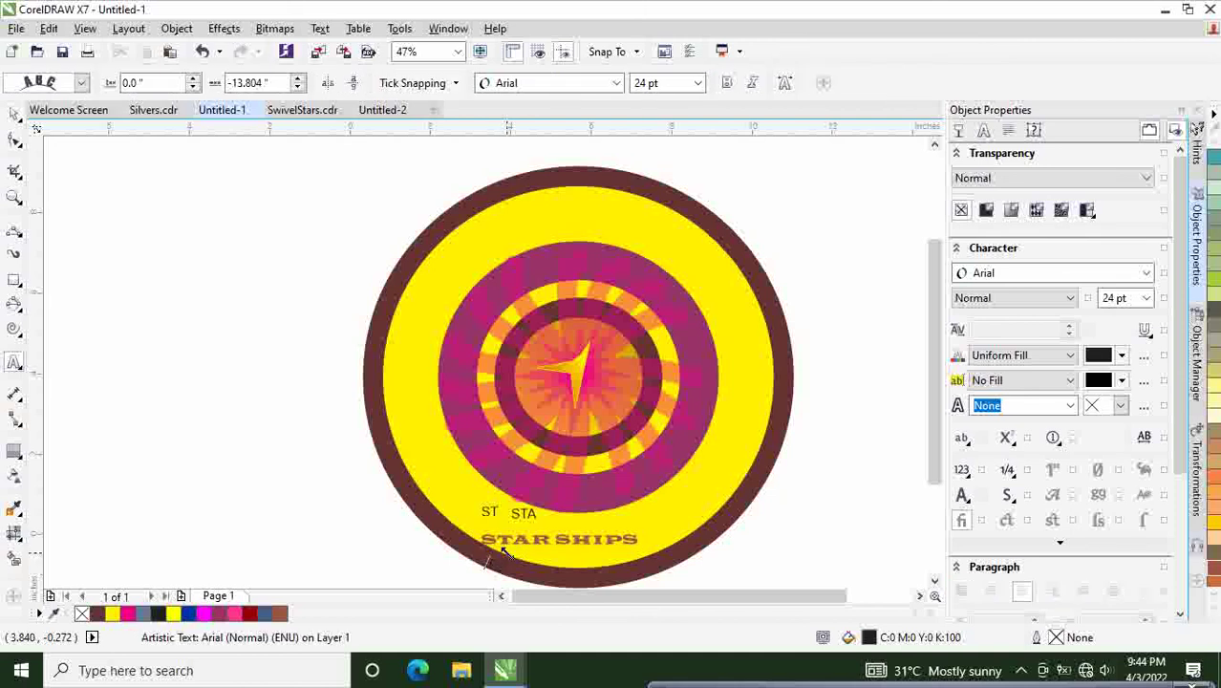
click(82, 84)
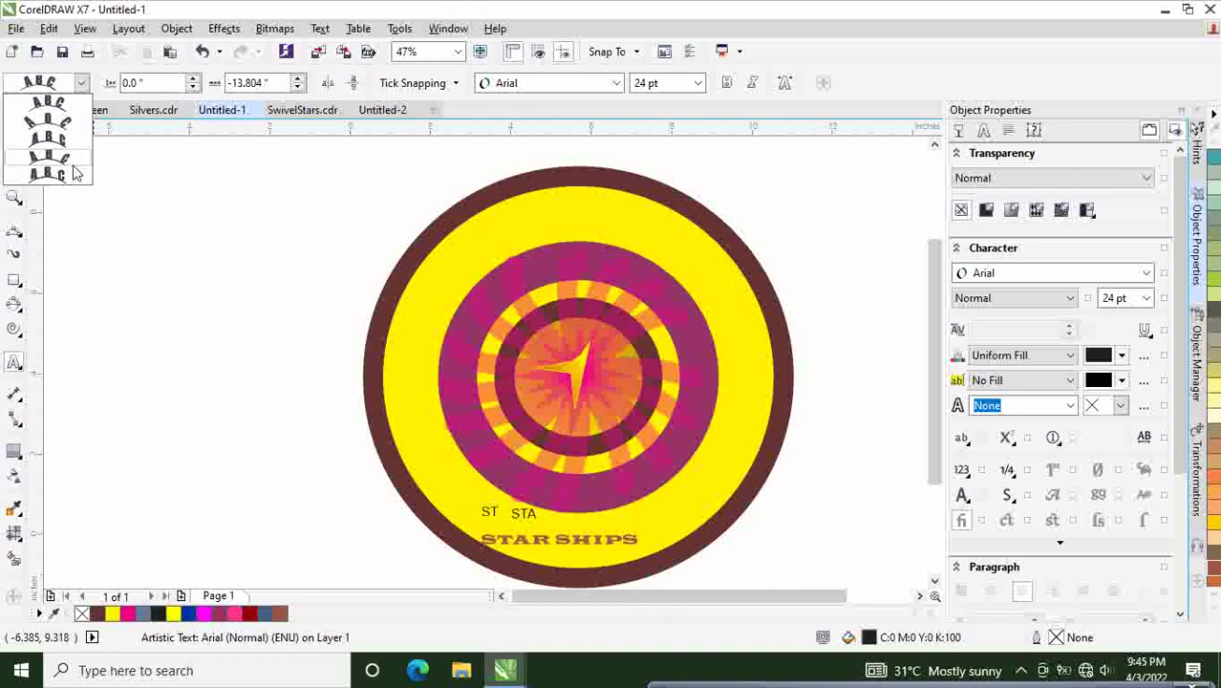
click(83, 174)
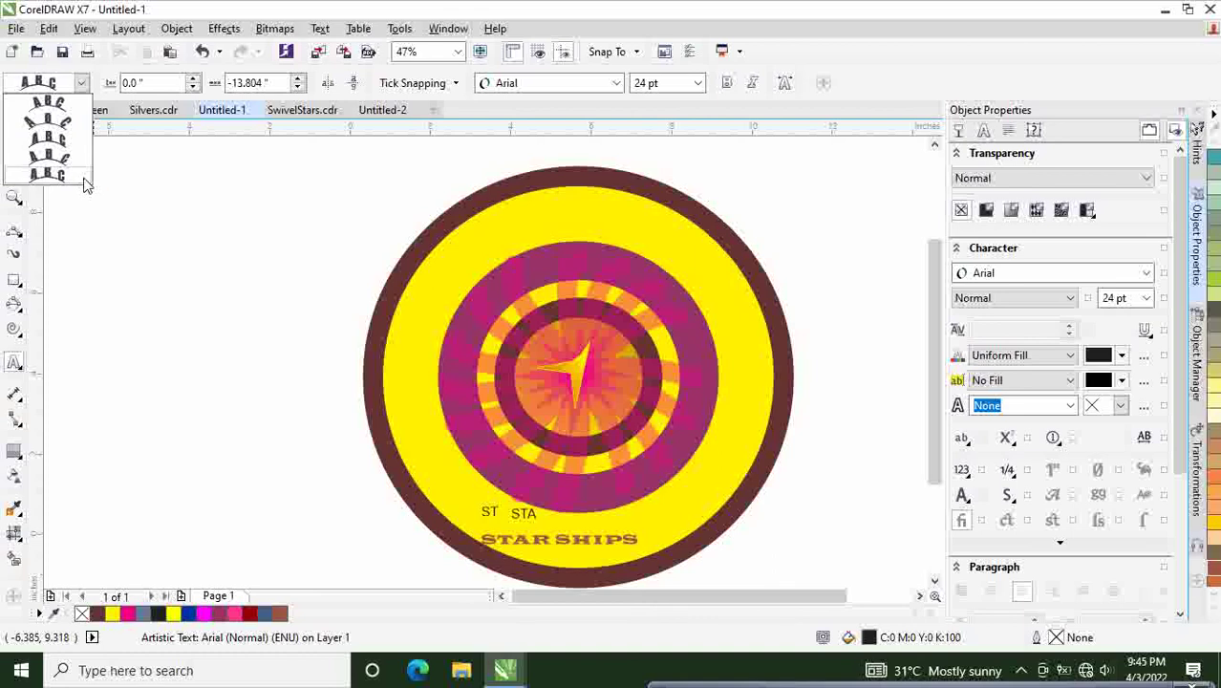
click(83, 176)
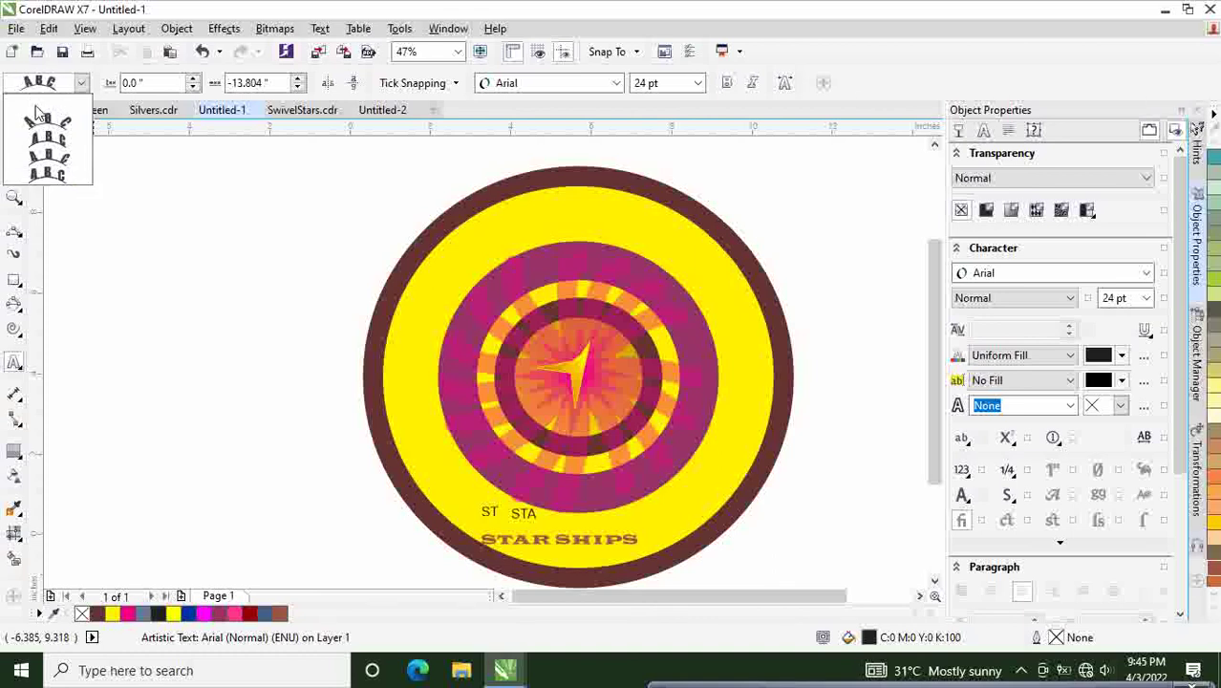
click(81, 84)
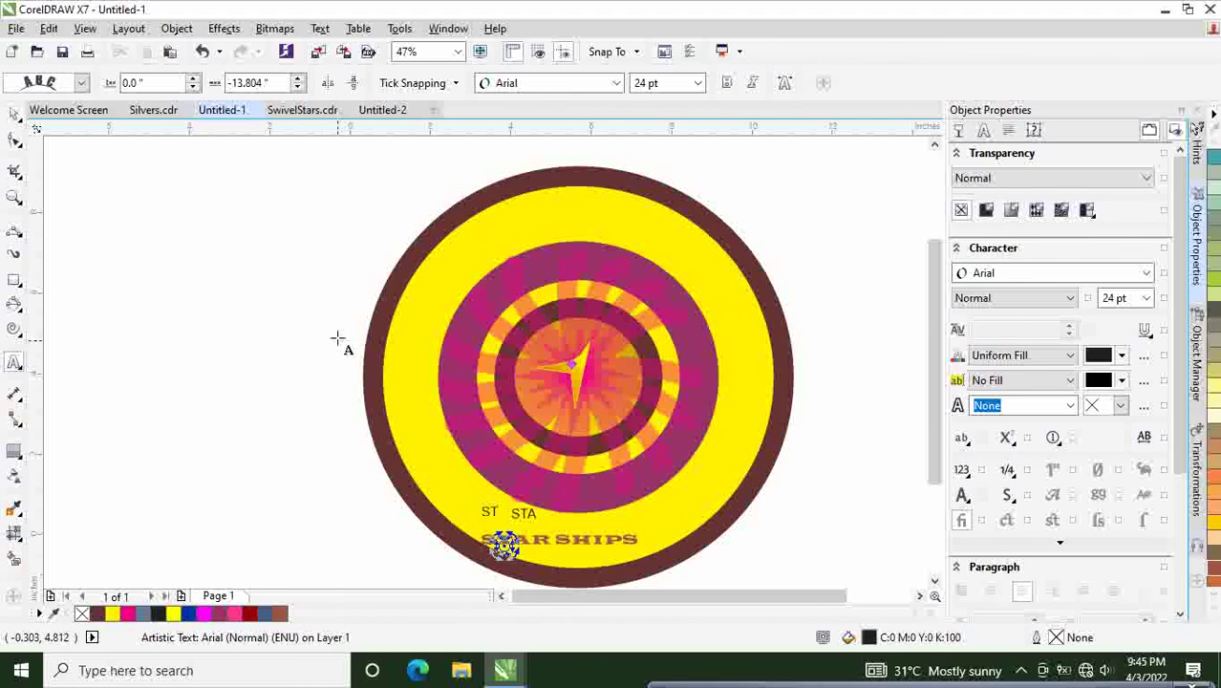
Step: Undo the added ST, STA and path texts and the move of STAR SHIPS, back to the lettering's place on the upper yellow ring
click(12, 116)
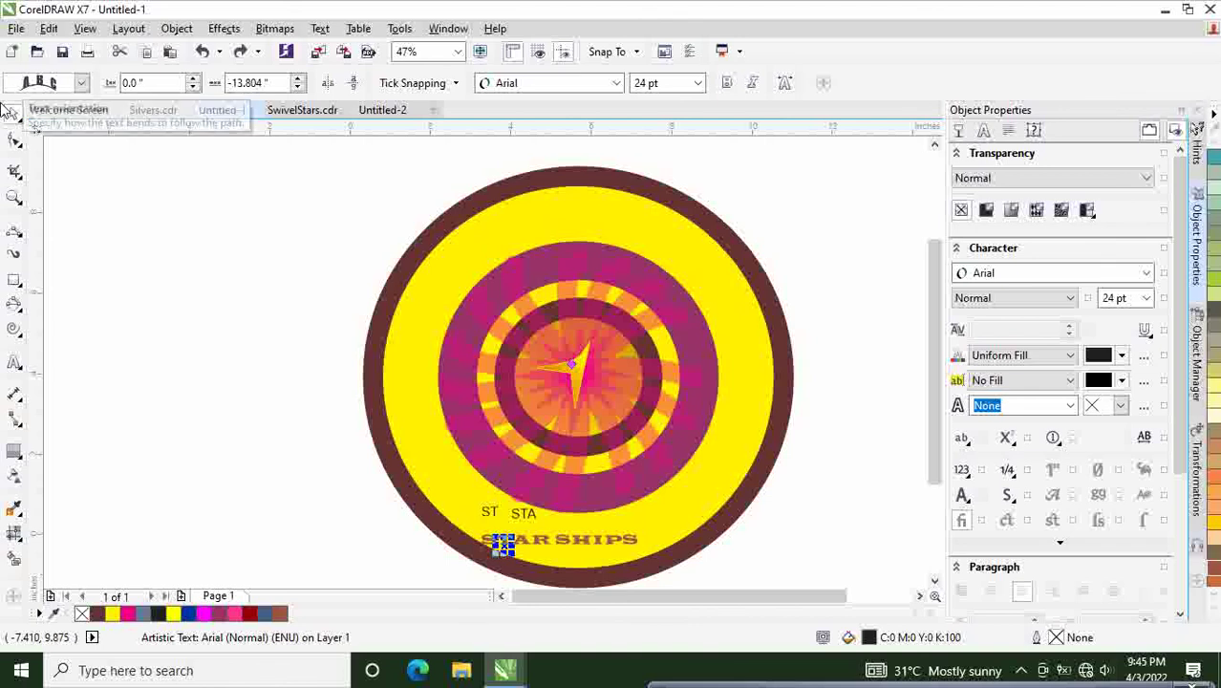
click(121, 142)
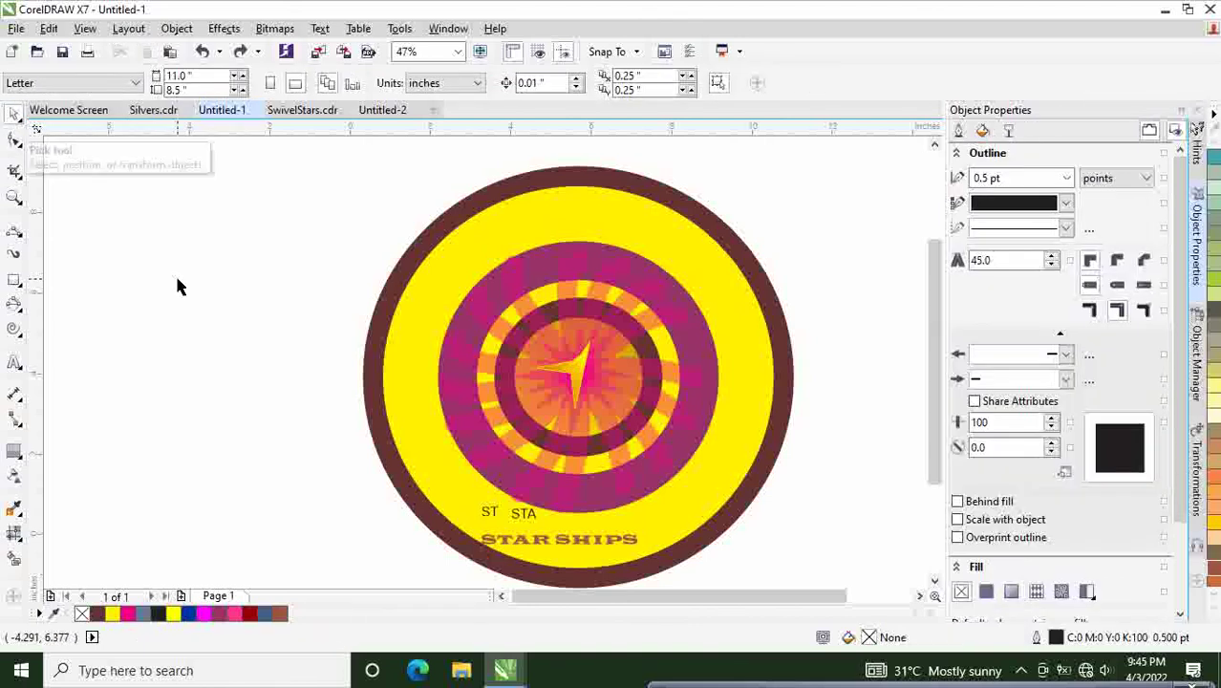
key(Tab)
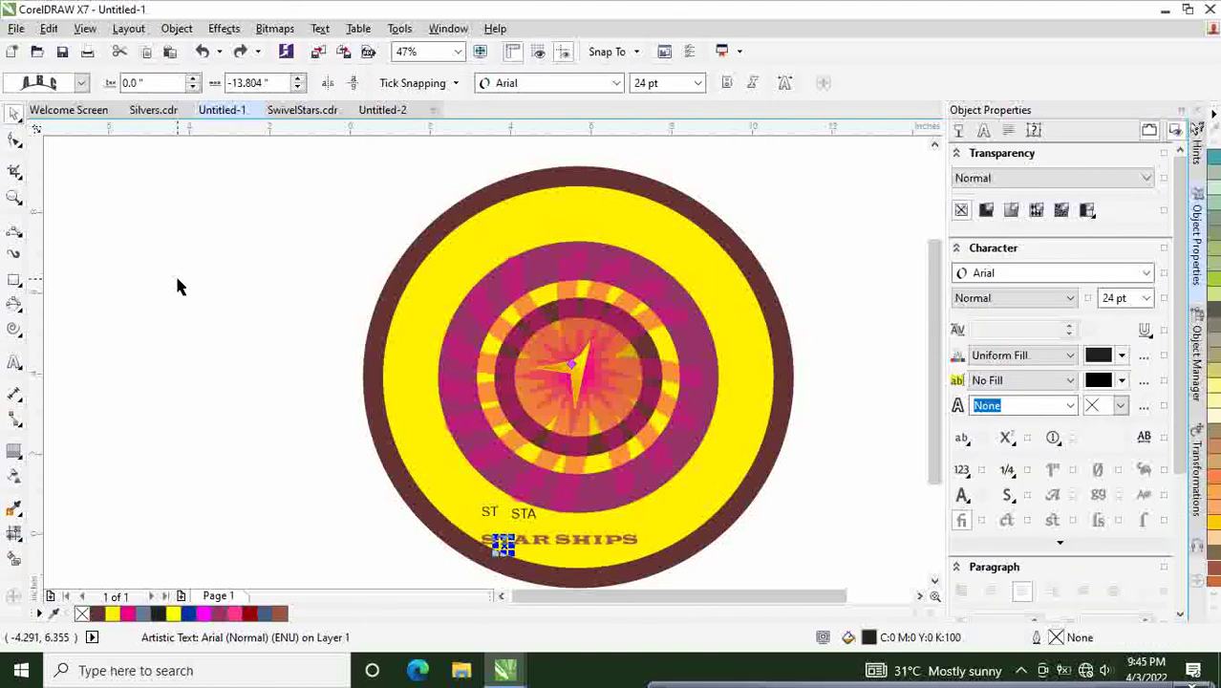
key(ctrl+z)
key(ctrl+z)
key(ctrl+z)
key(ctrl+z)
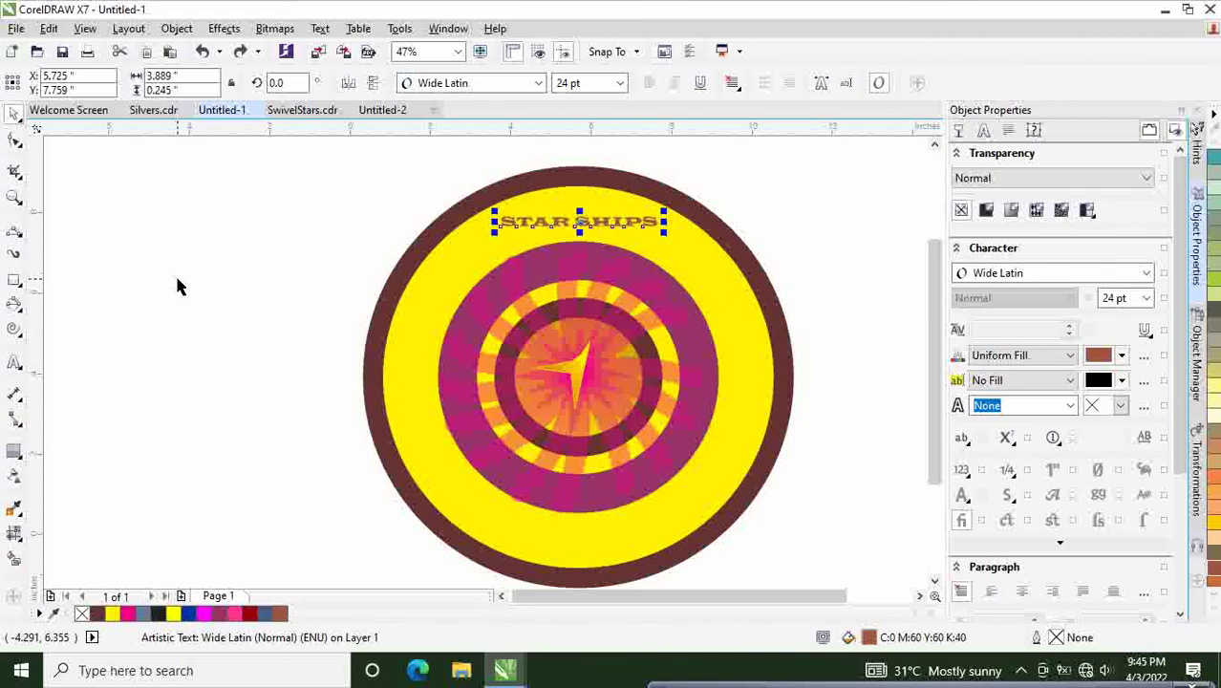
Step: Move STAR SHIPS to the lower yellow ring, centred below the purple ring at about X 5.66, Y -0.06 in, and apply Align To Baseline
click(319, 29)
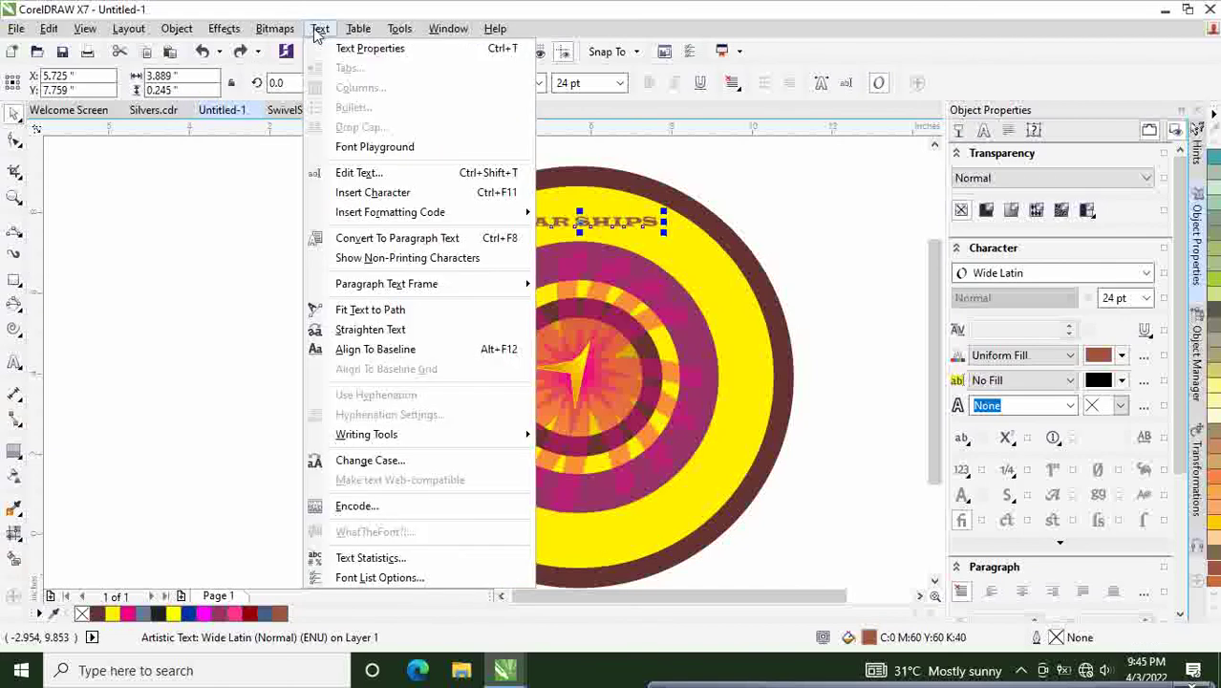
click(736, 173)
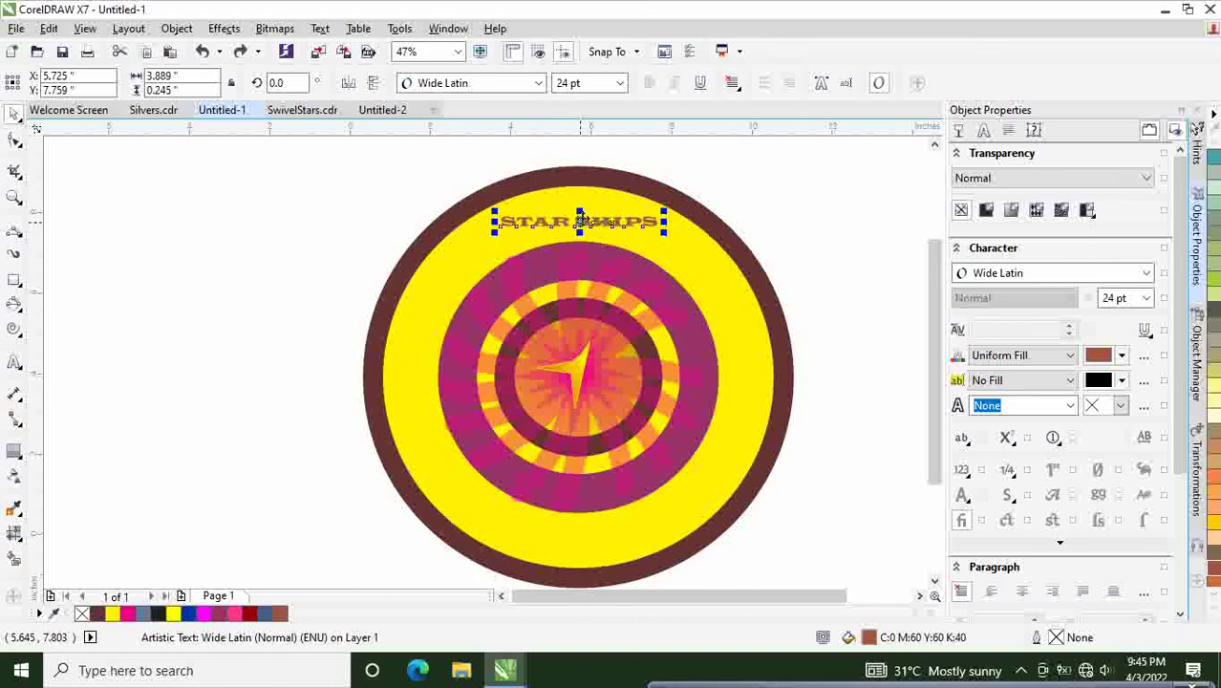
drag(592, 222, 555, 531)
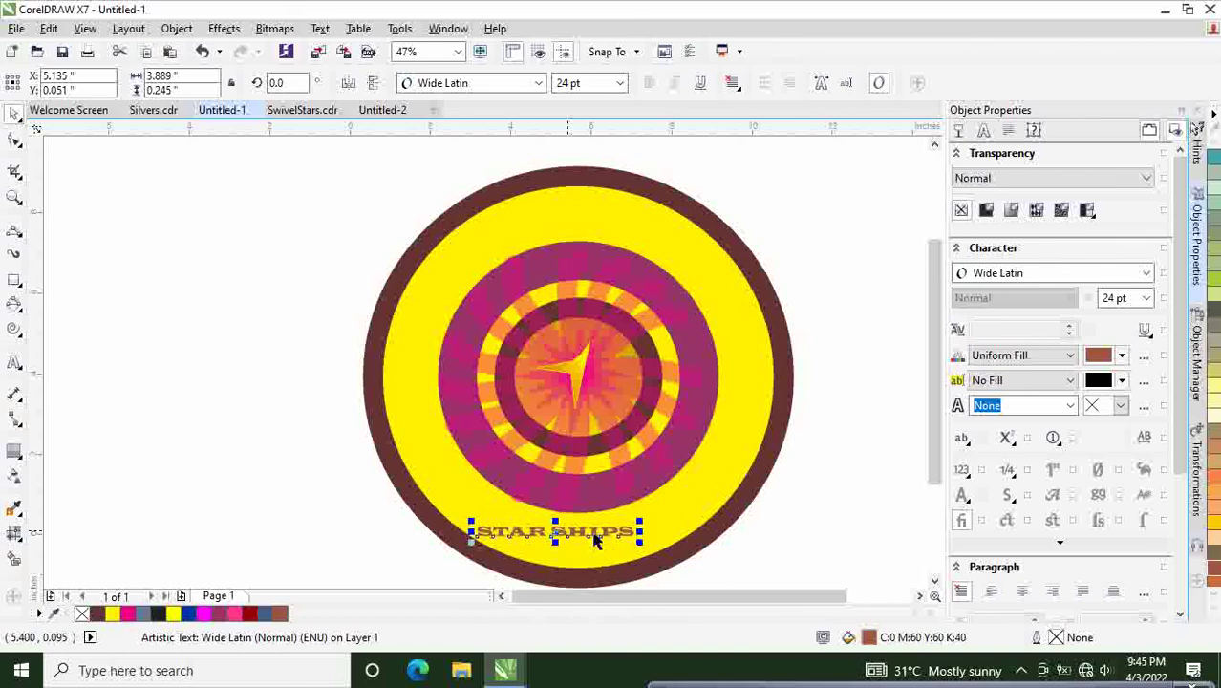
key(ctrl+i)
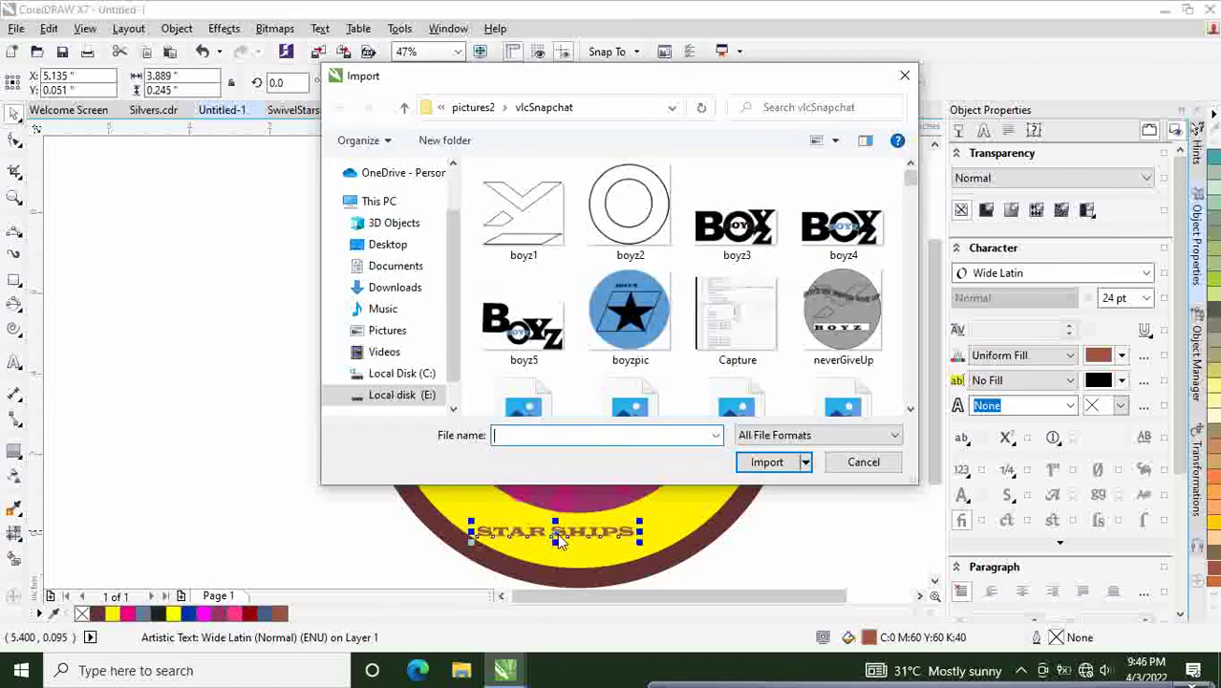
click(905, 76)
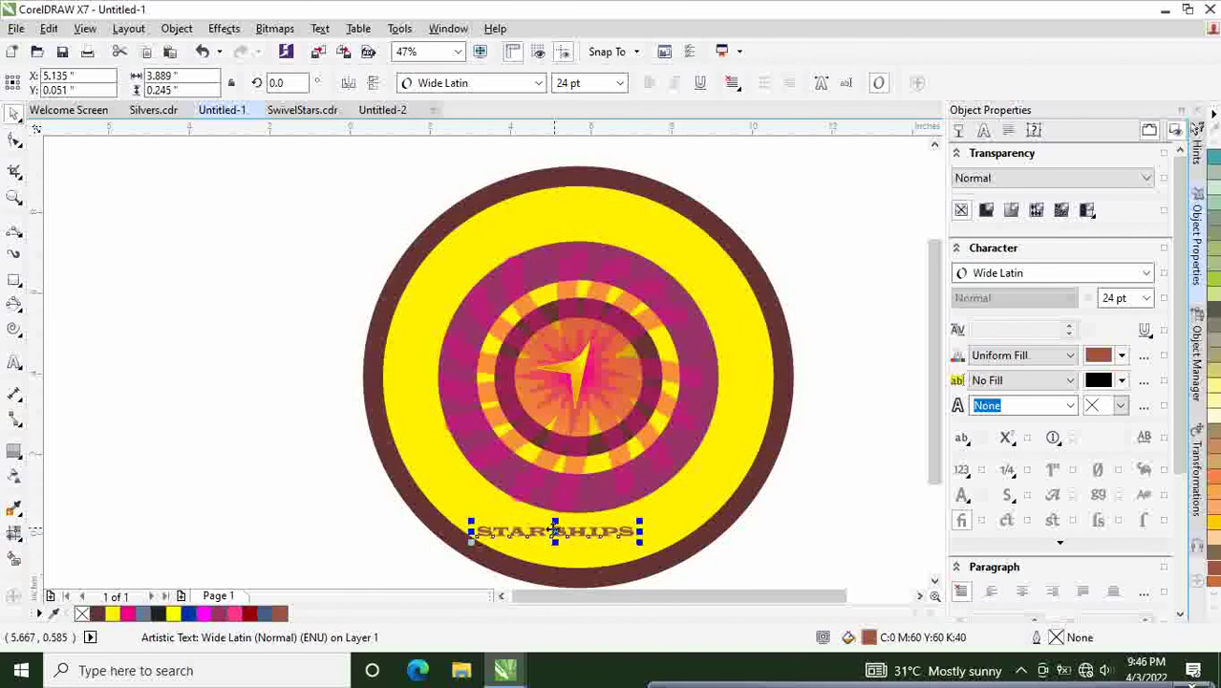
drag(558, 532, 576, 536)
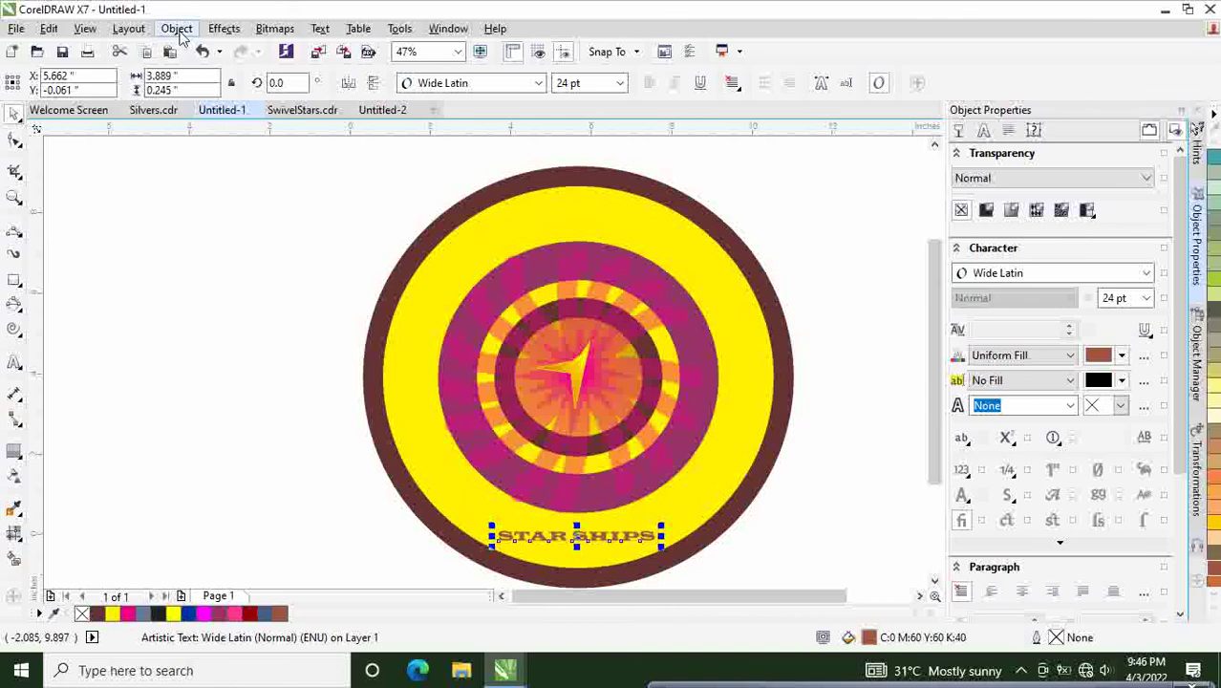
click(319, 29)
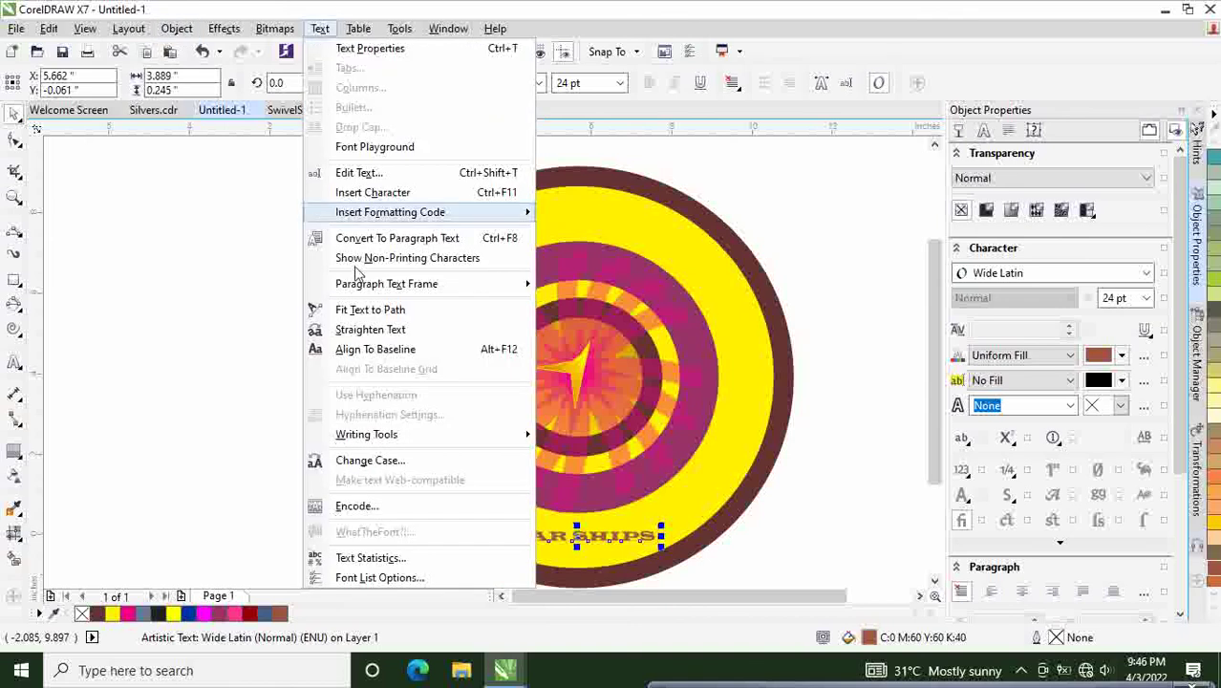
click(374, 349)
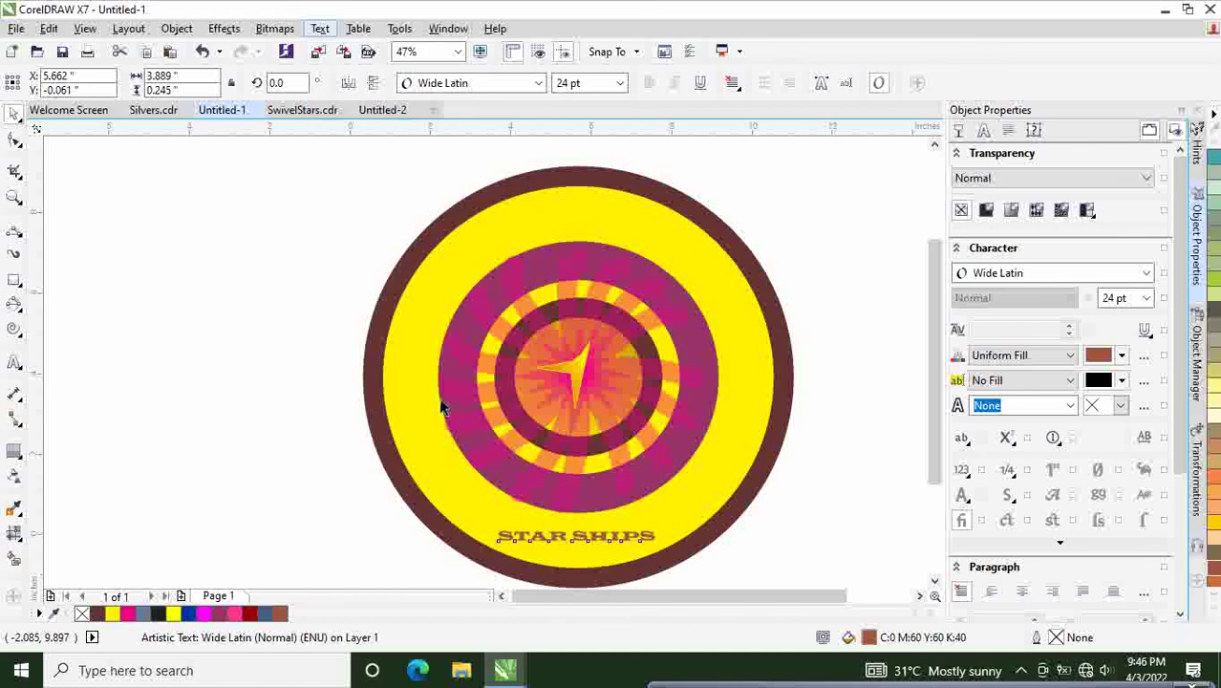
Step: Try stretching STAR SHIPS downward to about 0.9 in tall, and undo the stretch
drag(574, 546, 571, 576)
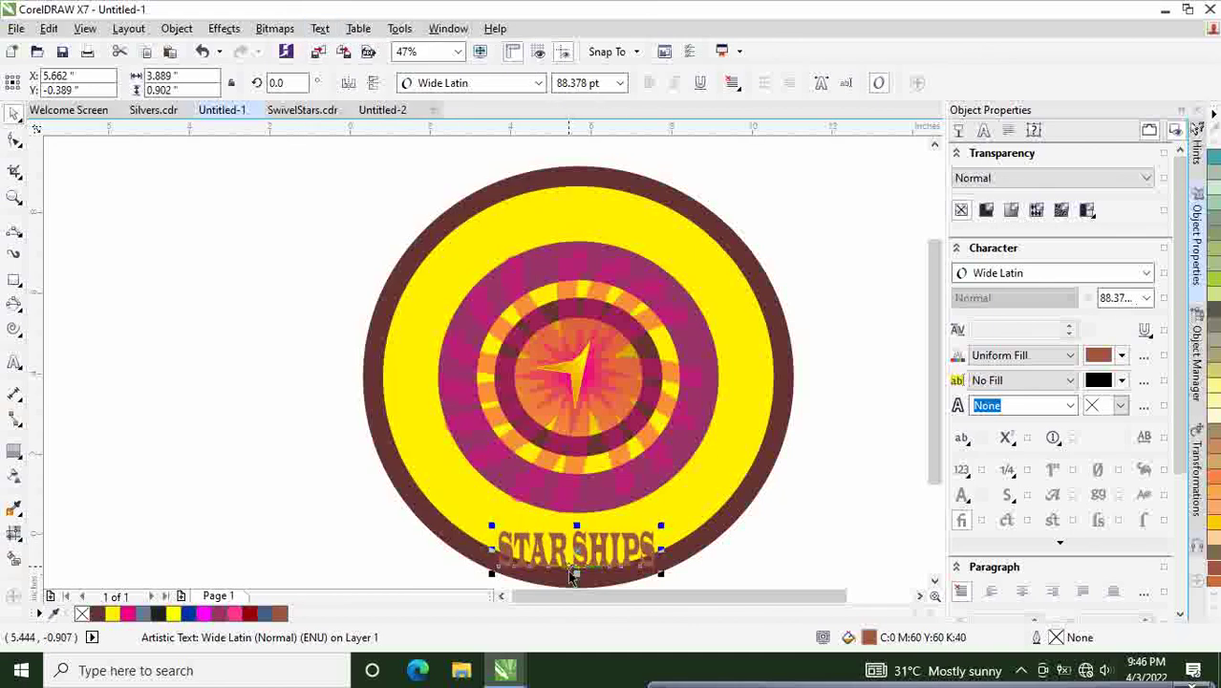
key(ctrl+z)
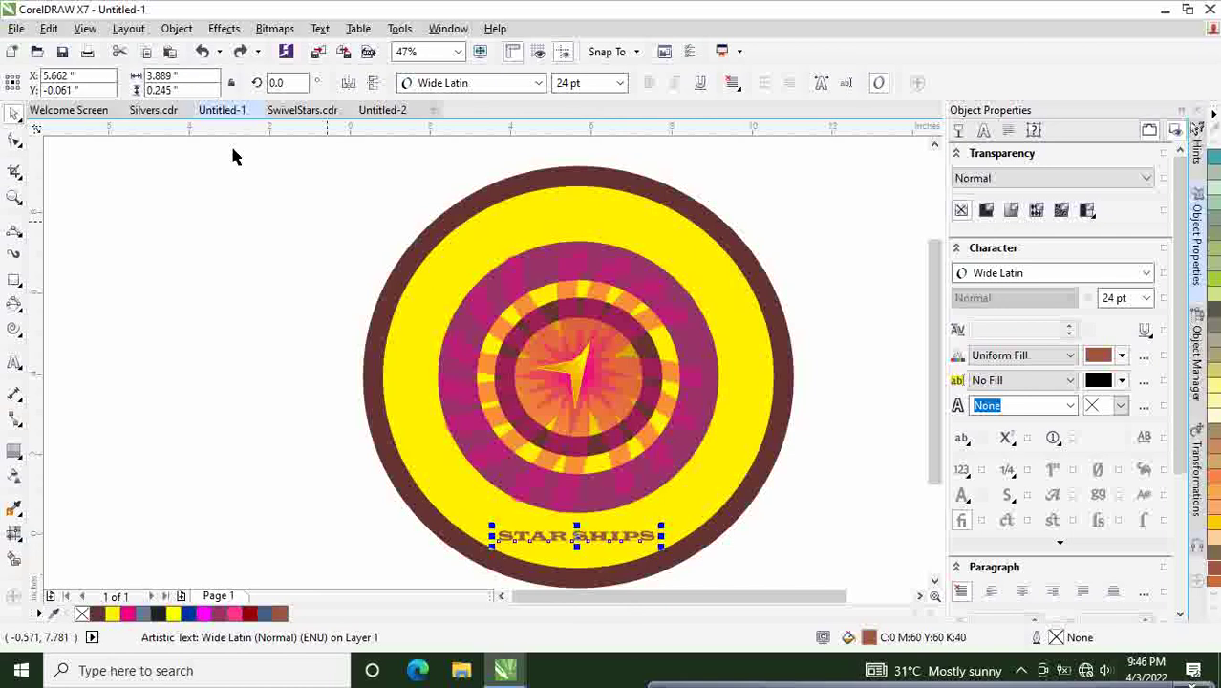
Step: Try fitting STAR SHIPS to the outer circle's path along the lower yellow ring, and undo the fit
click(320, 28)
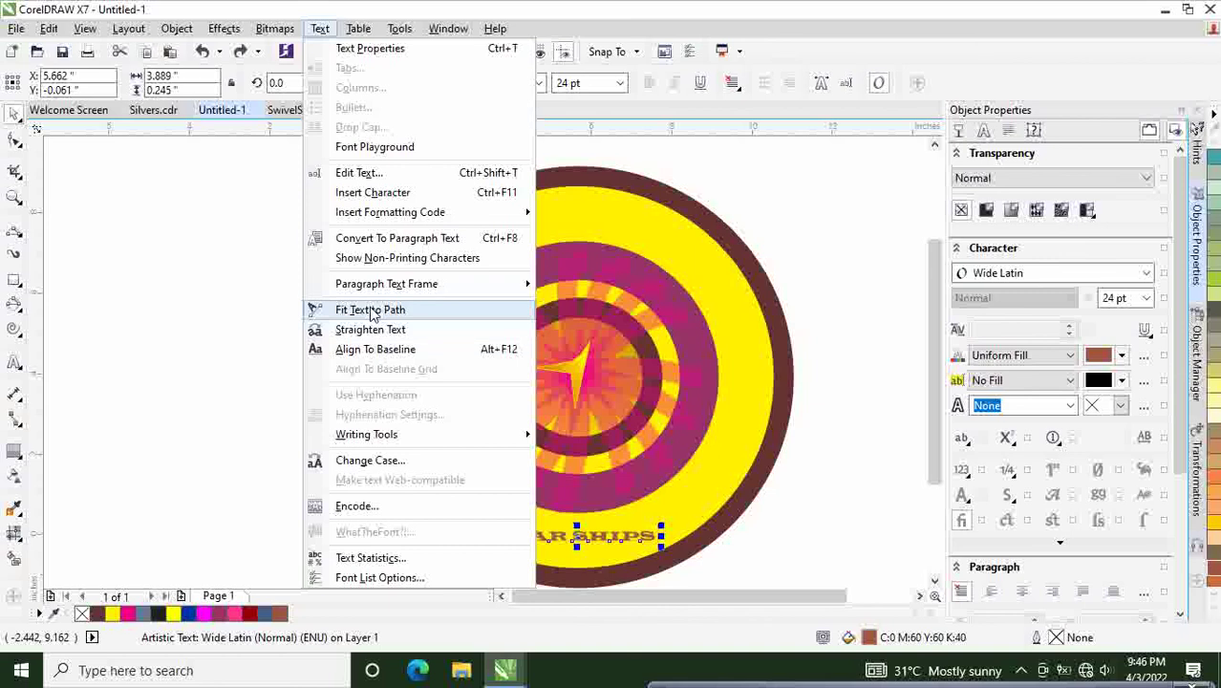
click(373, 309)
click(578, 544)
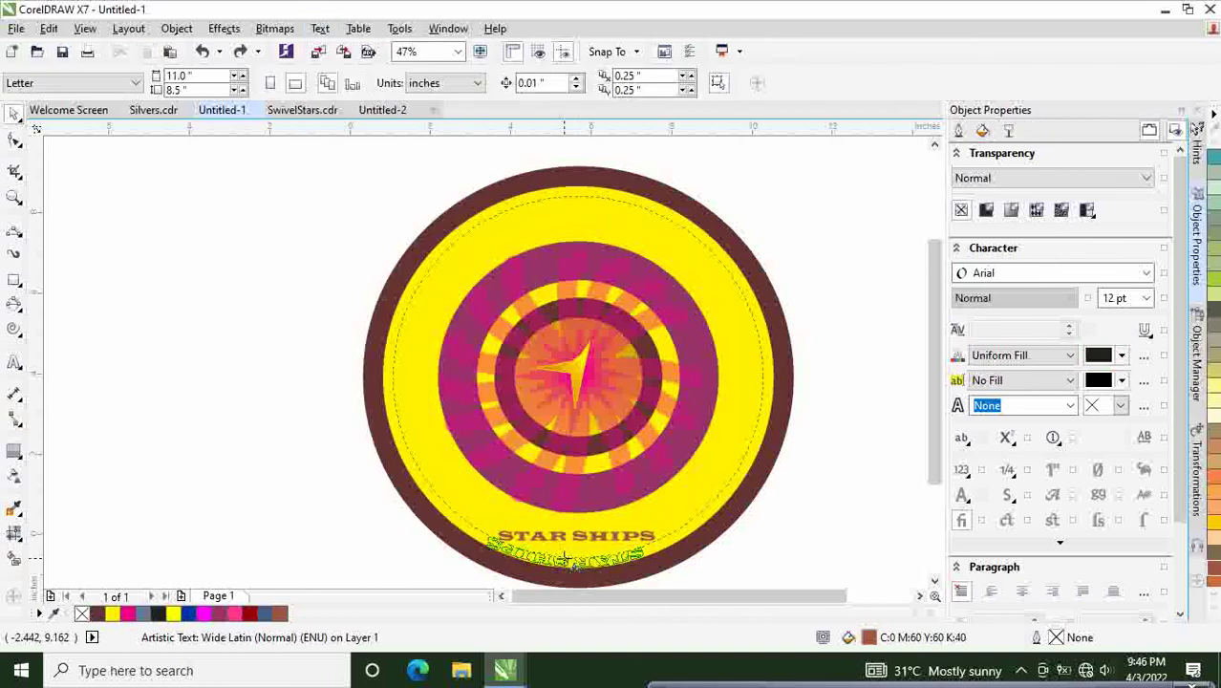
drag(577, 547, 572, 274)
key(ctrl+z)
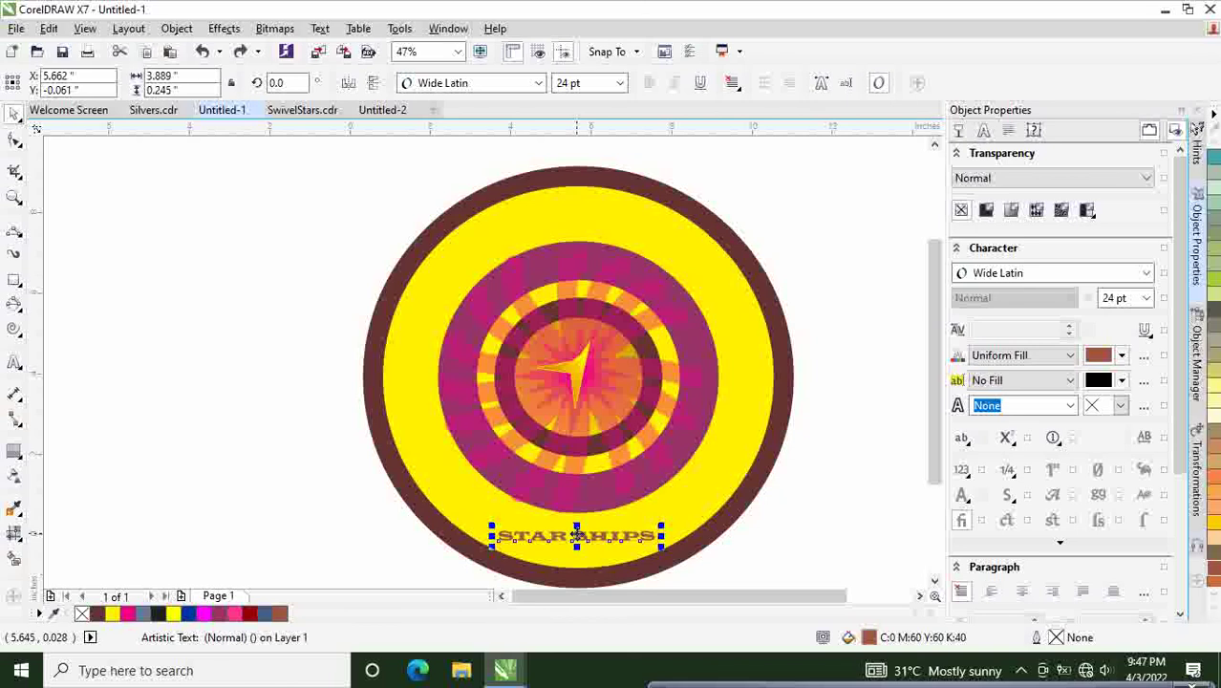
Step: Align STAR SHIPS to its baseline and move it slightly down the lower yellow ring to about X 5.725, Y -0.217 in
click(319, 29)
click(385, 353)
mouse_move(577, 541)
mouse_down()
mouse_move(574, 210)
mouse_move(567, 504)
mouse_move(569, 547)
mouse_move(581, 547)
mouse_up()
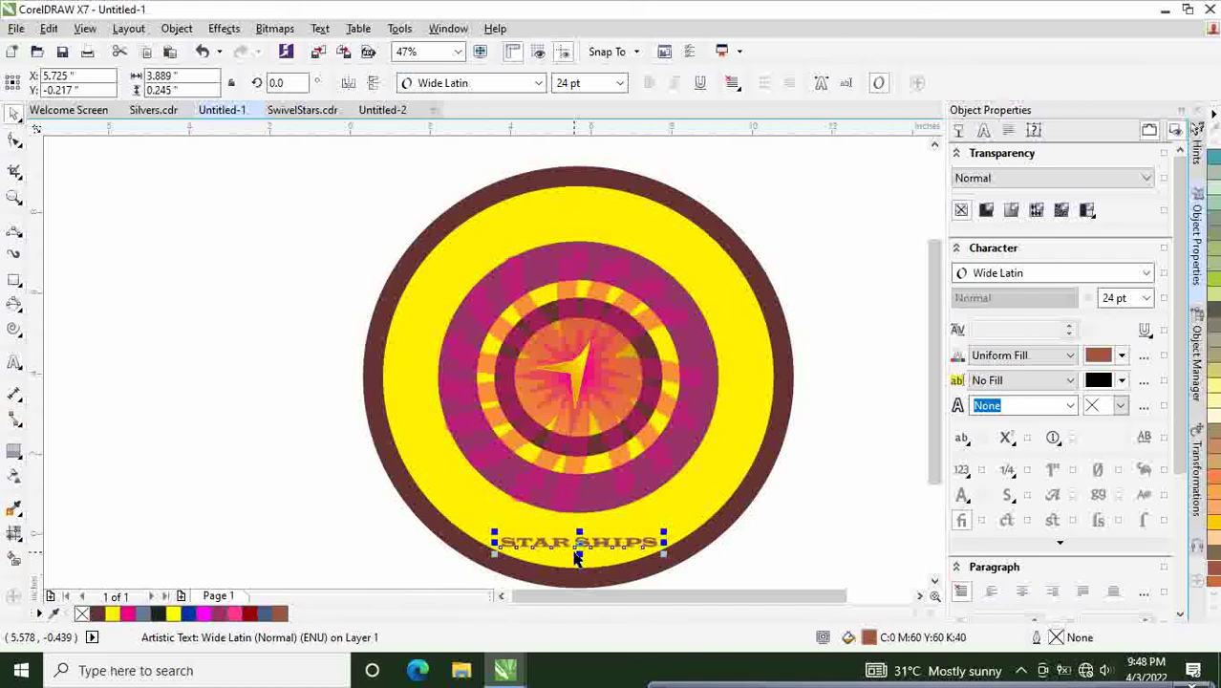
right_click(578, 545)
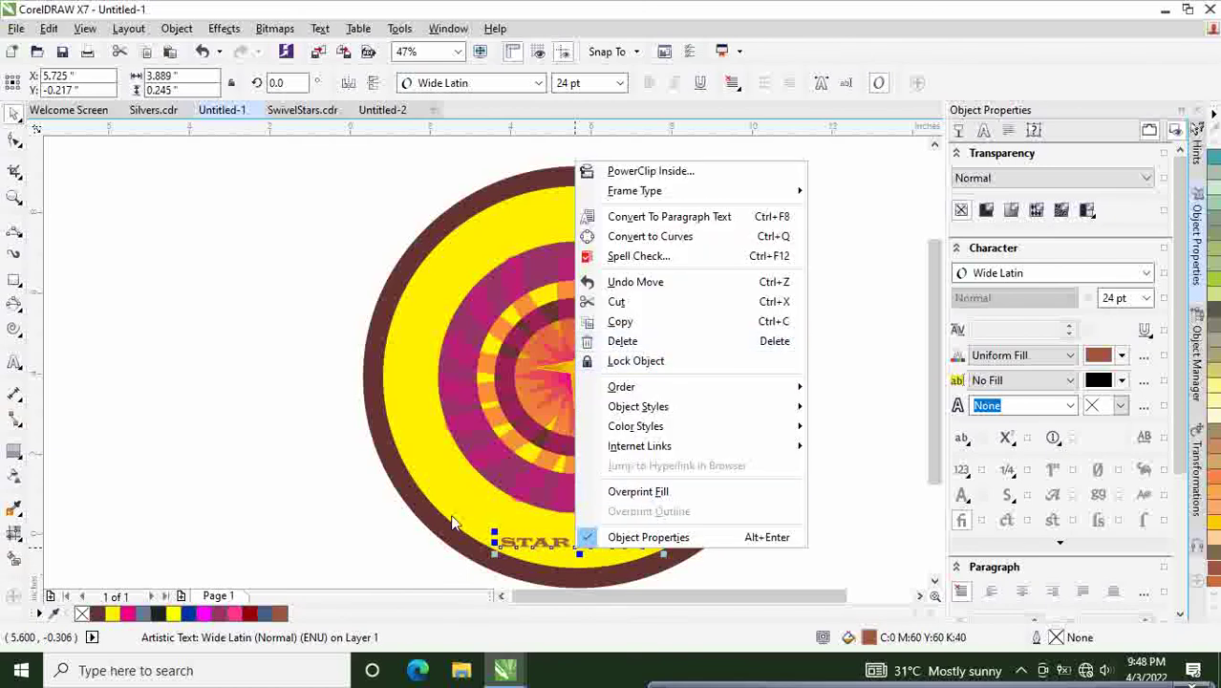
click(355, 547)
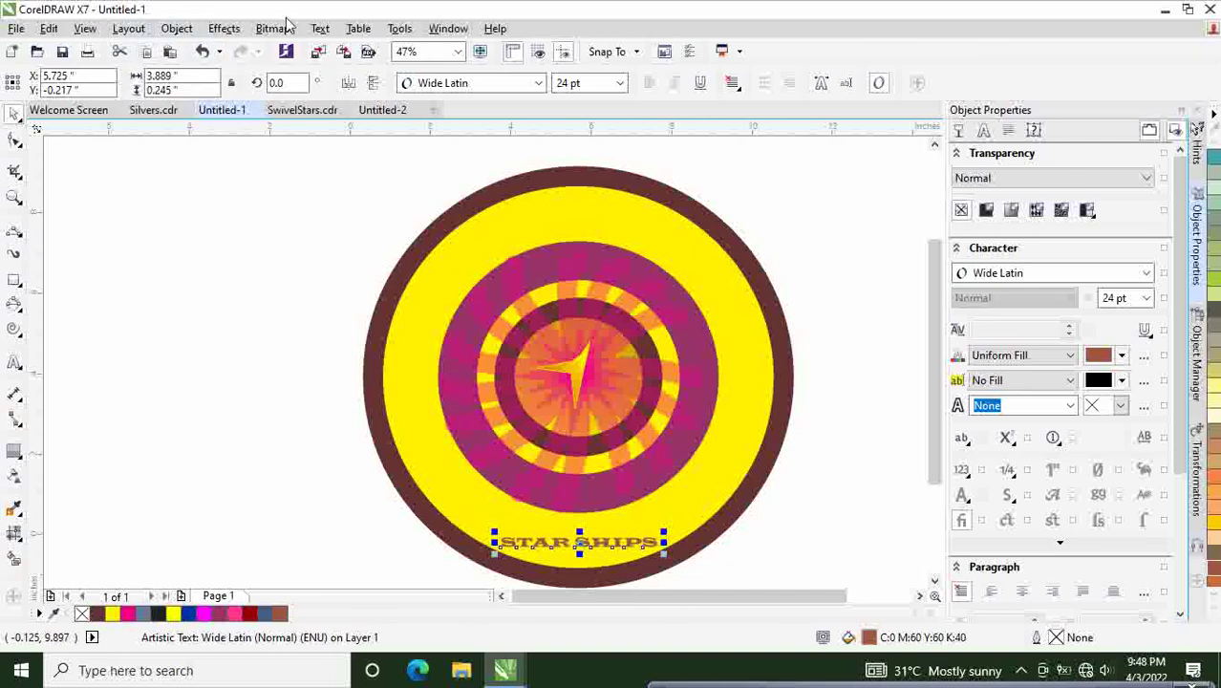
Step: Fit STAR SHIPS to the outer circle's path, along the upper yellow ring, at distance -1.125 in and offset 24.227 in
click(320, 28)
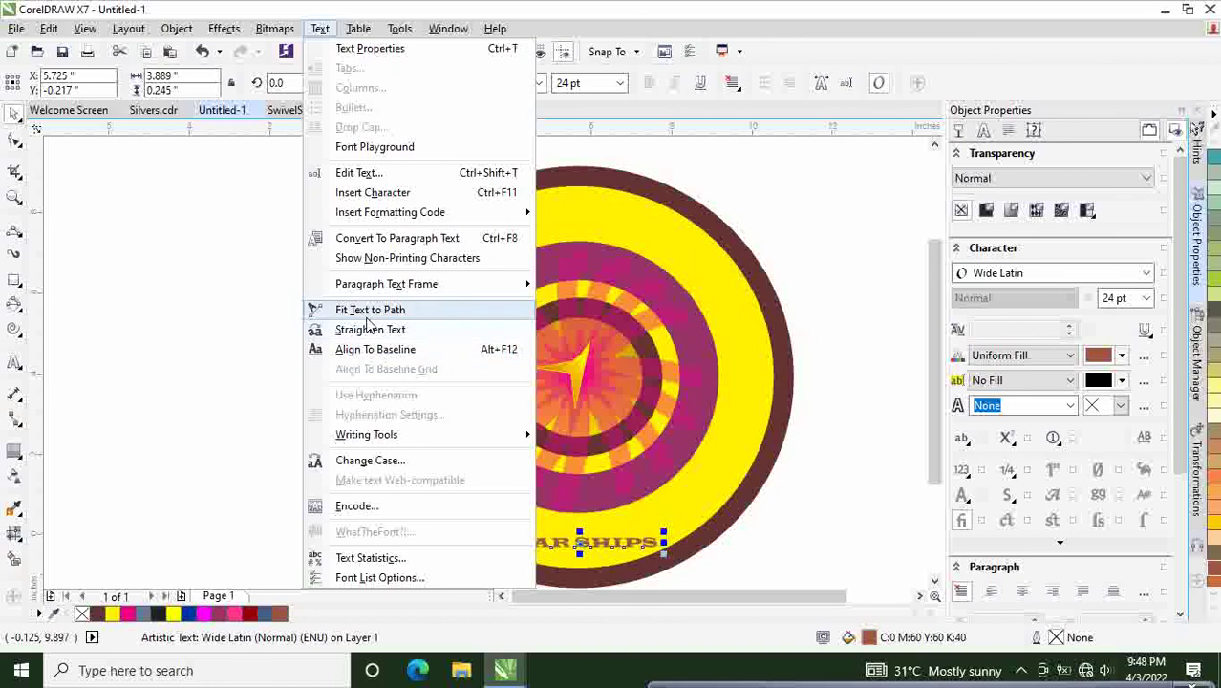
click(370, 309)
click(487, 238)
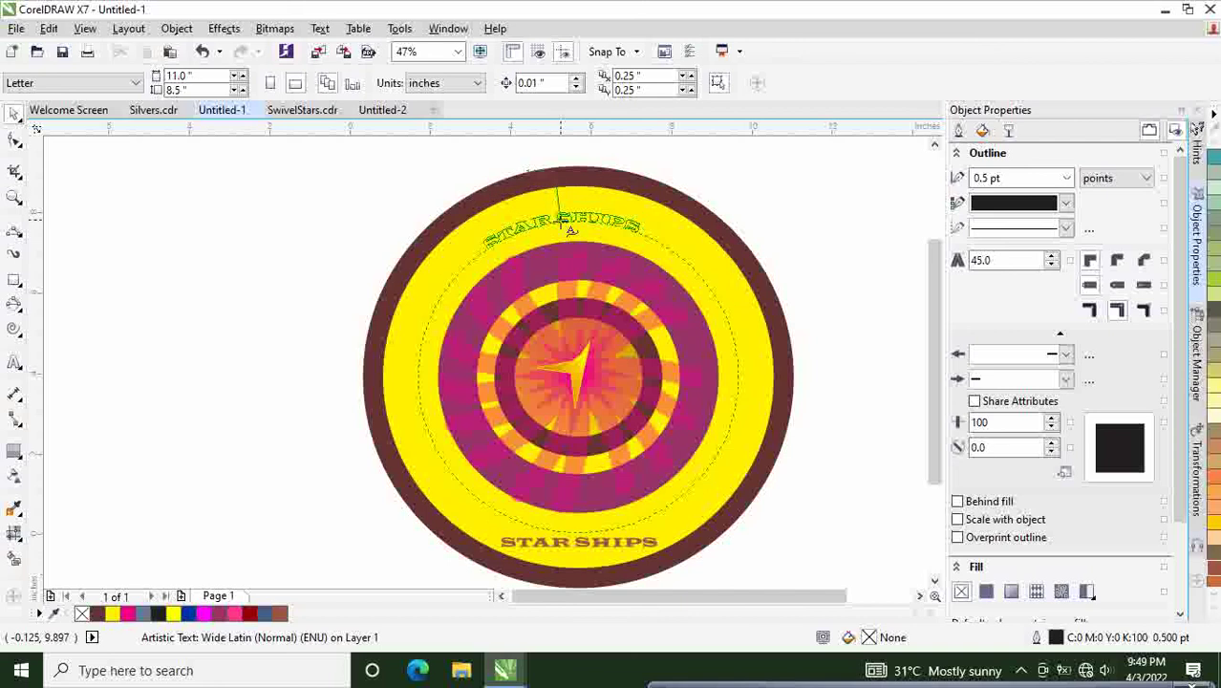
key(Escape)
click(560, 229)
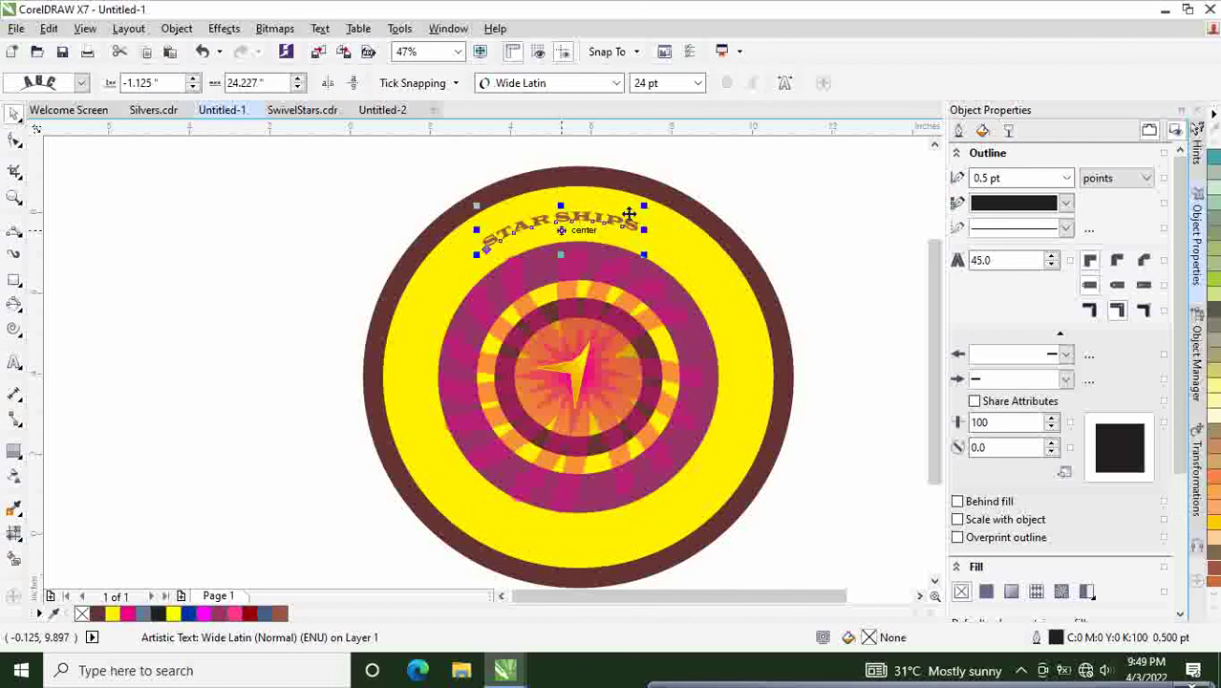
Step: Enlarge the curved STAR SHIPS lettering across the upper yellow ring to about 82 pt
drag(654, 255, 859, 493)
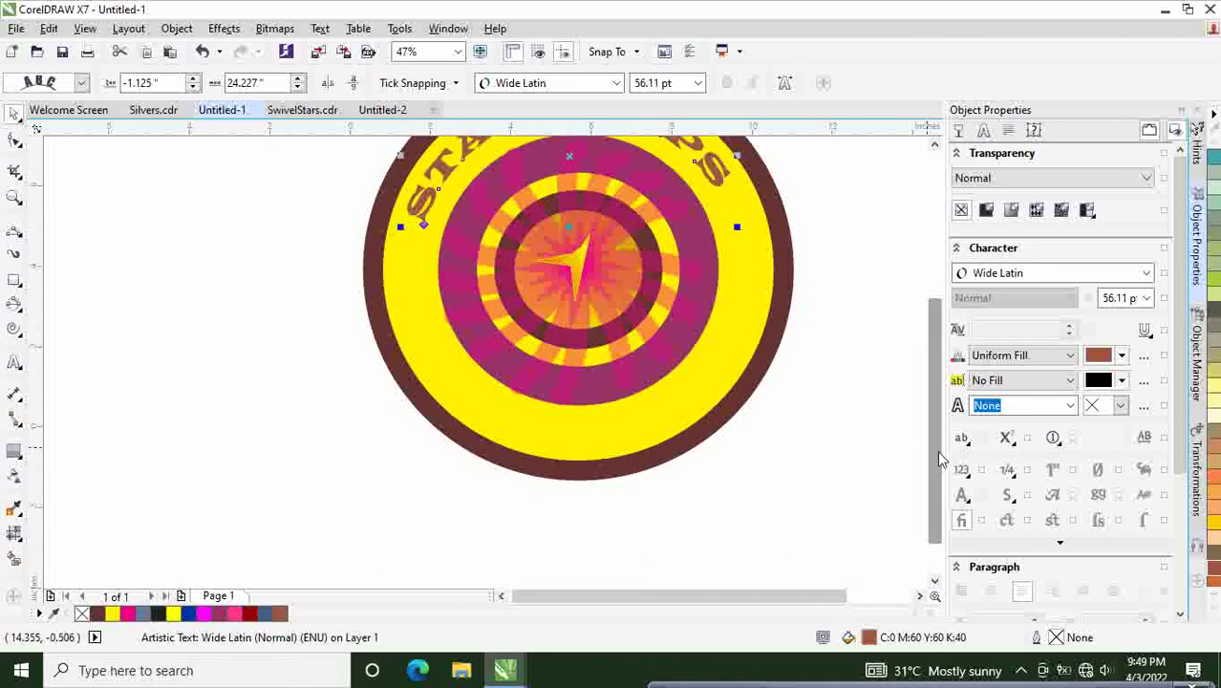
drag(936, 450, 918, 388)
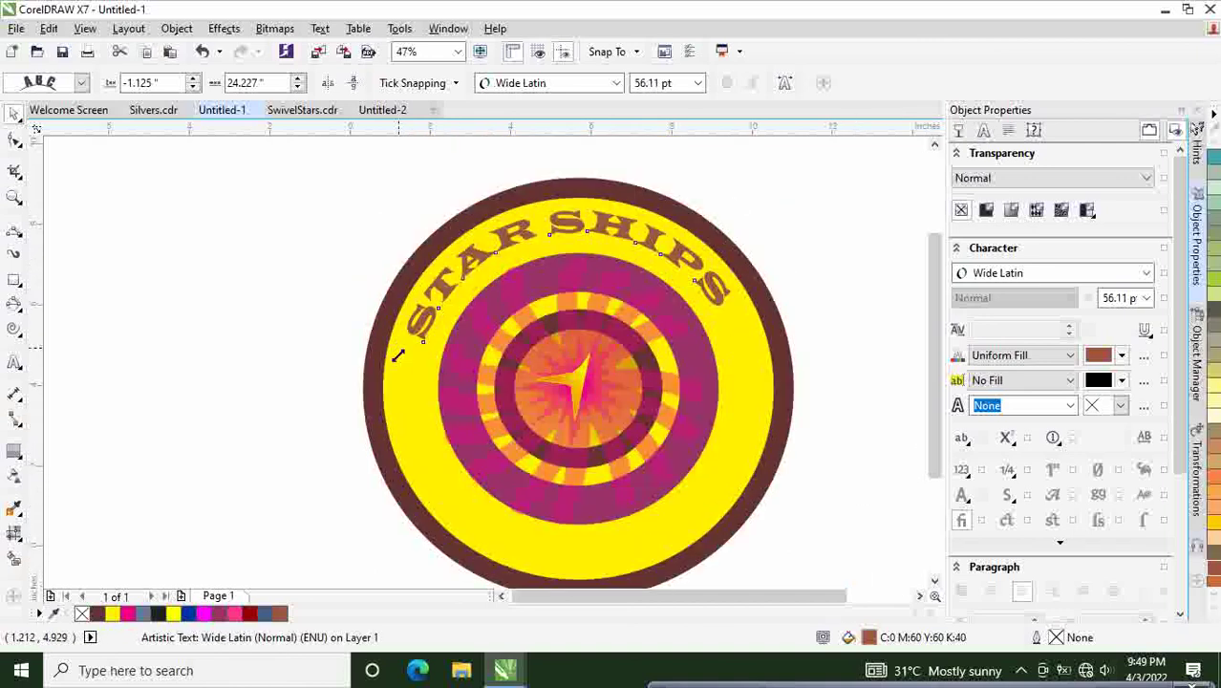
drag(400, 347, 335, 563)
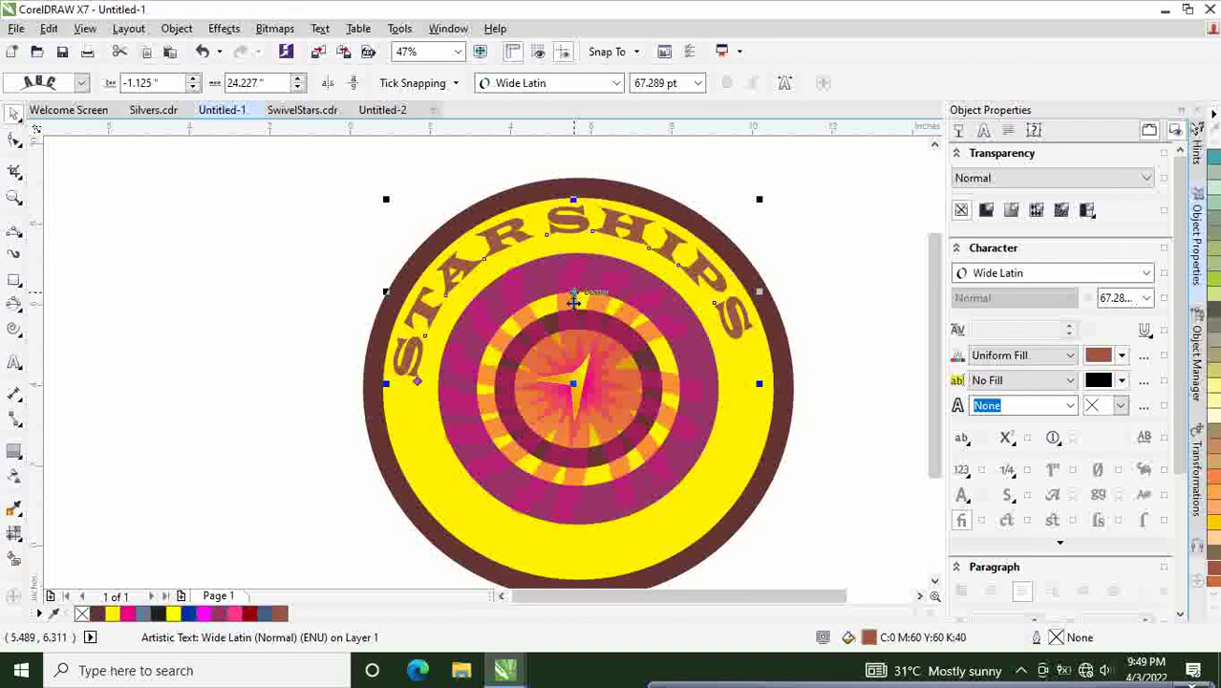
drag(573, 404, 575, 427)
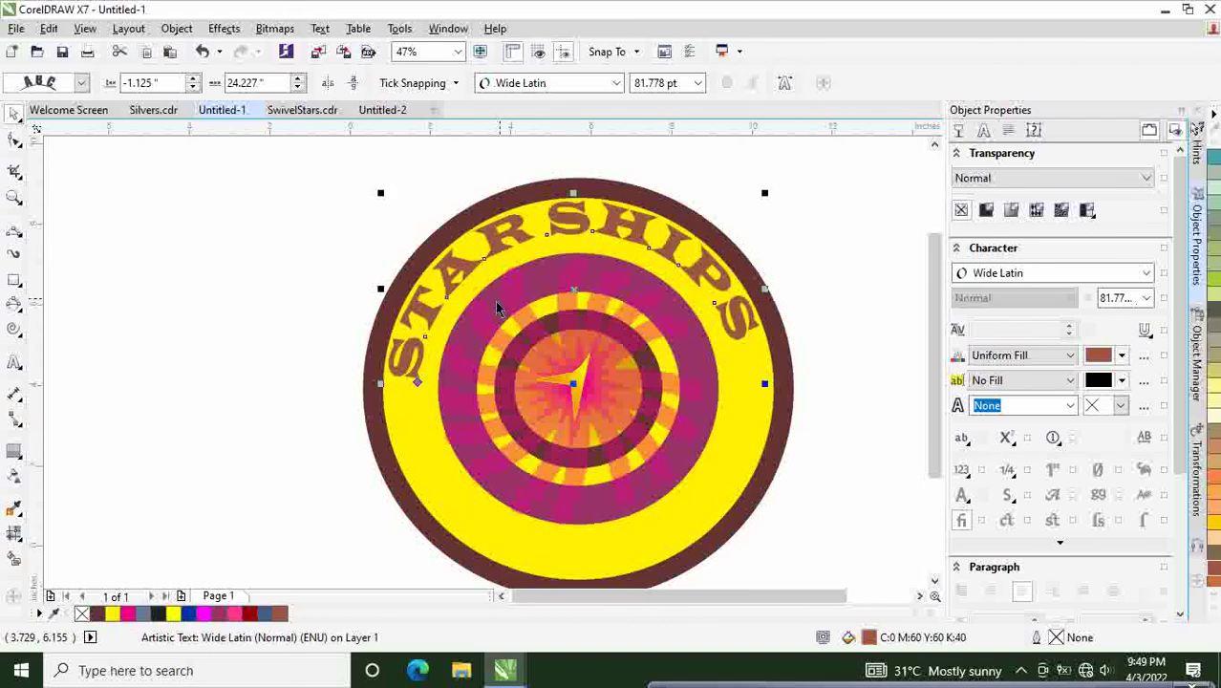
Step: Place STAR SHIPS at distance -1.5 in and offset 22.22 in on the path, and enlarge it to about 113 pt
drag(573, 412, 555, 245)
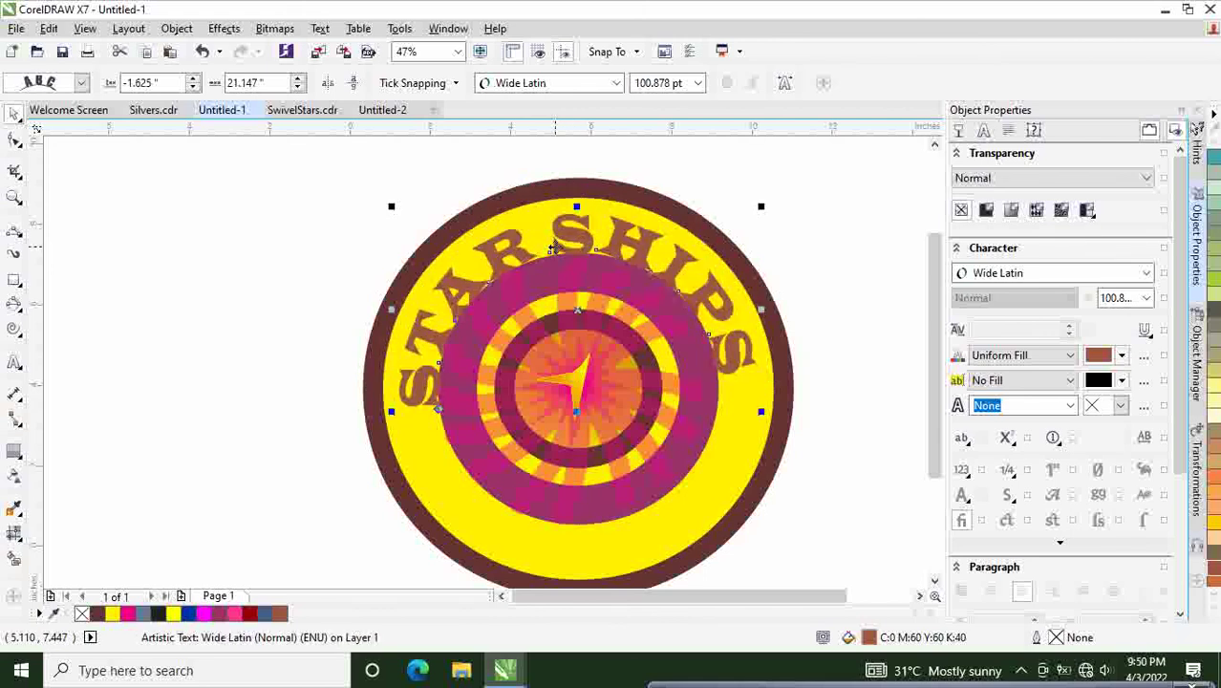
drag(577, 411, 562, 246)
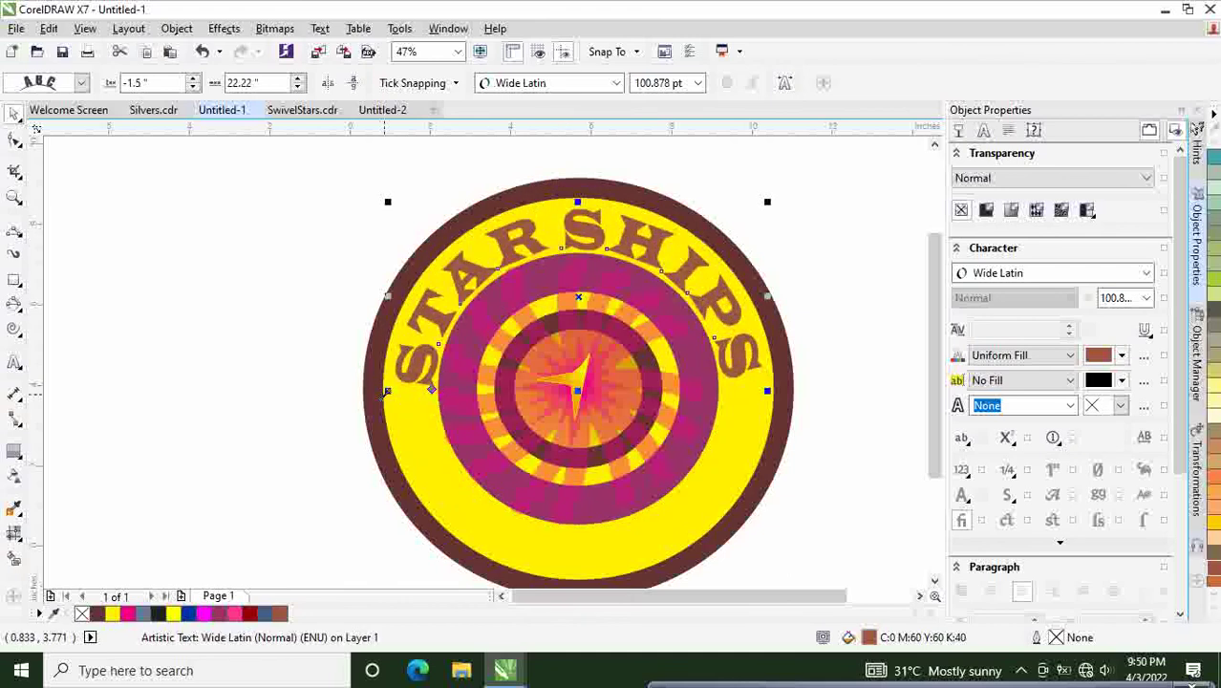
drag(387, 389, 337, 571)
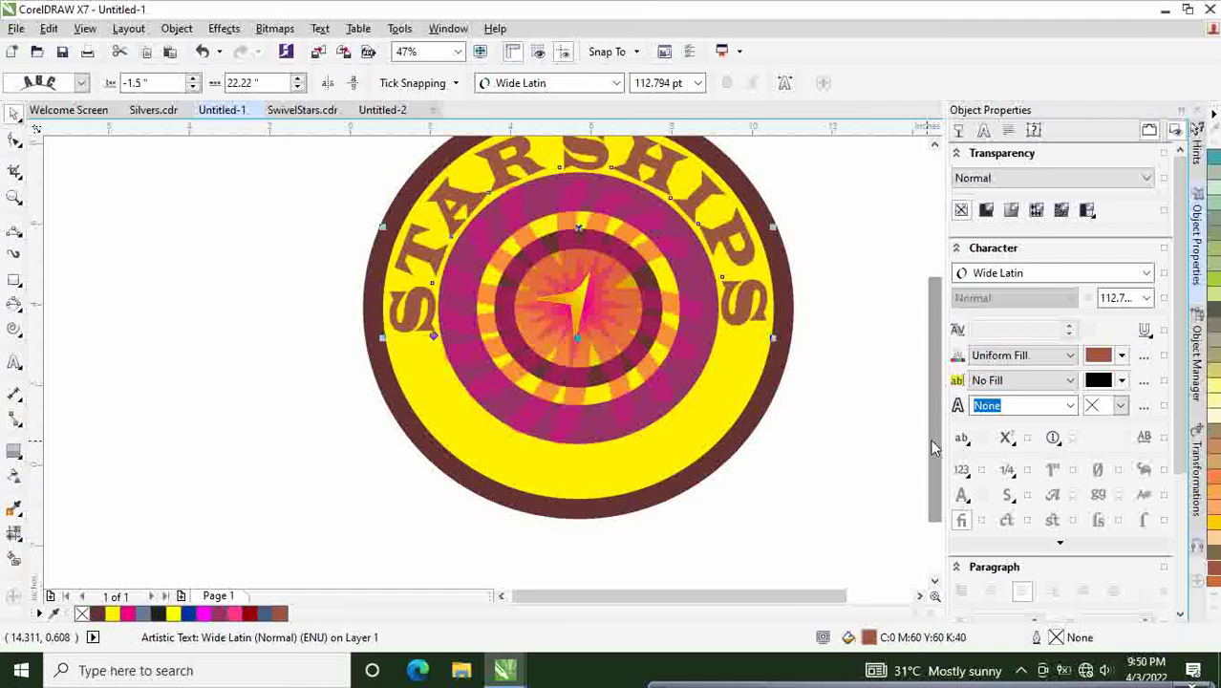
drag(933, 440, 924, 414)
Step: Try sliding the STAR SHIPS lettering clockwise along the yellow ring, and undo the shift
click(568, 198)
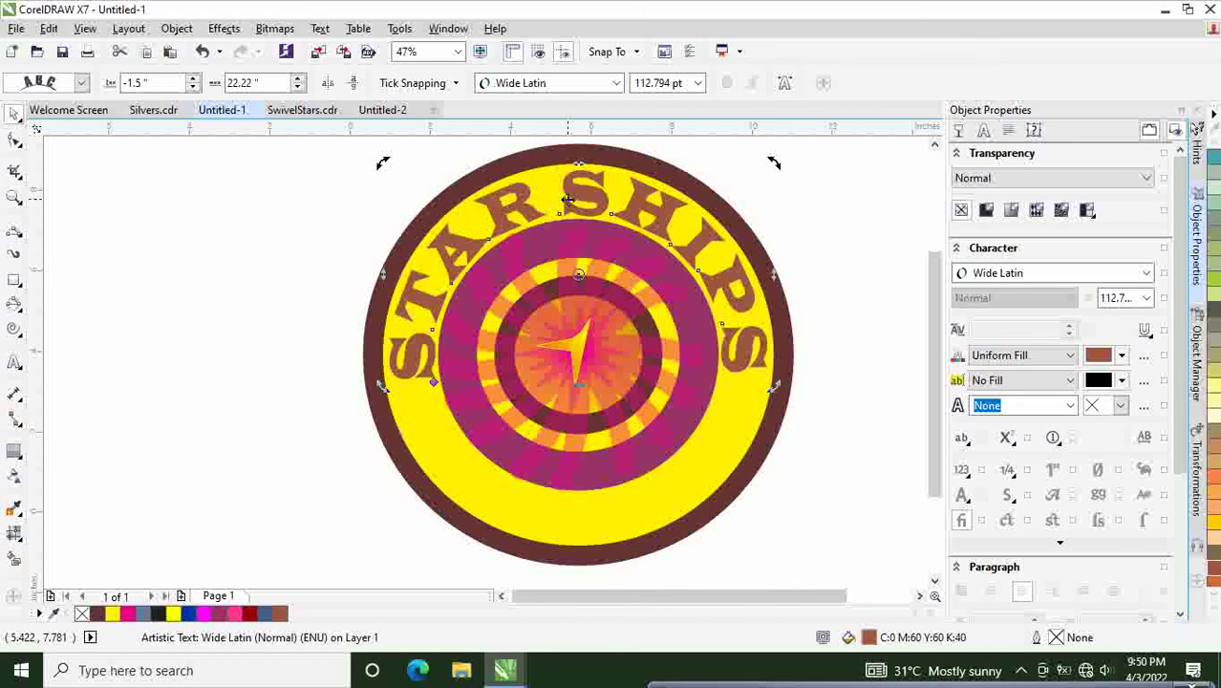
drag(567, 196, 641, 189)
drag(681, 215, 668, 444)
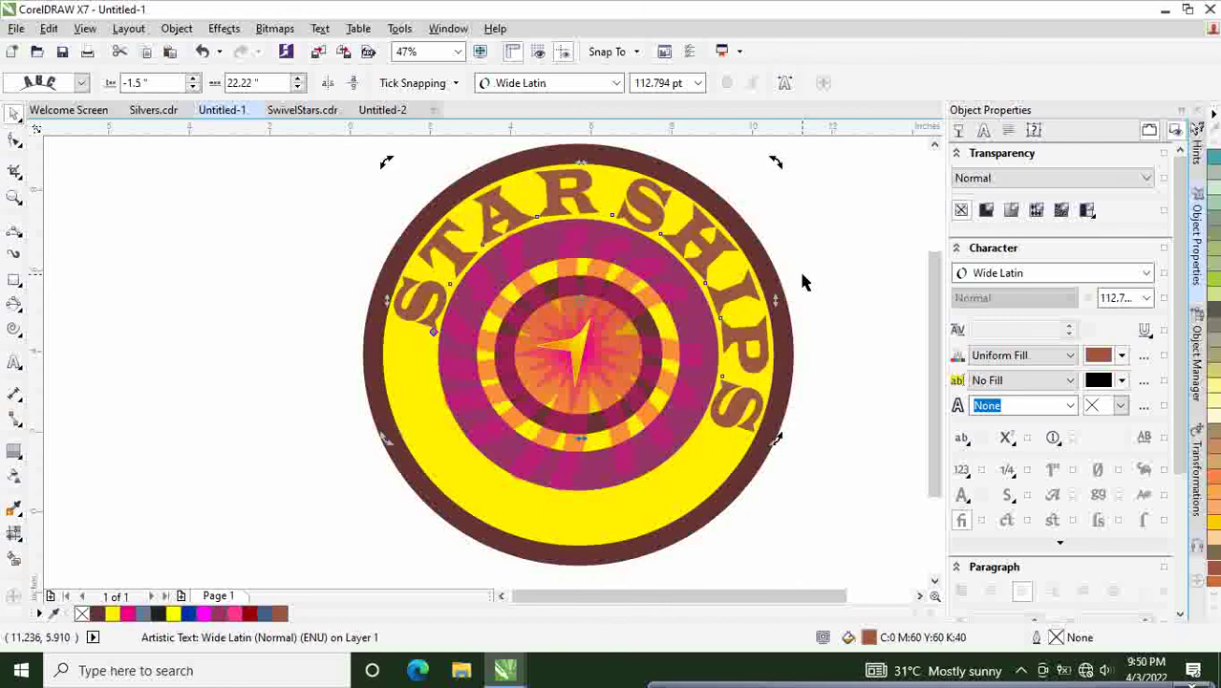
key(ctrl+z)
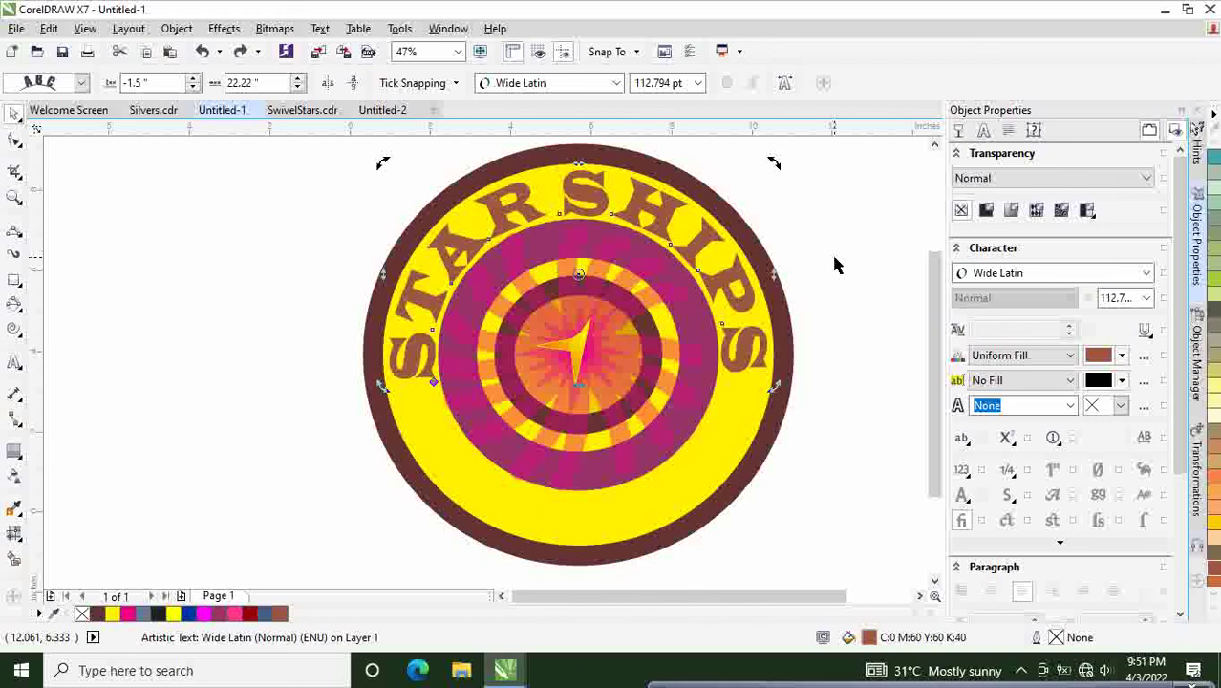
Step: Try tightening the letter spacing of STAR SHIPS with the Shape tool, and revert to the wider spacing at about 113 pt
key(F10)
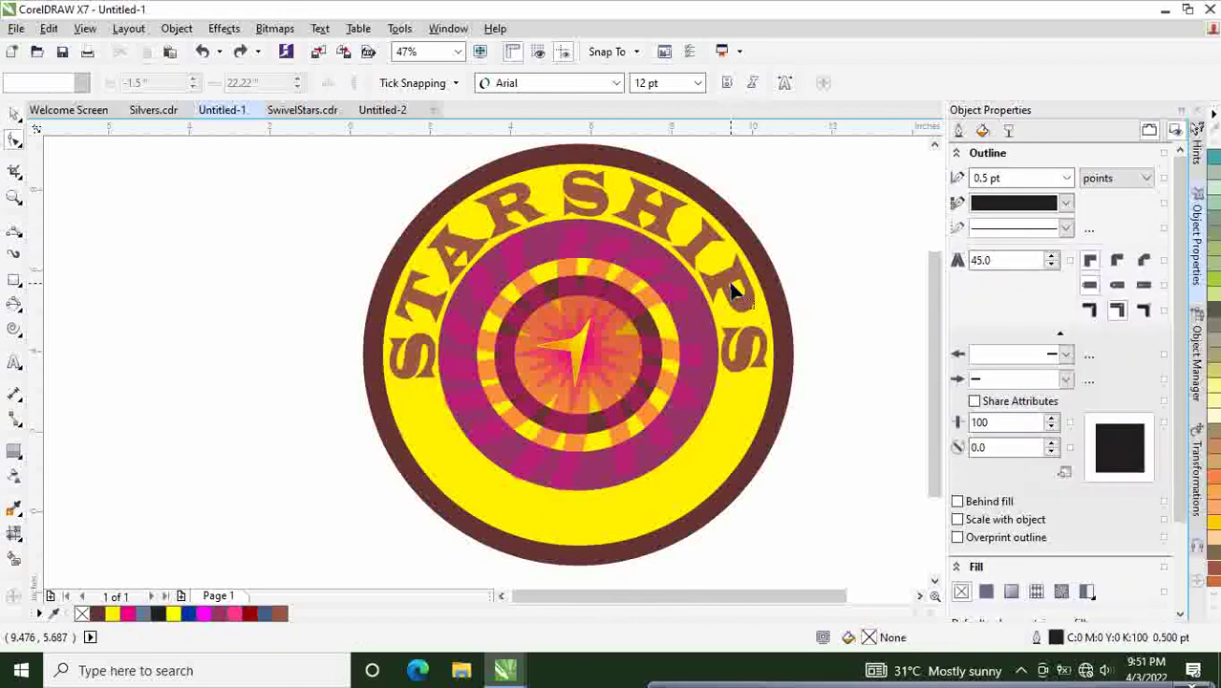
click(739, 311)
click(770, 383)
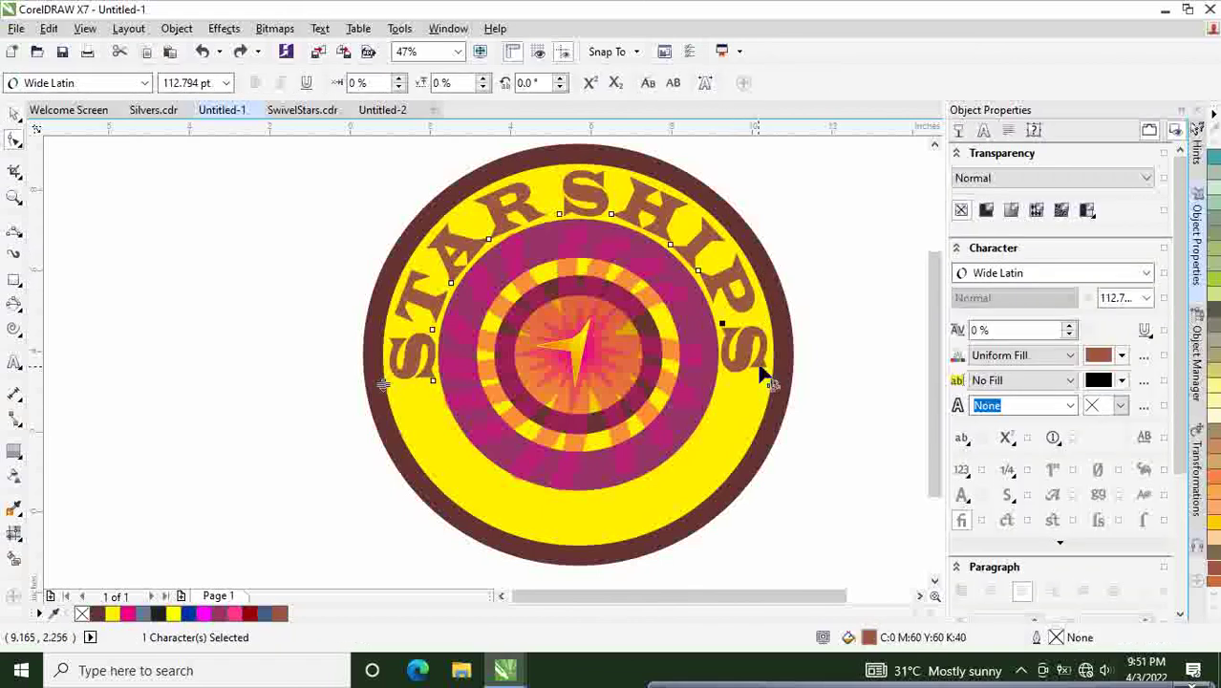
drag(770, 381, 688, 384)
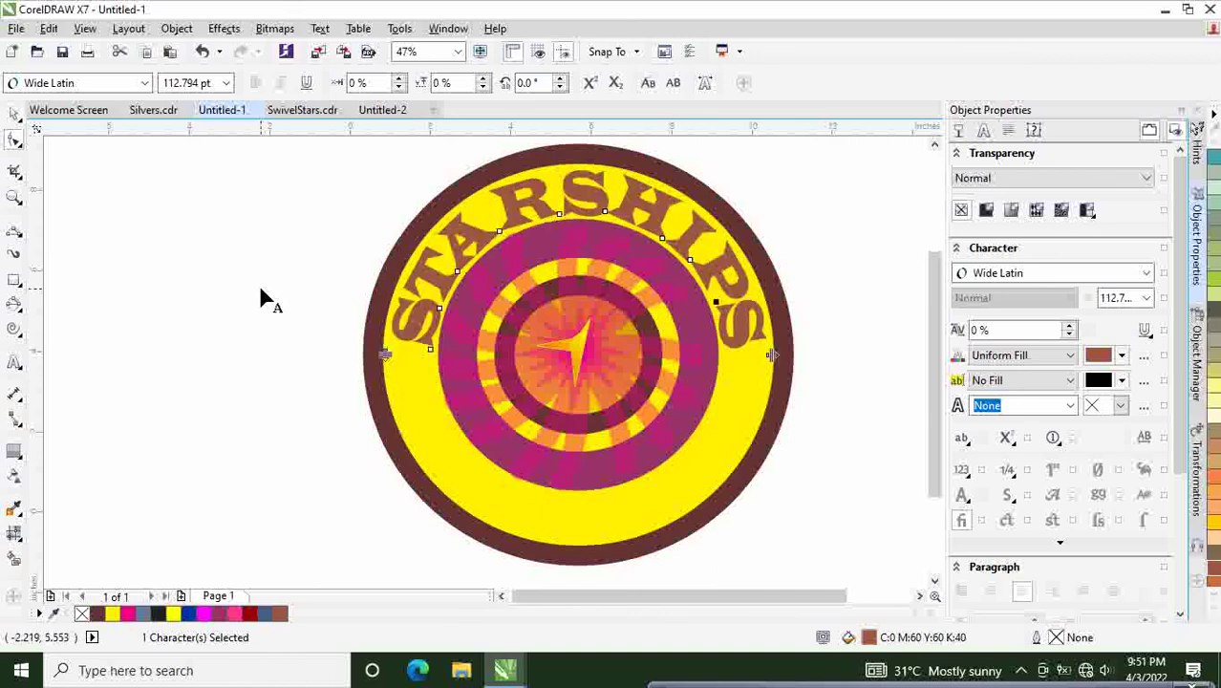
click(13, 115)
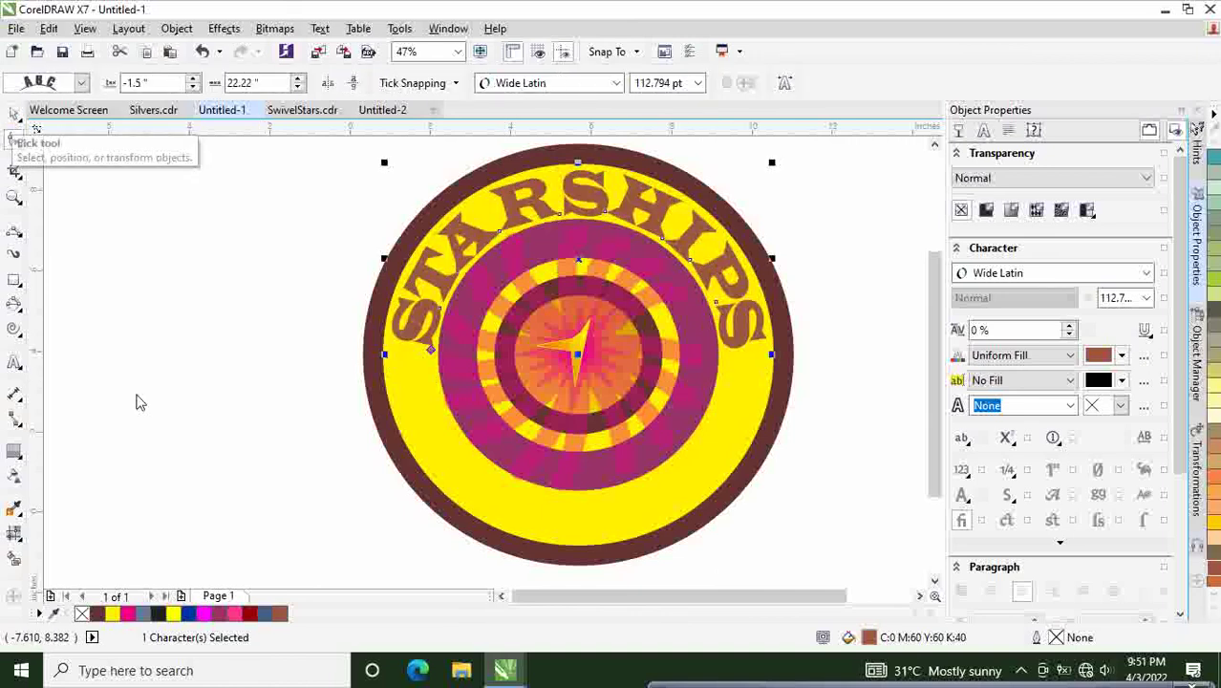
click(135, 400)
key(ctrl+z)
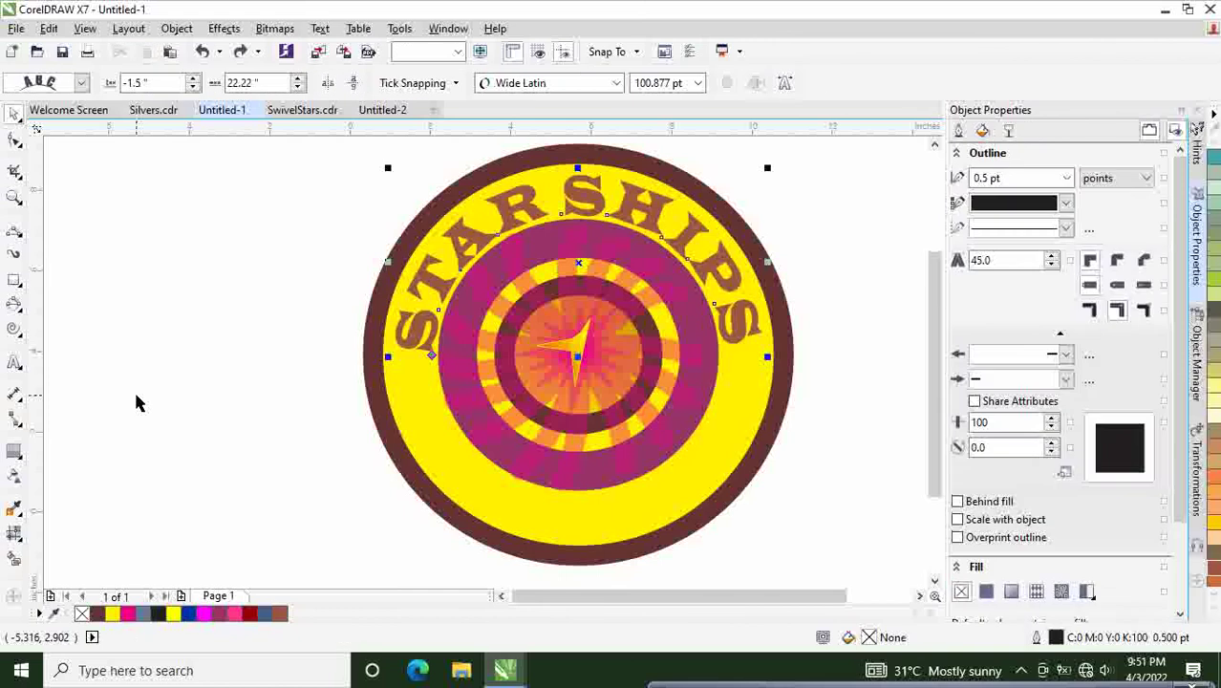
click(241, 54)
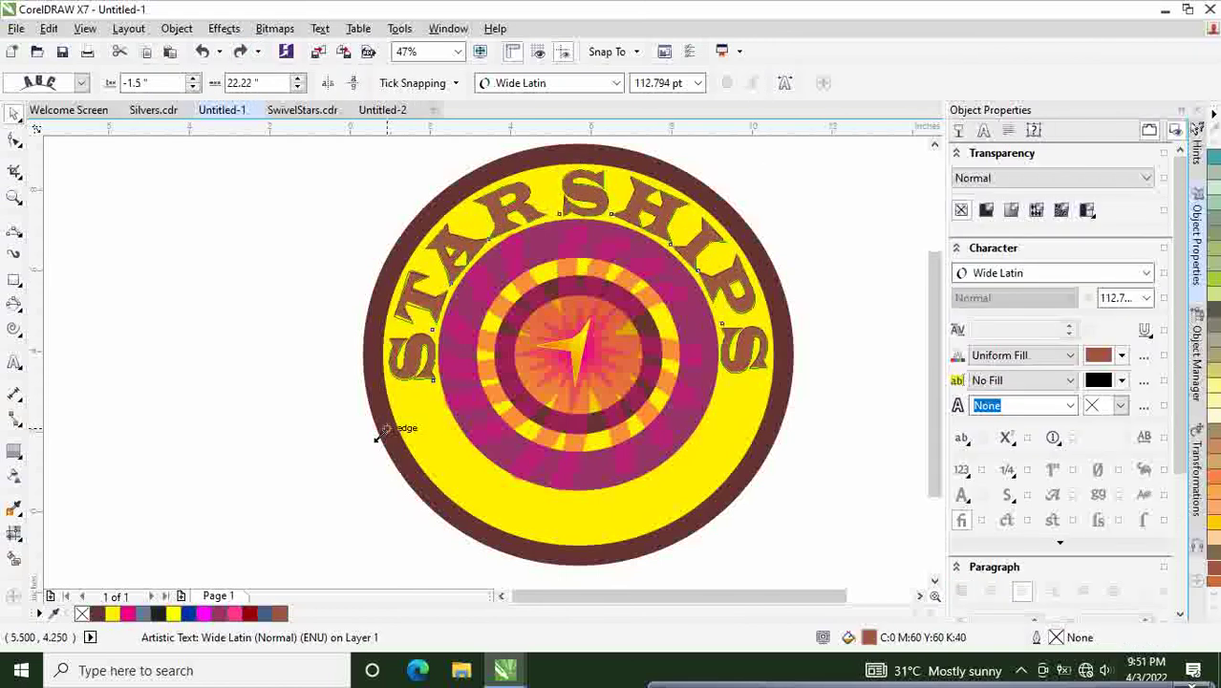
Step: Enlarge STAR SHIPS to about 139 pt and shift it to distance -1.625 in and offset 21.522 in on the path
drag(381, 431, 367, 472)
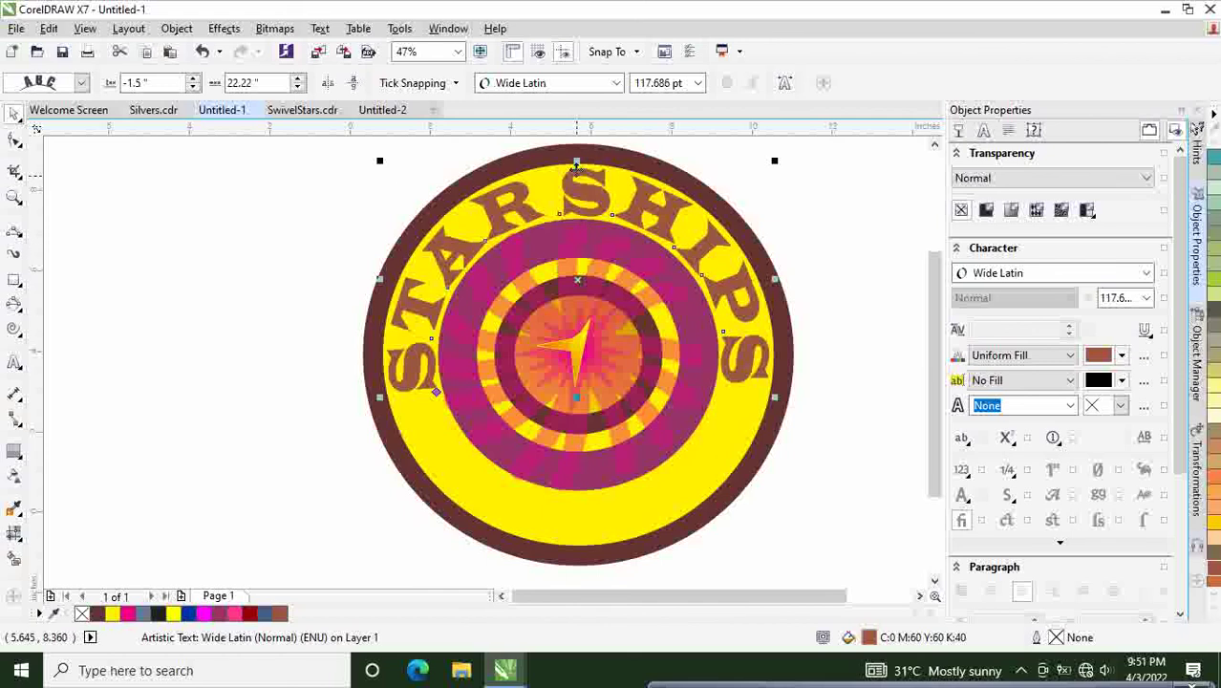
drag(577, 159, 578, 155)
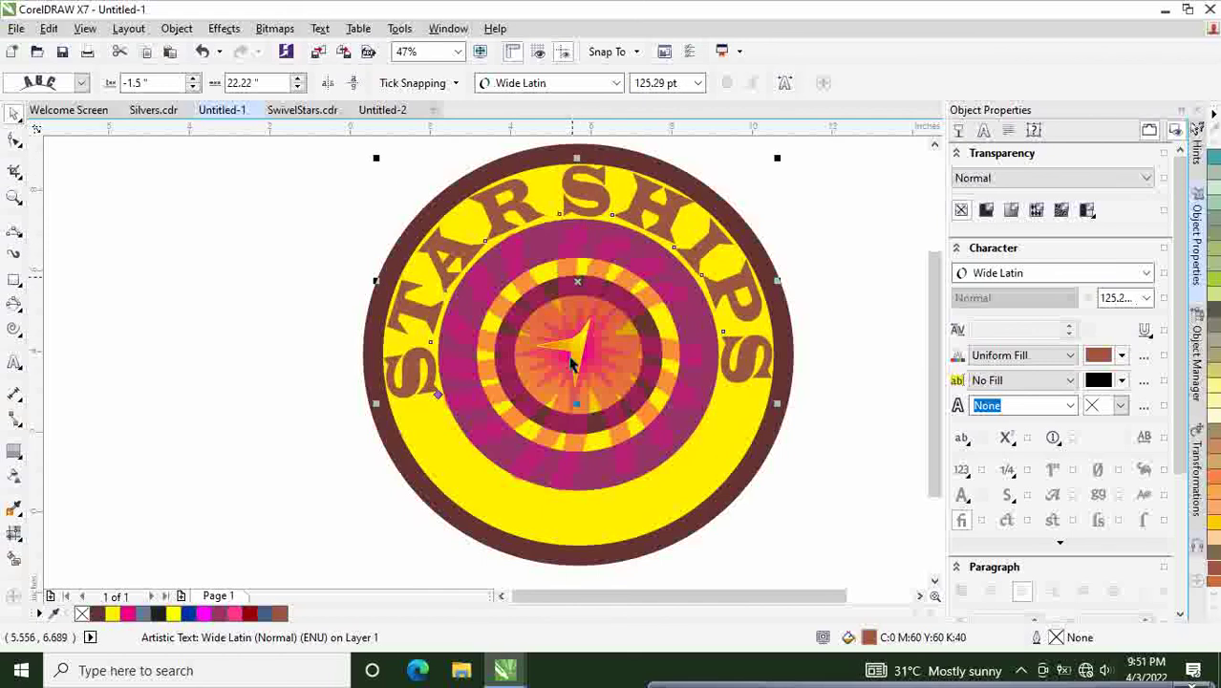
drag(578, 404, 581, 438)
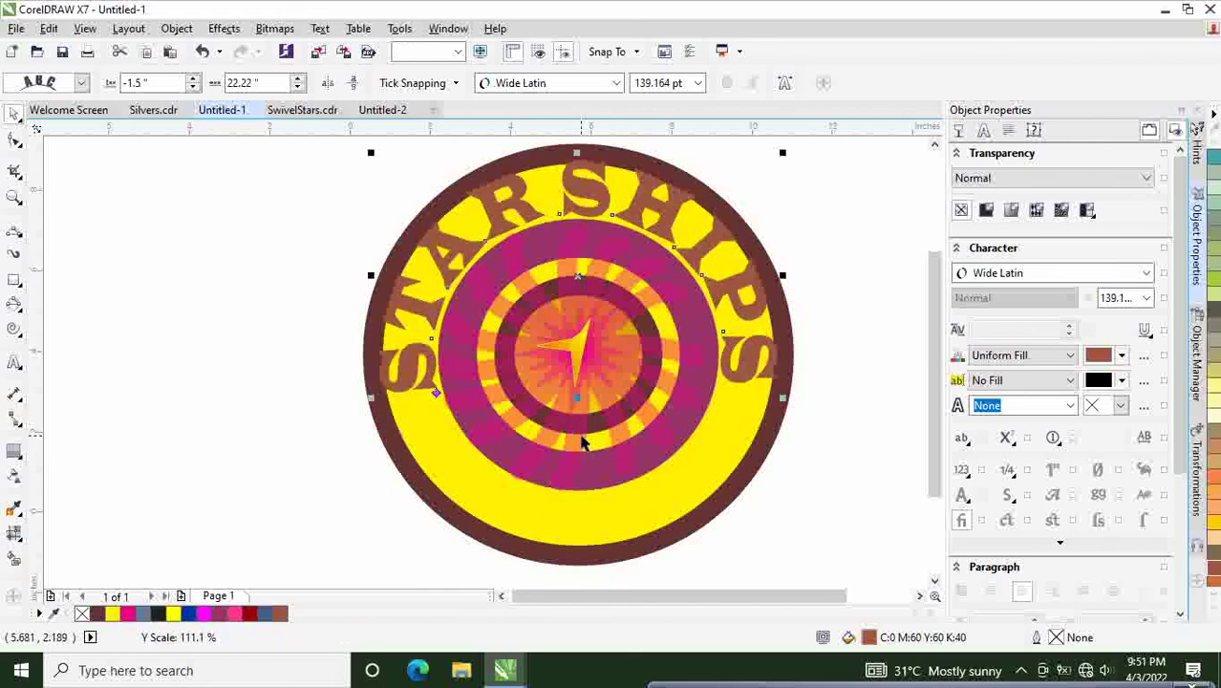
drag(573, 204, 572, 202)
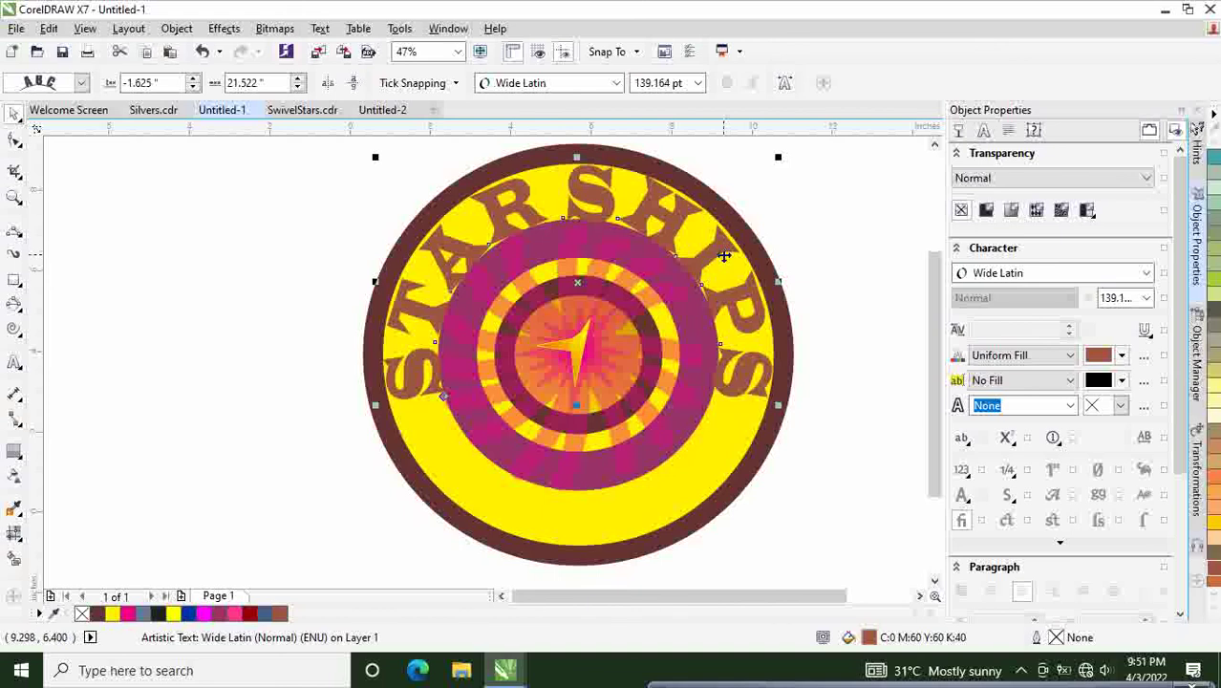
Step: Try moving STAR SHIPS to distance -1.75 in and offset 20.394 in on the path, and undo the move
drag(593, 202, 579, 204)
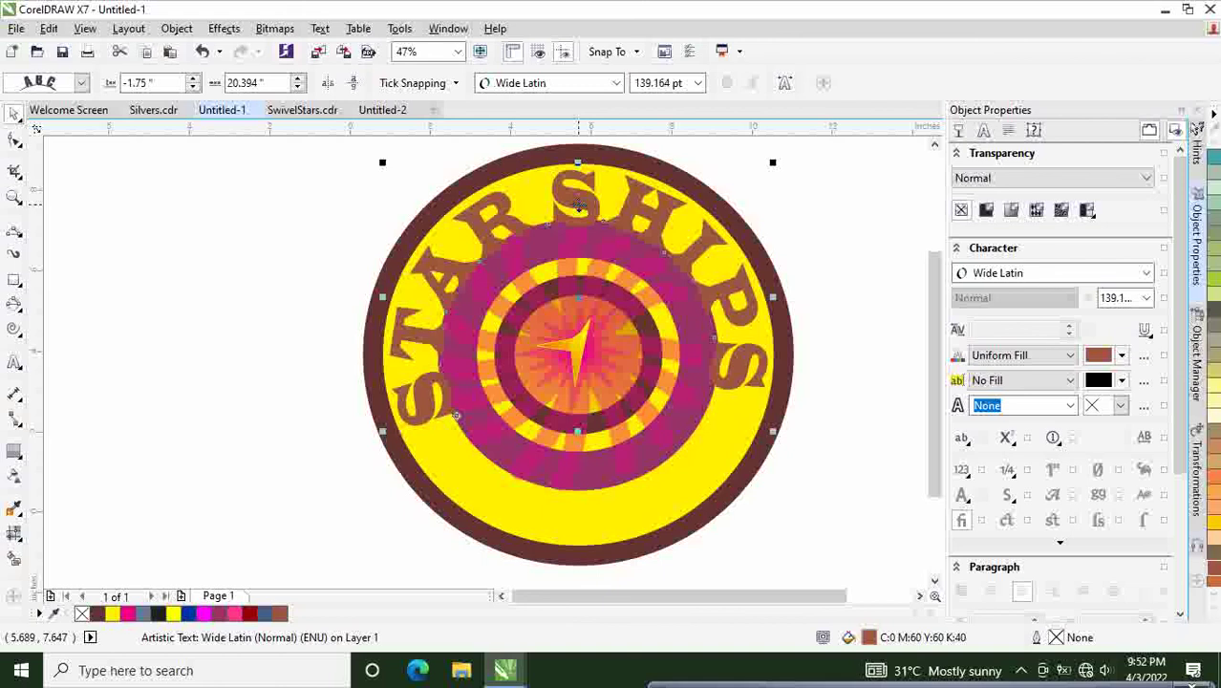
key(ctrl+z)
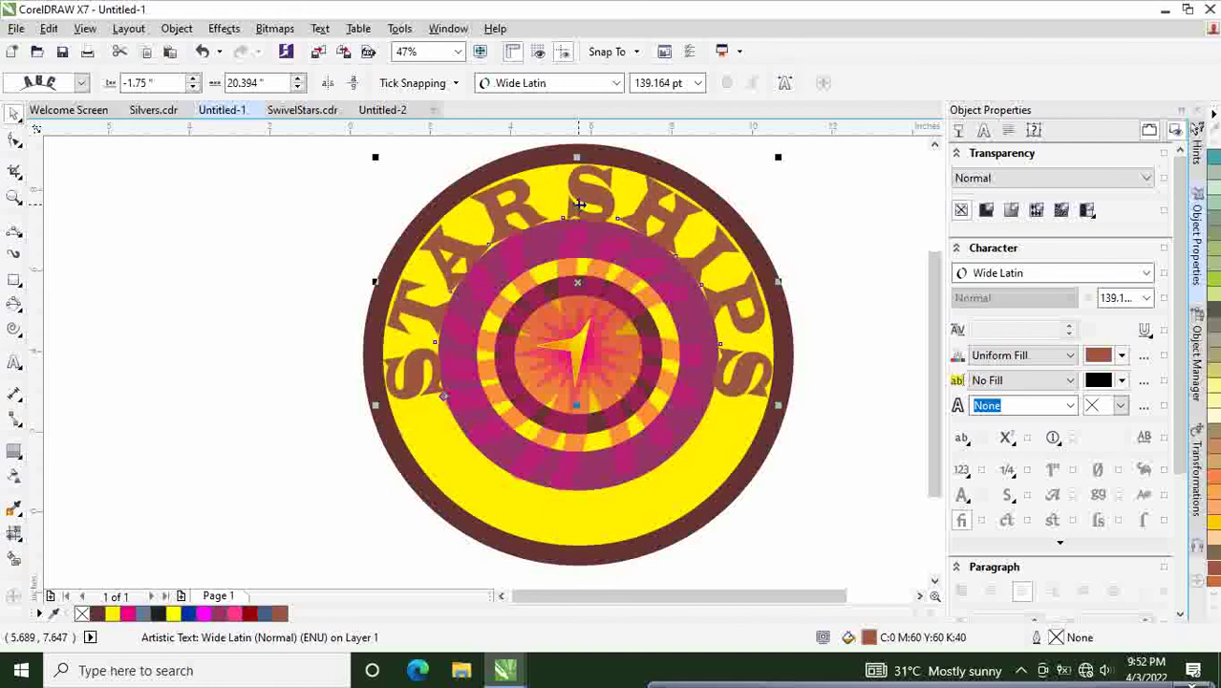
click(884, 322)
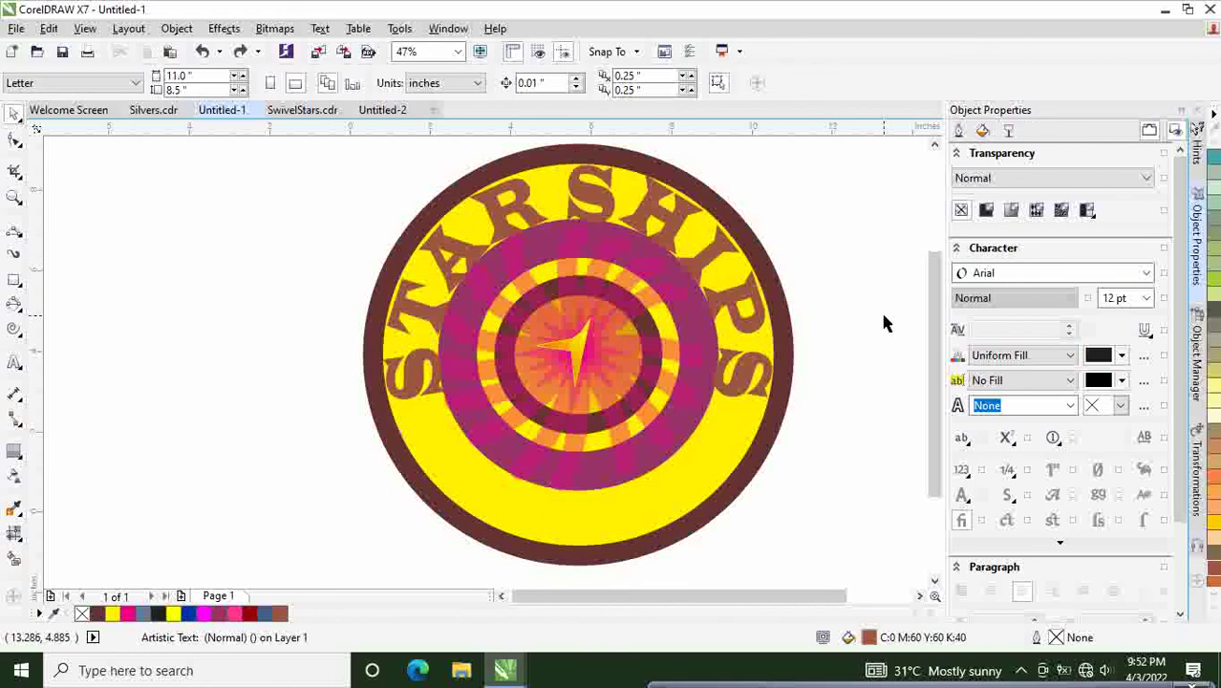
Step: Set the outline width of the large yellow circle with the brown rim to None
drag(932, 374, 931, 365)
click(793, 342)
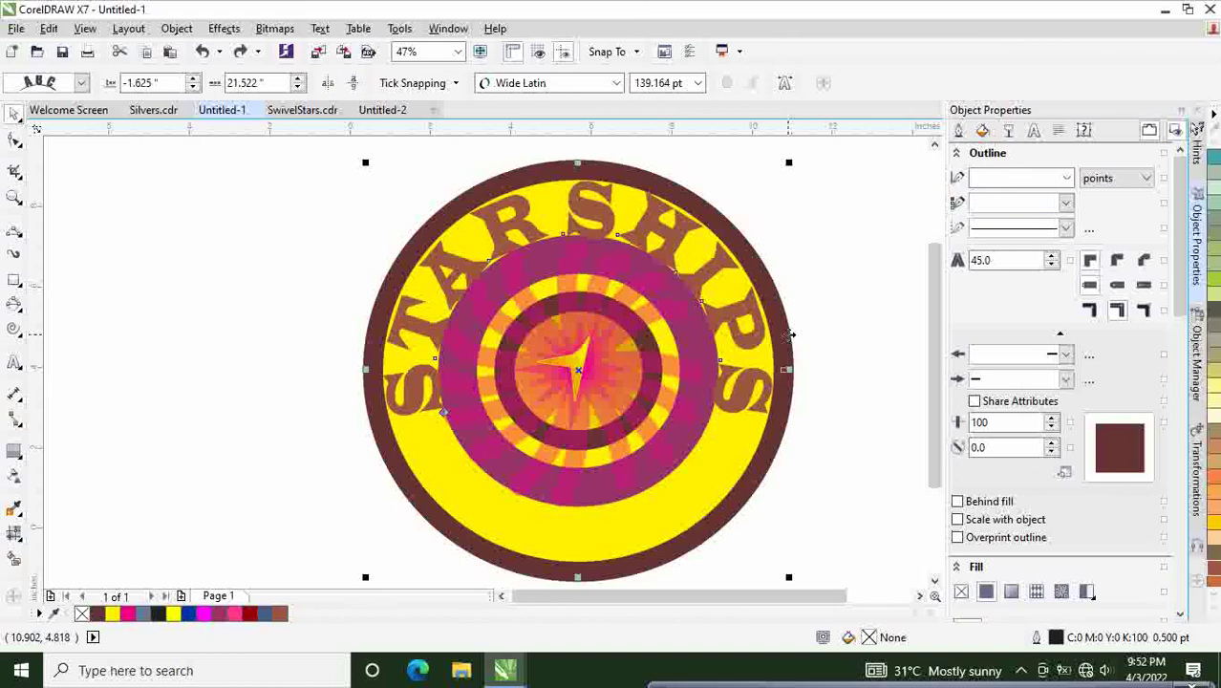
click(1066, 182)
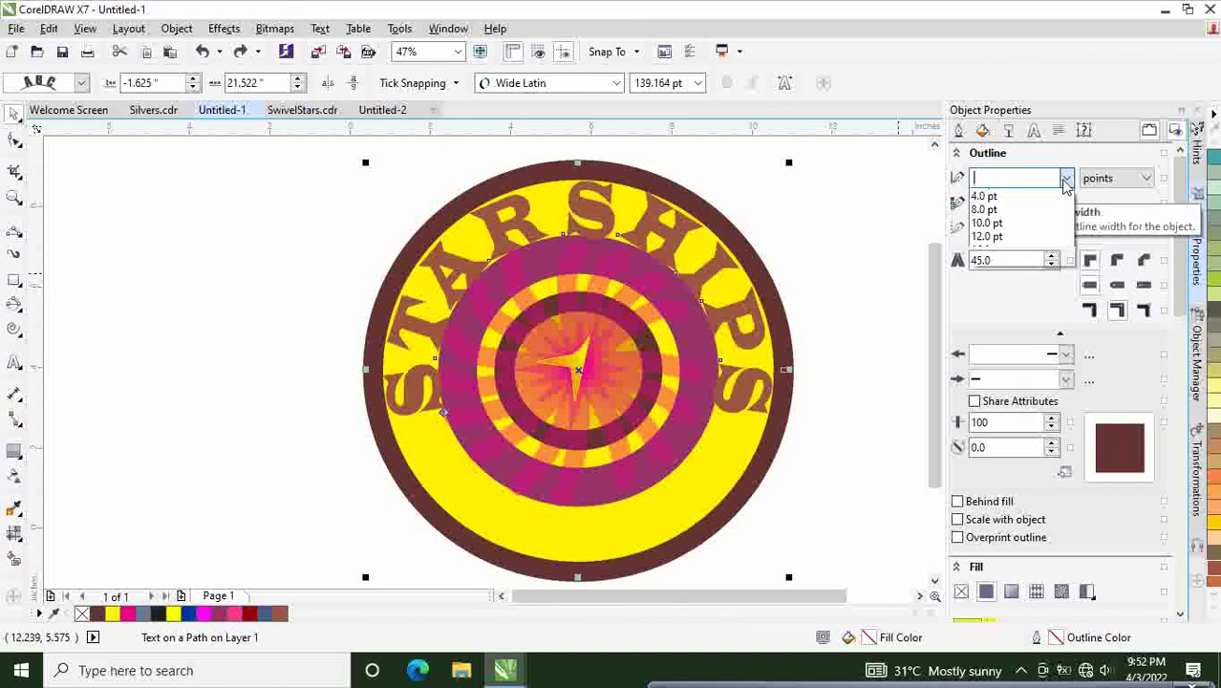
click(1040, 198)
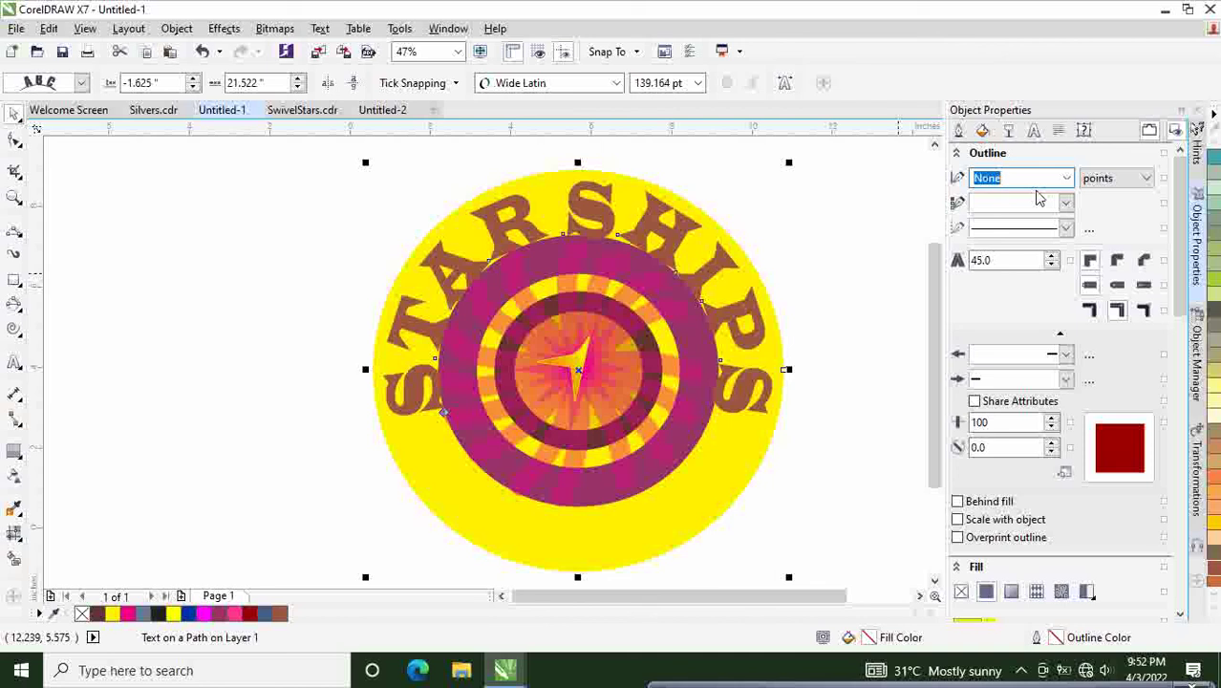
Step: Undo the outline removal on the large yellow circle and clear the selection
click(819, 273)
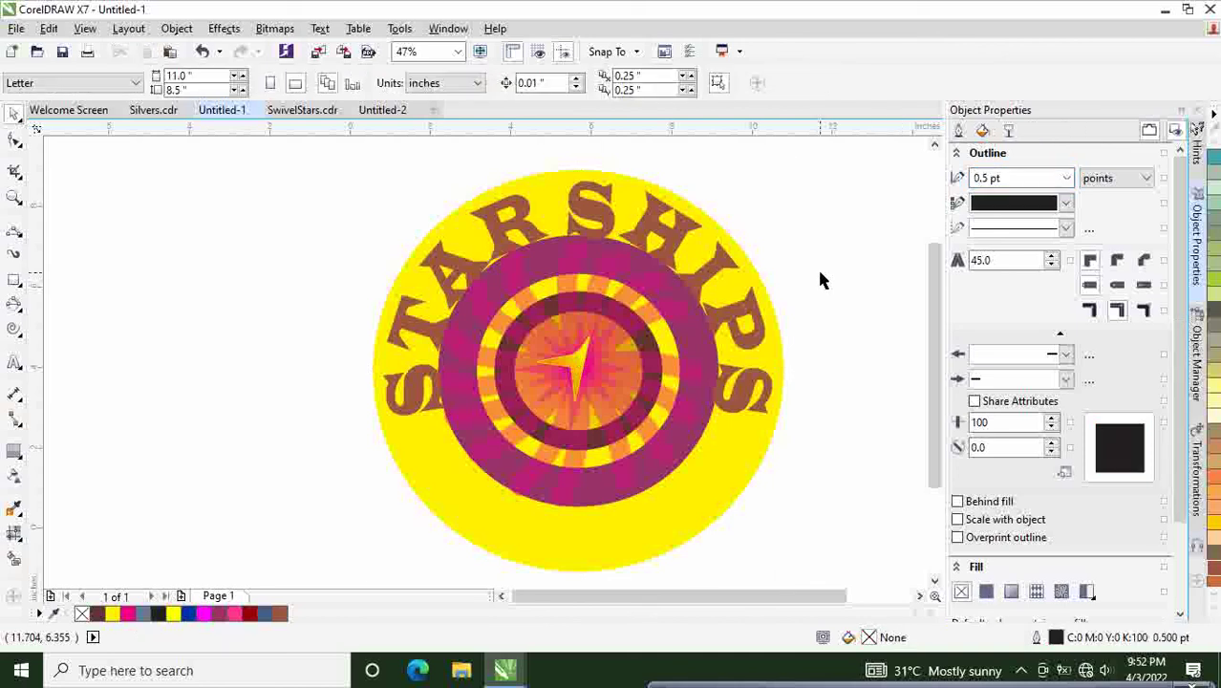
key(ctrl+z)
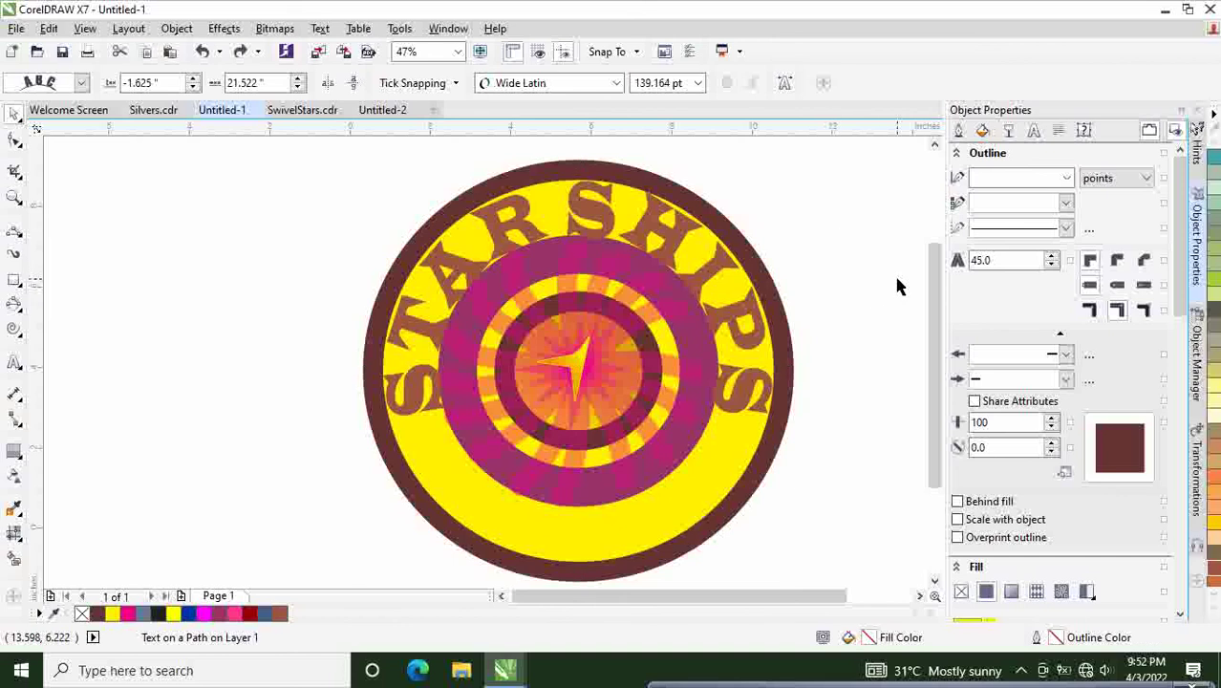
click(893, 277)
Step: Switch to the Silvers.cdr document and copy the golden star at the centre of the pink flower
click(153, 110)
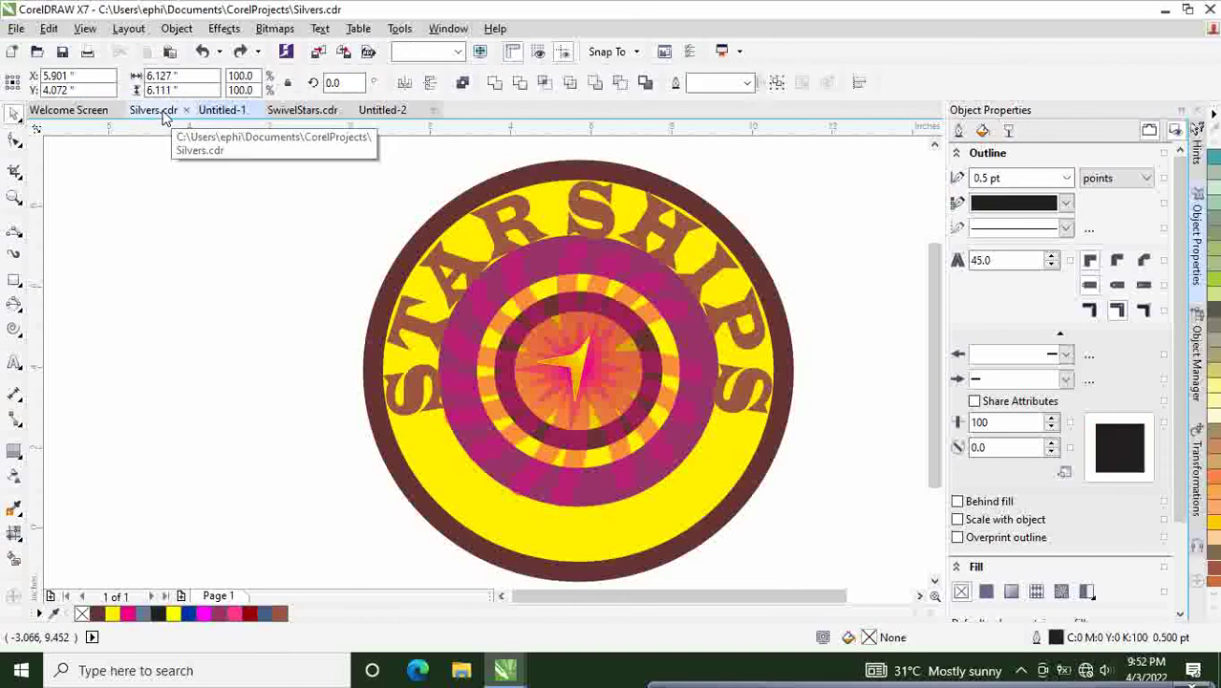
click(739, 373)
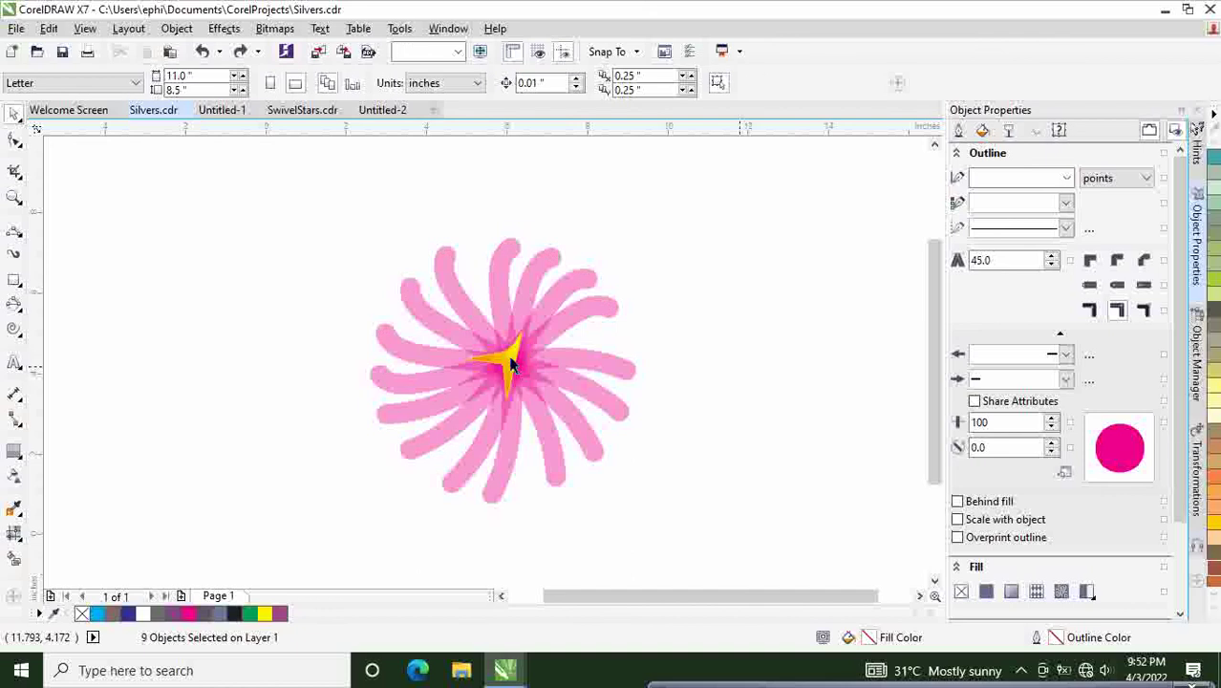
click(508, 358)
right_click(509, 358)
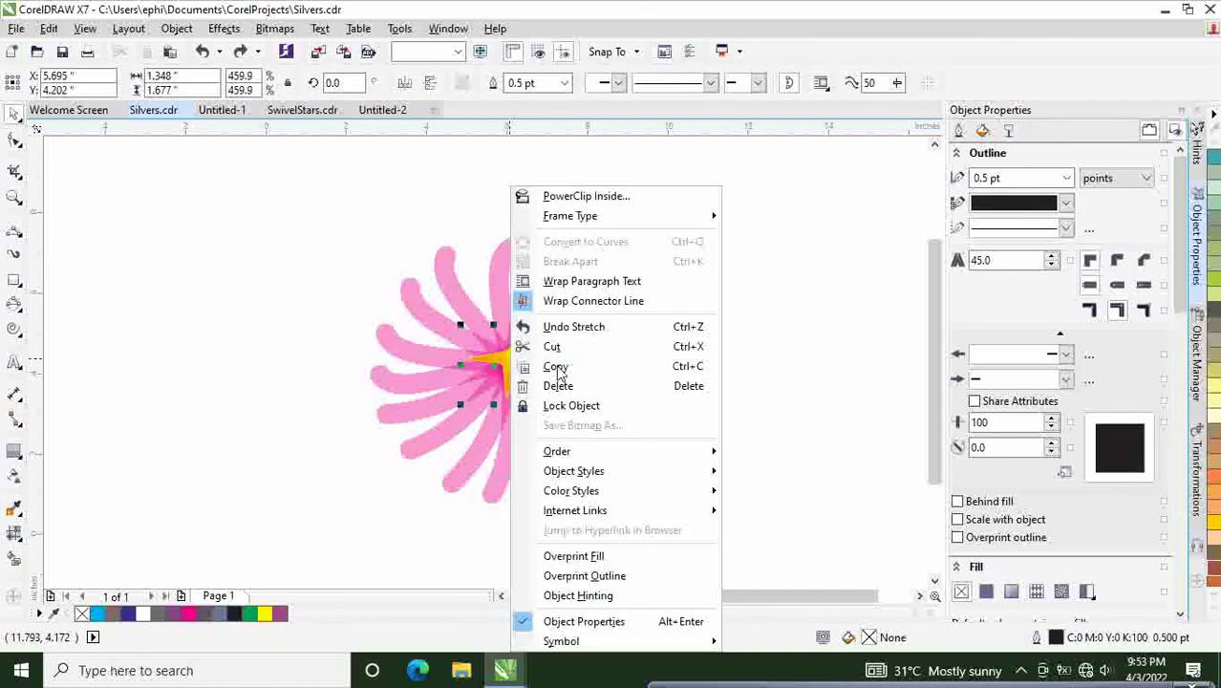
click(553, 363)
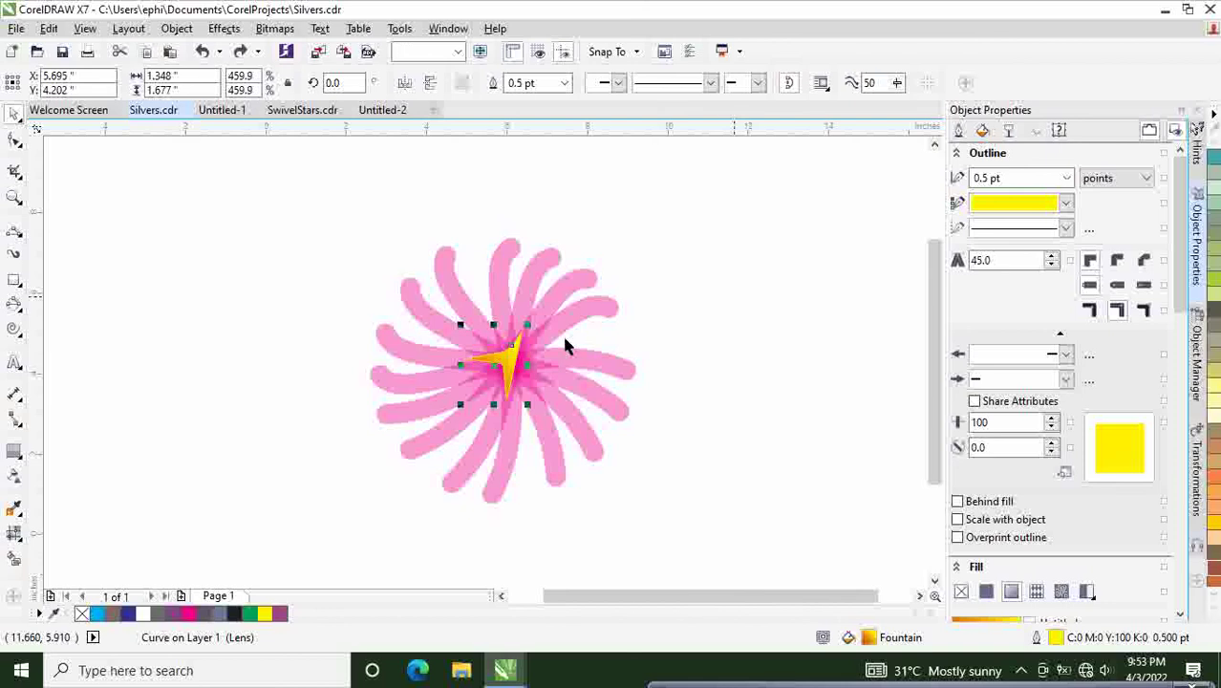
Step: Paste the golden star and place the copy on the empty area beside the flower at about X 12.24 in, Y 6.14 in
key(ctrl+v)
drag(514, 366, 786, 250)
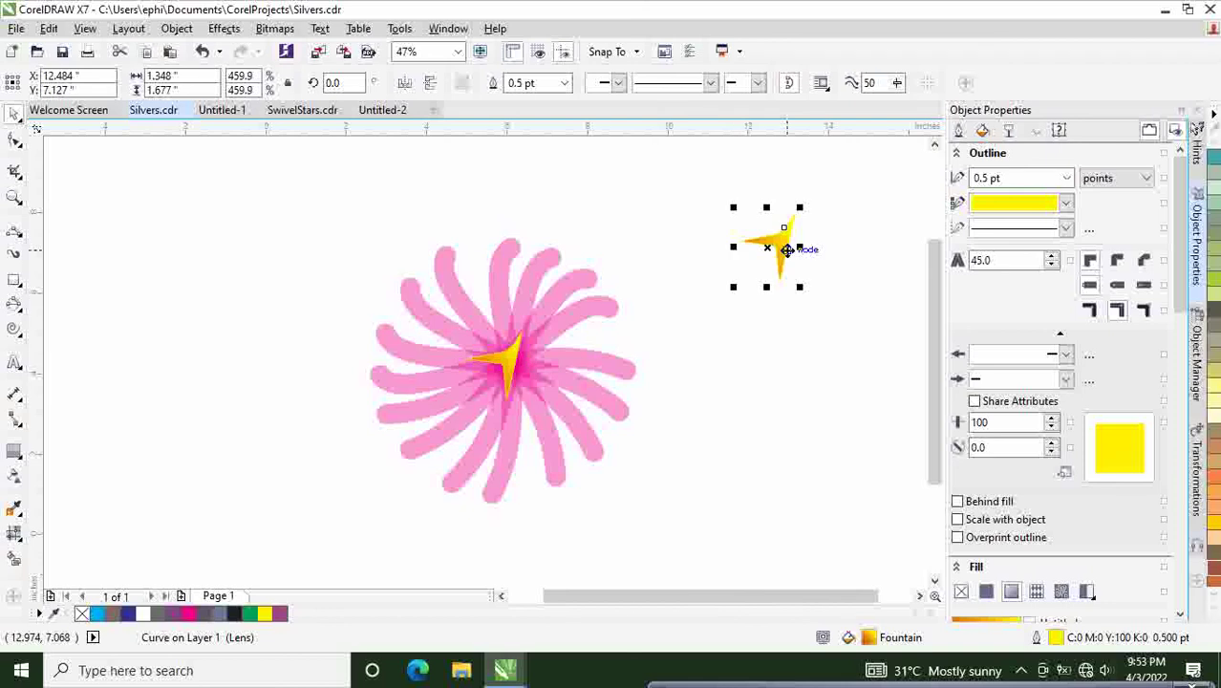
drag(780, 250, 761, 288)
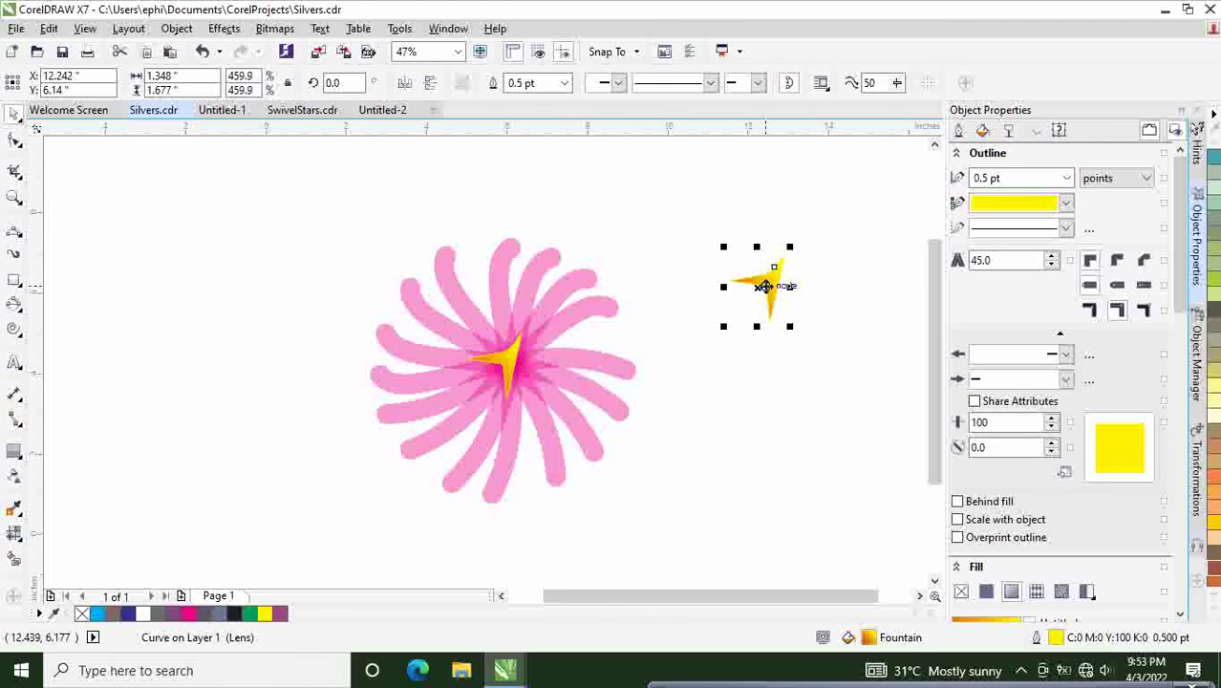
Step: Paste a golden star into Untitled-1 and place it below the first S of STAR SHIPS, scaled to about 1.21 x 1.505 in
click(229, 112)
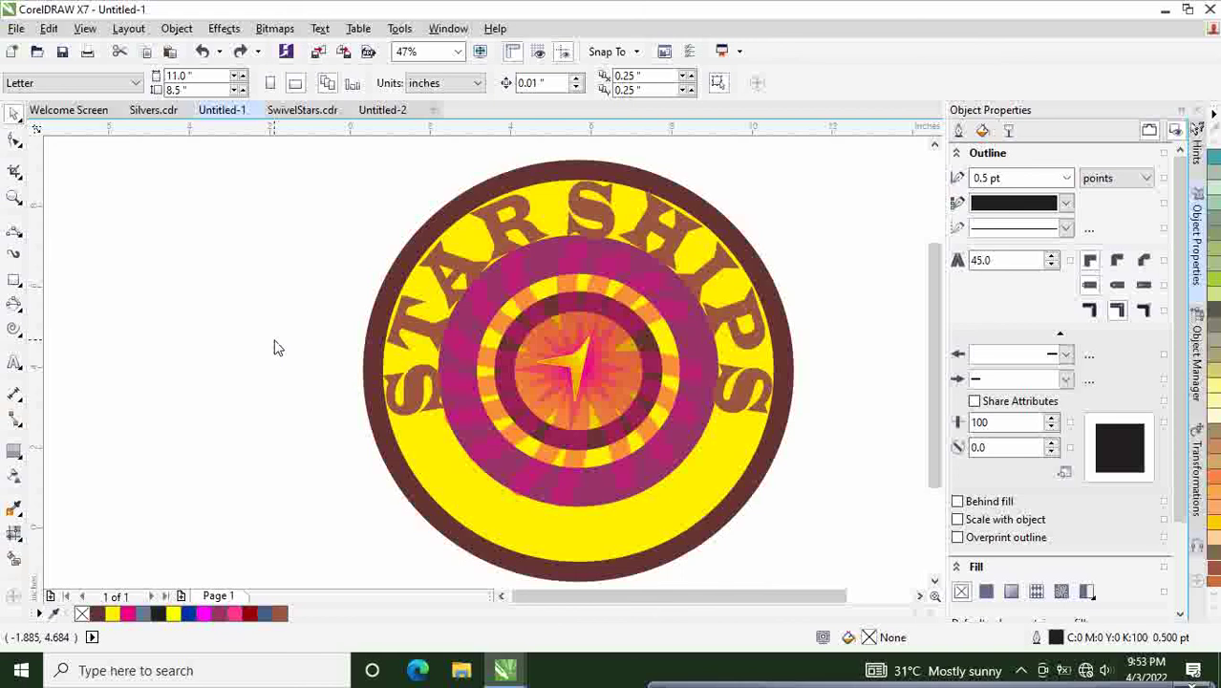
click(593, 349)
drag(593, 348, 439, 437)
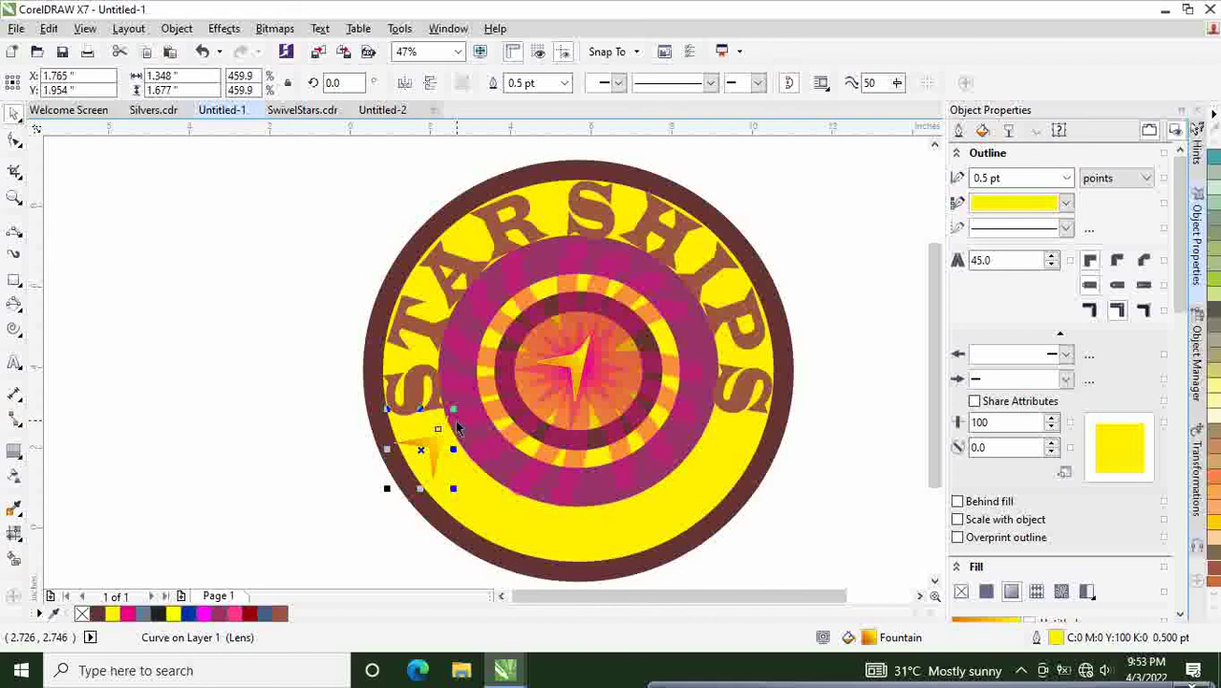
drag(451, 411, 431, 440)
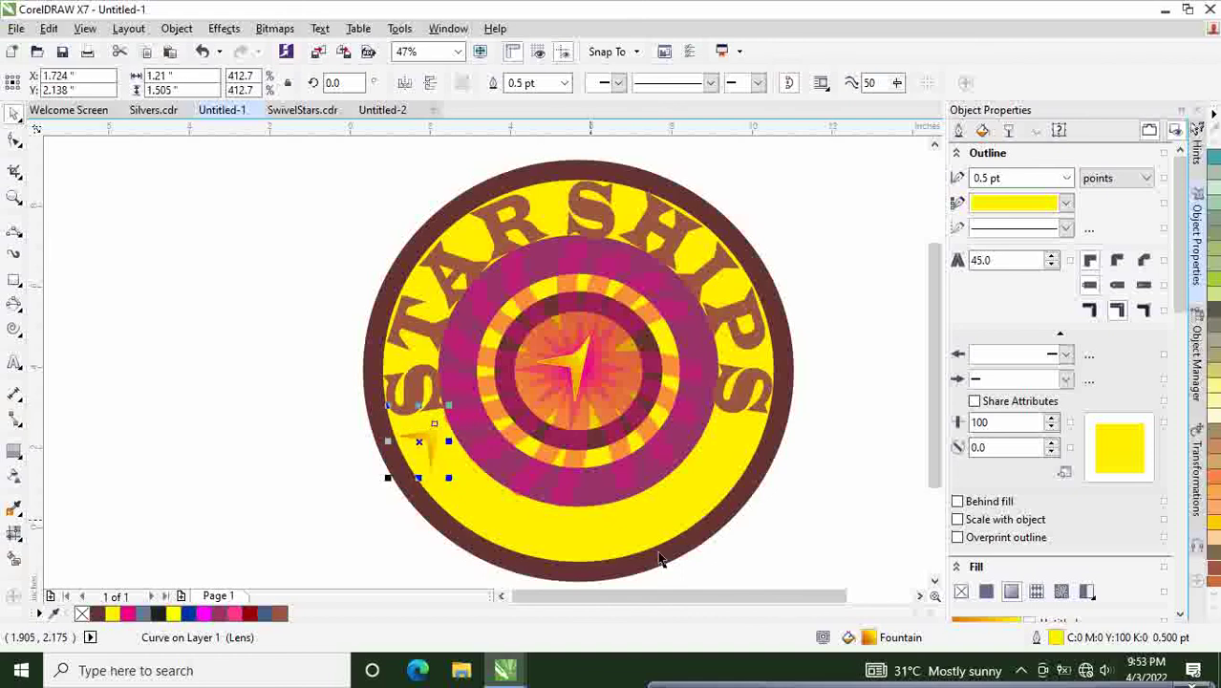
key(Escape)
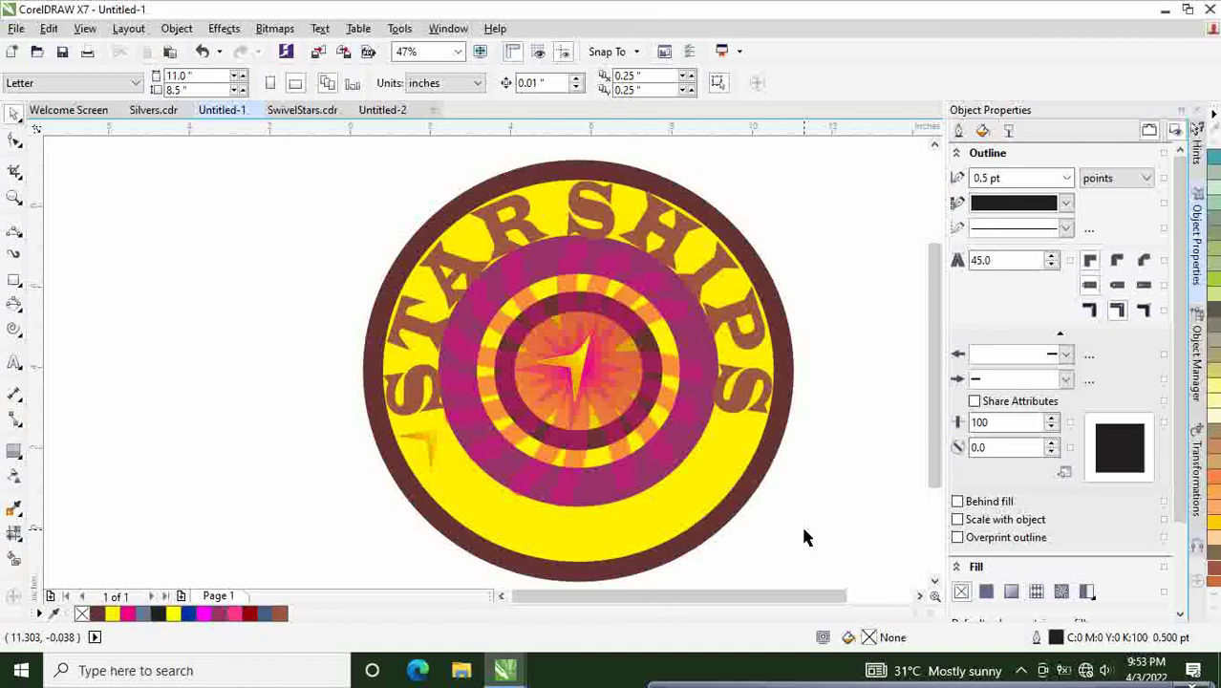
Step: Fill the star below the first S with brown C:0 M:60 Y:60 K:40 and nudge it to about X 1.659 in, Y 2.148 in
click(428, 453)
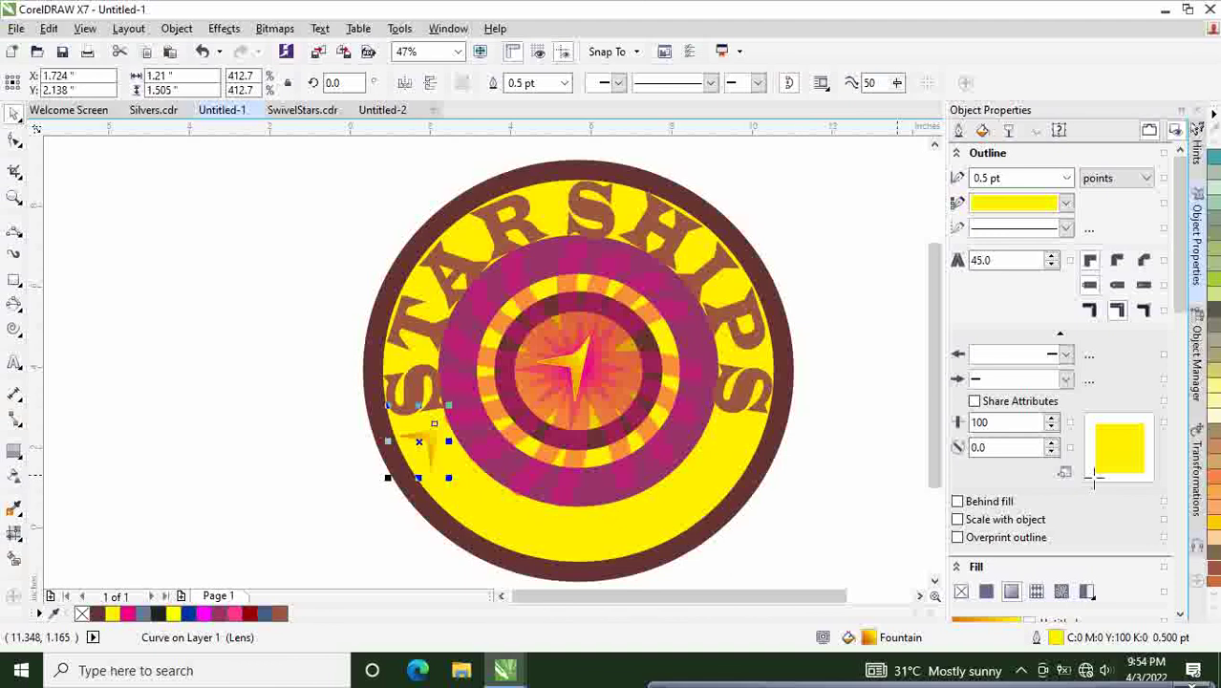
click(1215, 618)
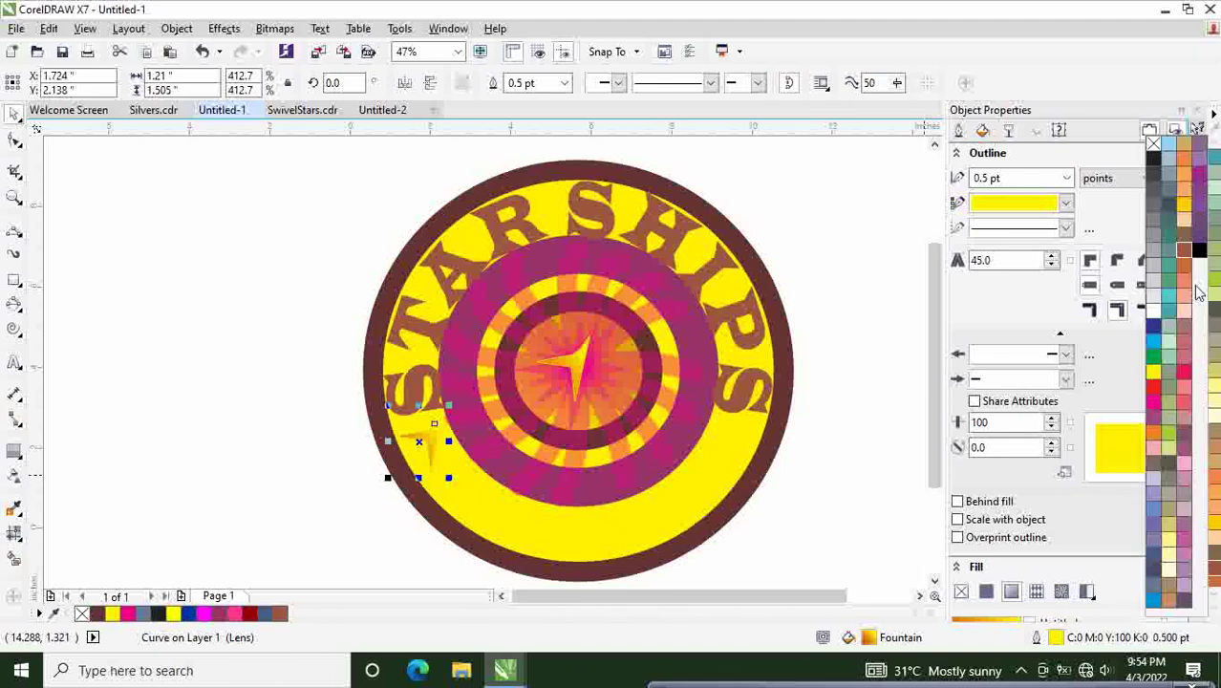
click(1182, 252)
click(1185, 256)
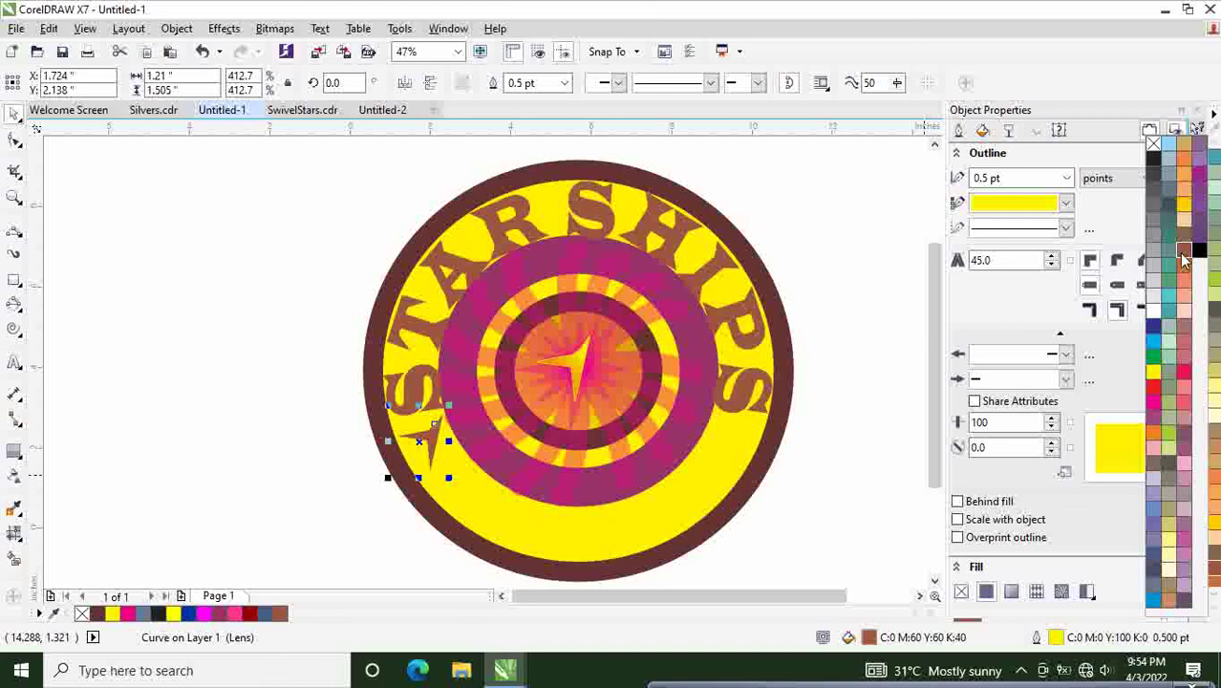
click(1156, 375)
key(ctrl+z)
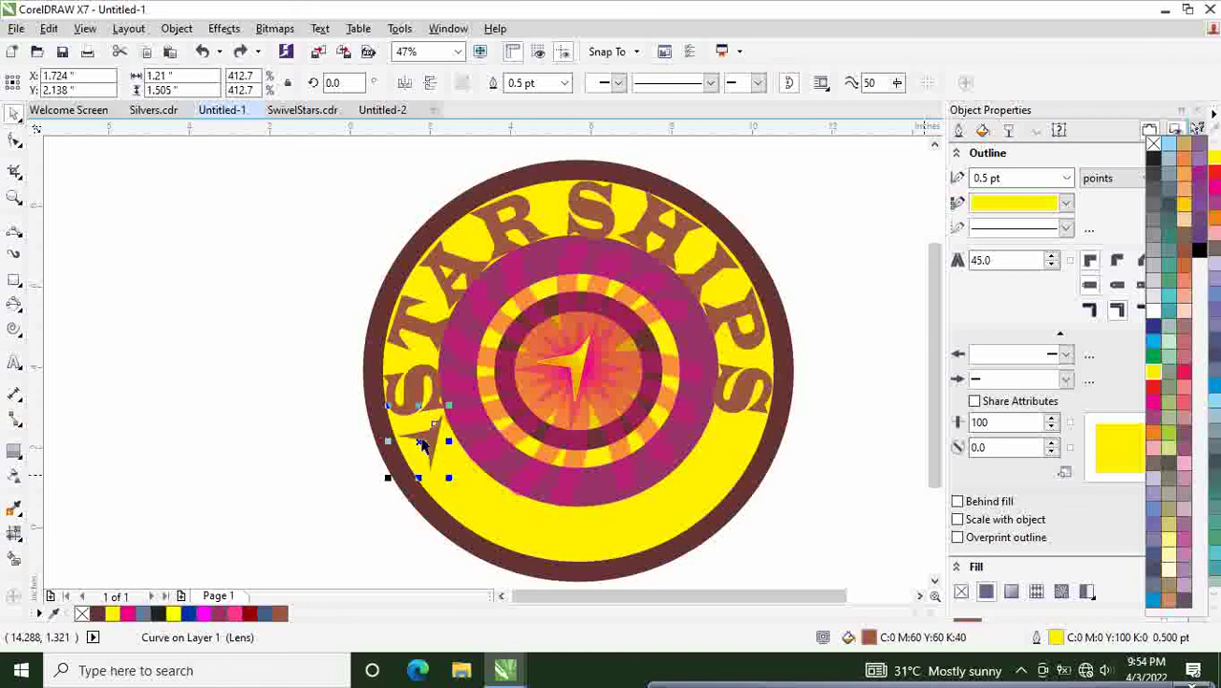
drag(421, 444, 425, 440)
click(847, 501)
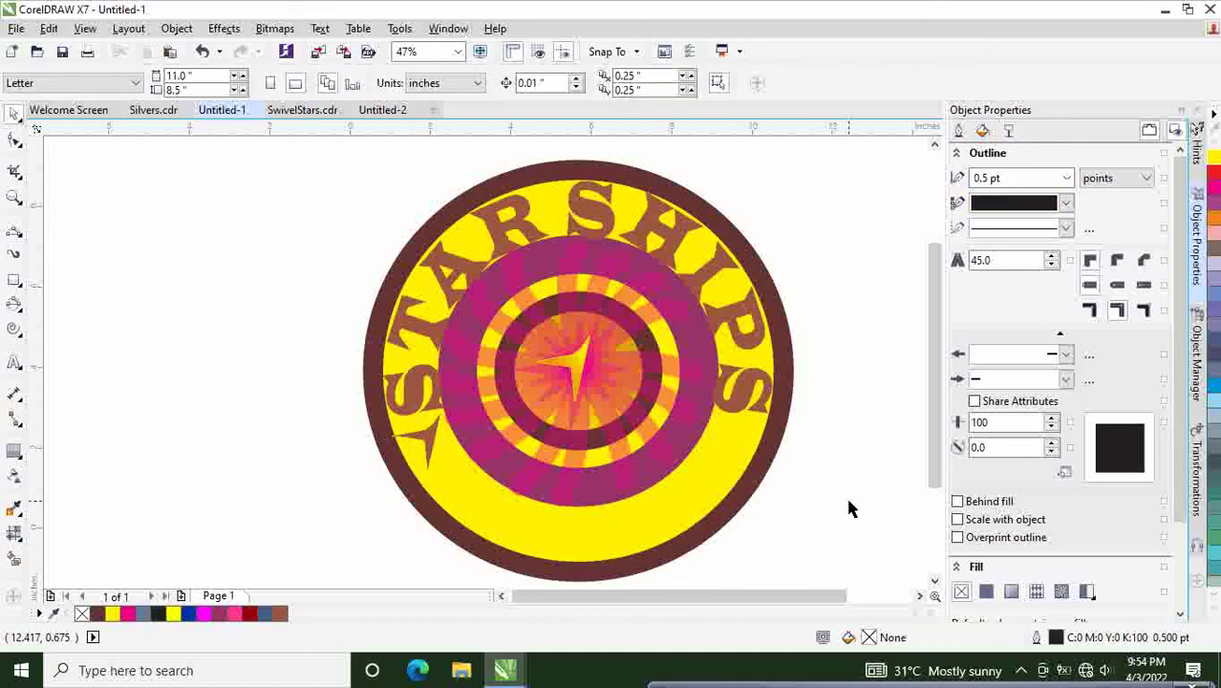
Step: Move the brown star to the bottom of the yellow ring at about X 5.394 in, Y -0.178 in and rotate it to about 278.6 degrees
click(432, 432)
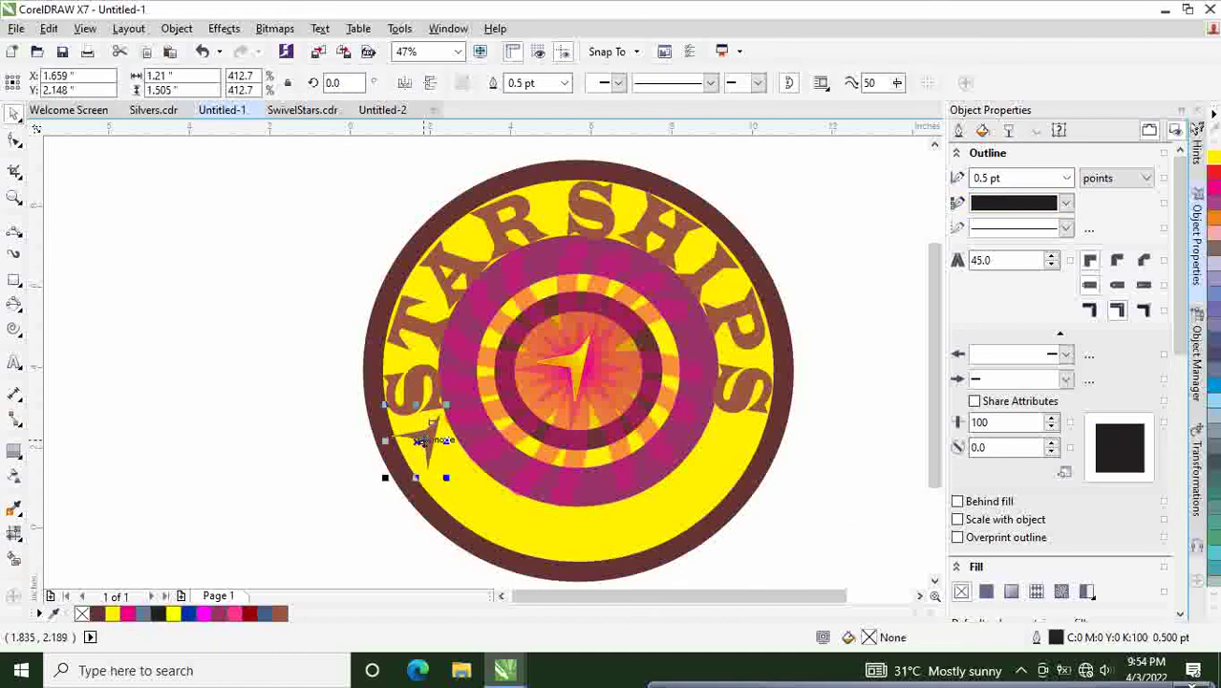
drag(431, 424, 597, 498)
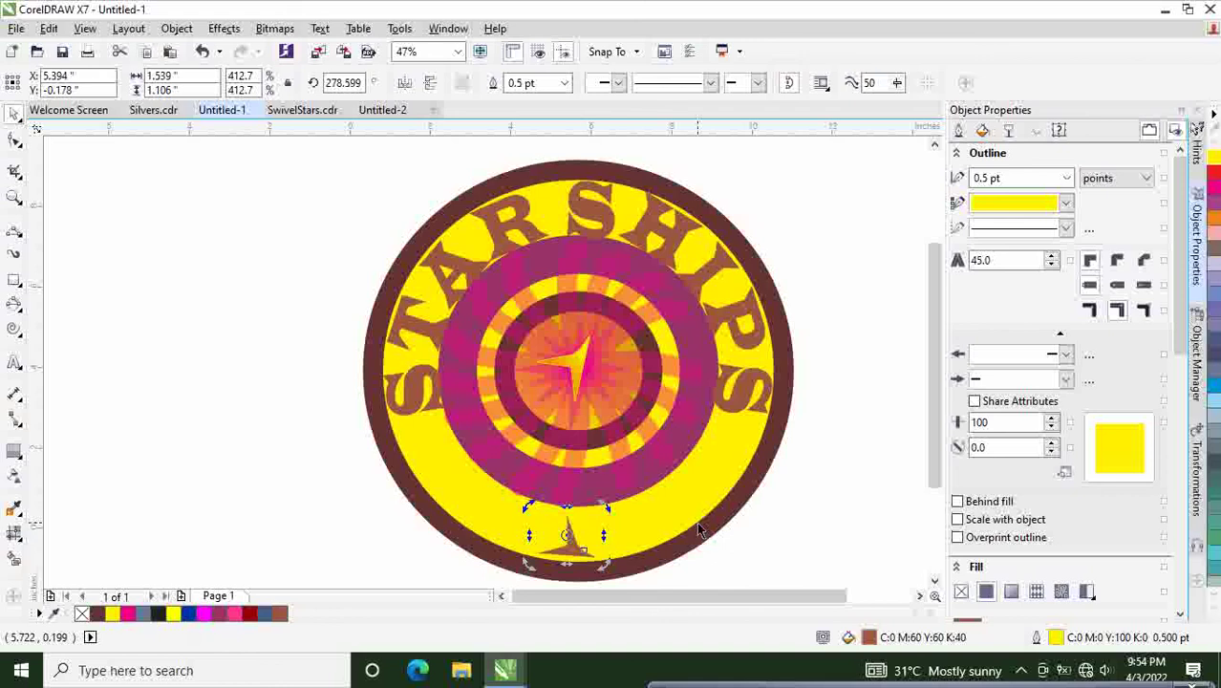
click(777, 525)
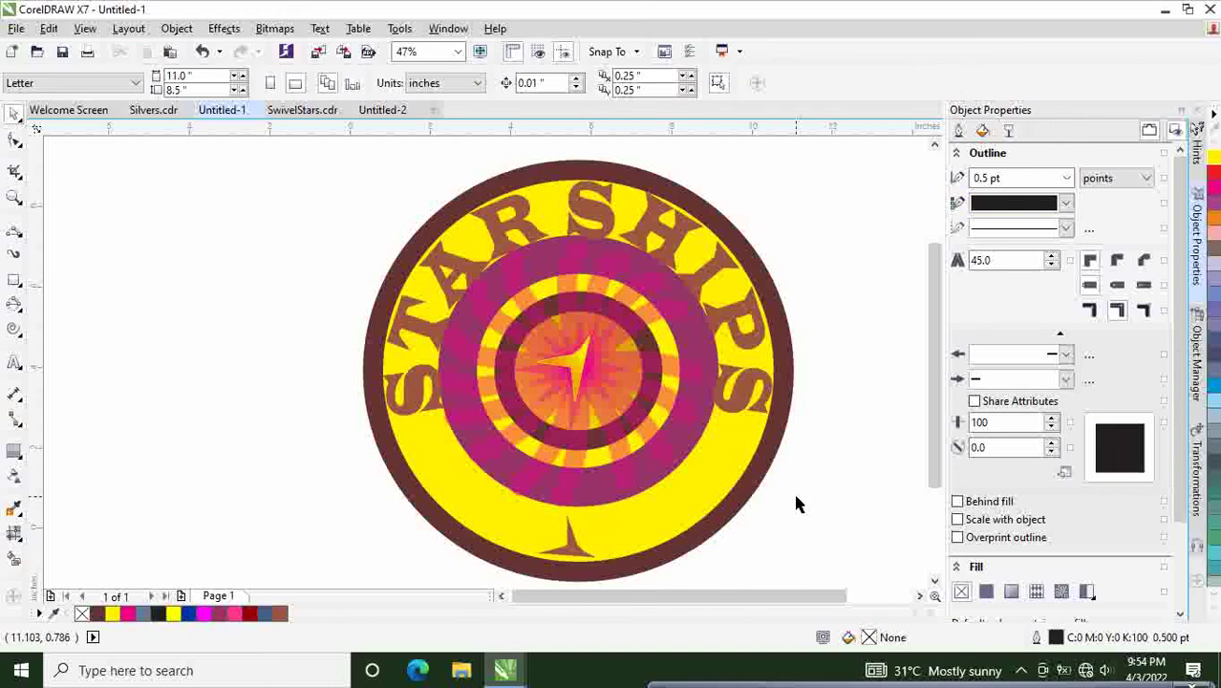
Step: Paste another golden star and place it below the last S of STAR SHIPS at about X 9.344 in, Y 2.008 in
key(Tab)
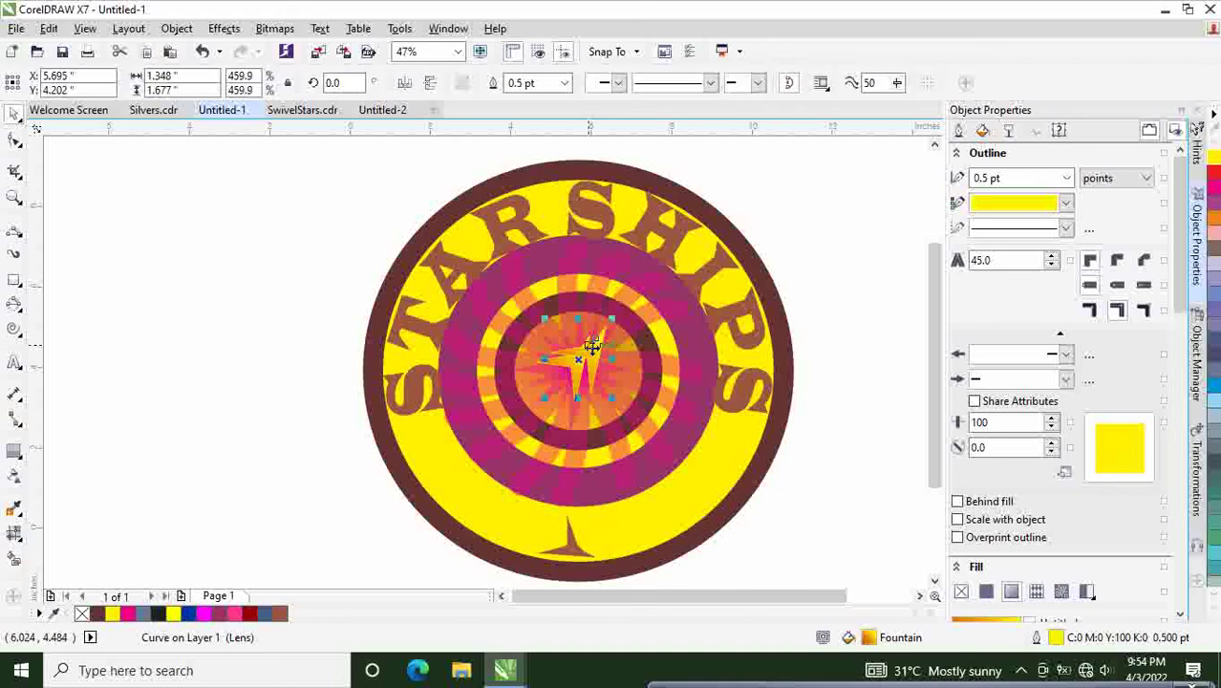
drag(591, 346, 622, 506)
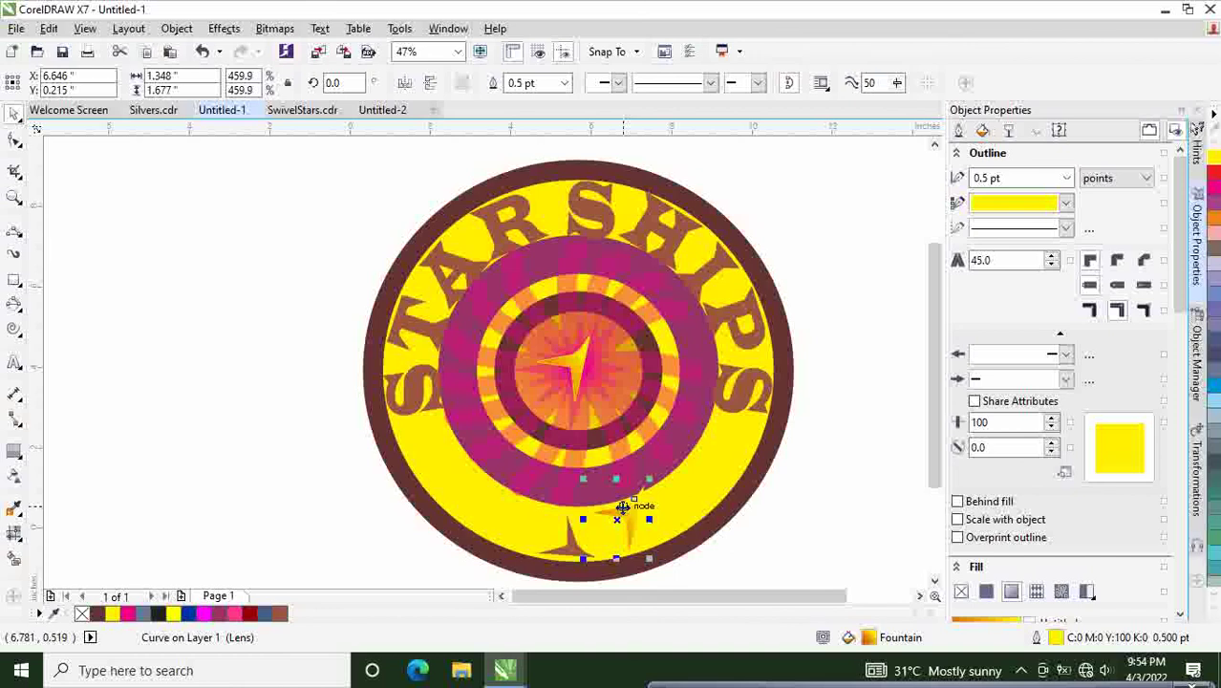
click(623, 505)
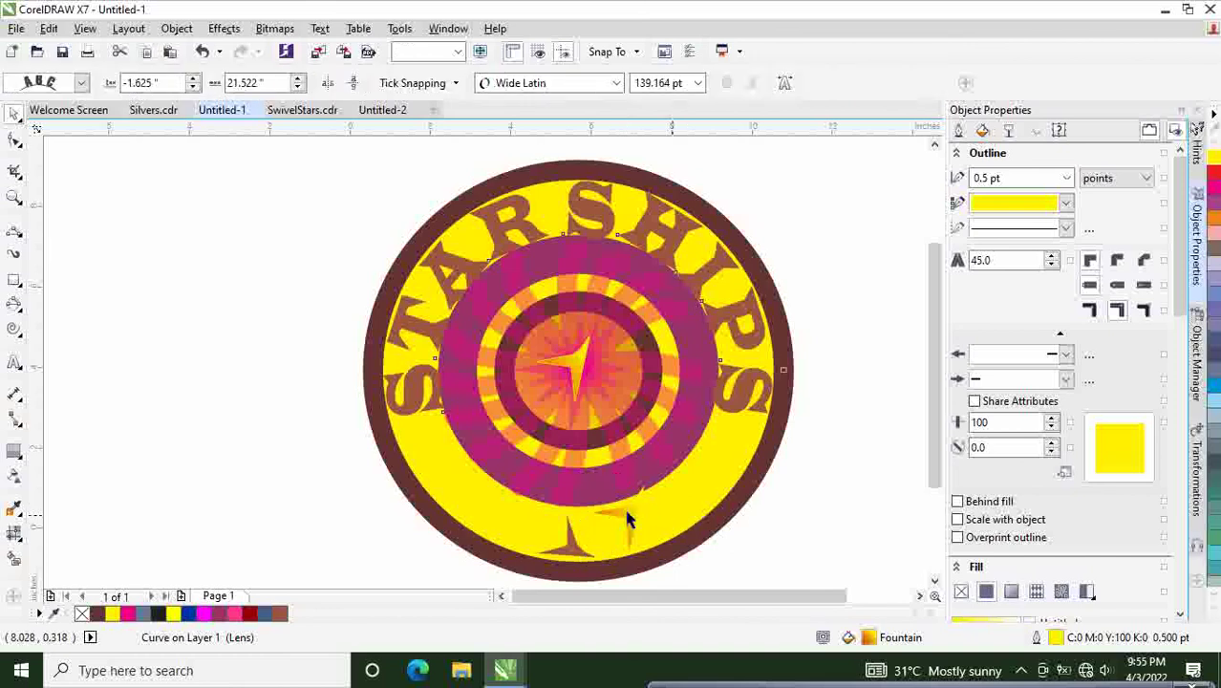
drag(627, 519, 736, 436)
click(853, 423)
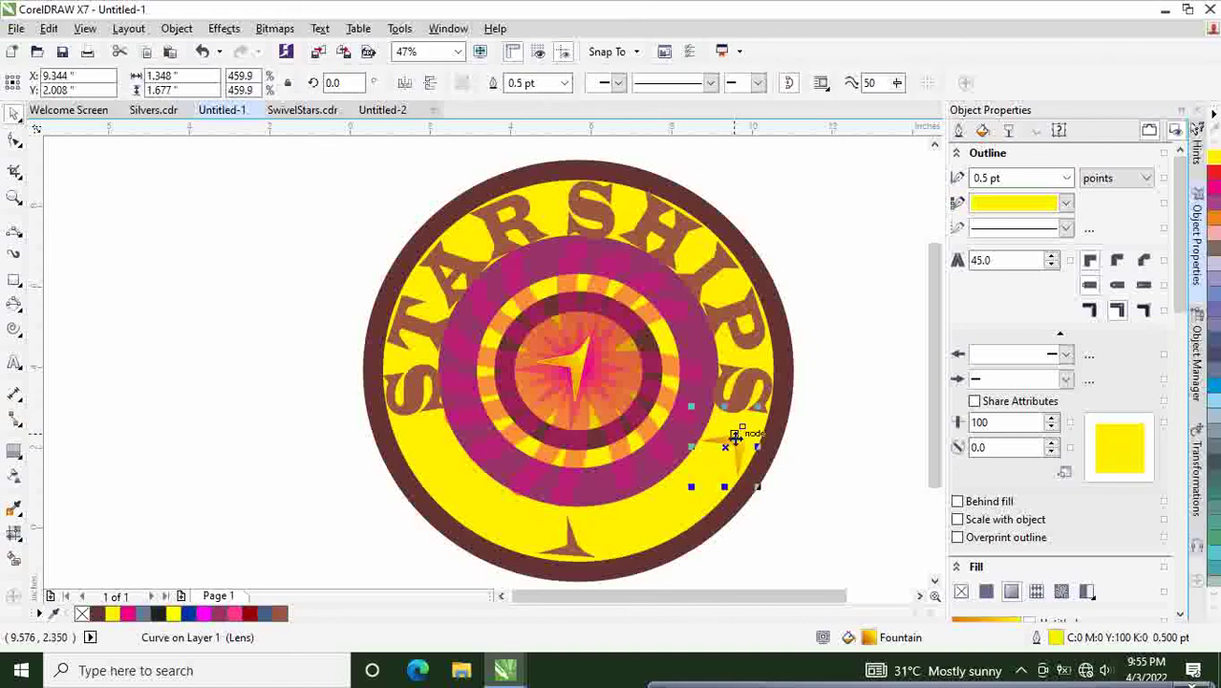
click(813, 435)
click(736, 445)
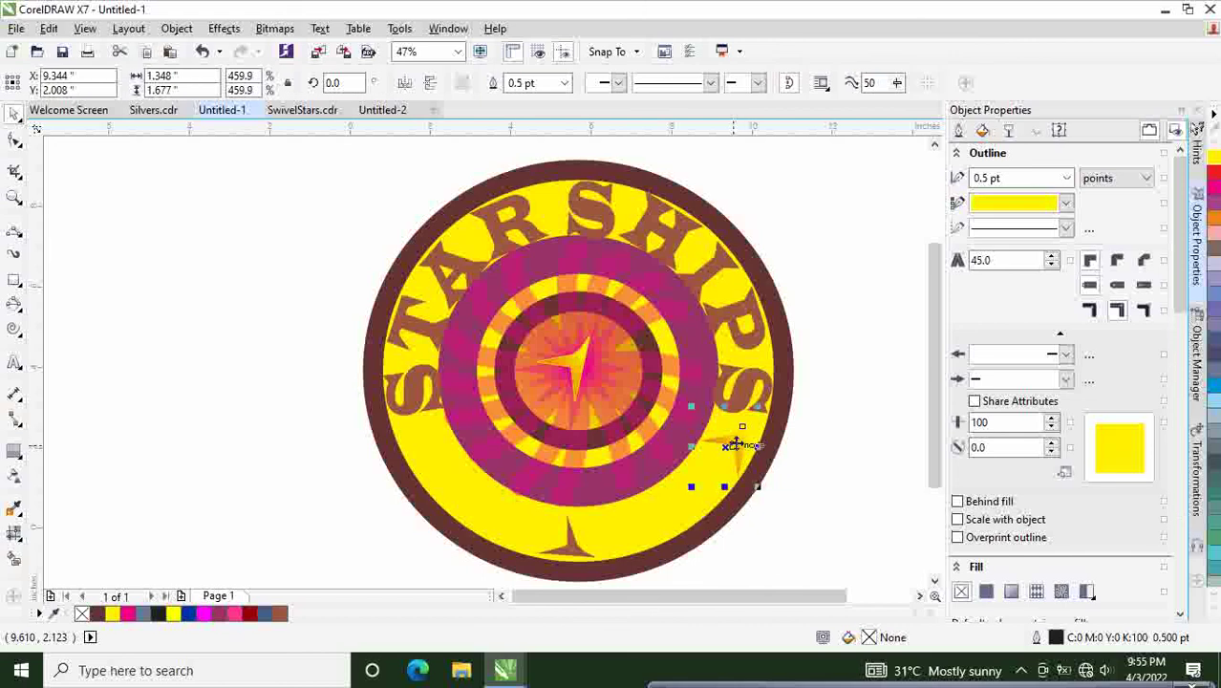
drag(735, 446, 737, 437)
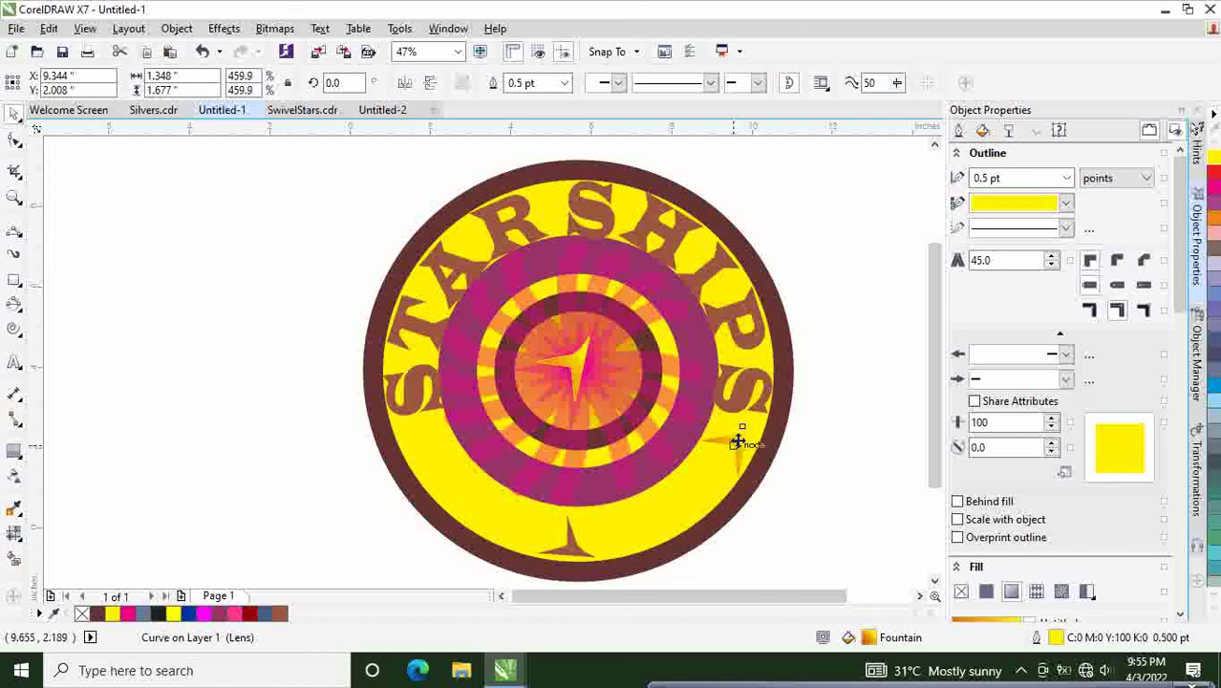
click(802, 454)
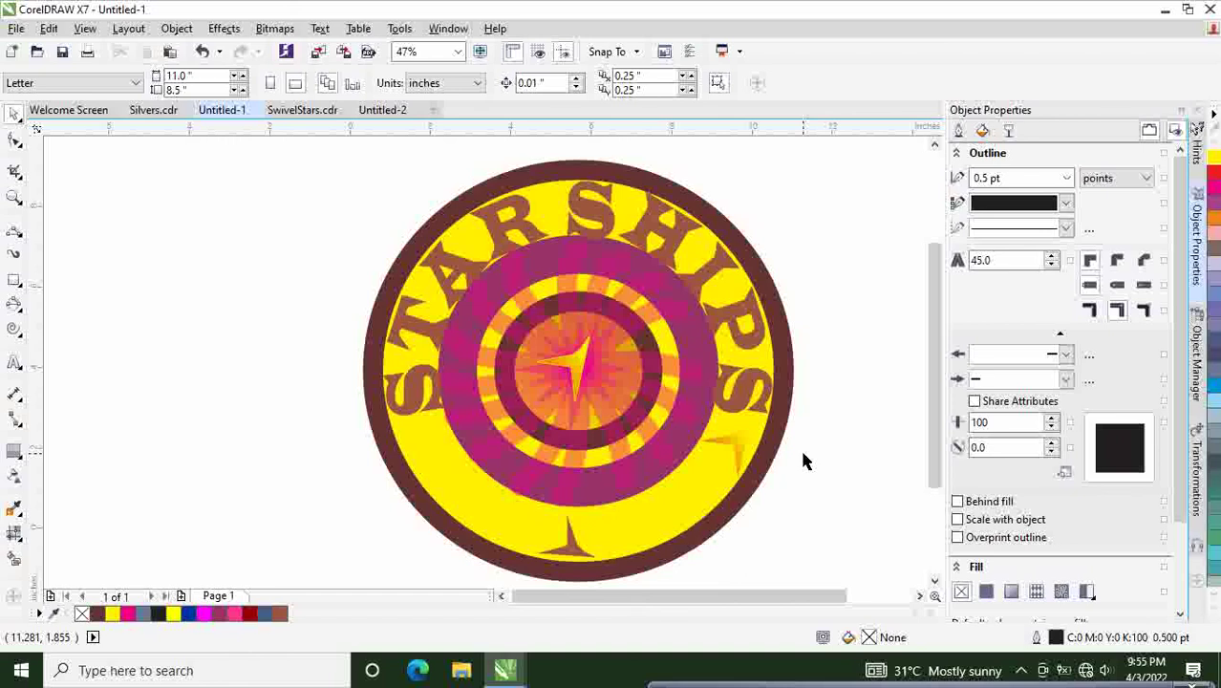
Step: Place another golden star copy below the first S, scaled to about 1.21 x 1.505 in at about X 1.696 in, Y 2.21 in
drag(738, 446, 436, 438)
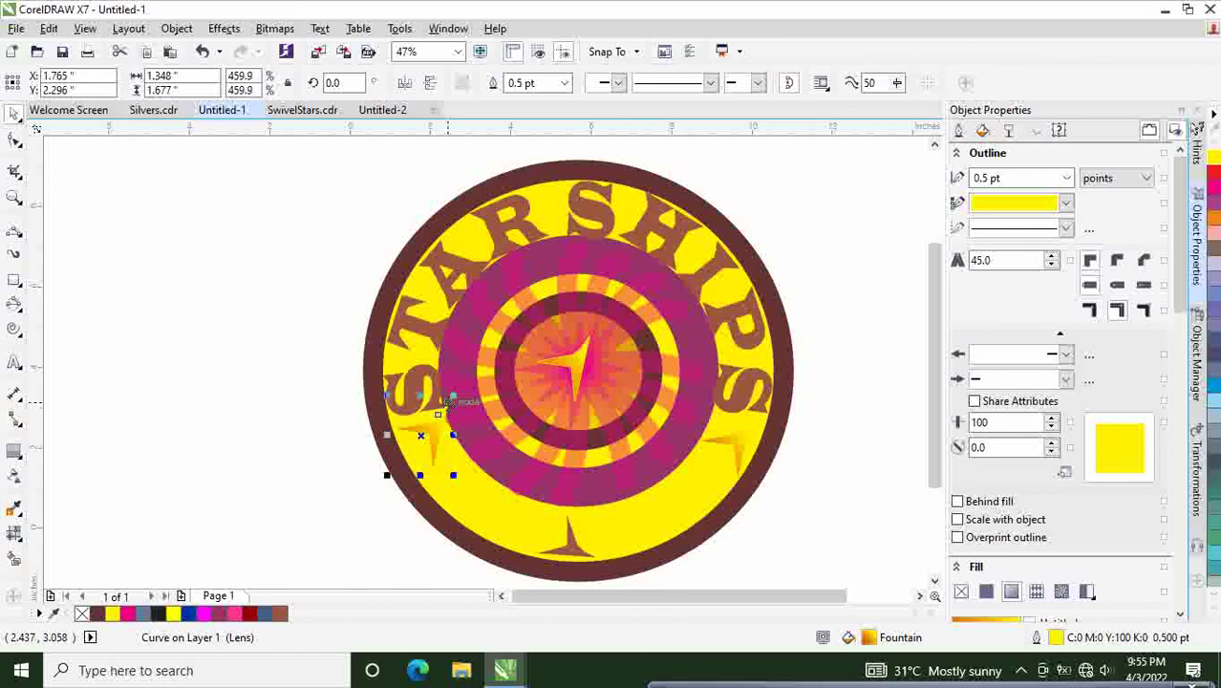
drag(453, 395, 434, 435)
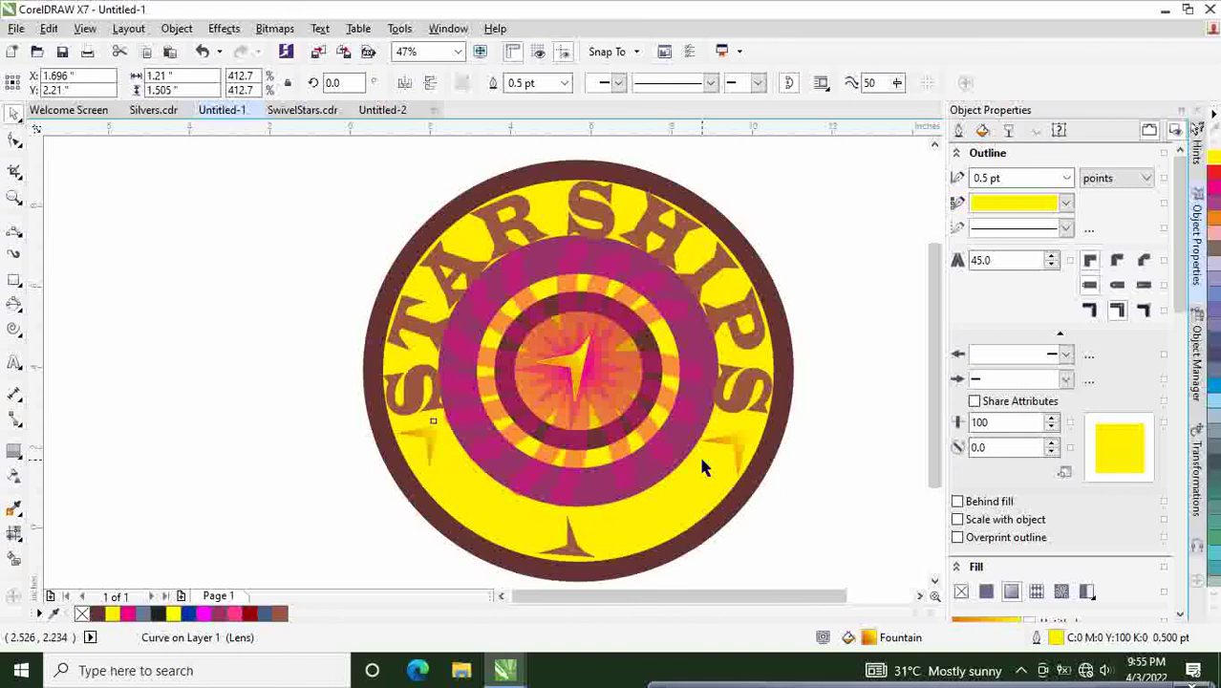
click(886, 485)
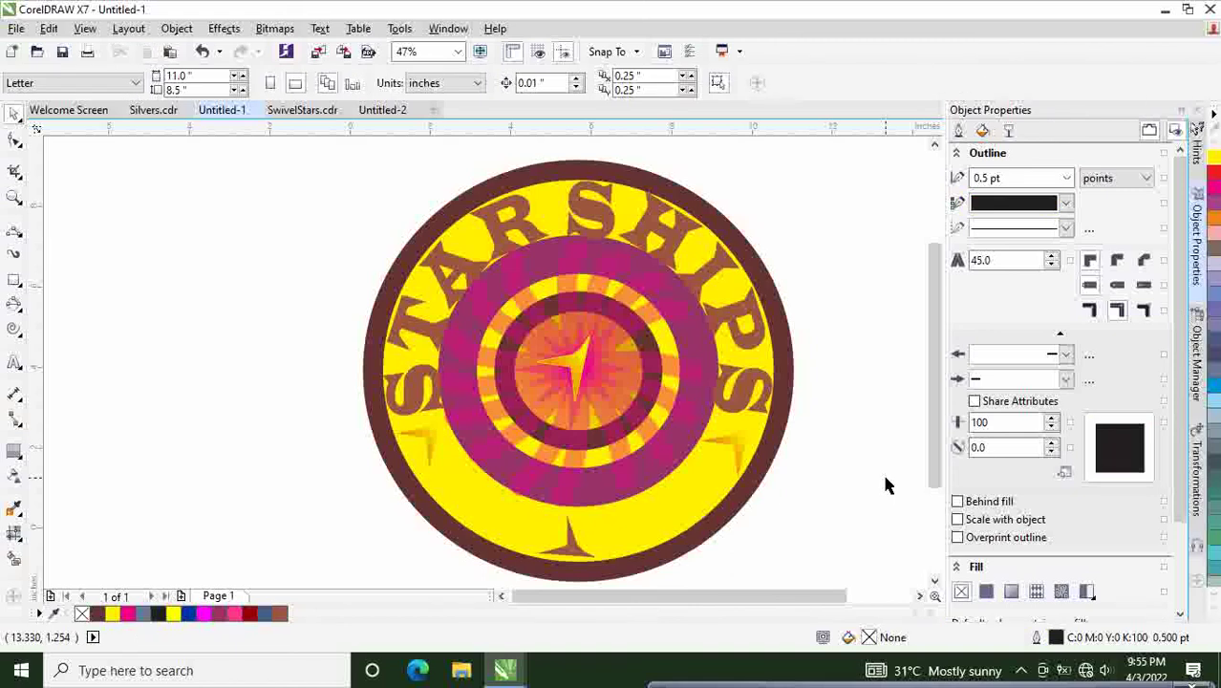
Step: Duplicate the brown star at the bottom of the yellow ring and place the copy up and to its left on the ring
click(578, 557)
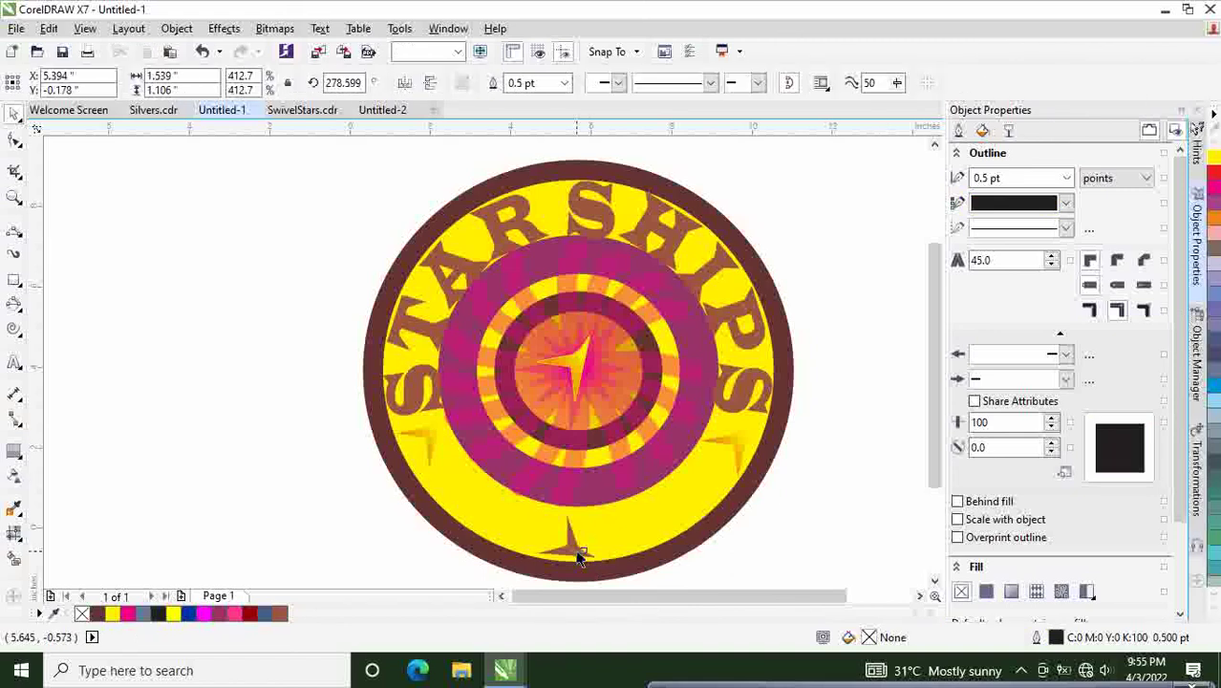
right_click(578, 556)
click(565, 556)
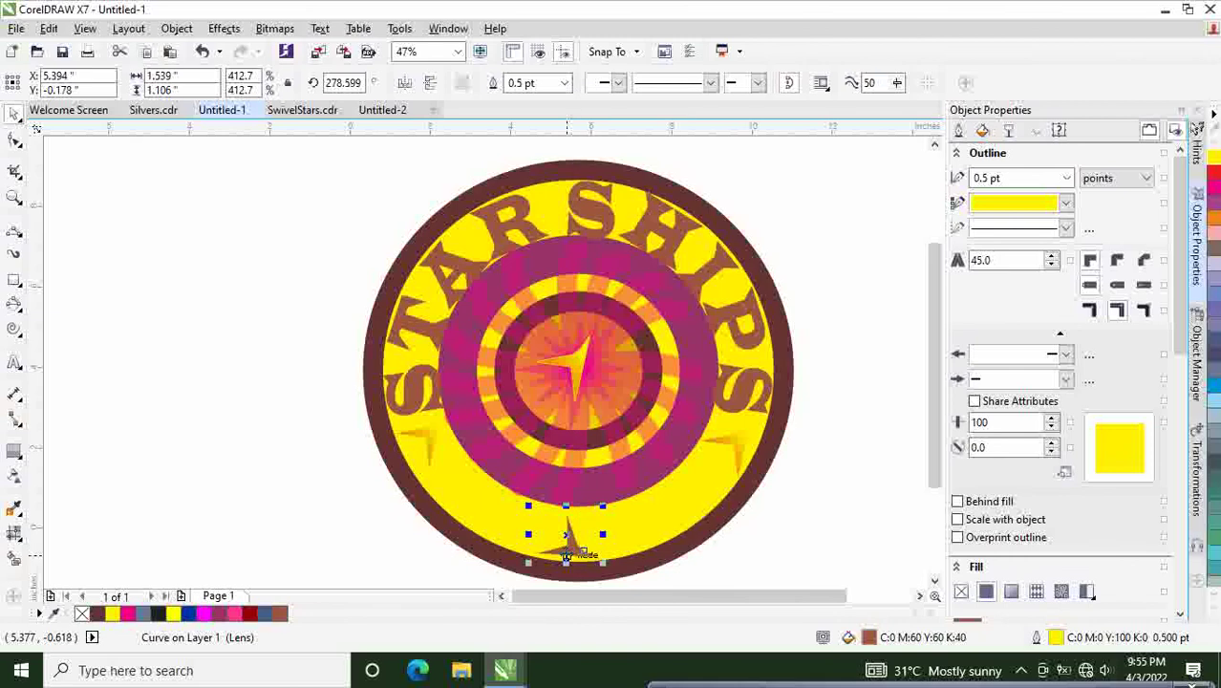
right_click(566, 555)
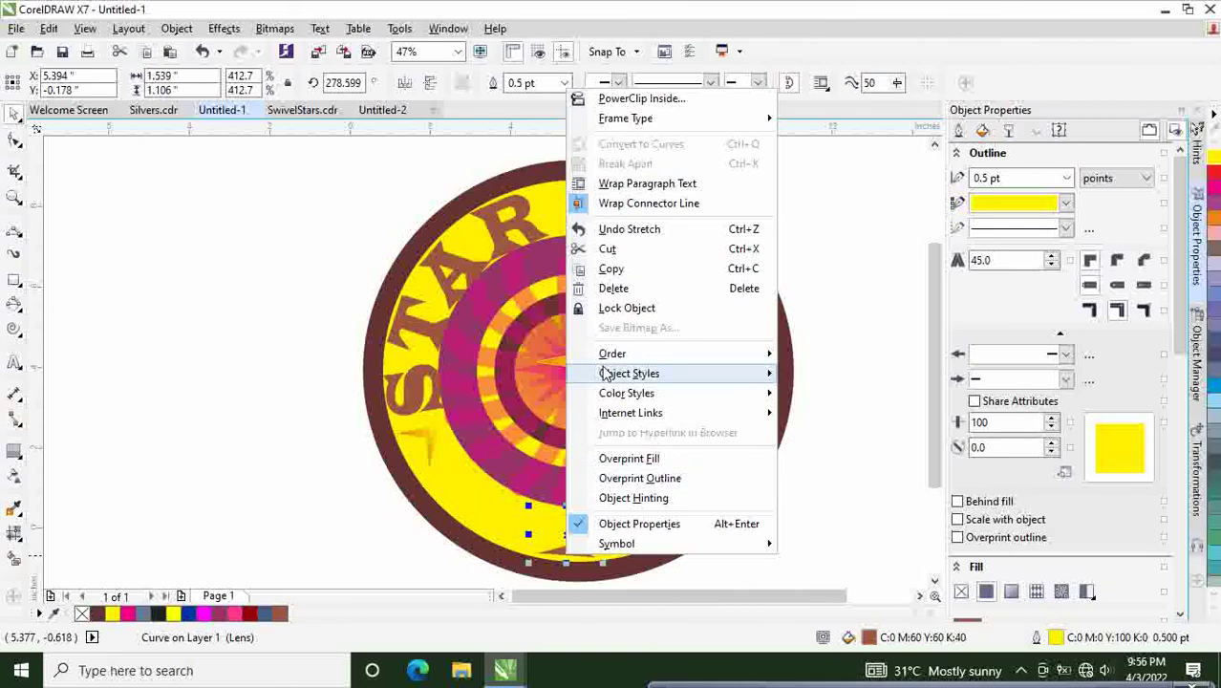
click(611, 268)
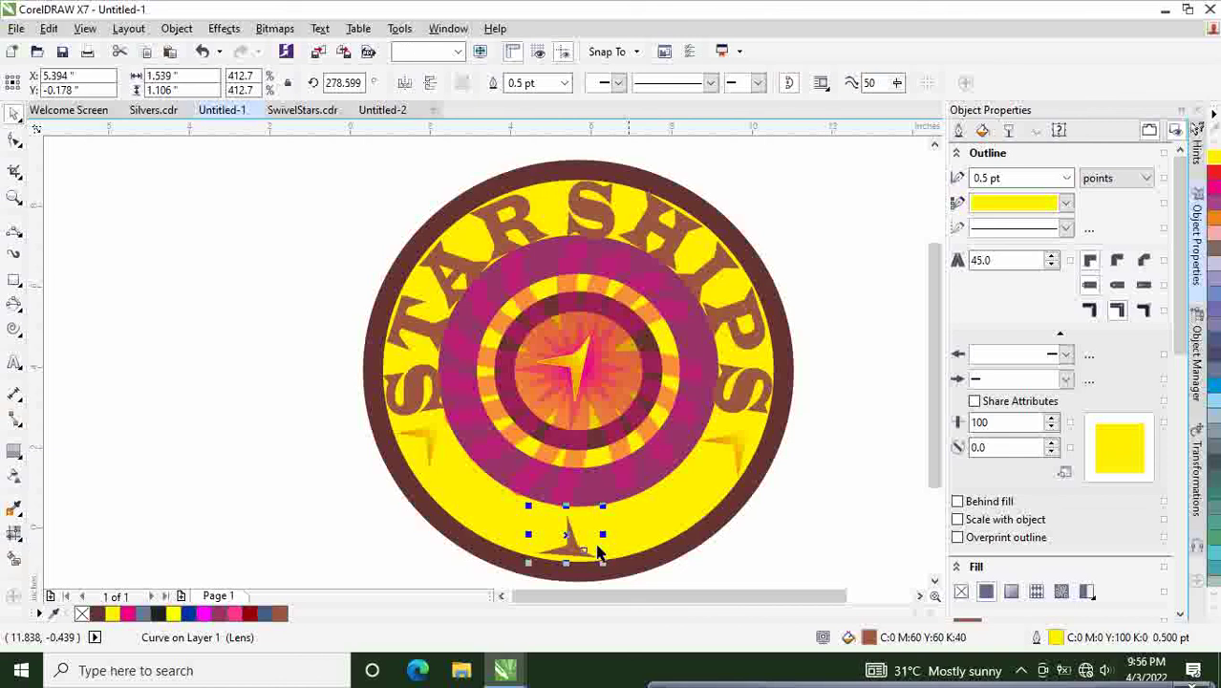
drag(598, 552, 480, 508)
click(792, 549)
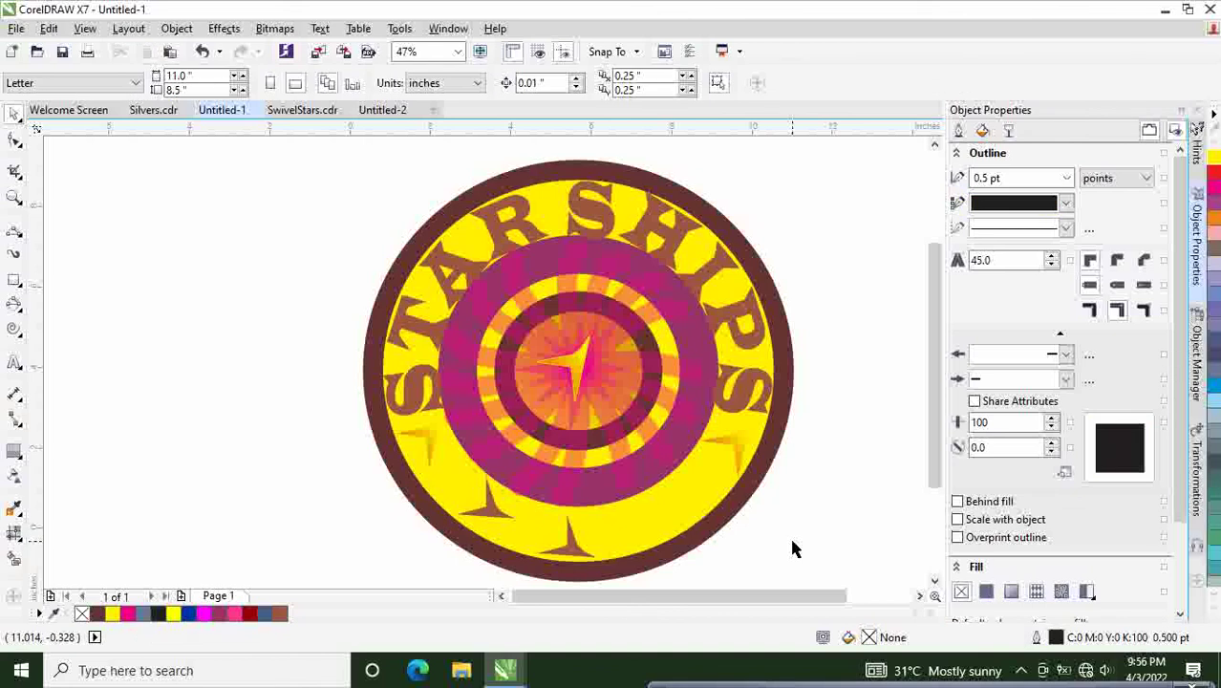
Step: Duplicate the bottom brown star and place the copy up and to its right on the yellow ring at about X 7.763 in, Y 0.616 in
key(Tab)
drag(587, 540, 672, 513)
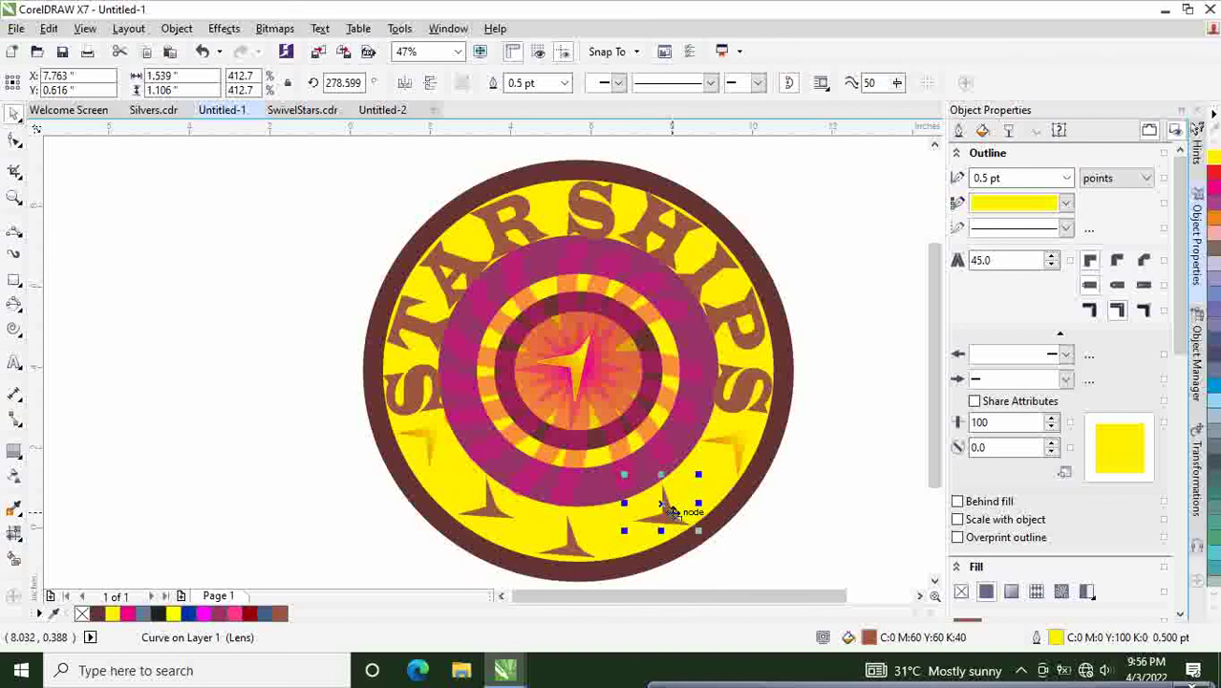
click(778, 510)
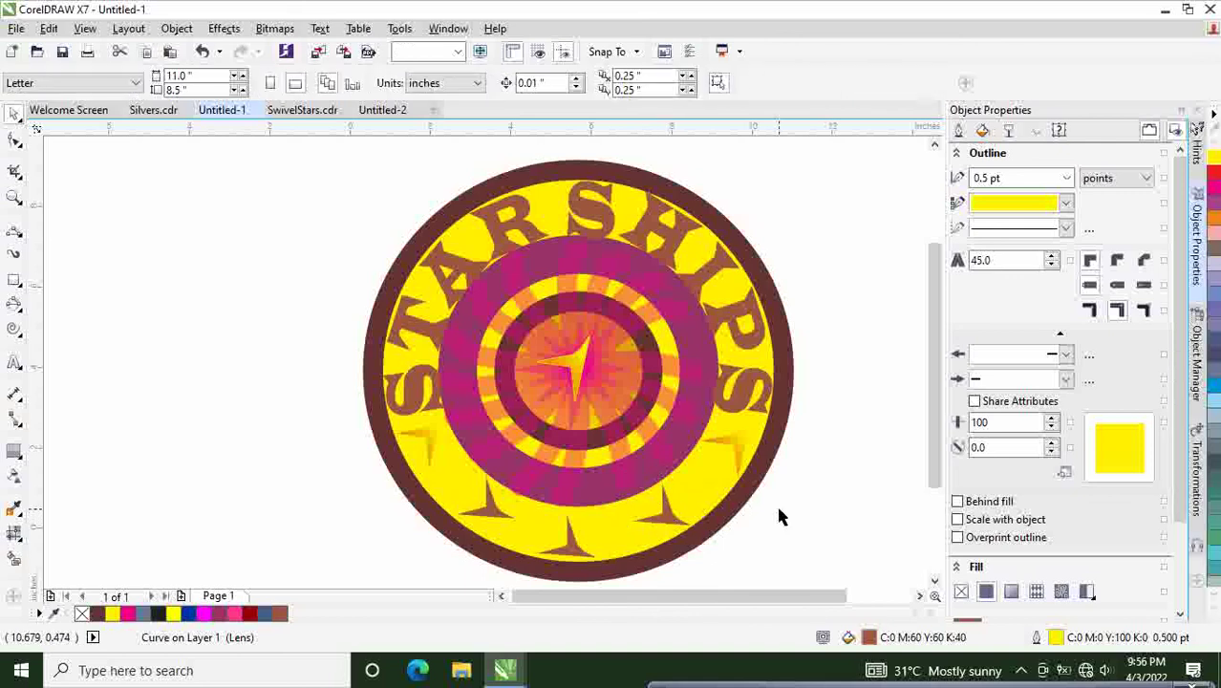
drag(803, 607, 820, 607)
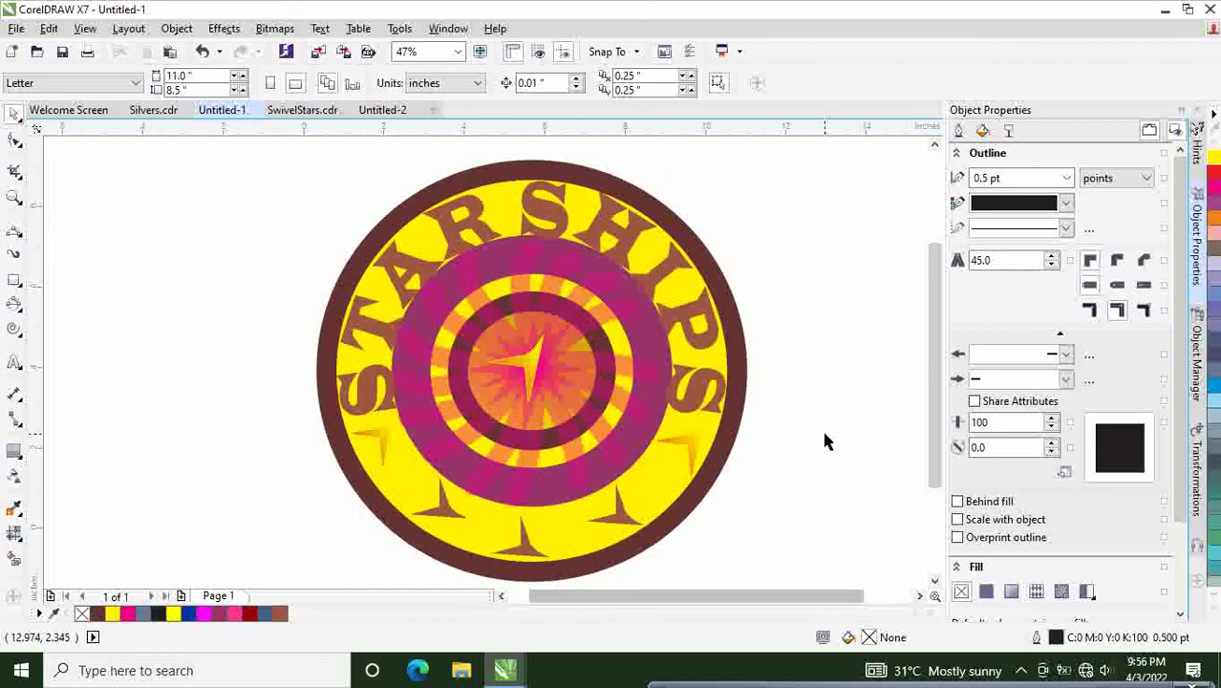
click(743, 384)
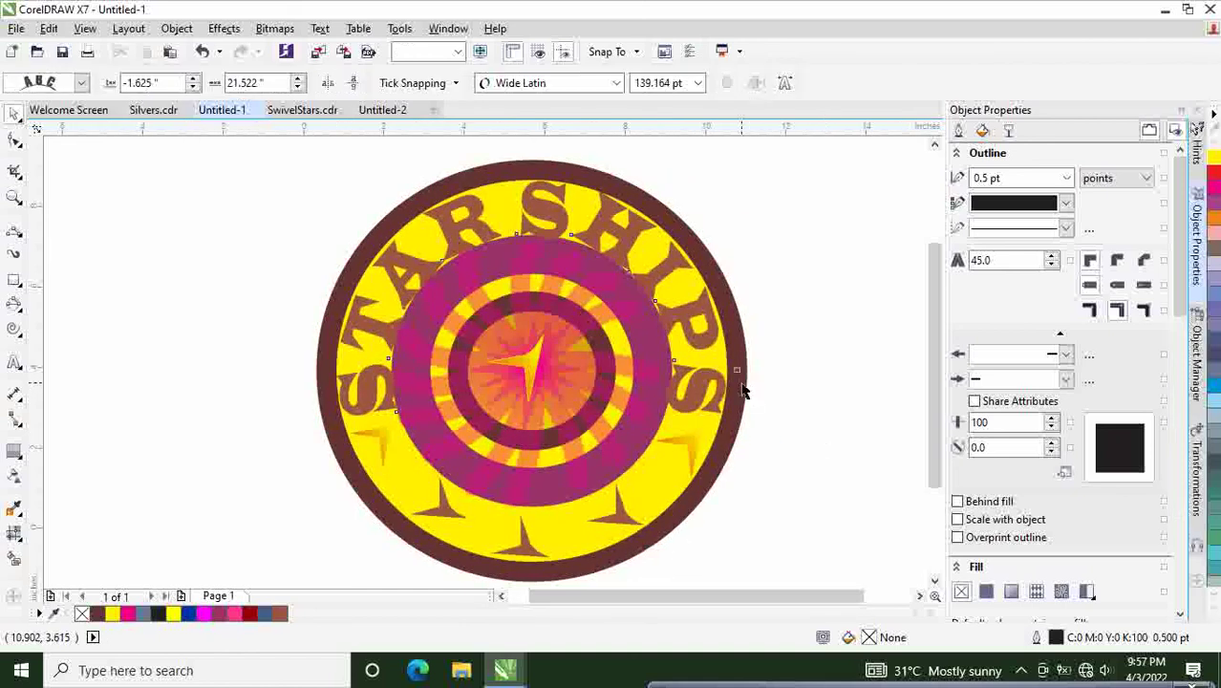
click(799, 368)
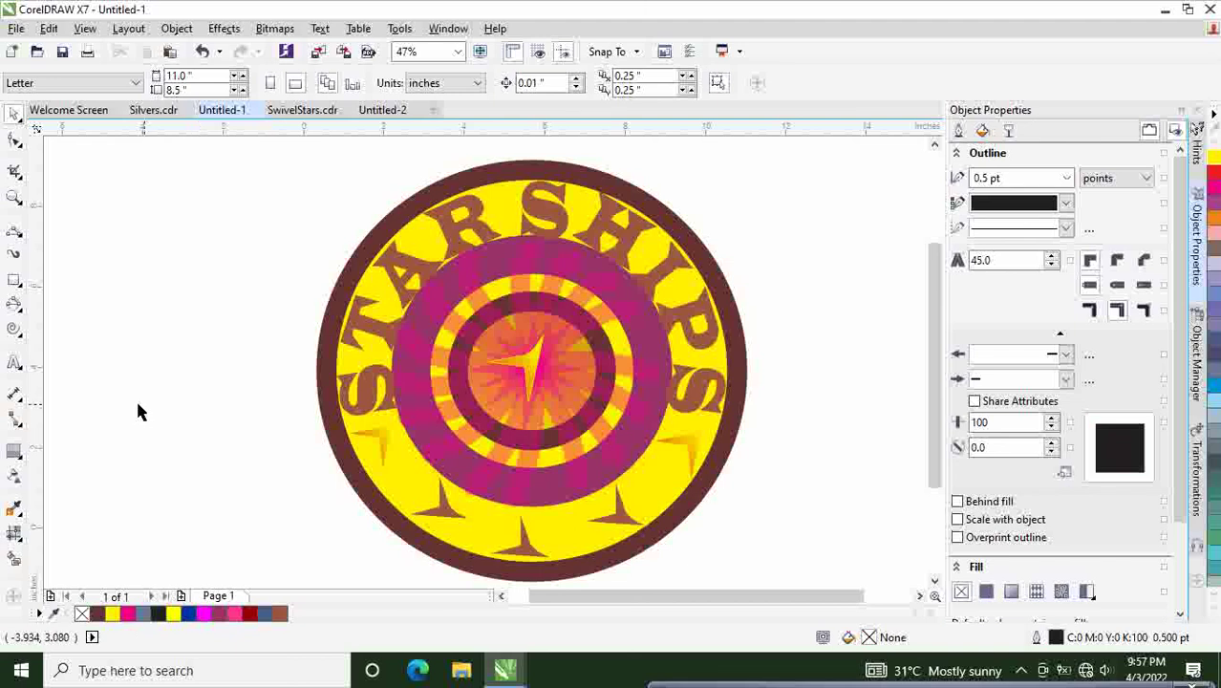
Step: Apply a yellow-to-white linear gradient across the yellow disc from its lower-left area towards the lower right, with the white end at 78% transparency
click(21, 540)
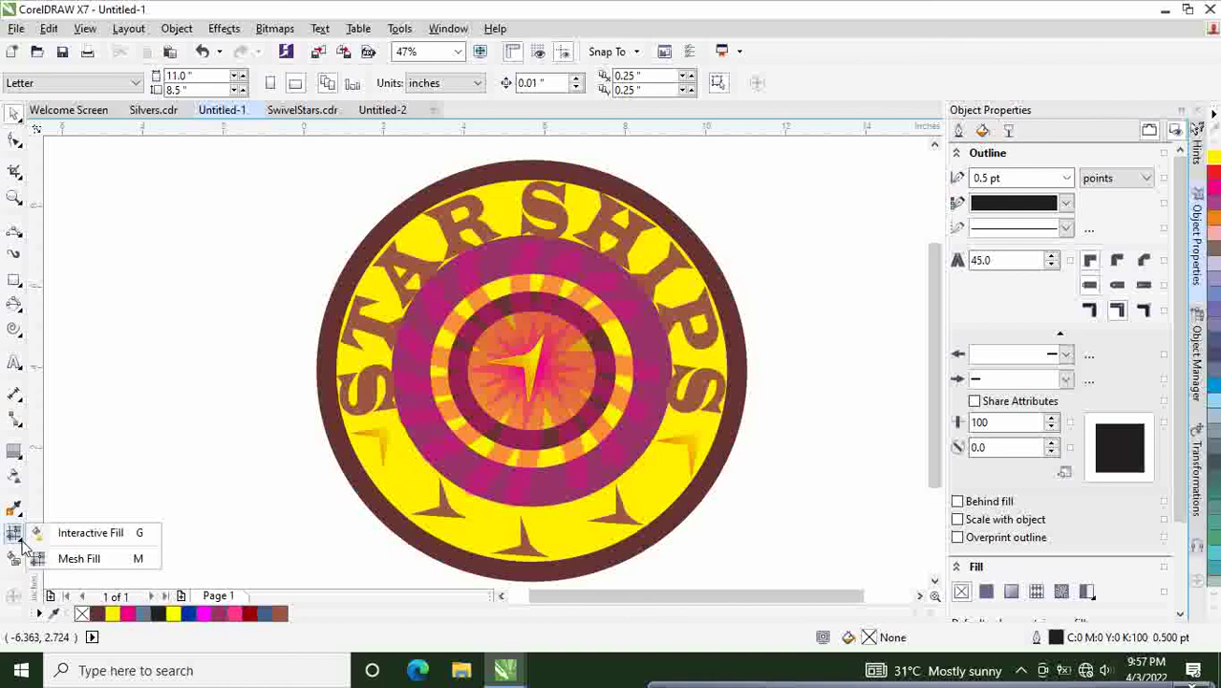
click(88, 532)
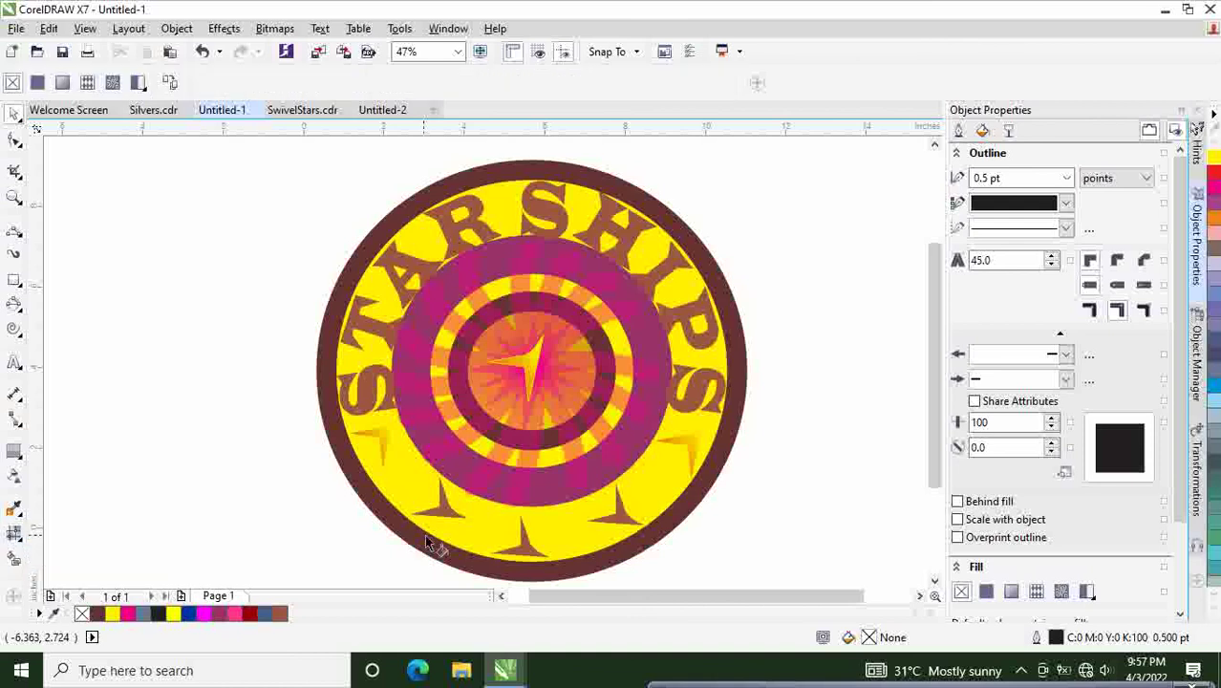
click(506, 548)
drag(465, 536, 669, 418)
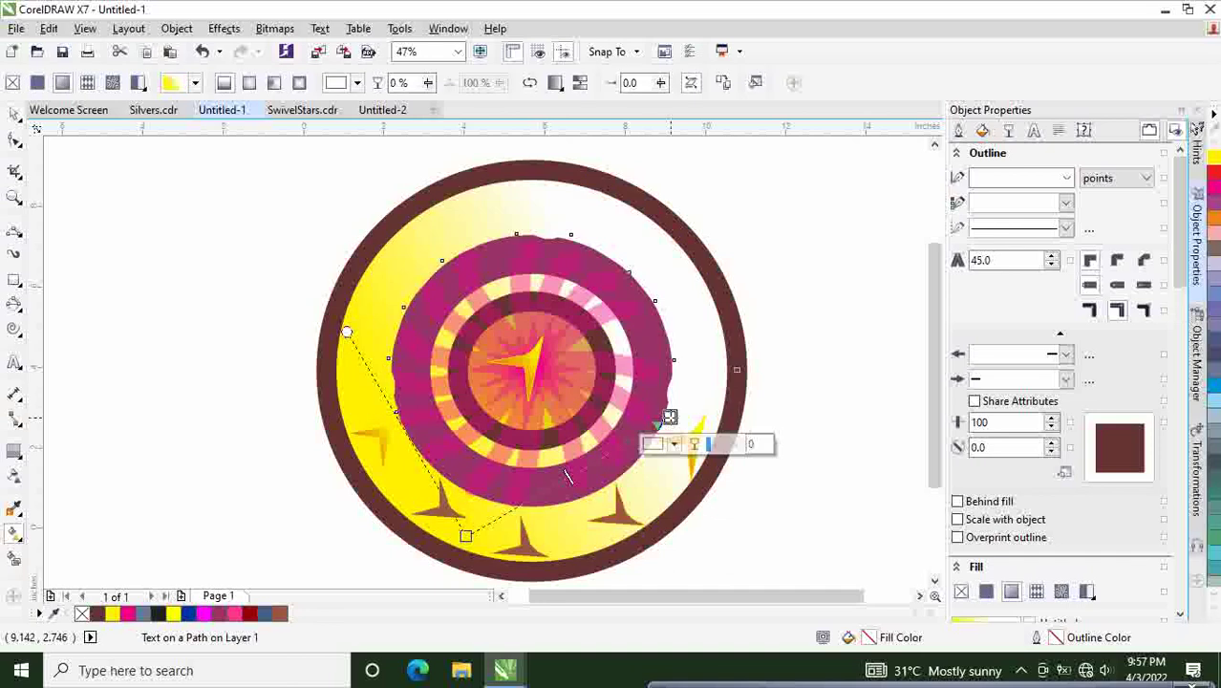
key(ctrl+z)
click(490, 531)
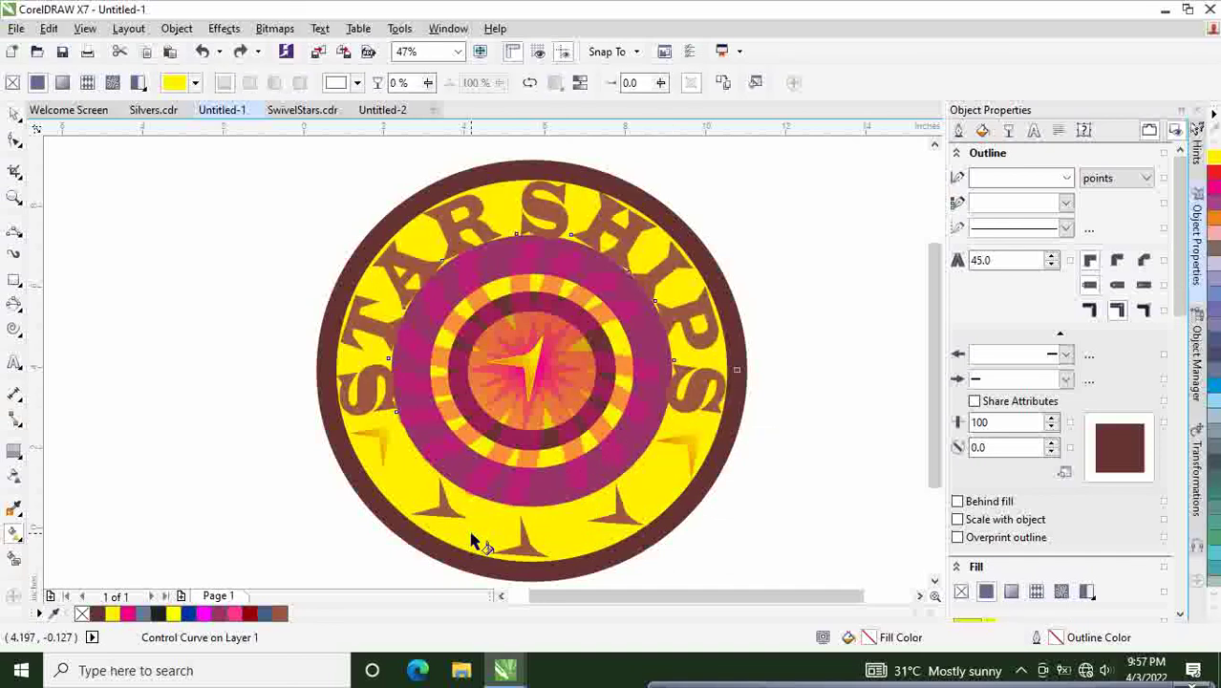
drag(470, 532, 687, 494)
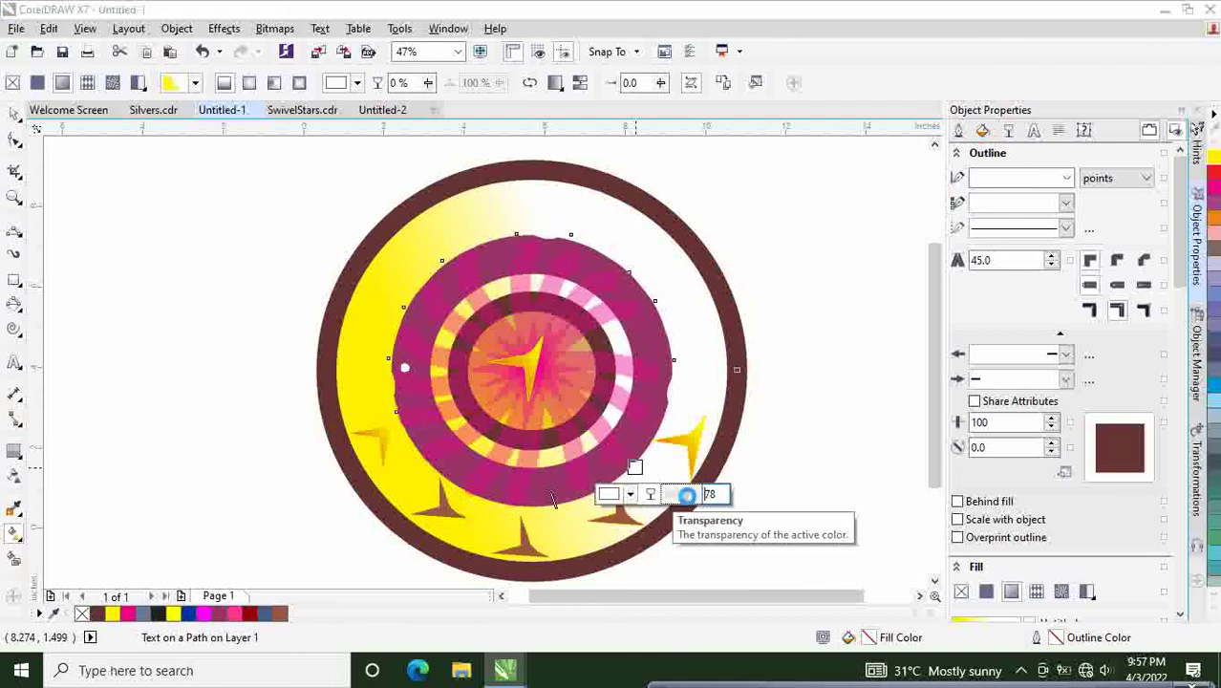
Step: Change the gradient's white end colour to a brownish red and set that colour's transparency to 44%
click(630, 495)
click(660, 391)
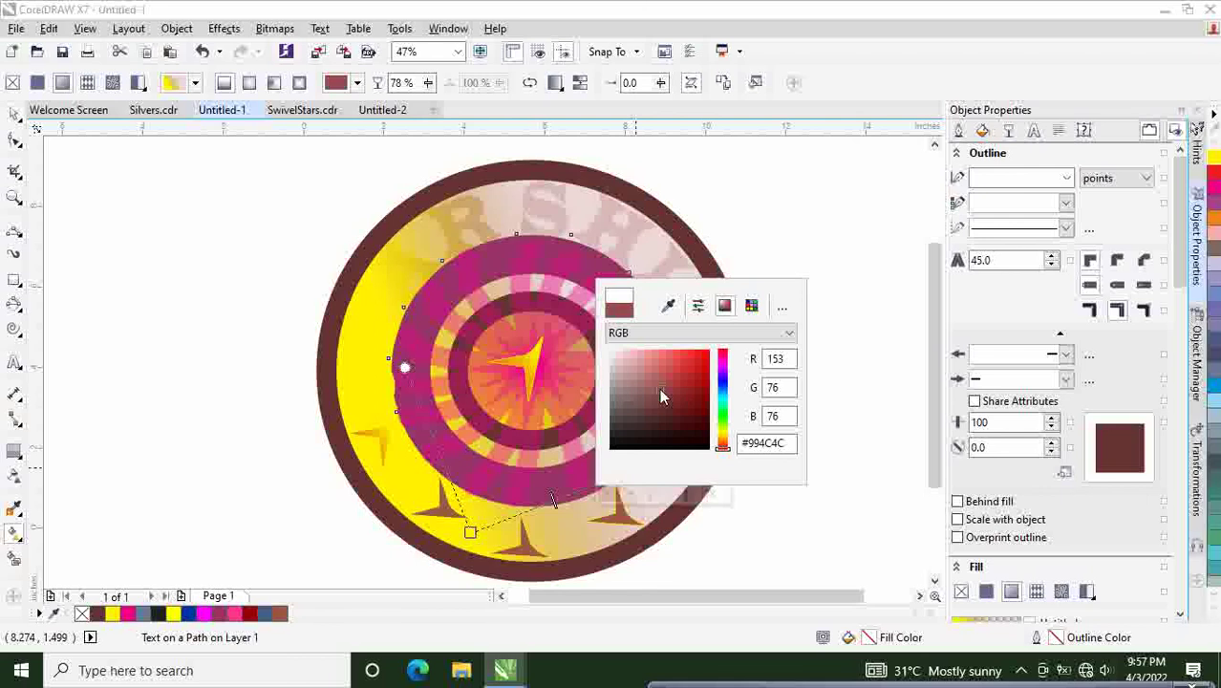
drag(638, 390, 633, 449)
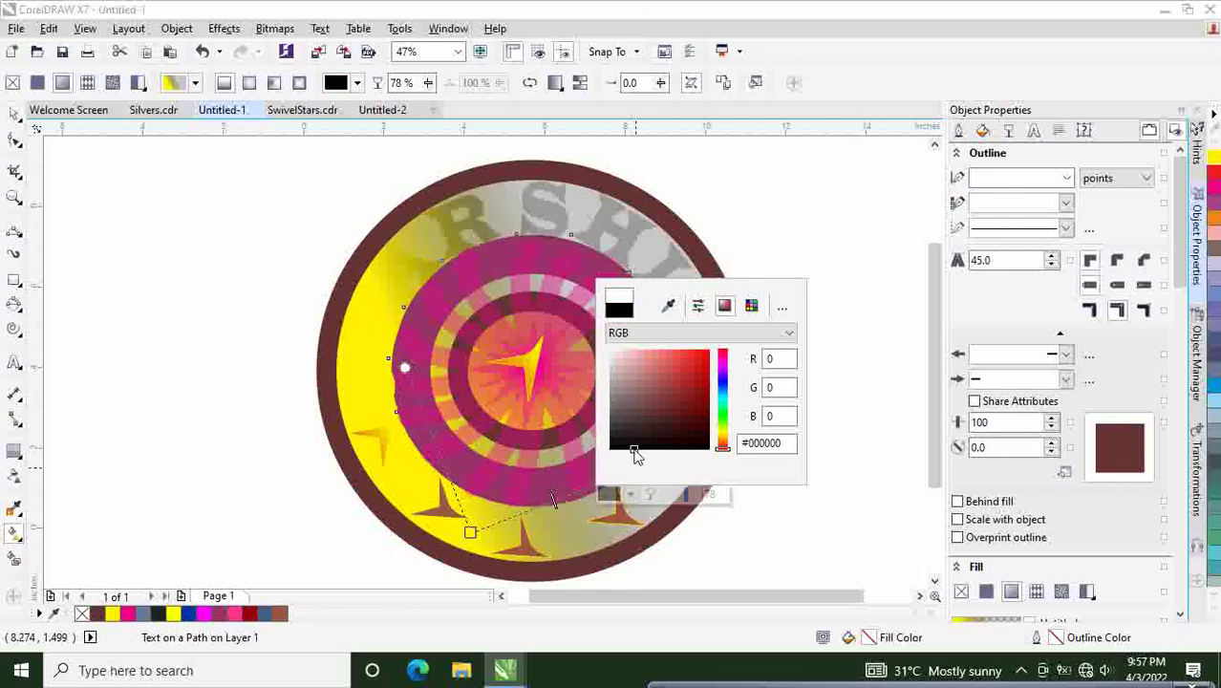
click(656, 438)
click(676, 392)
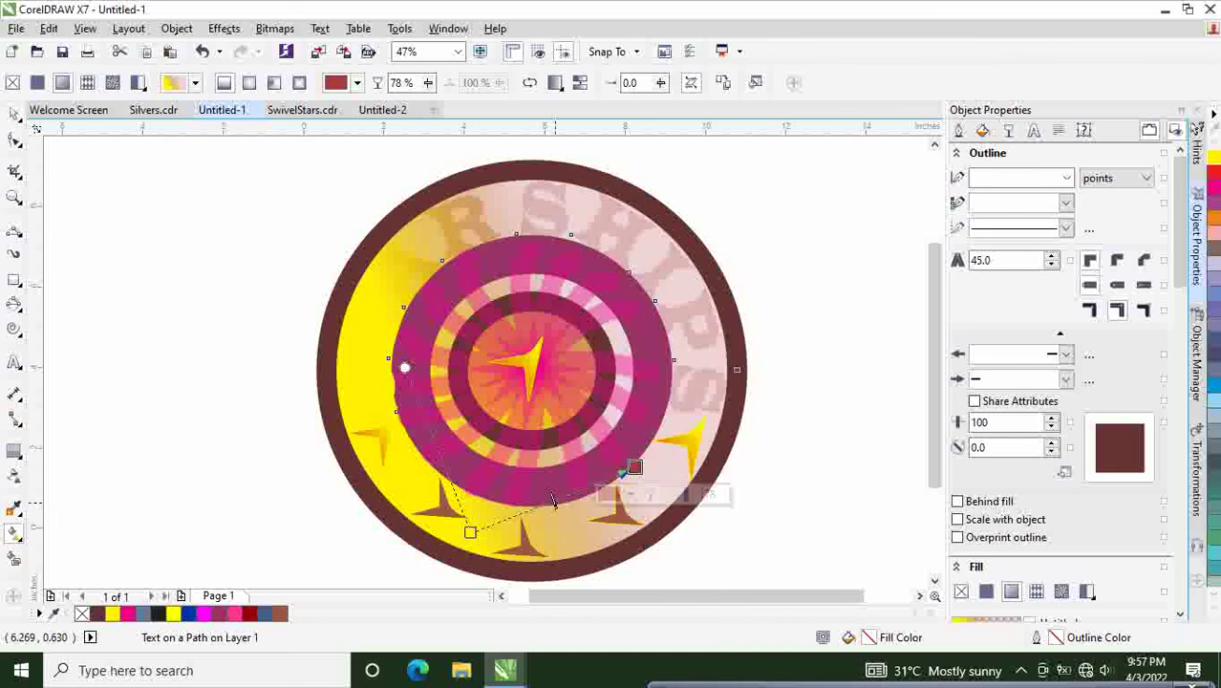
drag(686, 498, 679, 498)
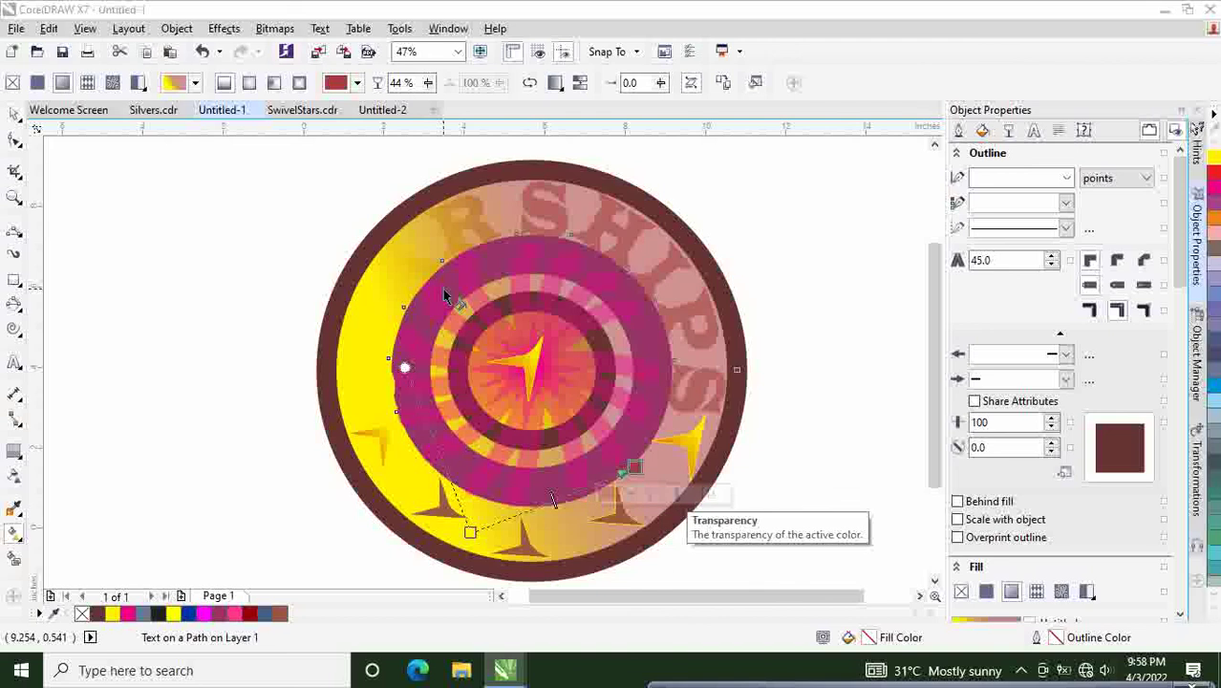
click(11, 114)
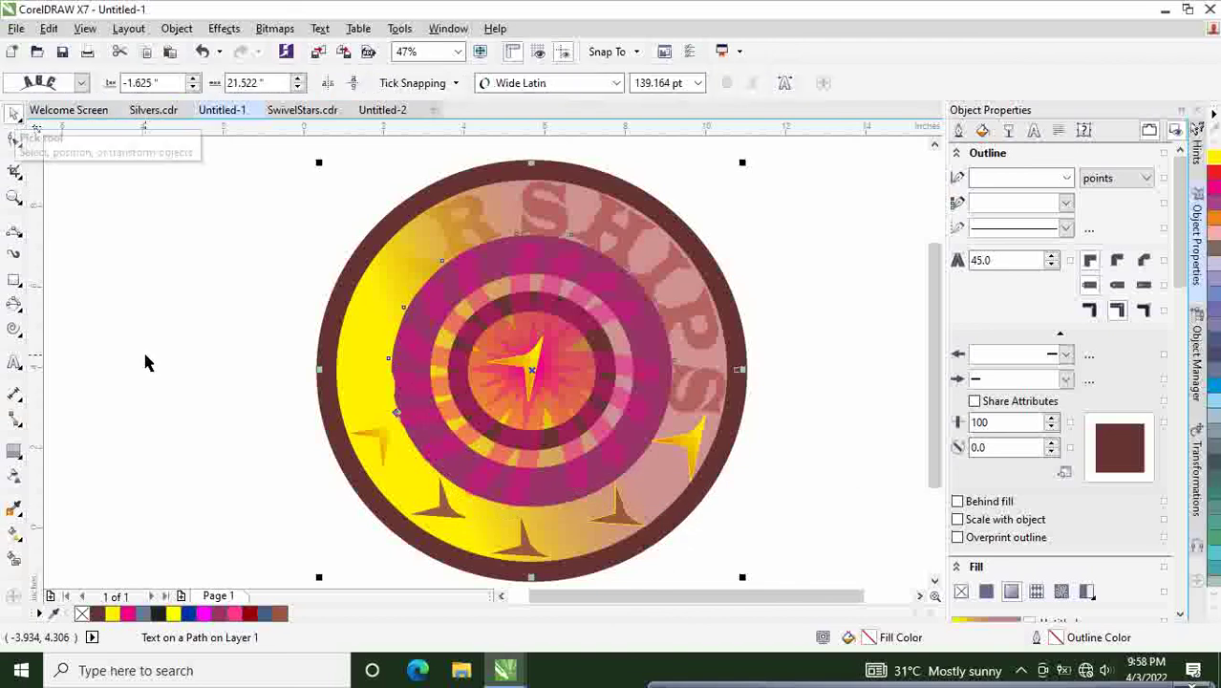
click(142, 348)
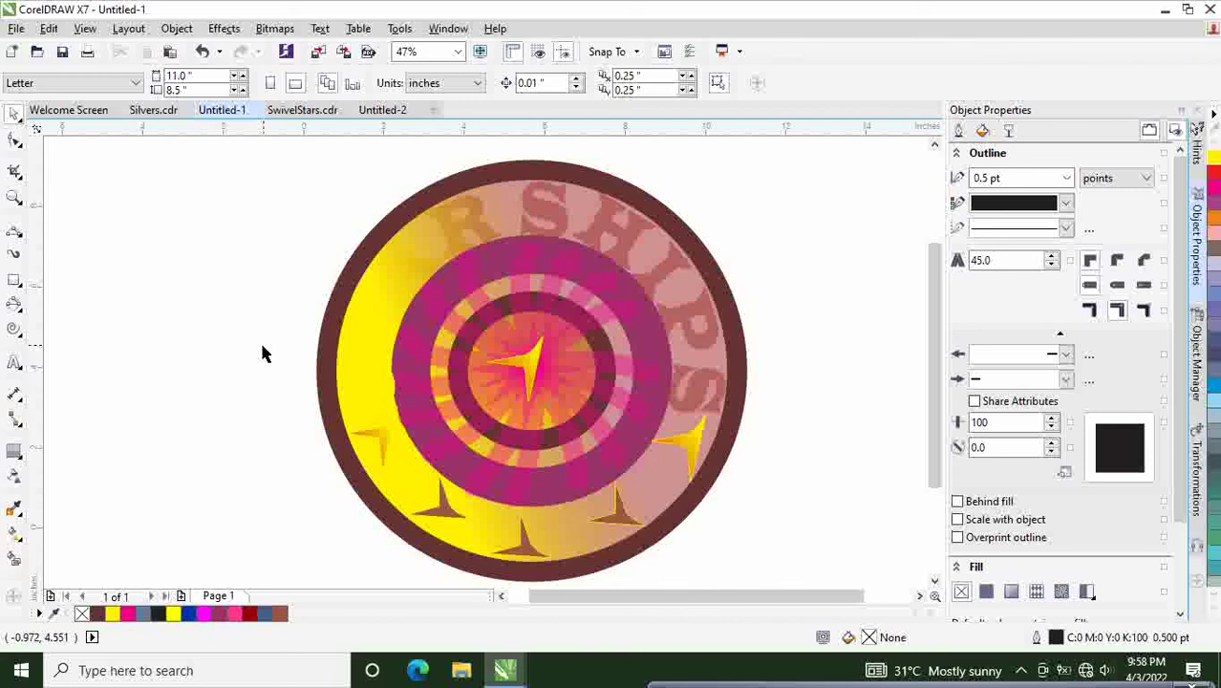
Step: Select all objects of the emblem and set their outline width to None
click(663, 210)
click(241, 180)
drag(212, 153, 778, 563)
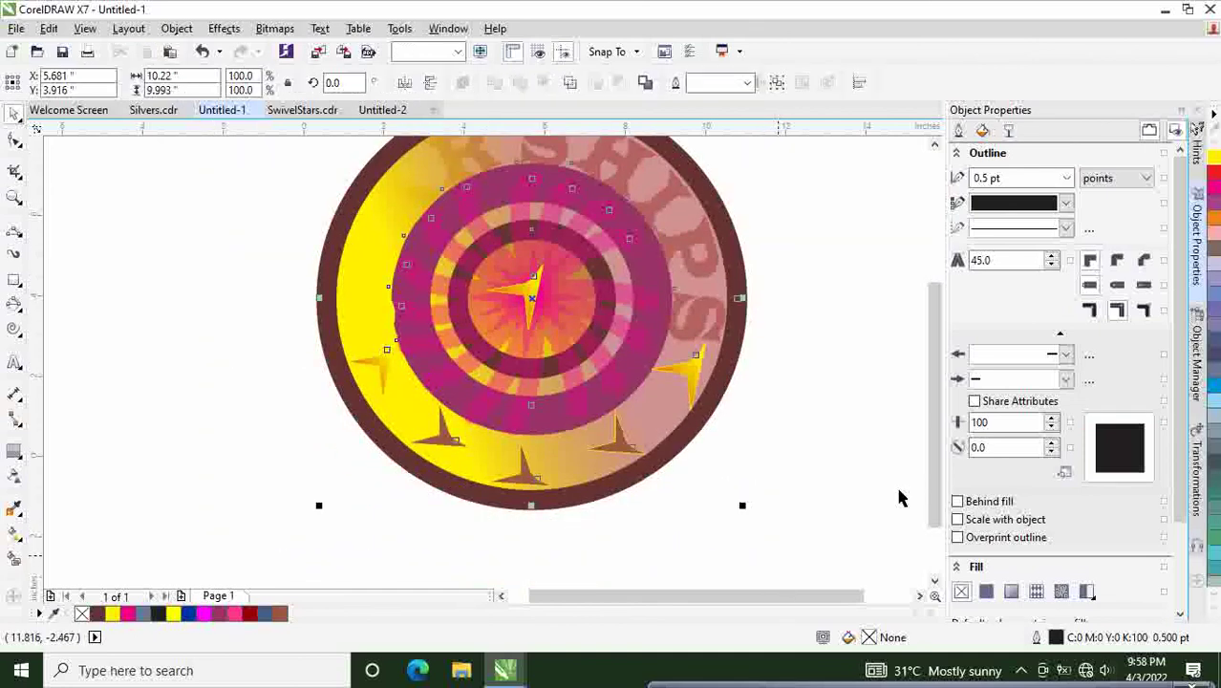
drag(929, 487, 921, 439)
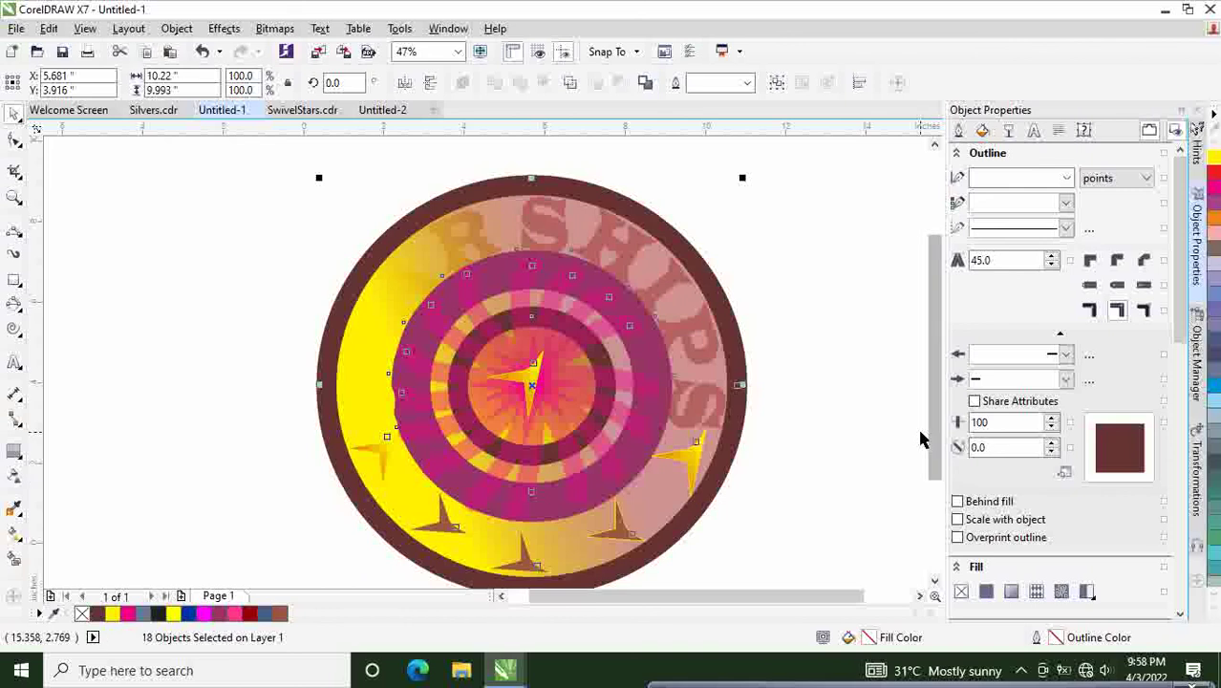
click(1067, 182)
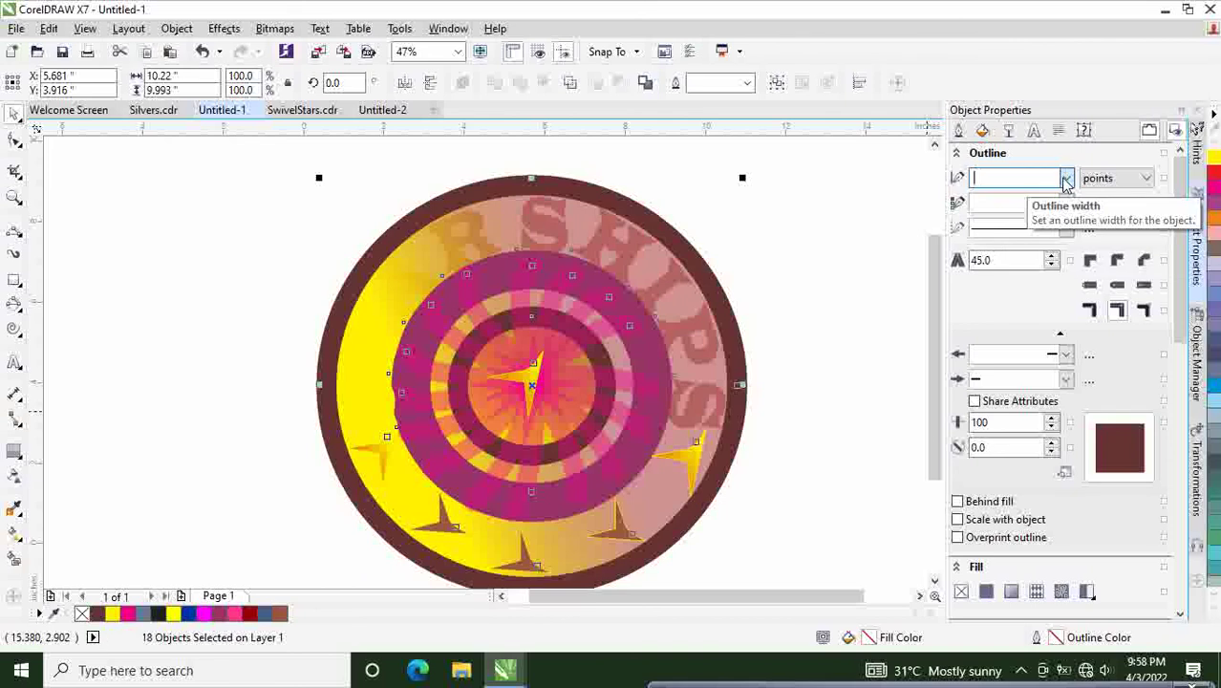
click(1046, 196)
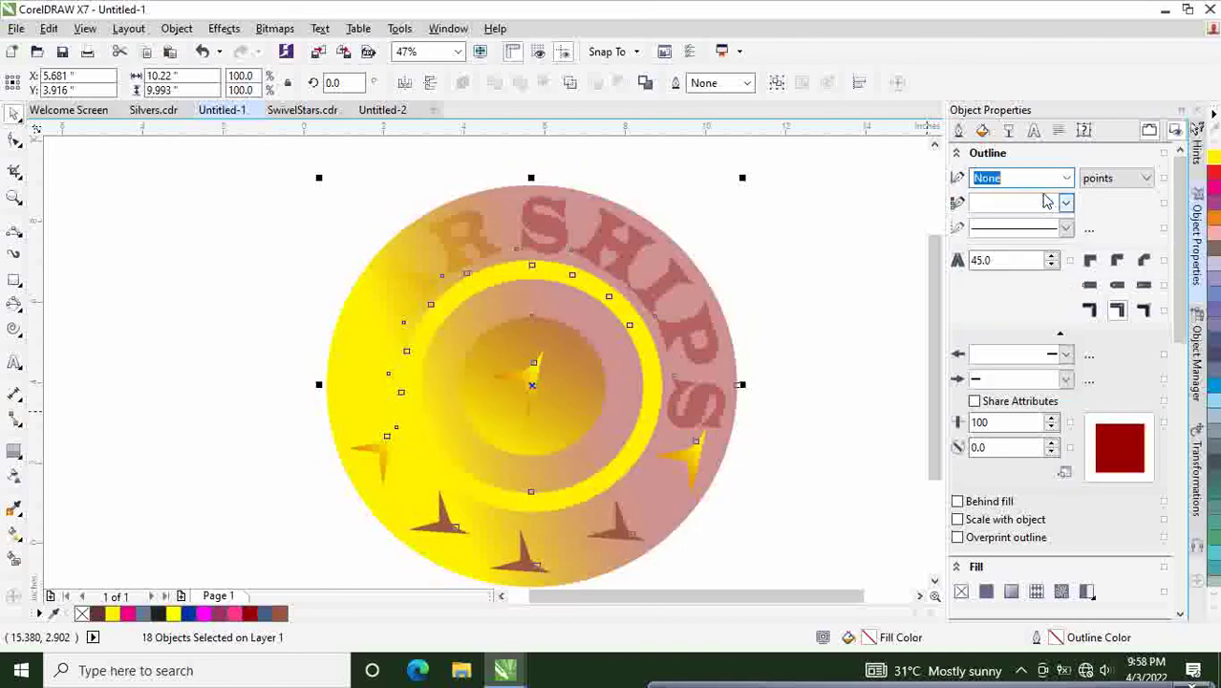
click(847, 246)
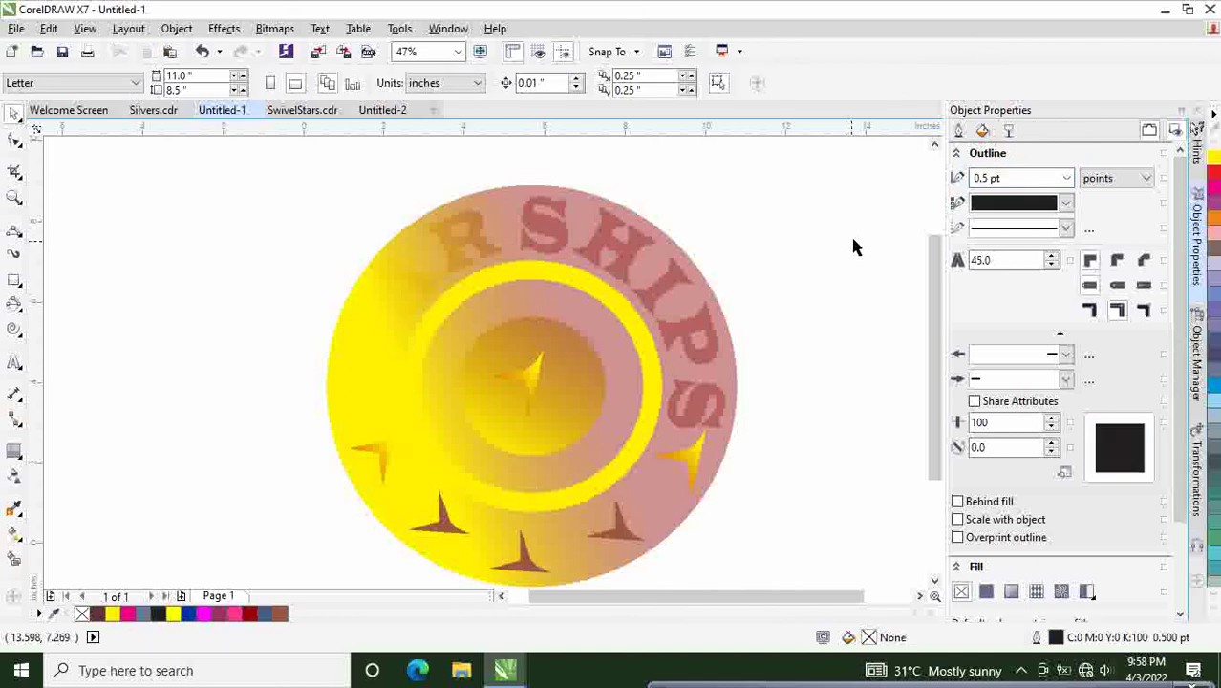
Step: Save the drawing as StarShips in CDR format in the CorelProjects folder
drag(929, 336, 934, 357)
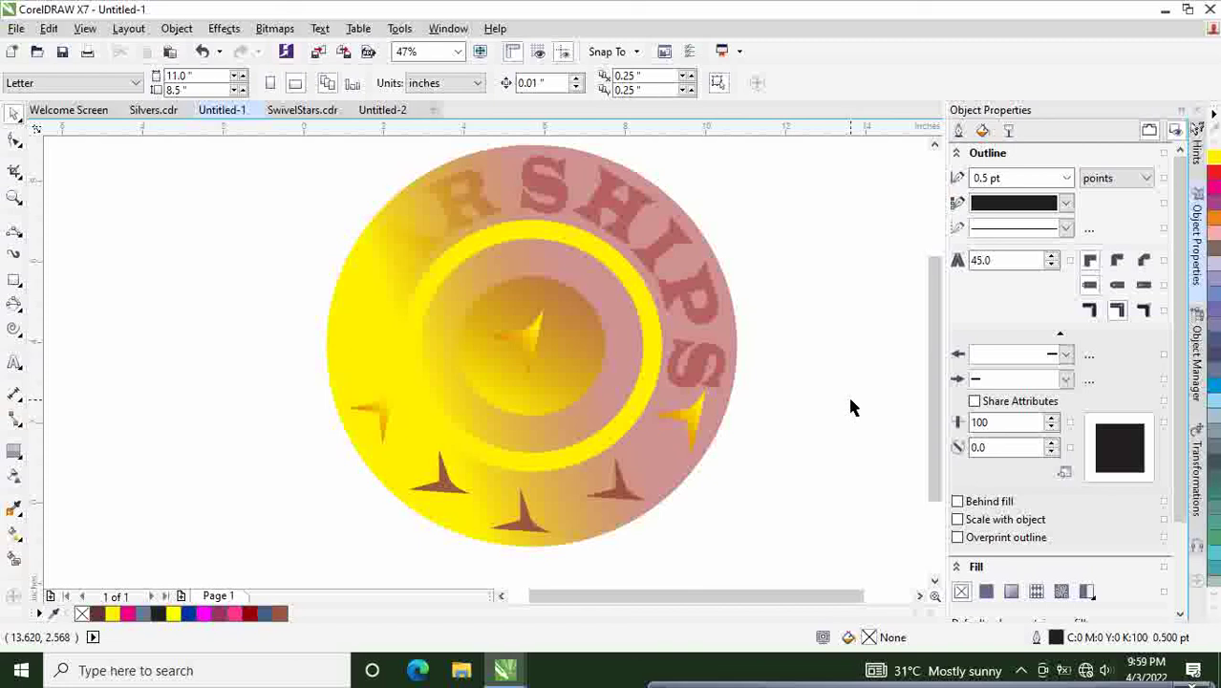
click(16, 27)
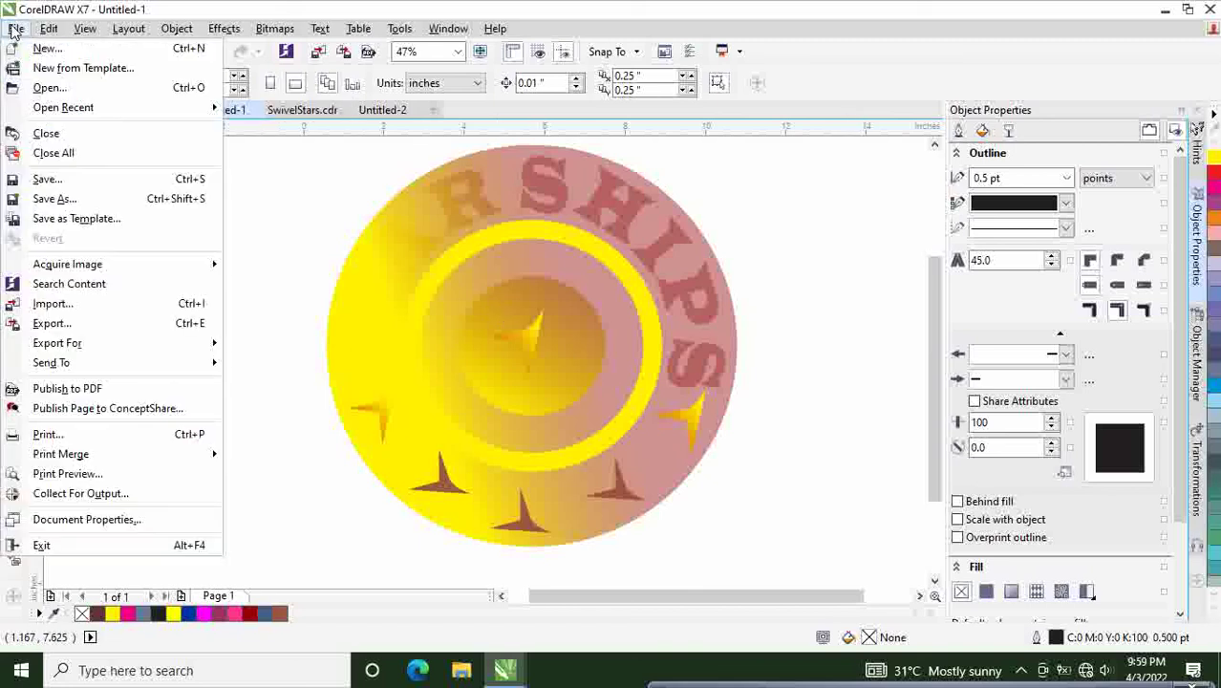
click(53, 186)
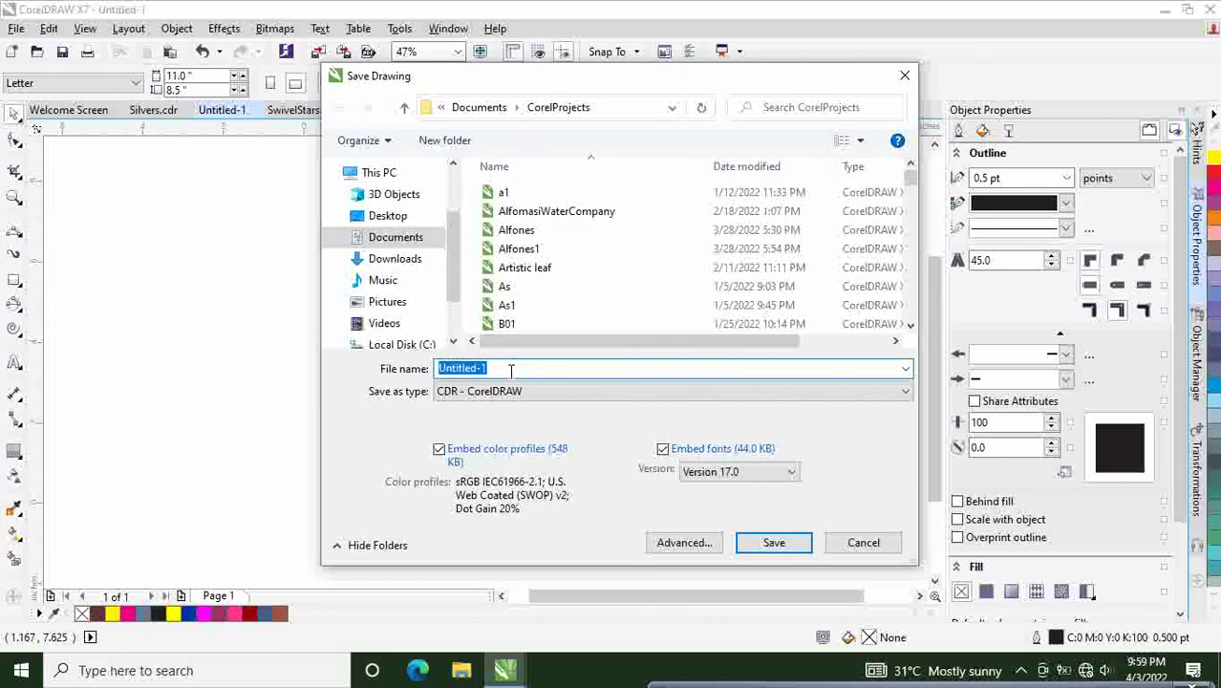
text(StarShips)
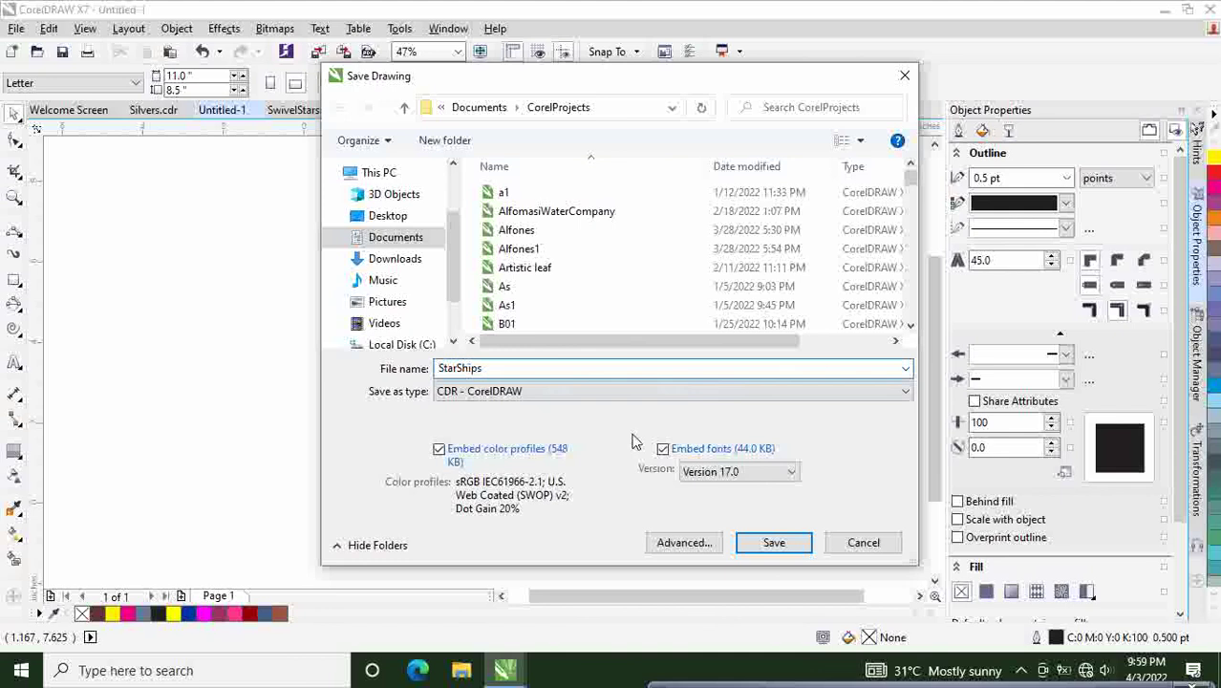
click(773, 543)
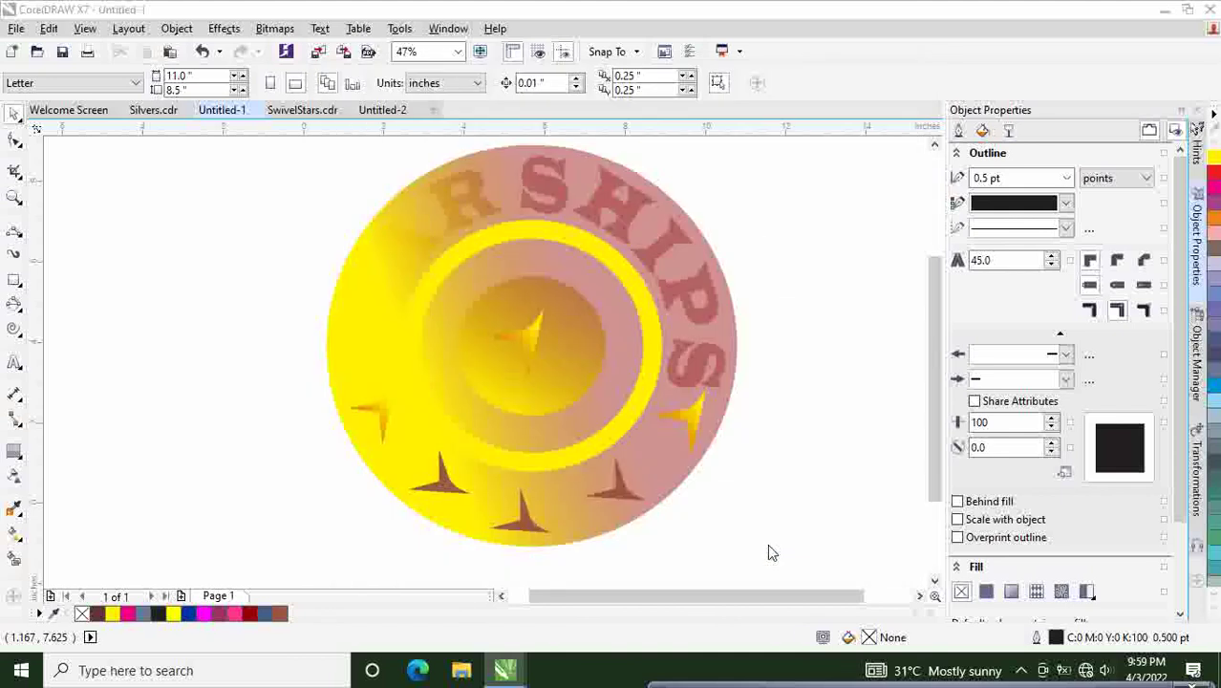